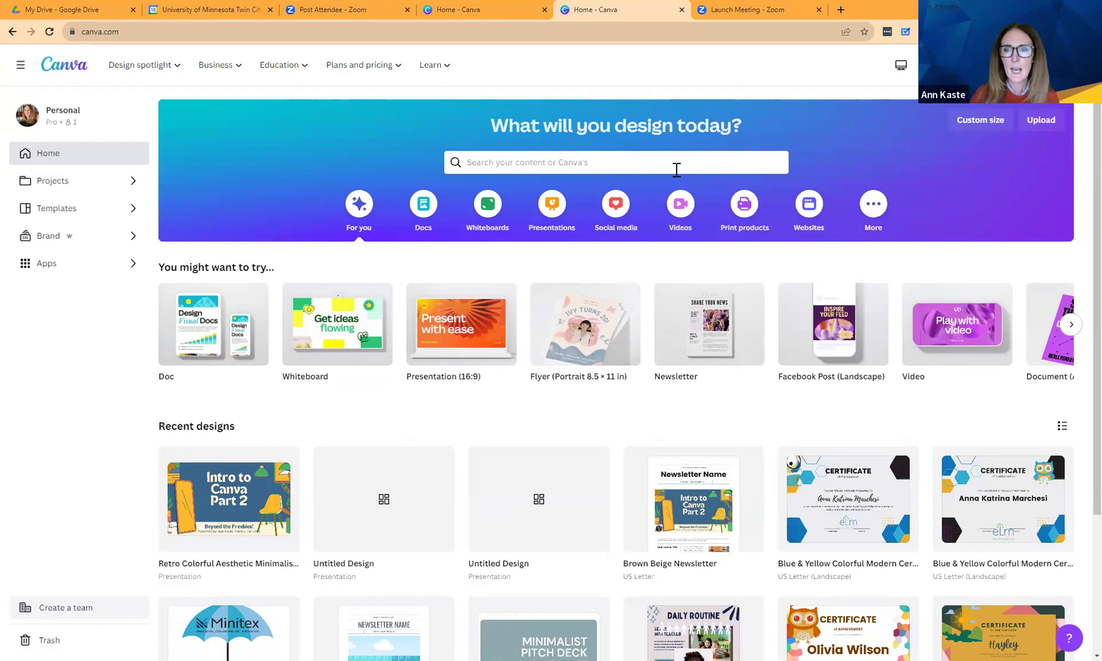
From a 'certificate' search, open the Colorful simple achievement certificate template as a new design.
left_click(607, 164)
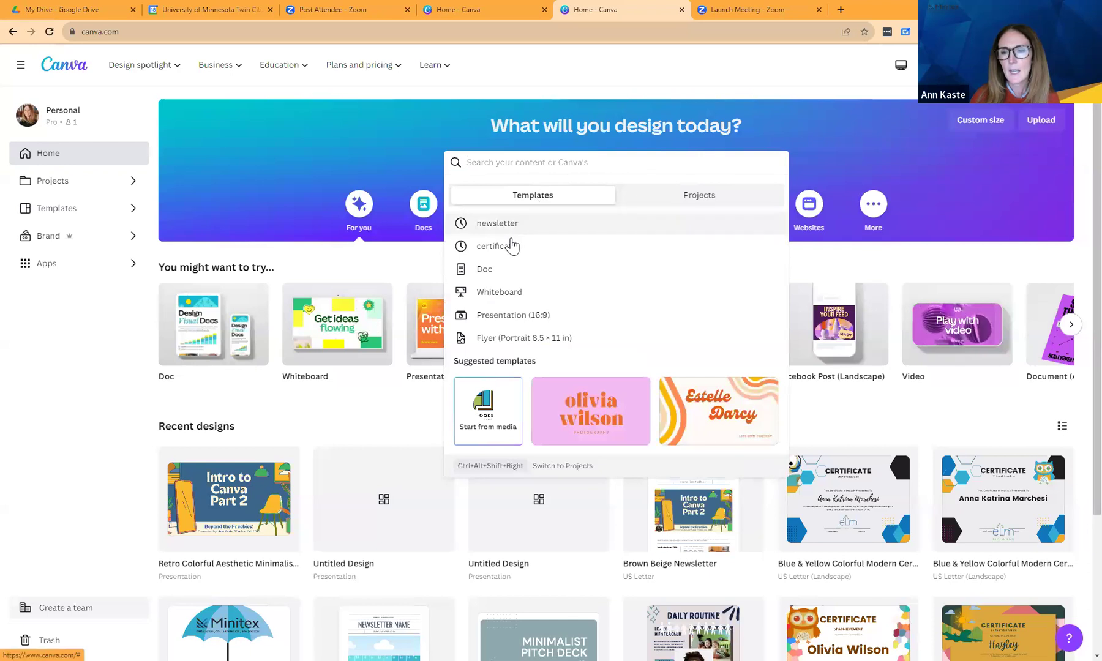
left_click(496, 246)
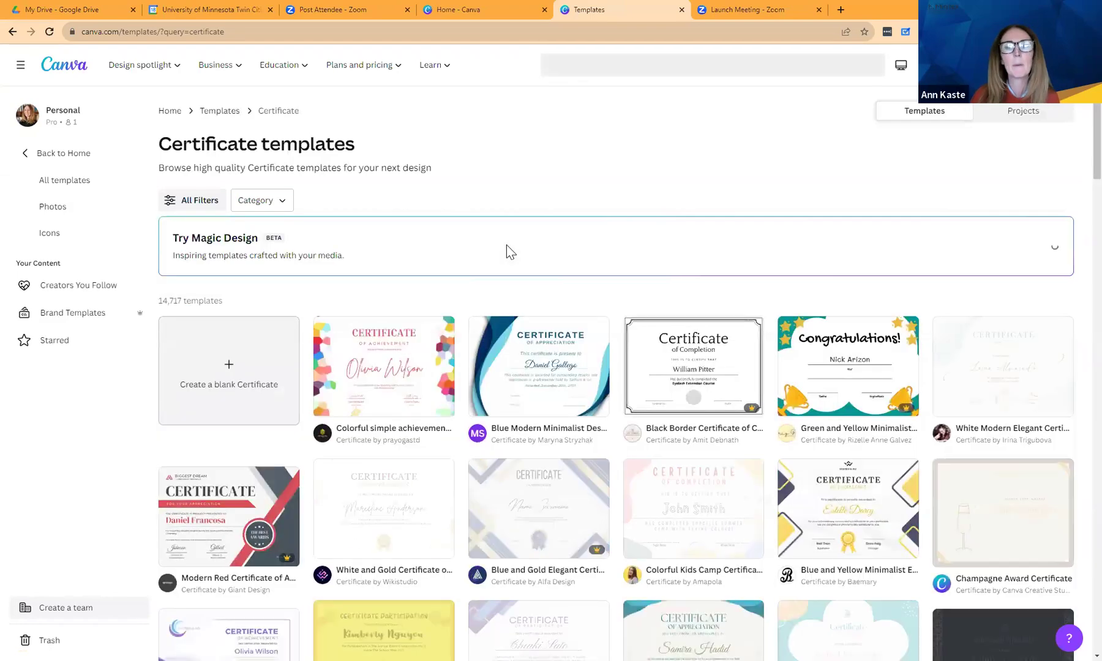
left_click(382, 397)
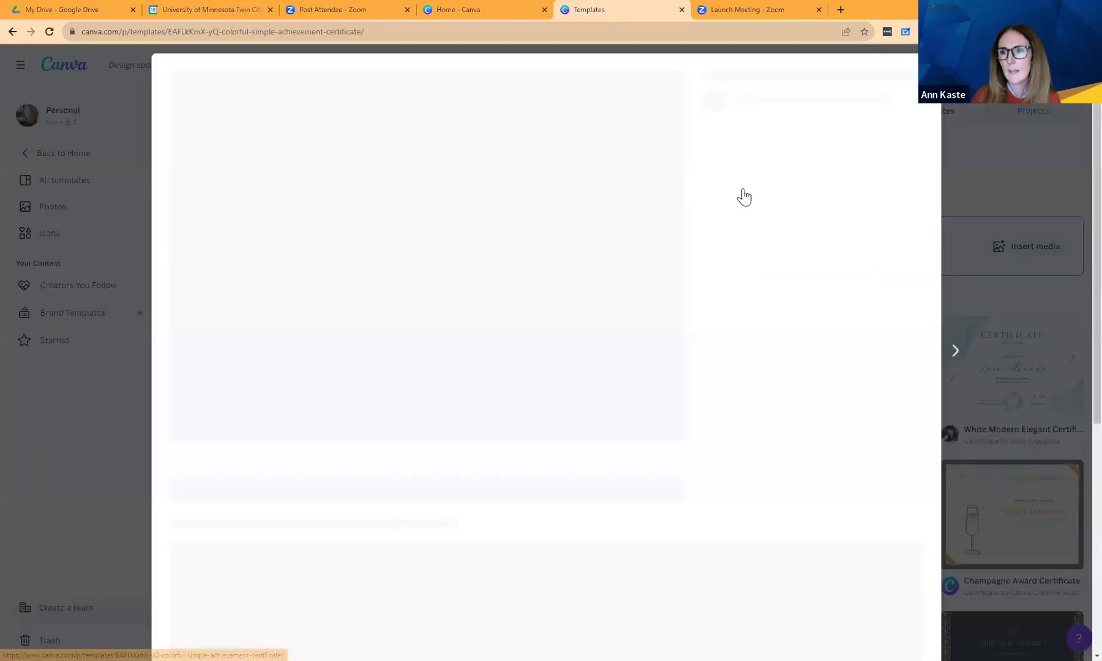
left_click(752, 194)
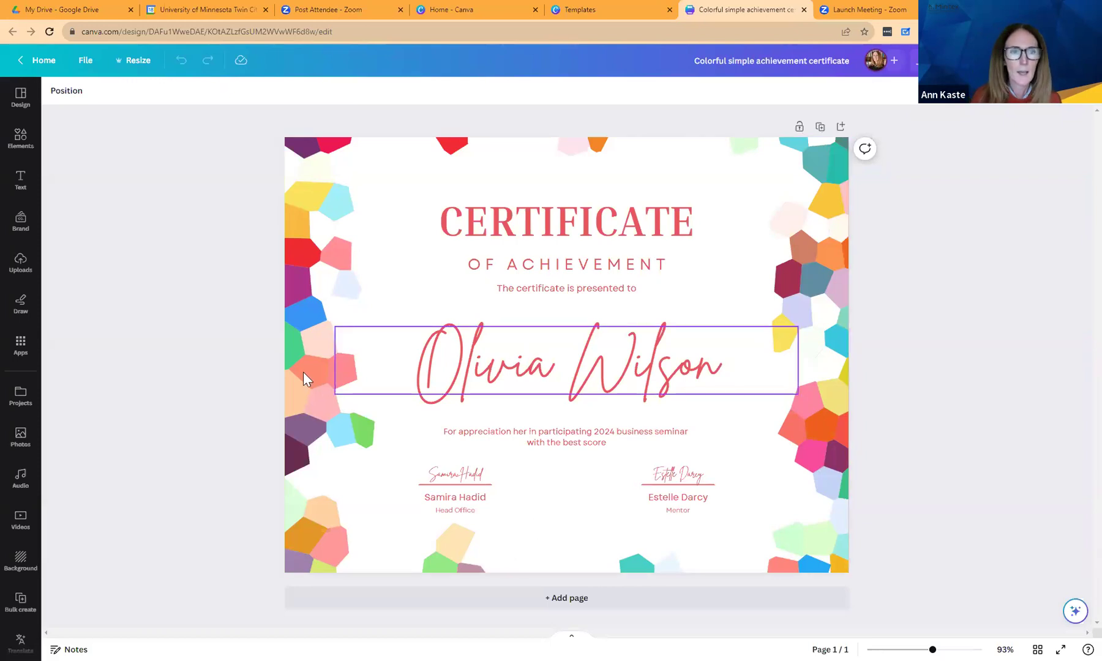
Search the Elements library for 'owl'.
left_click(20, 140)
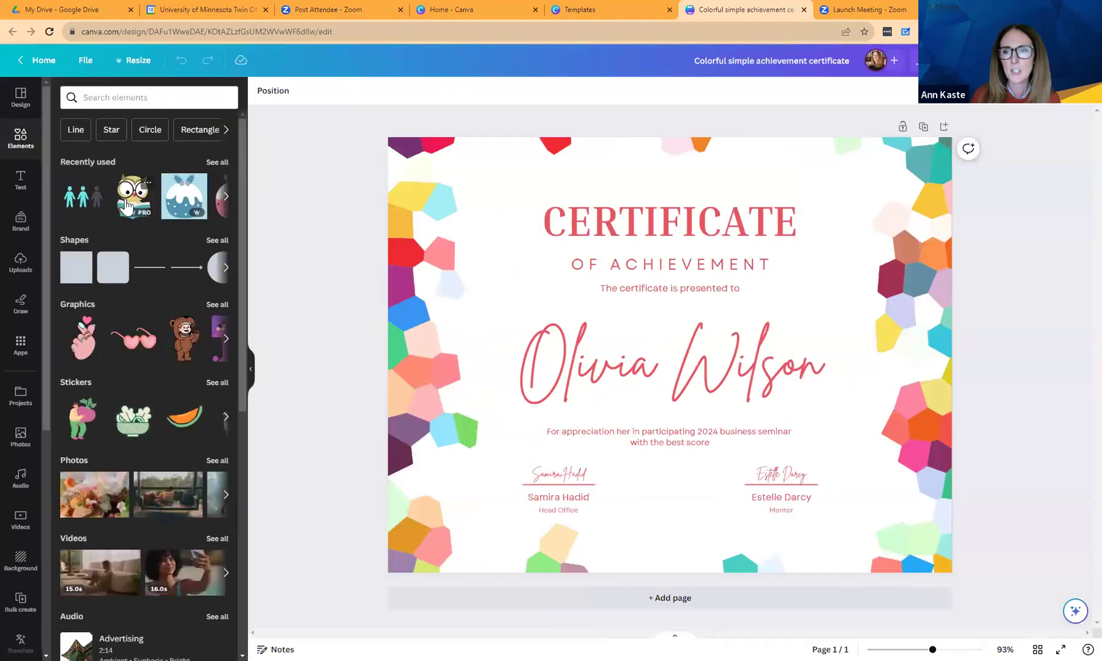
left_click(96, 99)
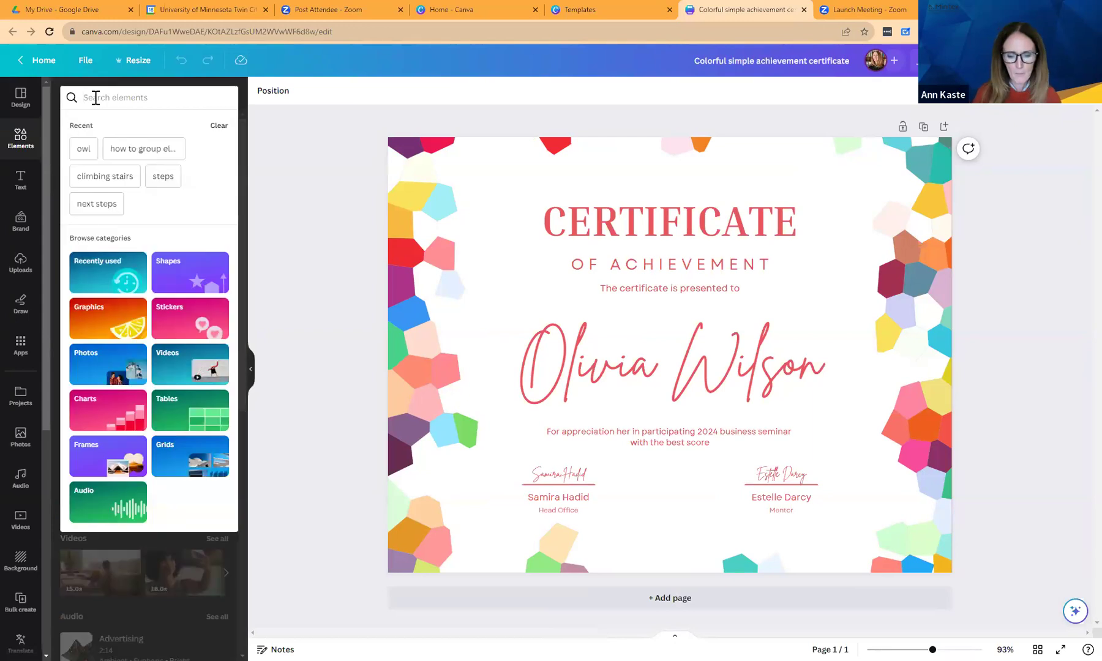
type("owl")
key("Return")
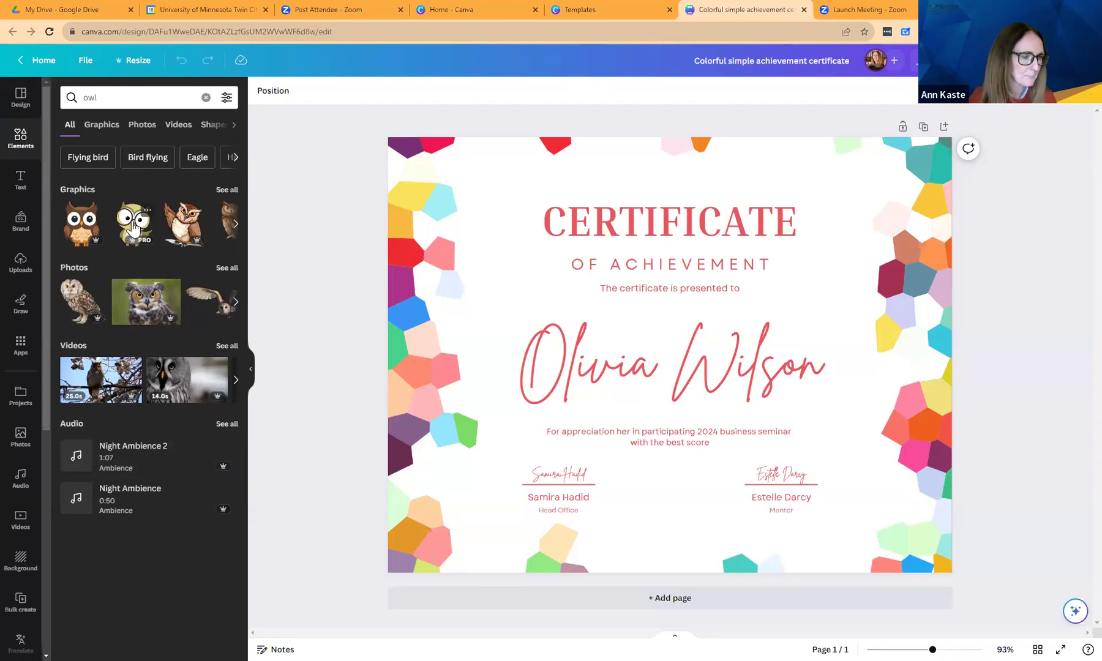
Add the cartoon owl with glasses, shrink it and place it in the certificate's top-left corner.
left_click(133, 228)
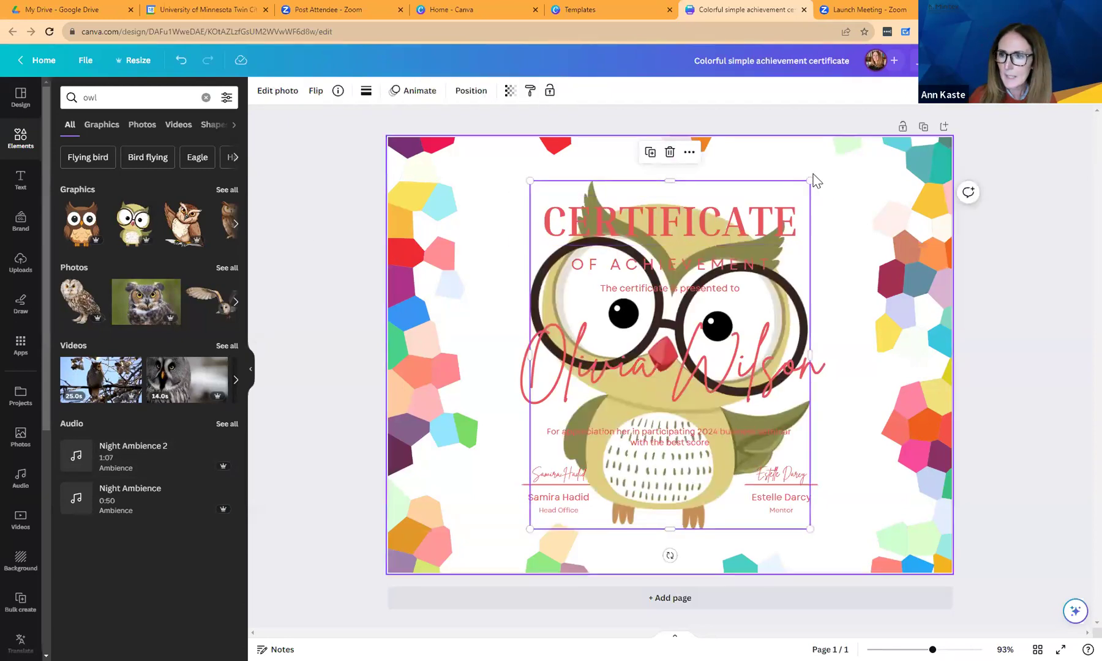
left_click_drag(809, 181, 635, 398)
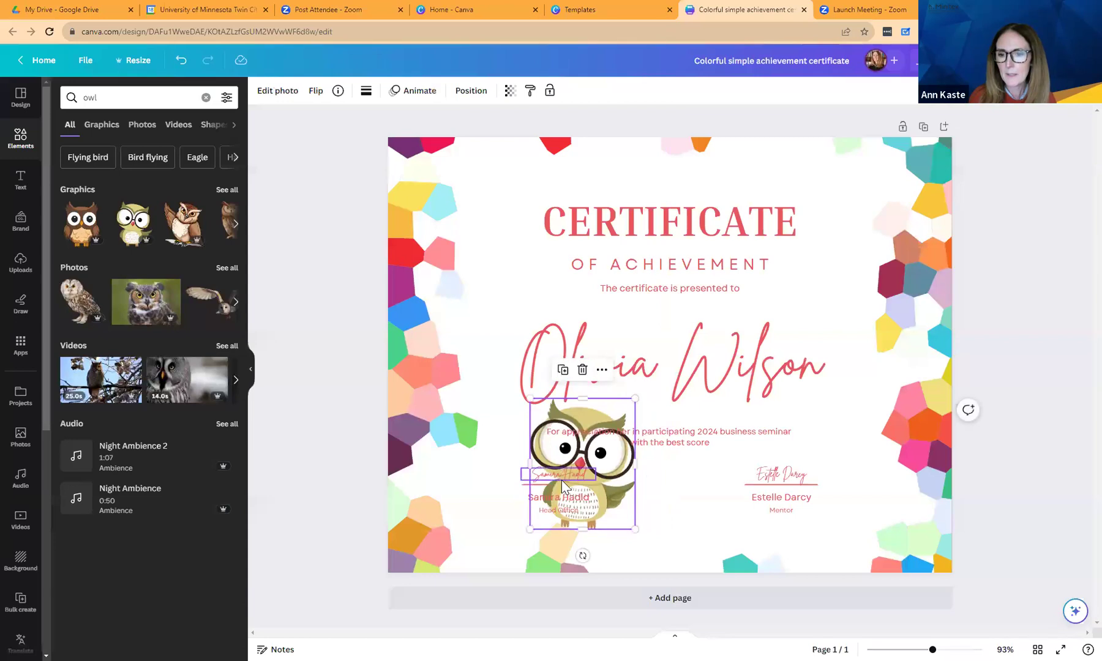
left_click_drag(538, 439, 431, 196)
left_click(461, 334)
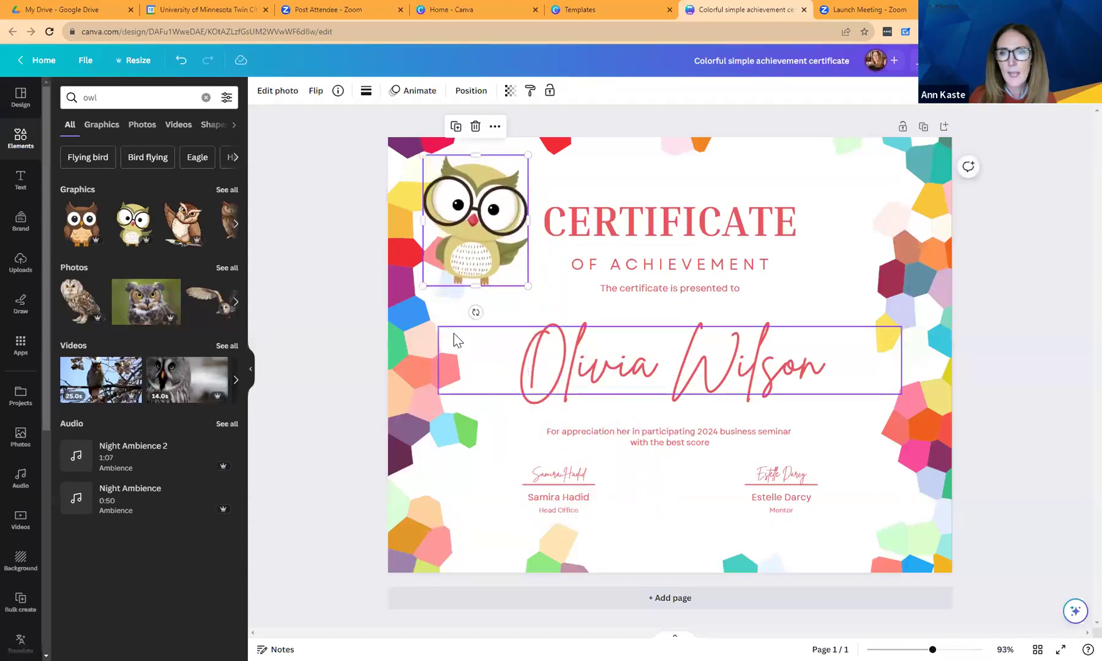
Browse more elements by the Cartoon Owl Mascot's creator.
left_click(459, 309)
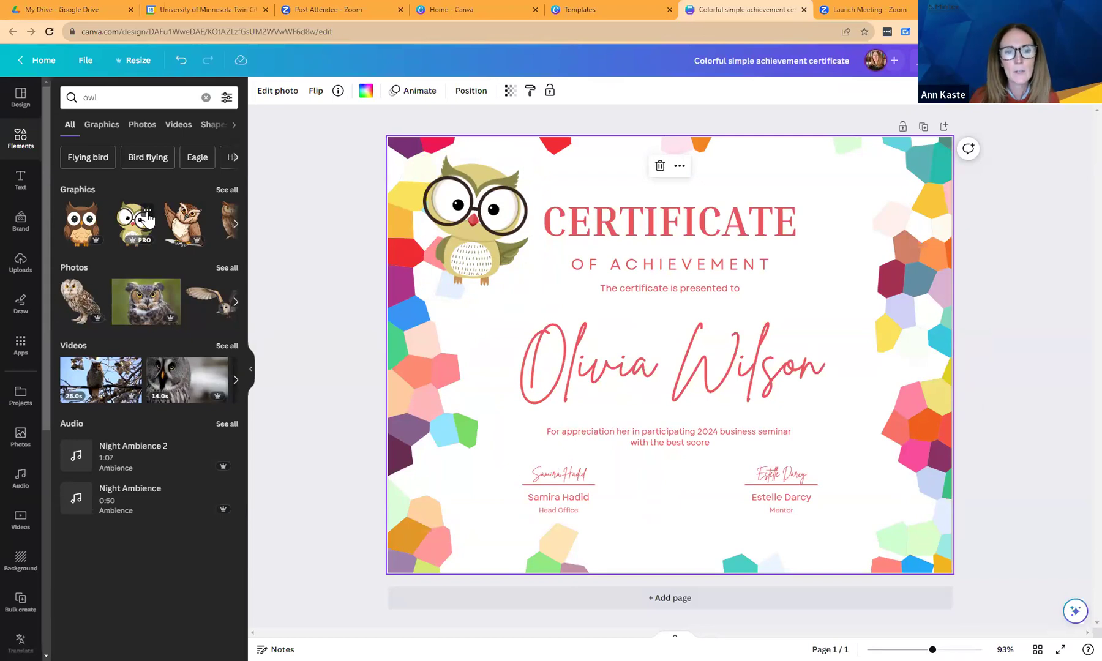
left_click(147, 211)
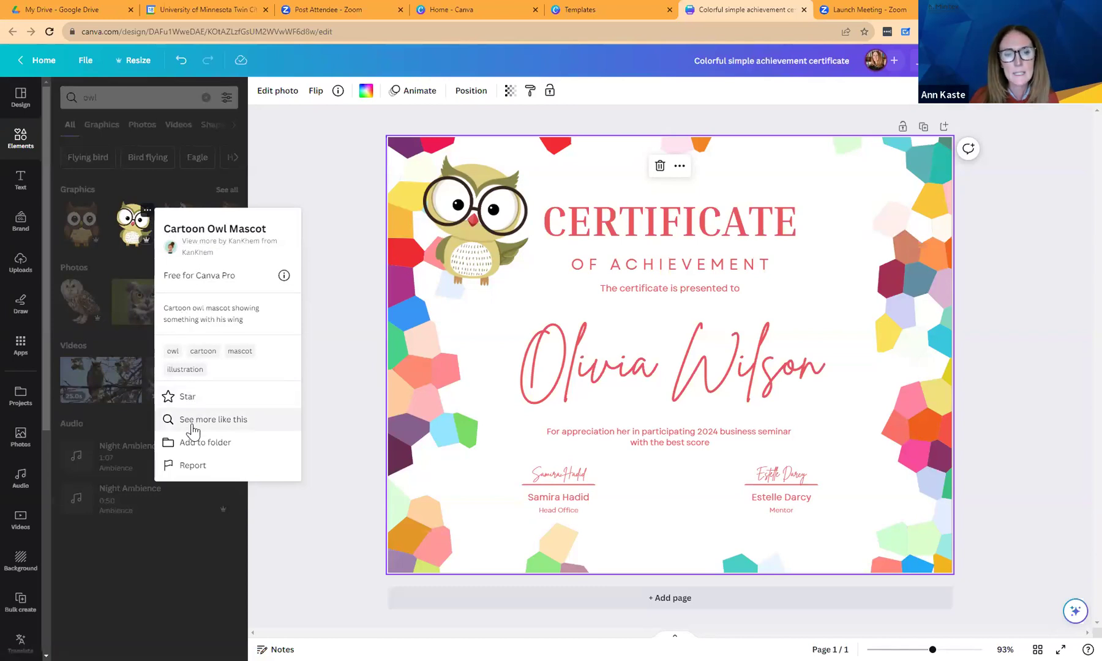
left_click(199, 251)
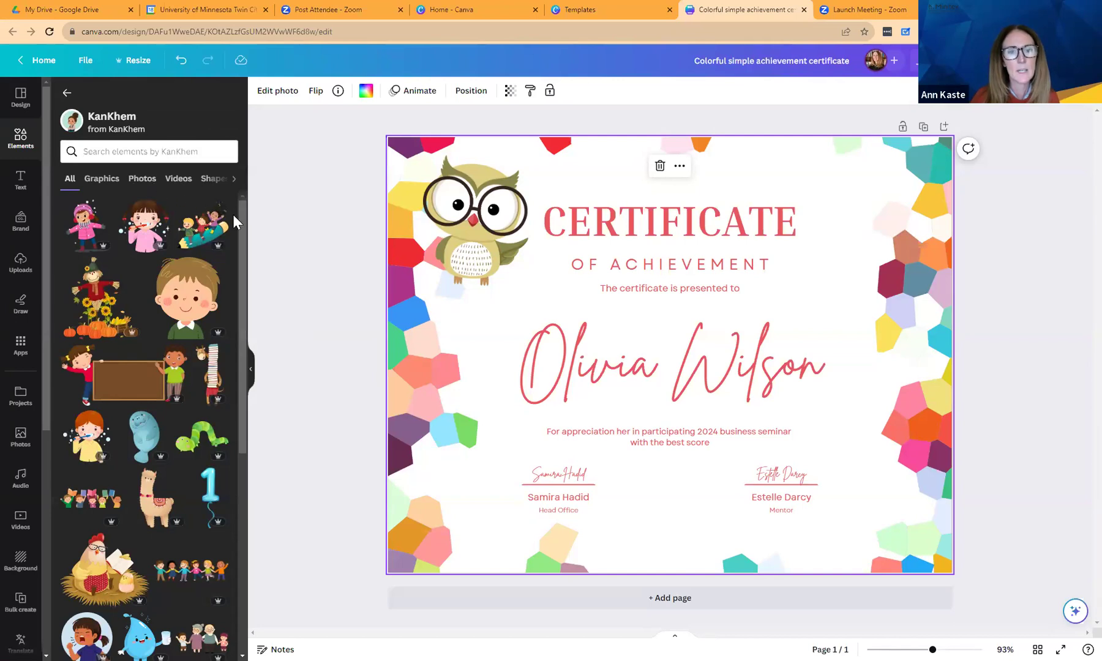
Add the owl reading a book from the creator's elements to the certificate.
scroll(240, 269, "down", 3)
left_click_drag(240, 269, 242, 370)
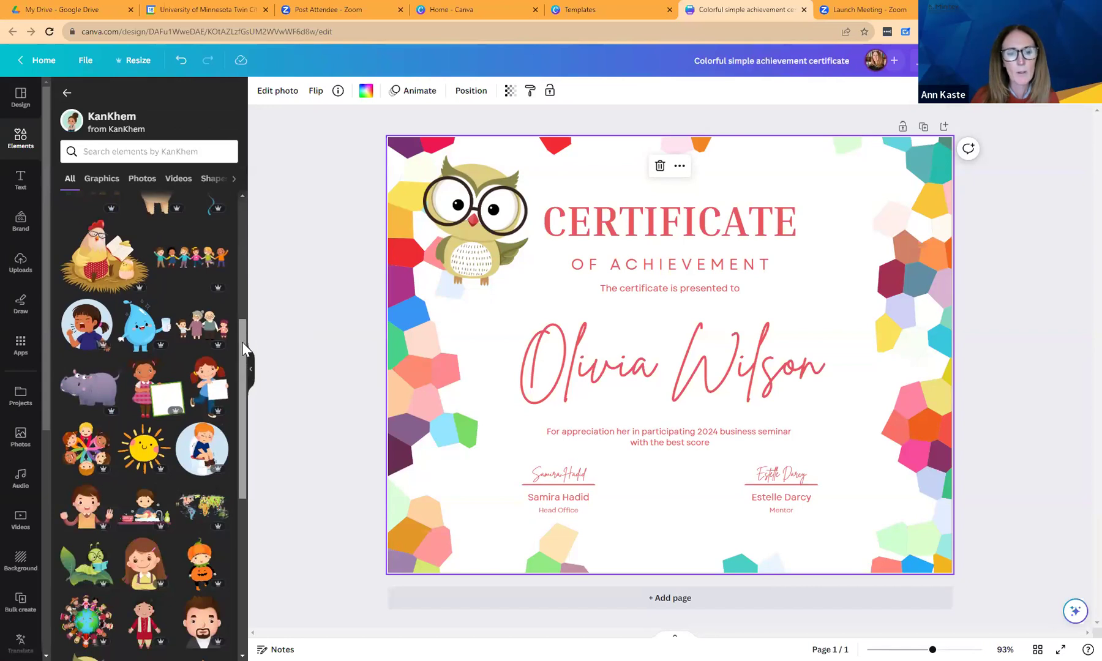
left_click_drag(243, 343, 240, 424)
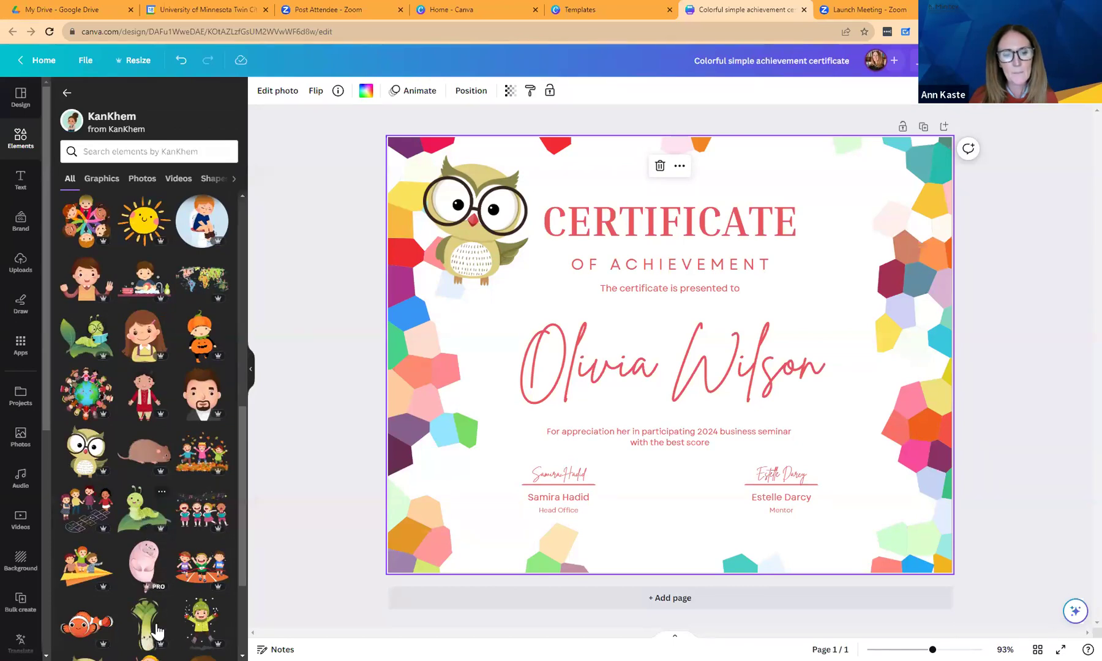
scroll(239, 429, "down", 2)
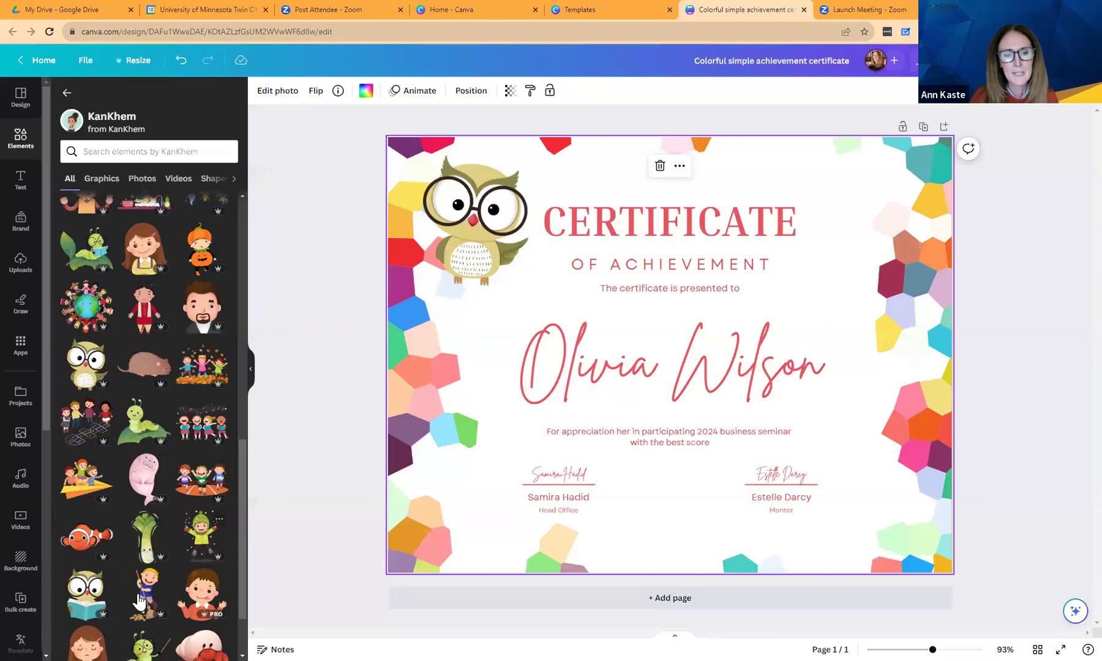
scroll(244, 480, "down", 4)
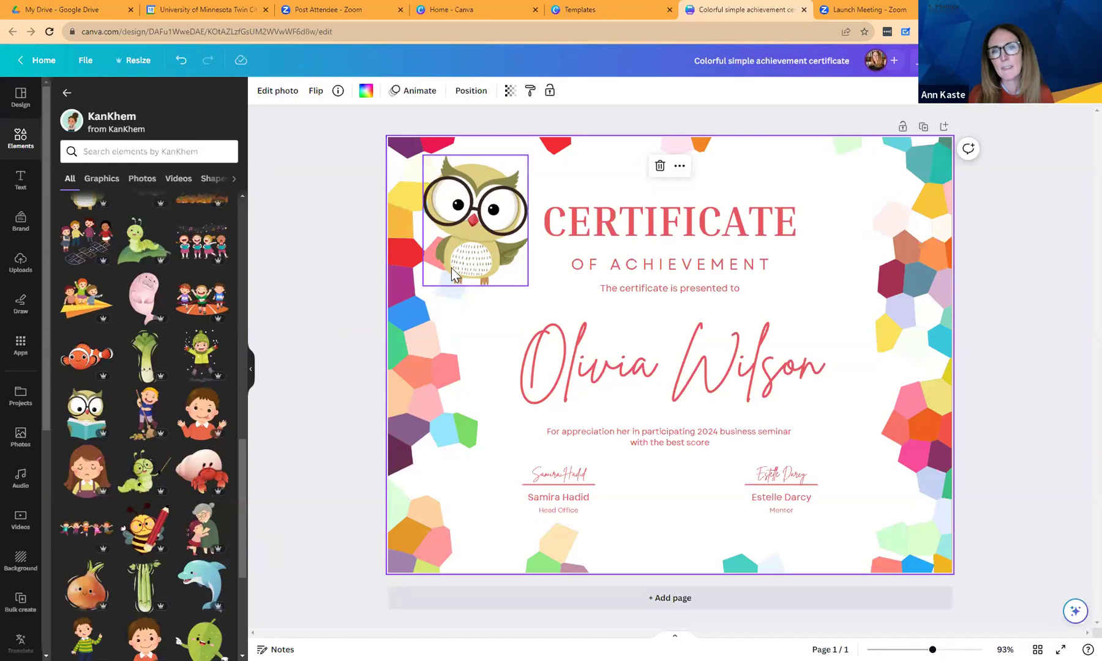
left_click(88, 419)
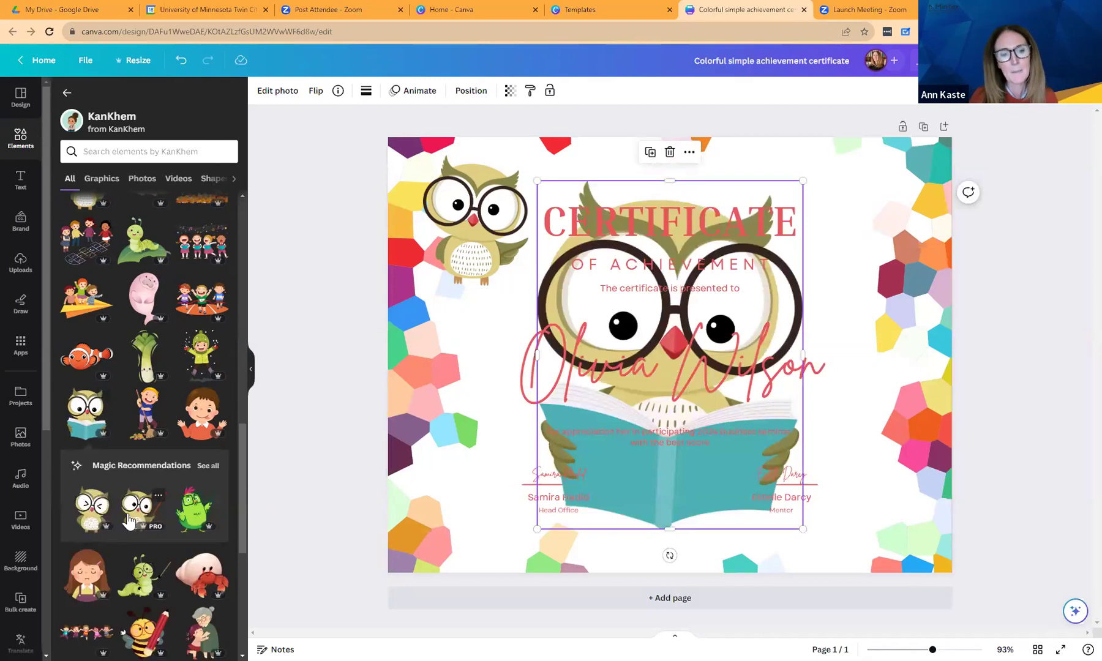
View recommendations similar to the reading owl, delete it, and return to the owl results.
left_click(208, 467)
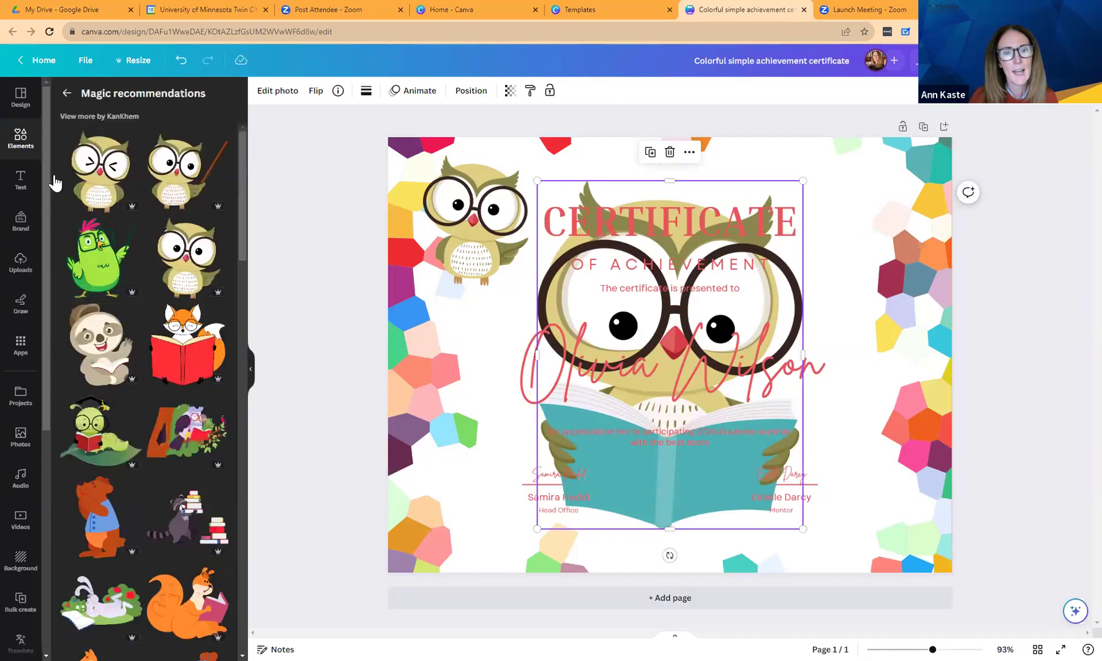
mouse_move(243, 211)
left_mouse_down()
mouse_move(233, 418)
mouse_move(243, 621)
mouse_move(253, 221)
left_mouse_up()
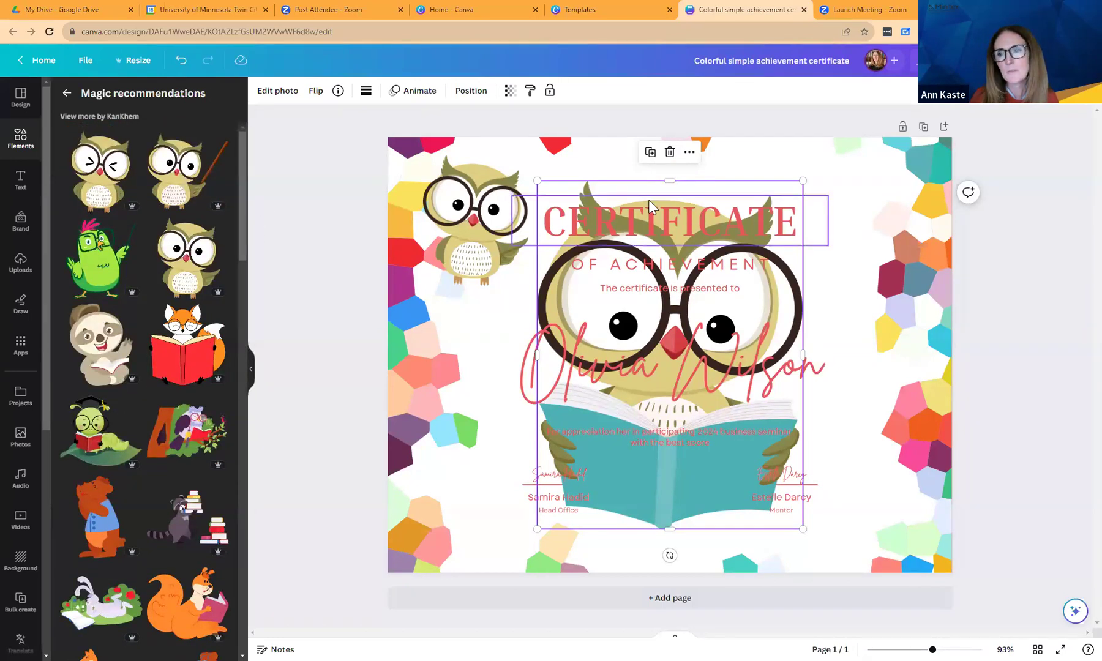
key("Delete")
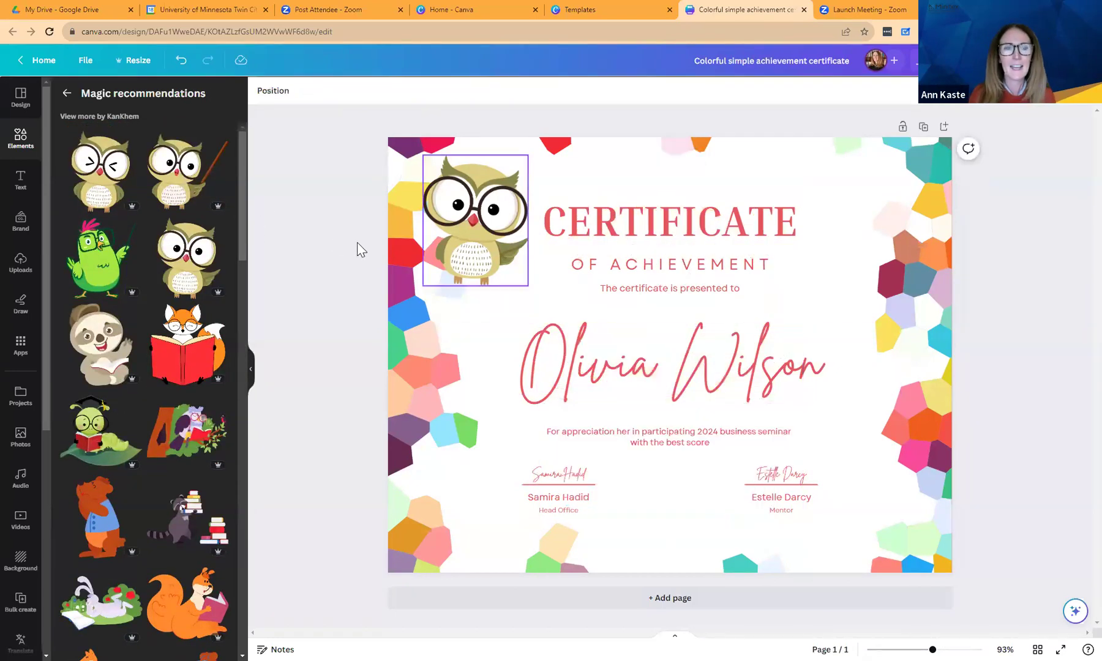
left_click(64, 95)
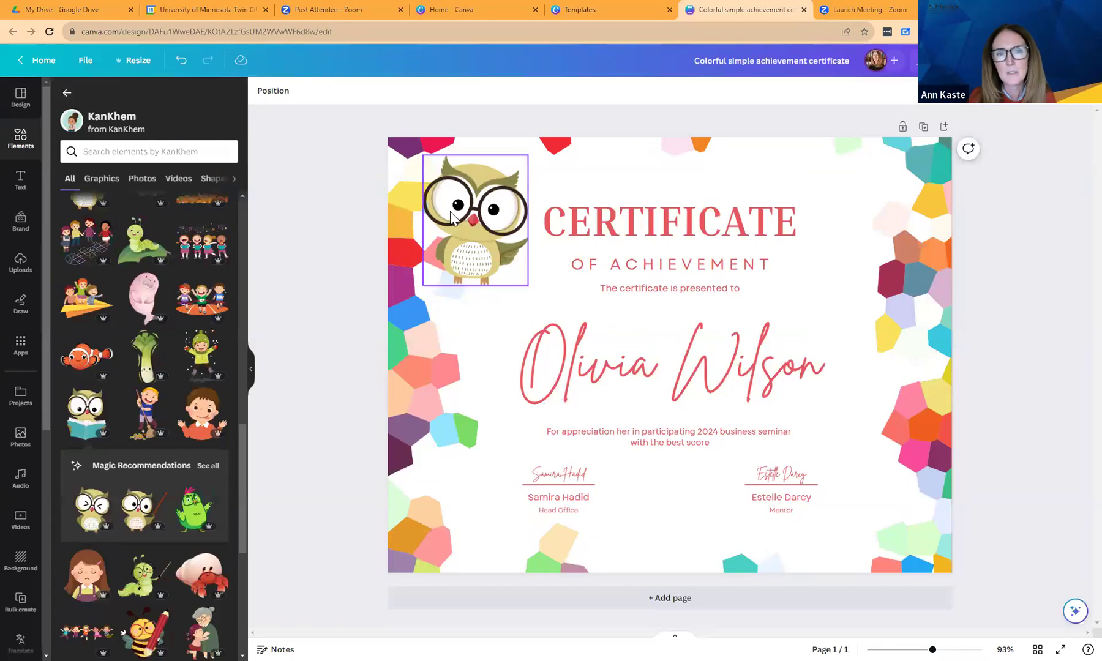
left_click(64, 94)
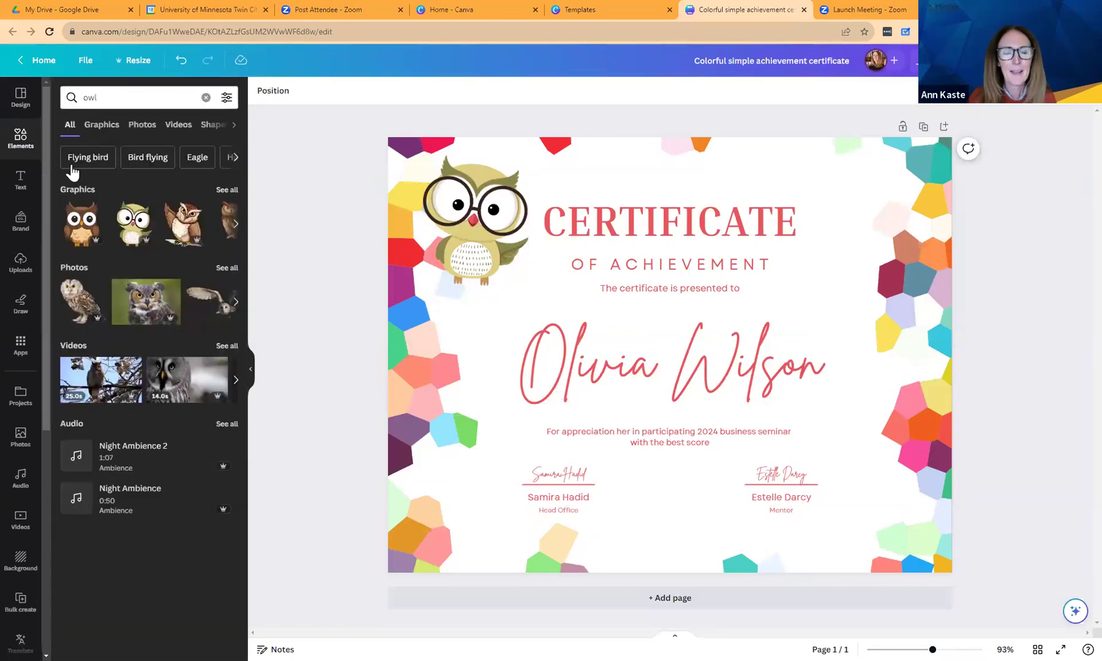
Browse graphics similar to the Cartoon Owl Mascot, then return to the owl results.
left_click(149, 211)
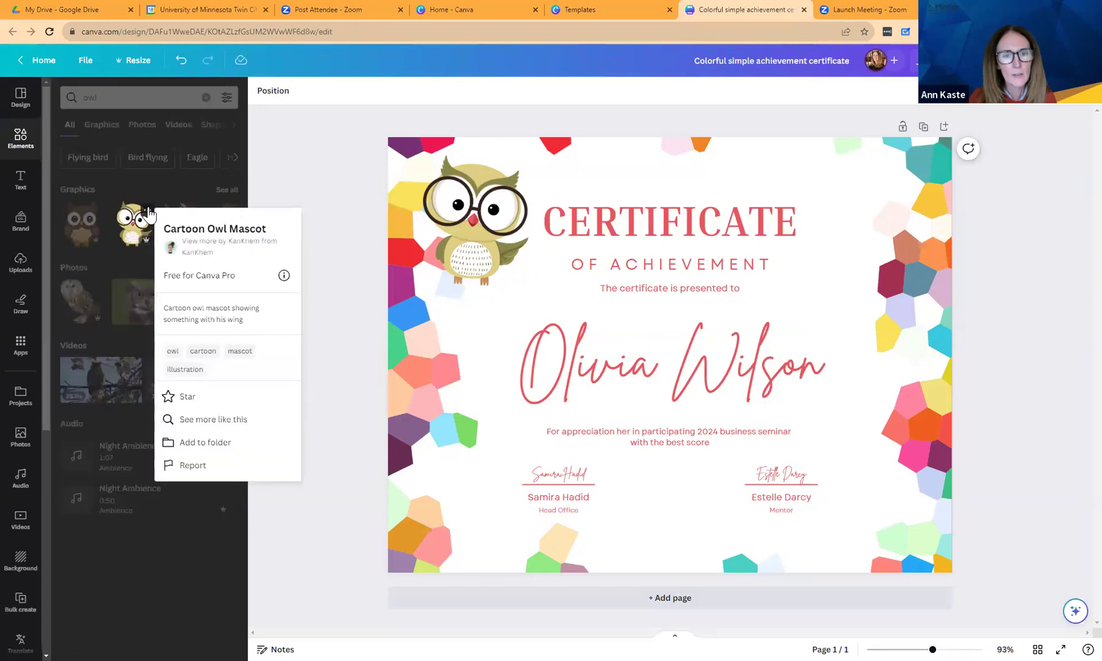
left_click(200, 422)
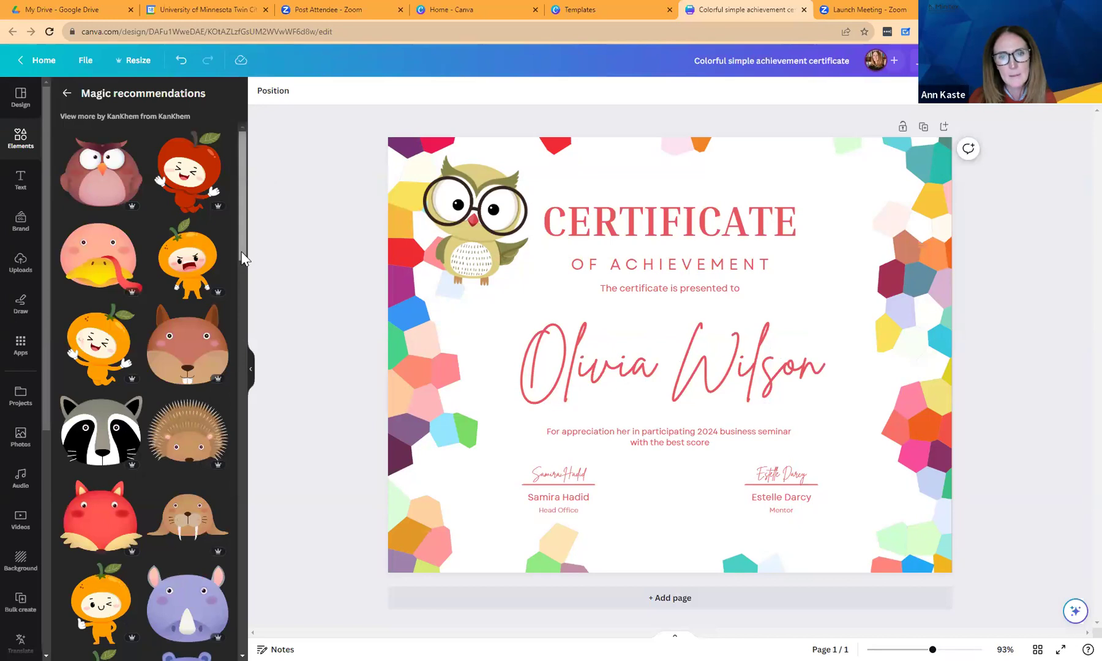
scroll(240, 255, "down", 1)
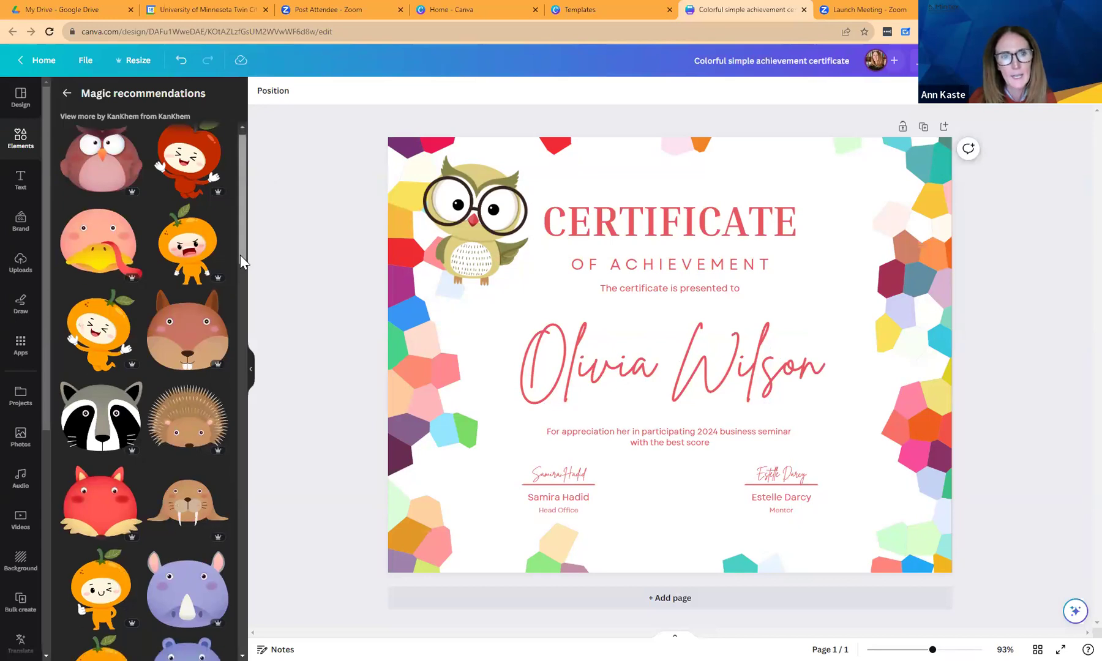
left_click_drag(245, 168, 241, 300)
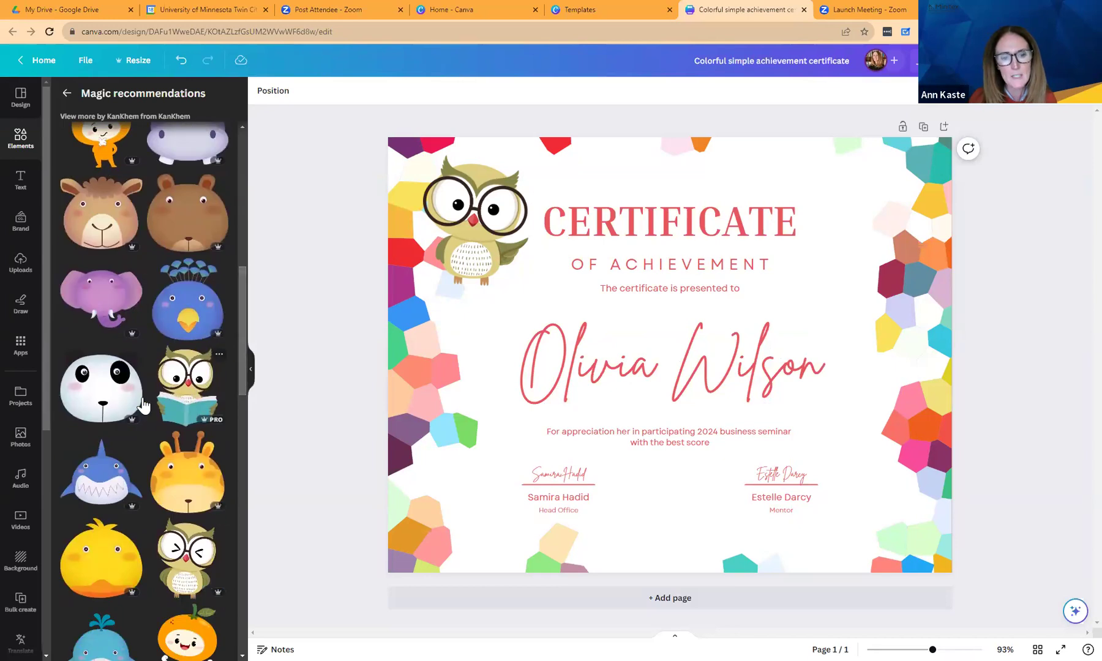
left_click(67, 93)
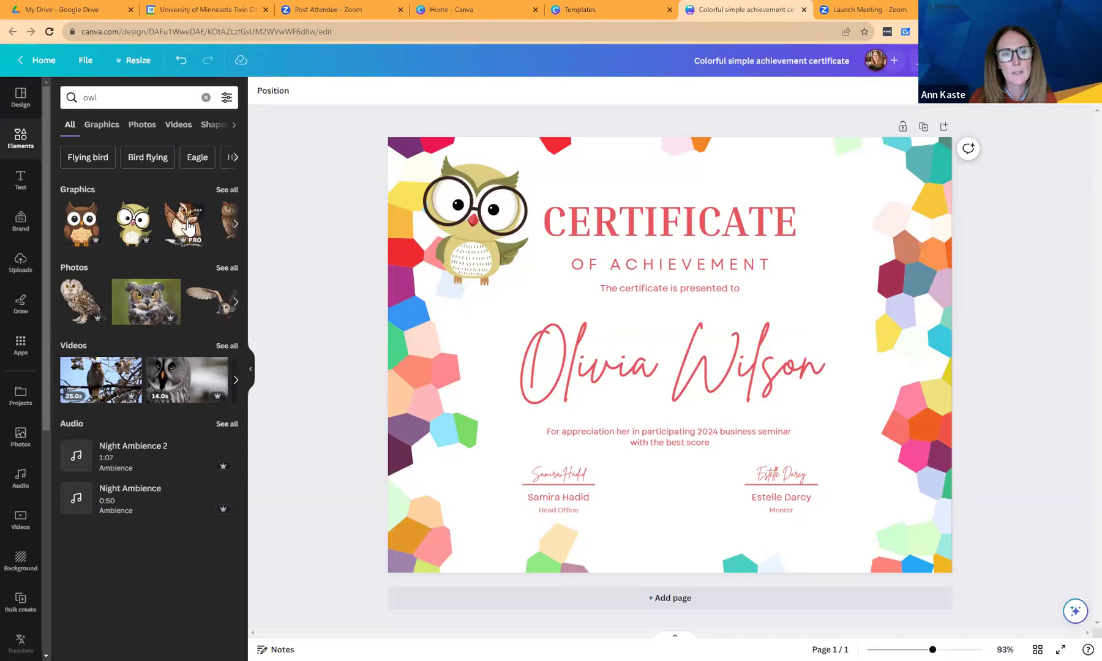
Browse graphics similar to the Hand Drawn Owl Illustration, then return to the owl results.
left_click(236, 223)
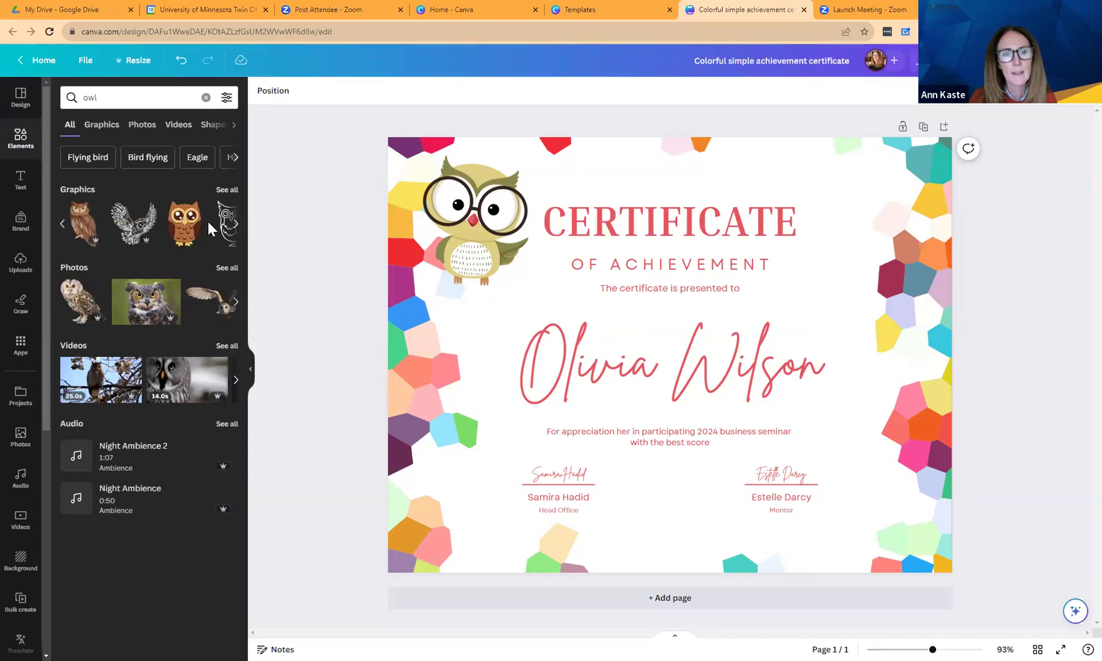
left_click(148, 212)
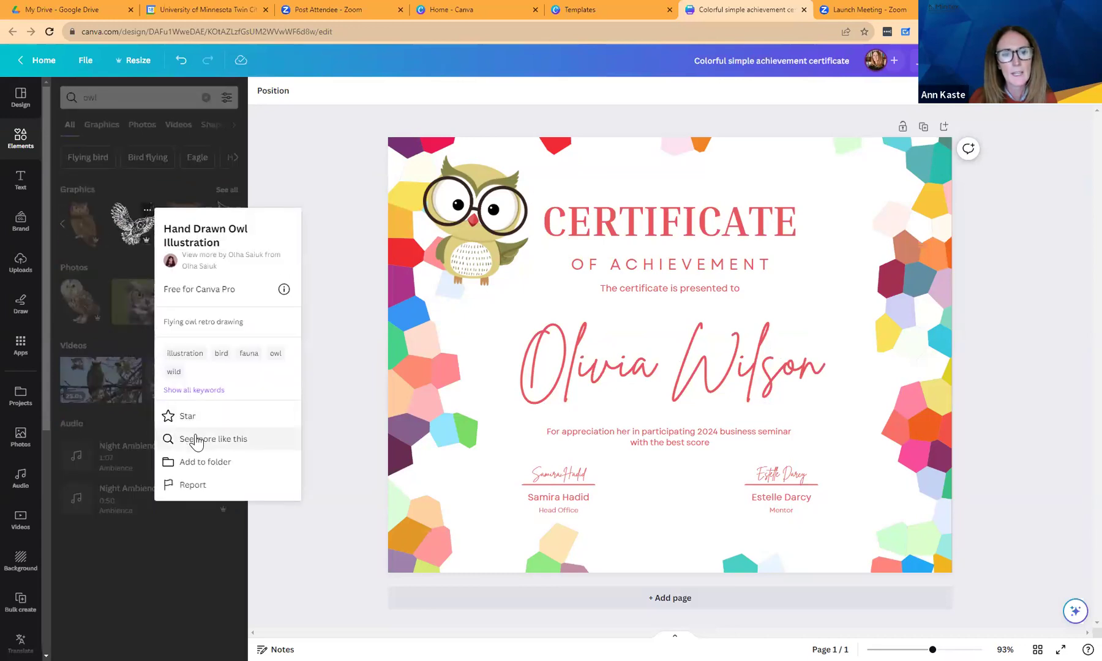
left_click(196, 439)
mouse_move(240, 241)
left_mouse_down()
mouse_move(227, 459)
mouse_move(232, 227)
left_mouse_up()
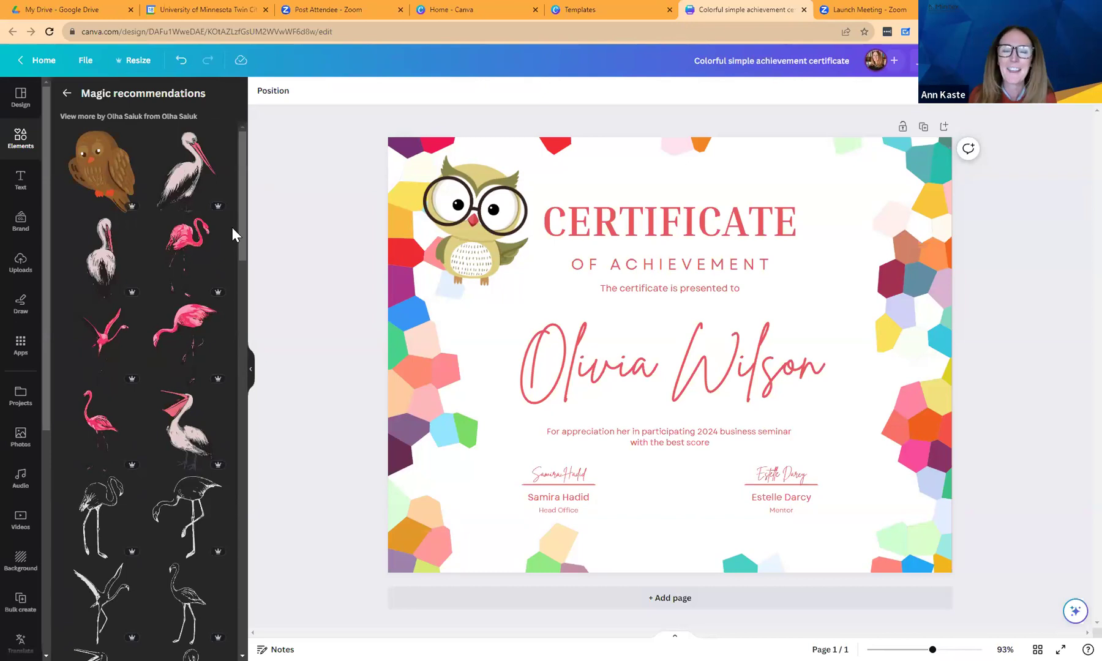
left_click(67, 96)
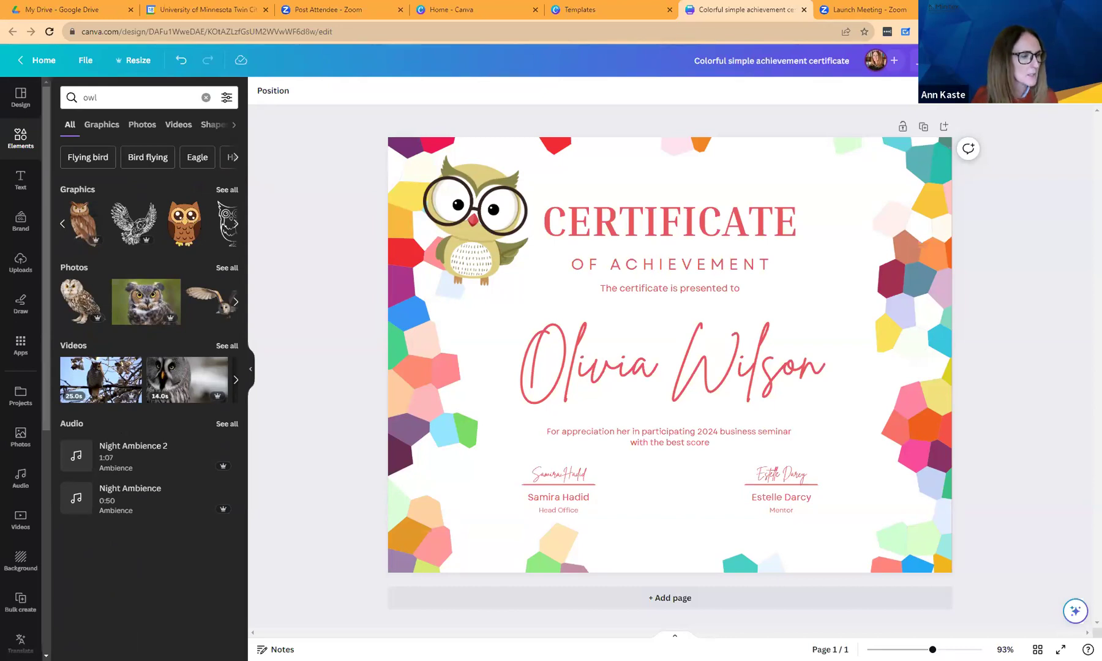
Preview the Tumble animation on the corner owl, then start a custom motion-path animation.
left_click(474, 268)
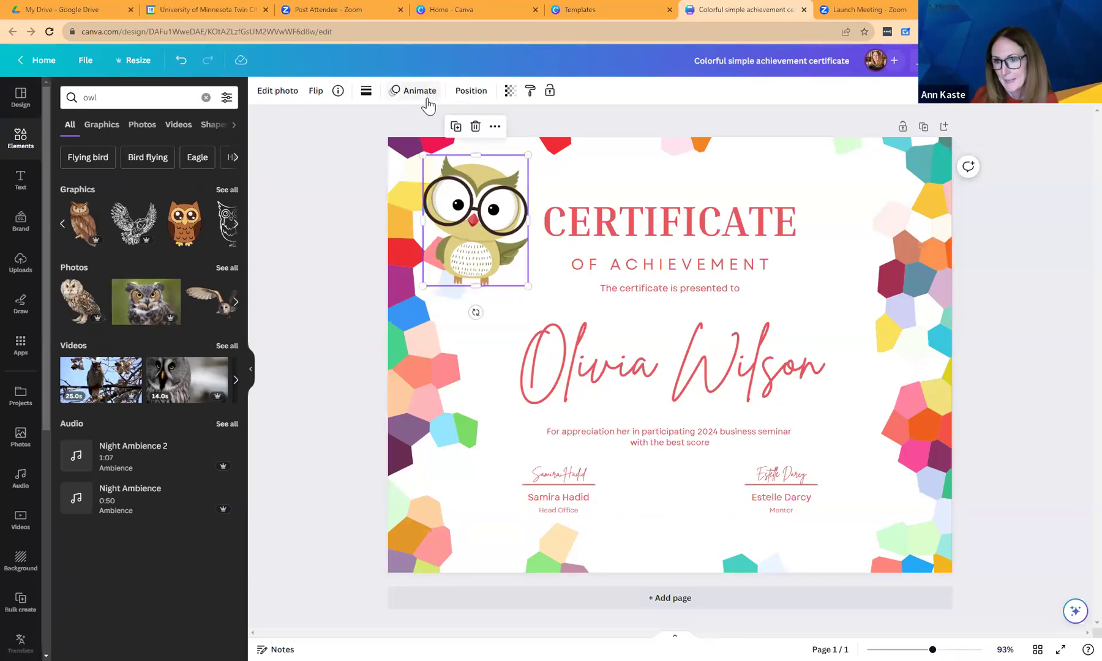
left_click(428, 97)
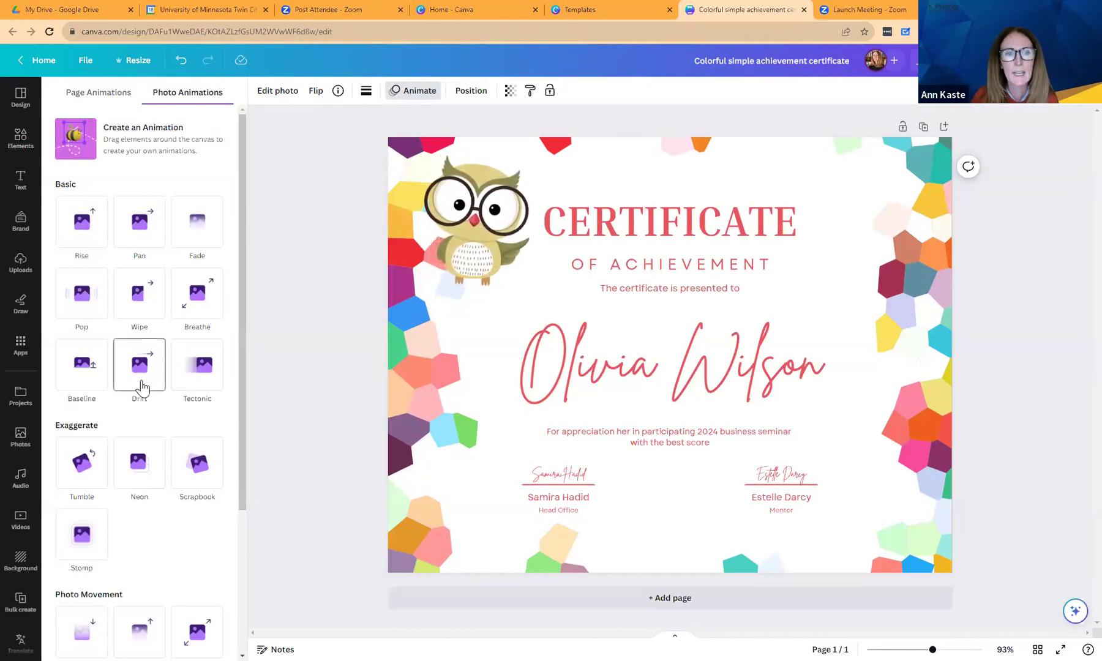
left_click(84, 466)
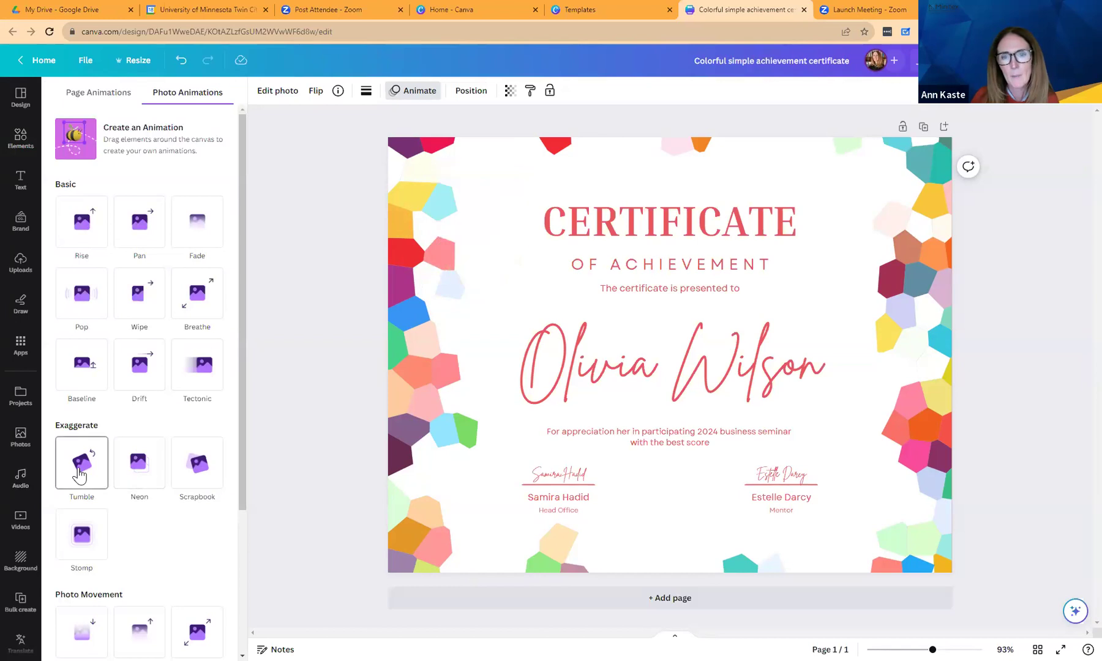
left_click(125, 150)
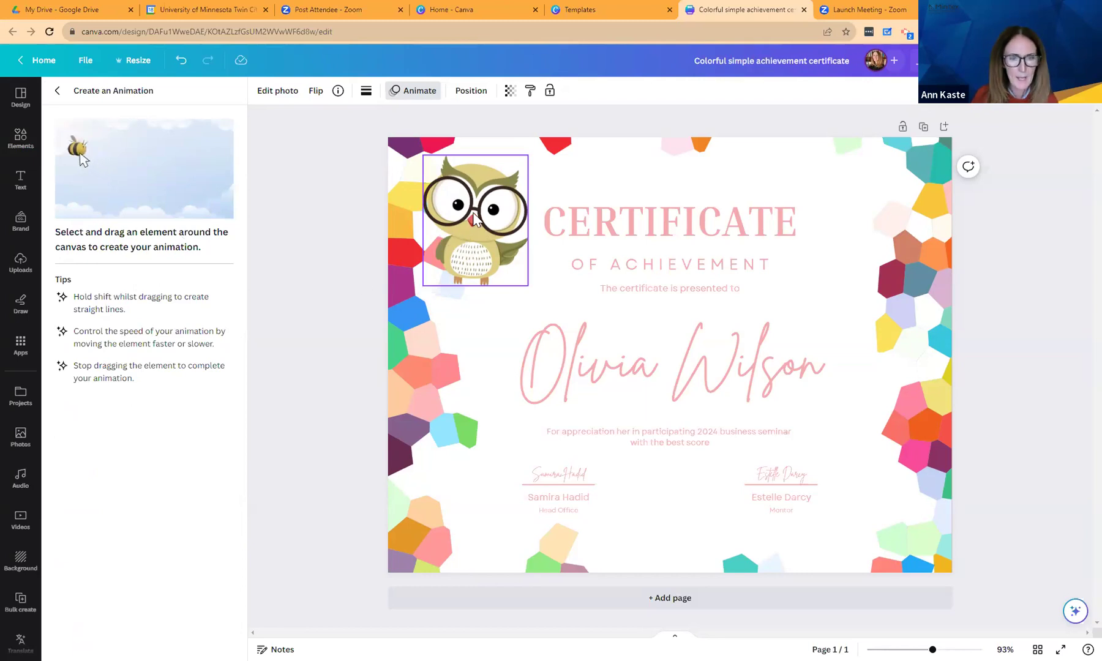
Draw the owl's motion path down across the certificate, slow its speed and add Wiggle.
mouse_move(474, 218)
left_mouse_down()
mouse_move(472, 246)
mouse_move(658, 336)
mouse_move(581, 387)
mouse_move(564, 458)
mouse_move(715, 484)
mouse_move(860, 527)
mouse_move(876, 598)
mouse_move(934, 609)
left_mouse_up()
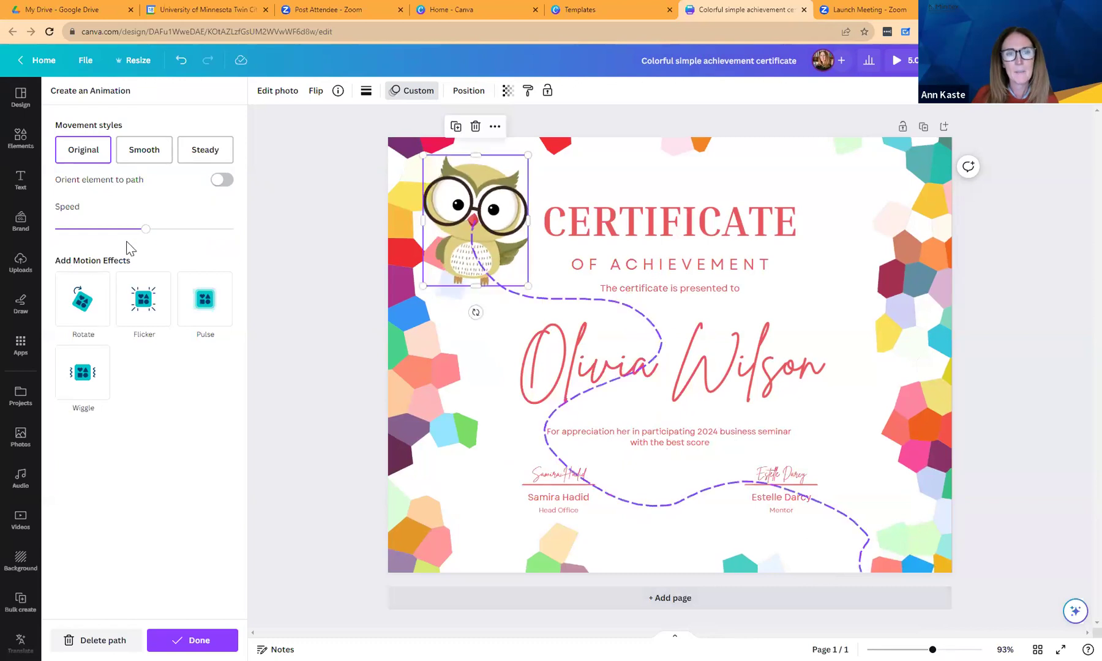
left_click_drag(145, 229, 100, 235)
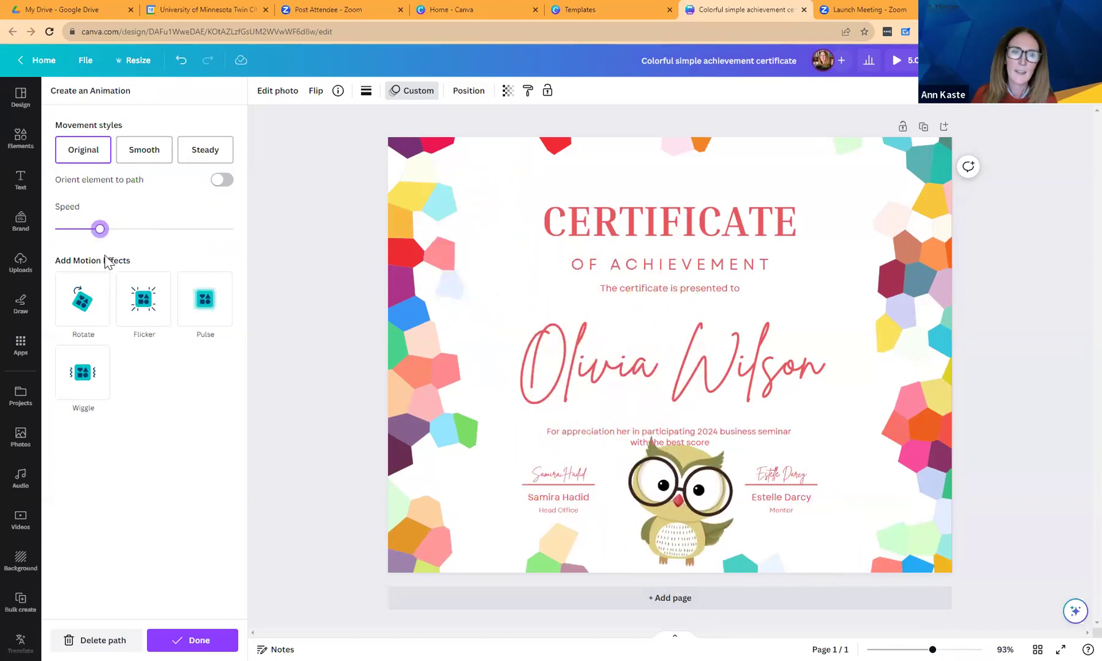
left_click(86, 373)
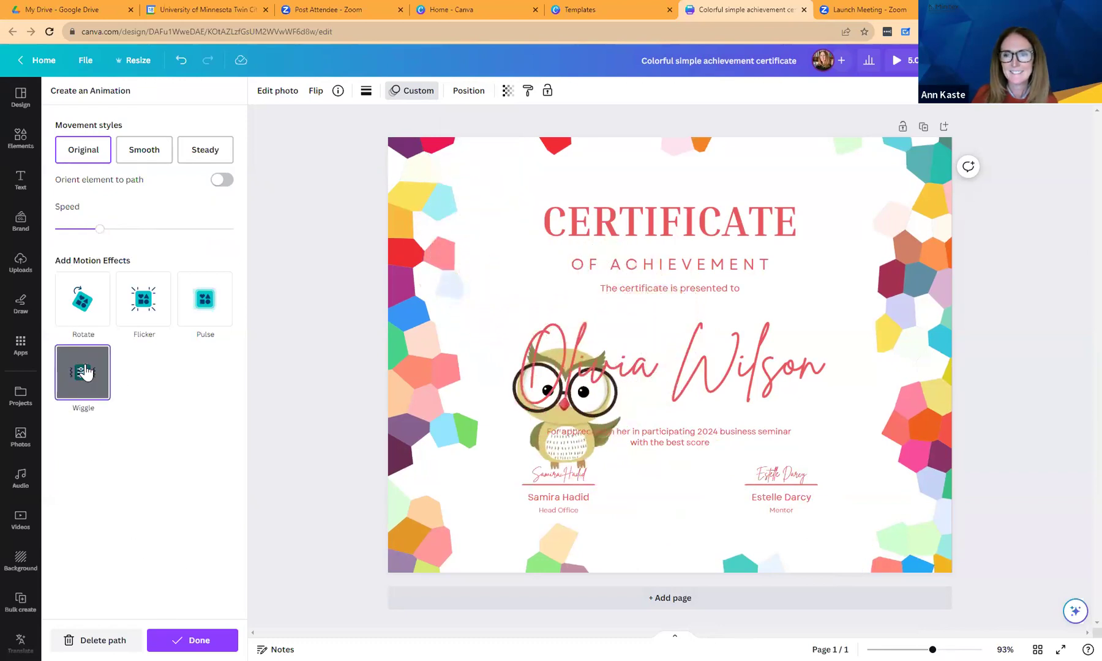
left_click(197, 640)
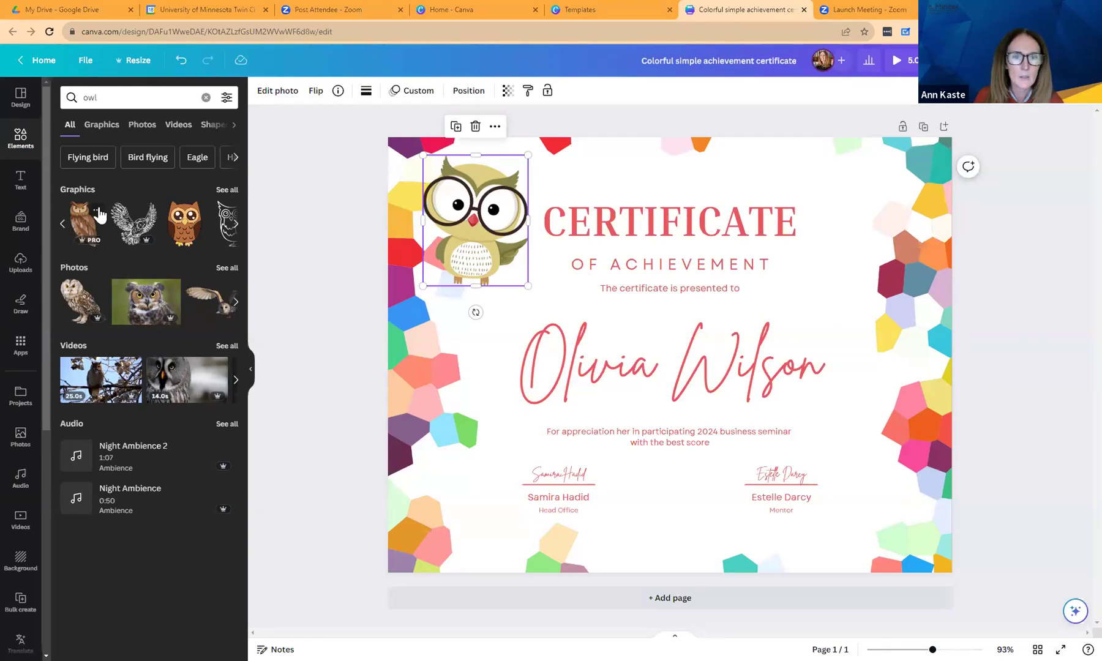
Show the Canva Pro licensing terms for the watercolor owl graphic.
left_click(97, 210)
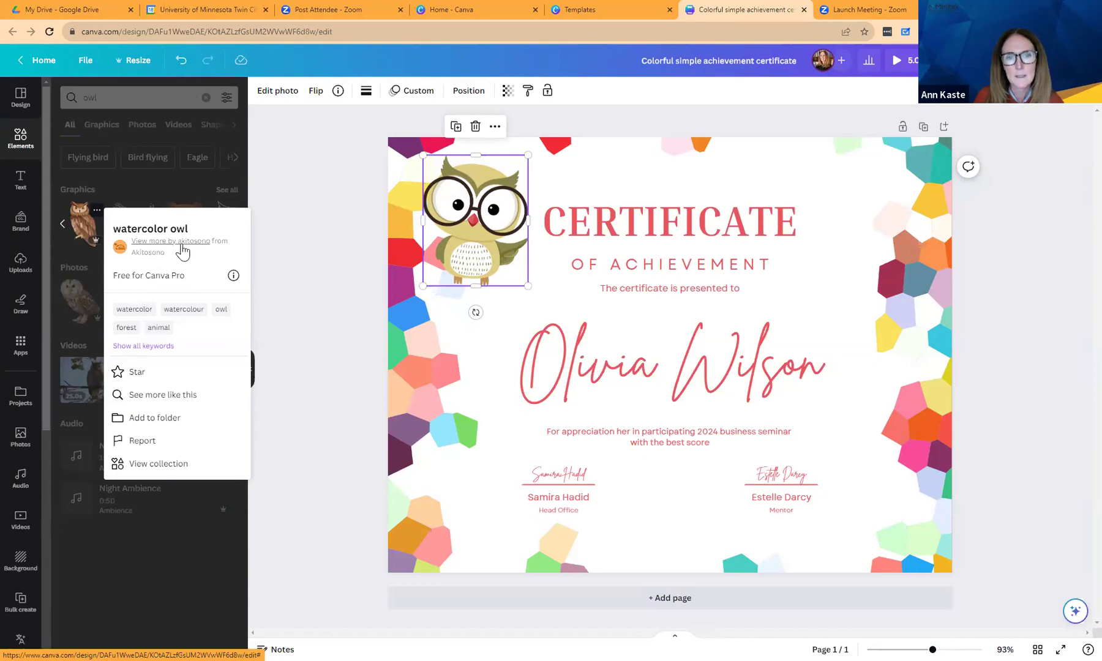
mouse_move(234, 279)
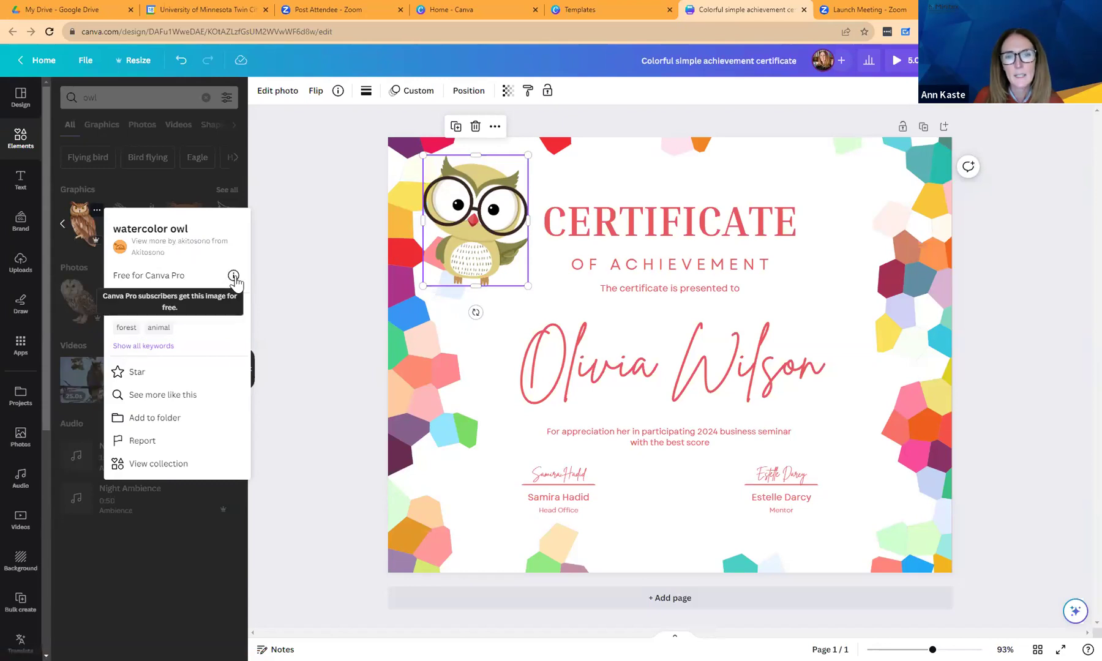
left_click(234, 277)
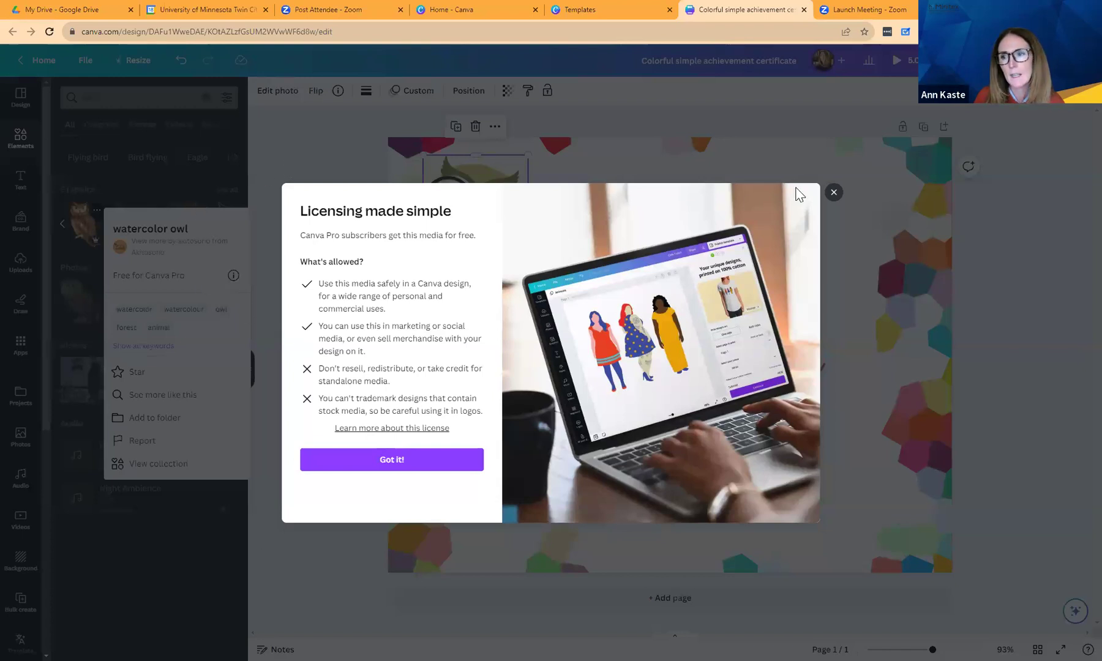
Close the Licensing made simple dialog.
left_click(832, 192)
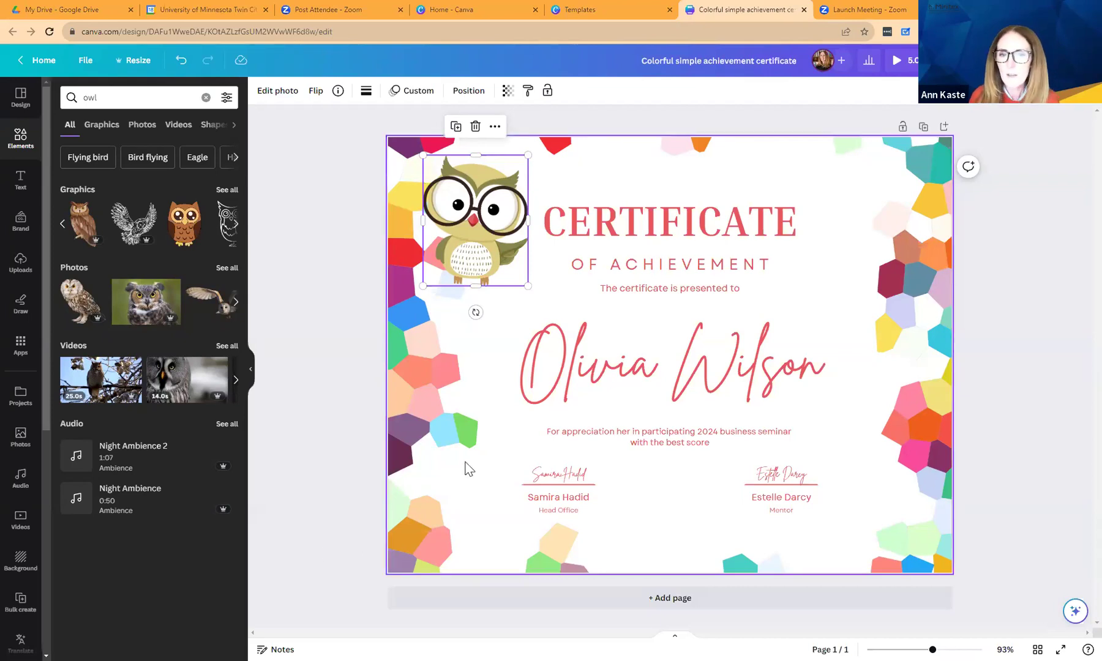
Select the recipient name text and start Bulk create for the certificate.
left_click(594, 367)
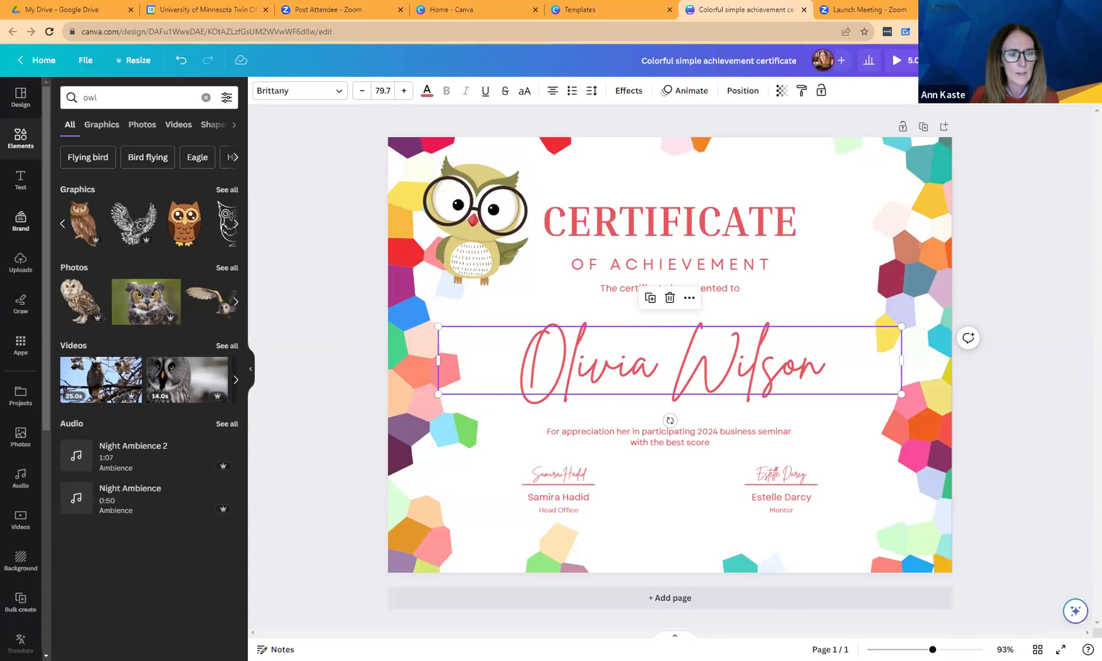
left_click(20, 601)
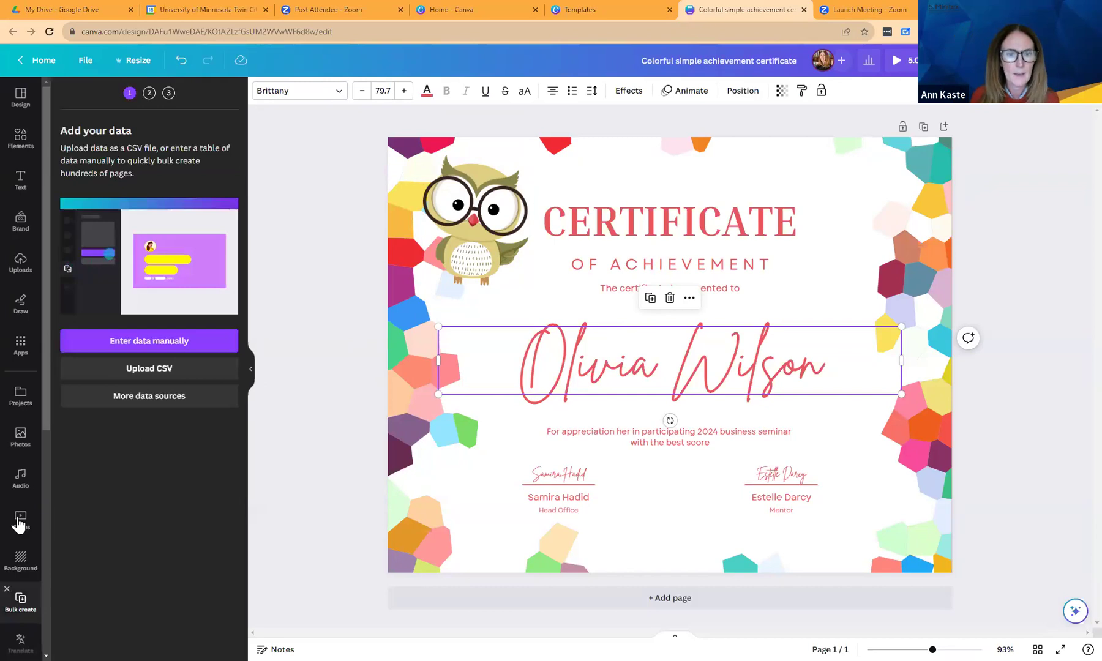
Enter data manually, adding a third recipient's name and e-mail address to the table.
left_click(145, 352)
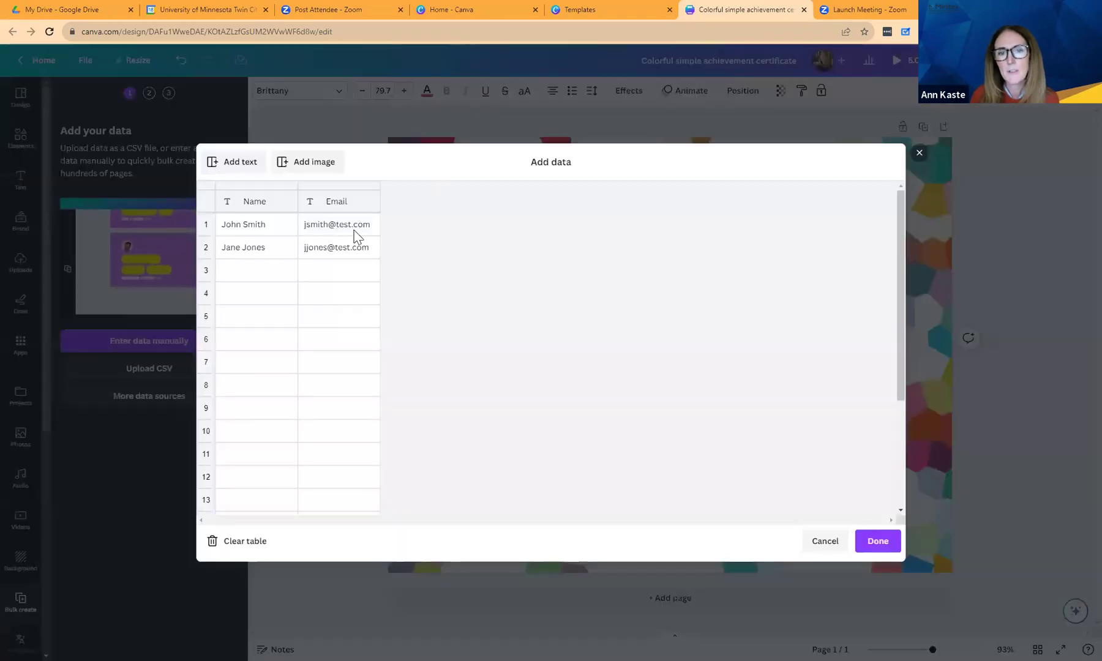
left_click(277, 273)
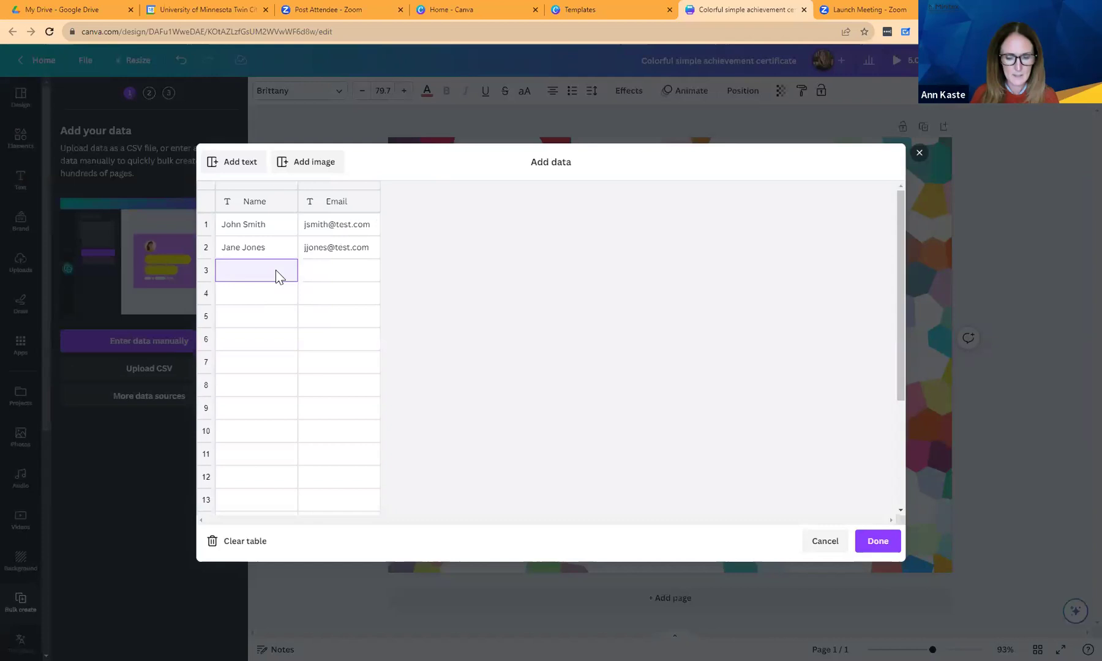
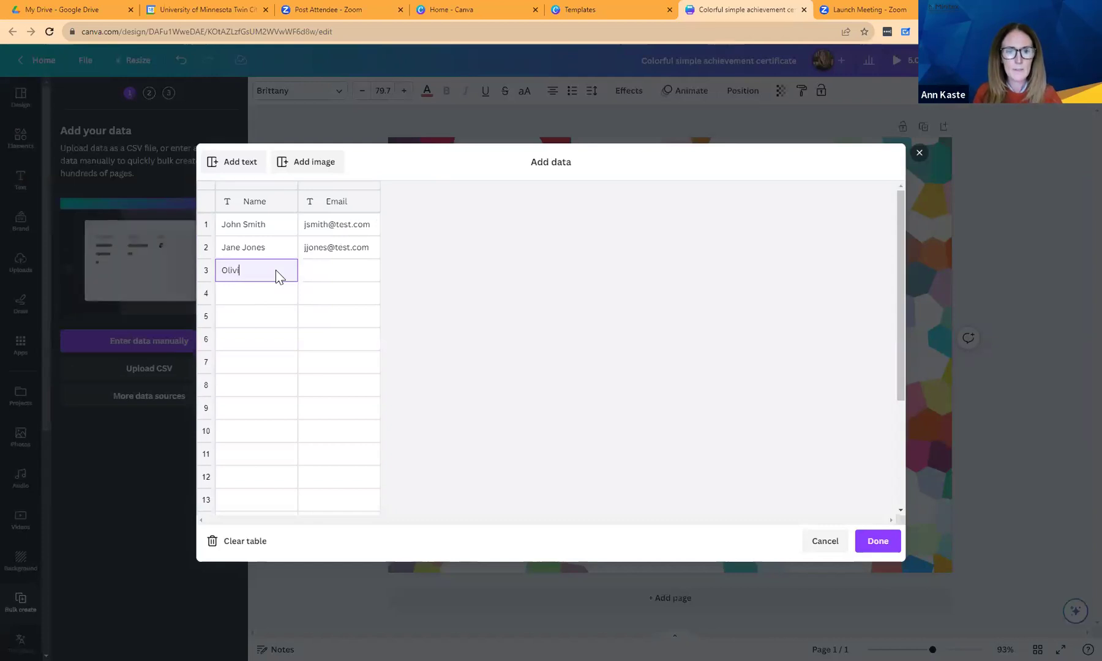
key("Tab")
type("o")
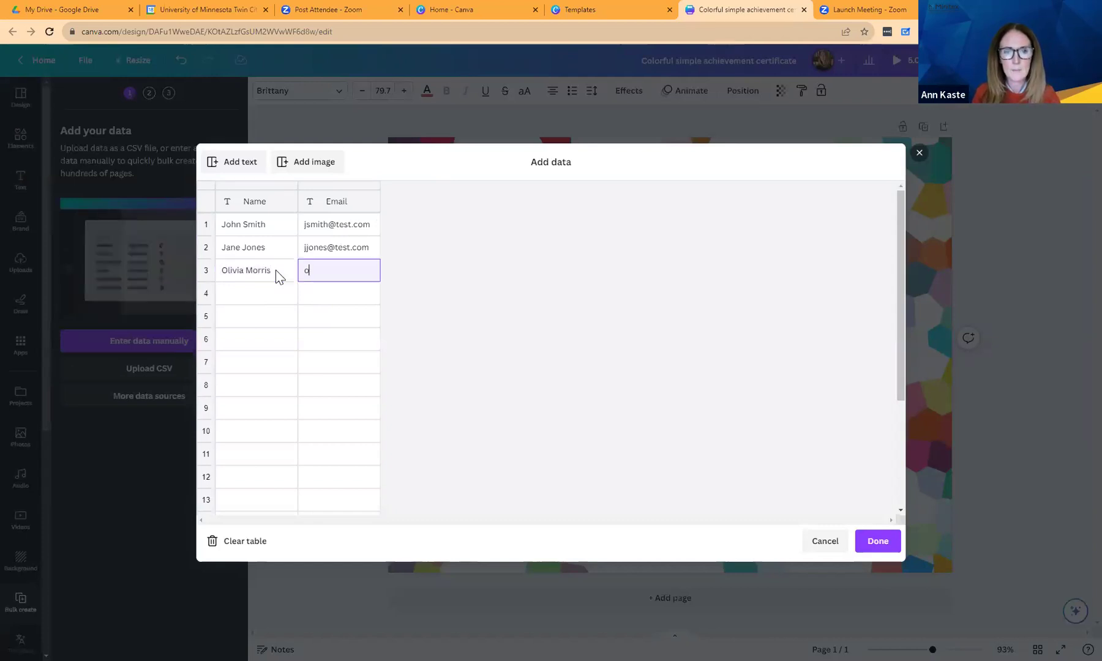
type("morris@te")
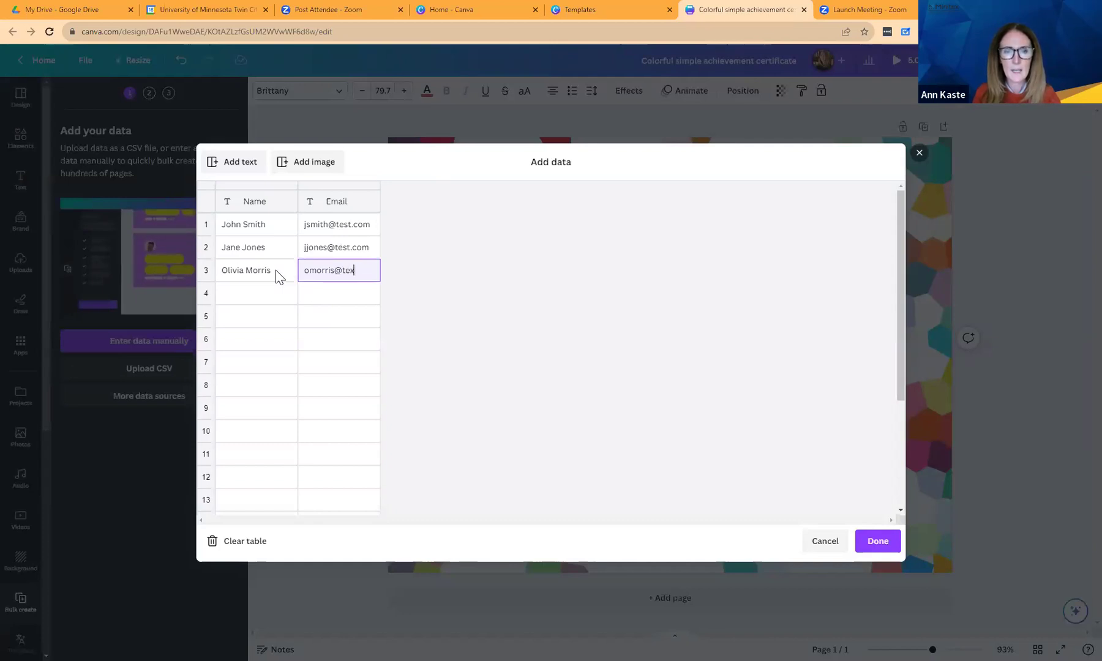
type("st.com")
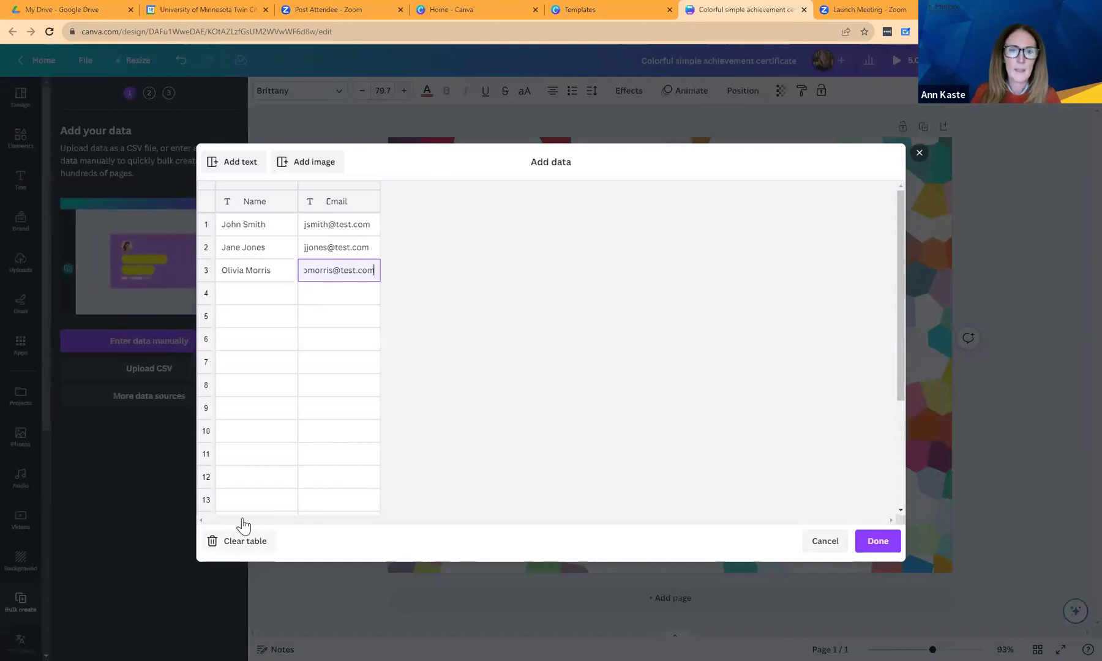
Add a fourth recipient's name and e-mail address, then save the four-row data table.
left_click(245, 294)
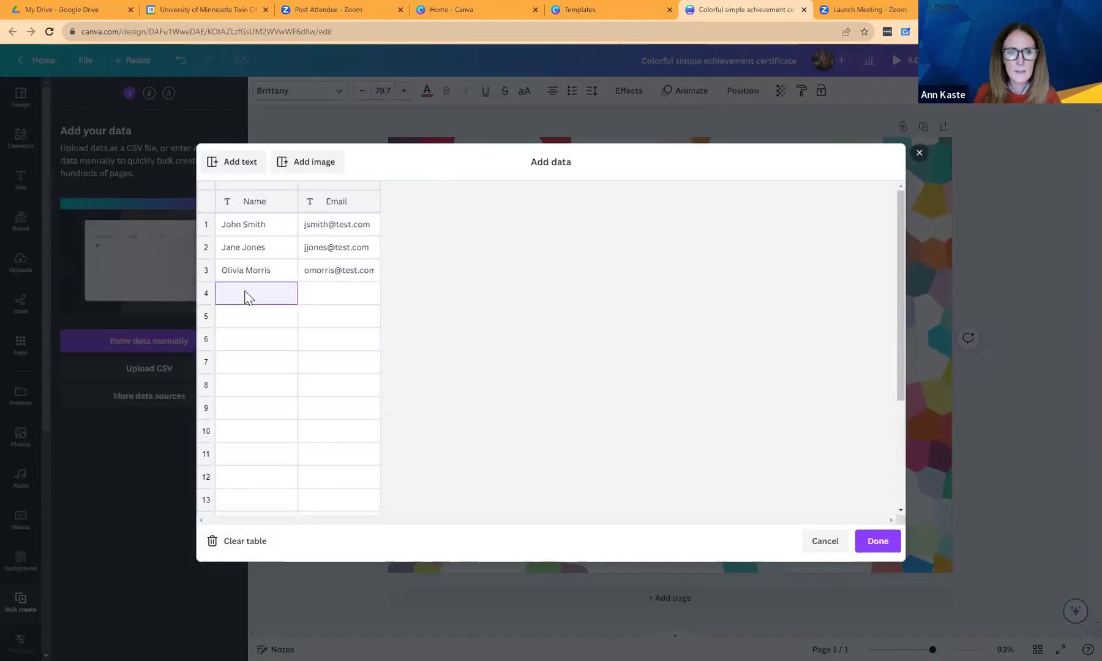
type("Taylor Swift")
key("Tab")
type("tw")
key("BackSpace")
type("swift")
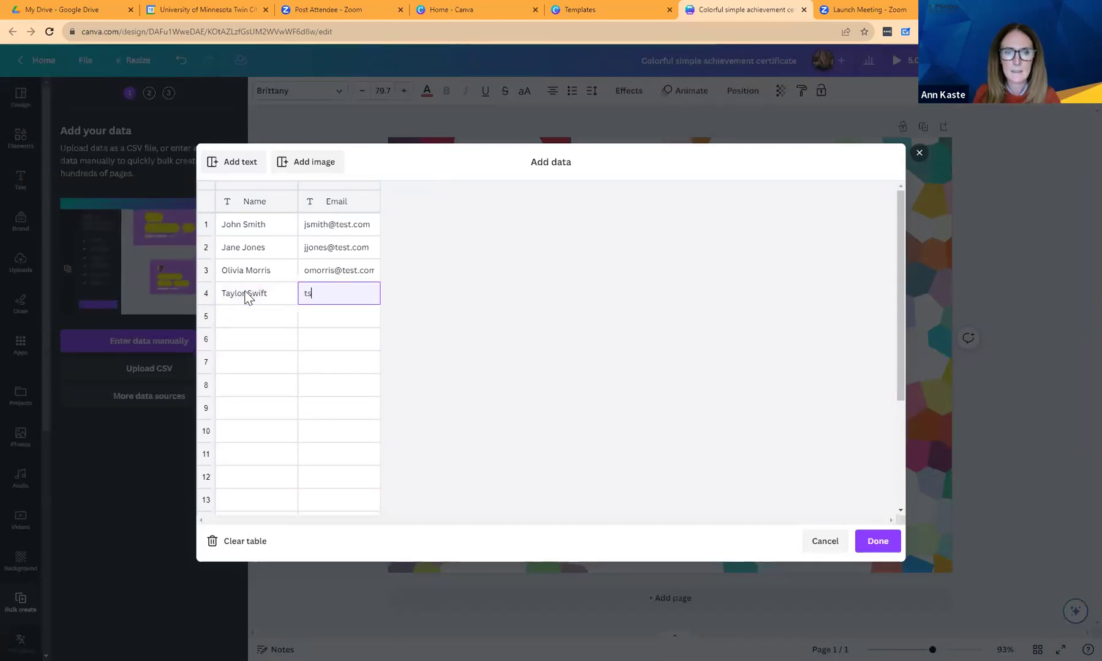
type("@test.com")
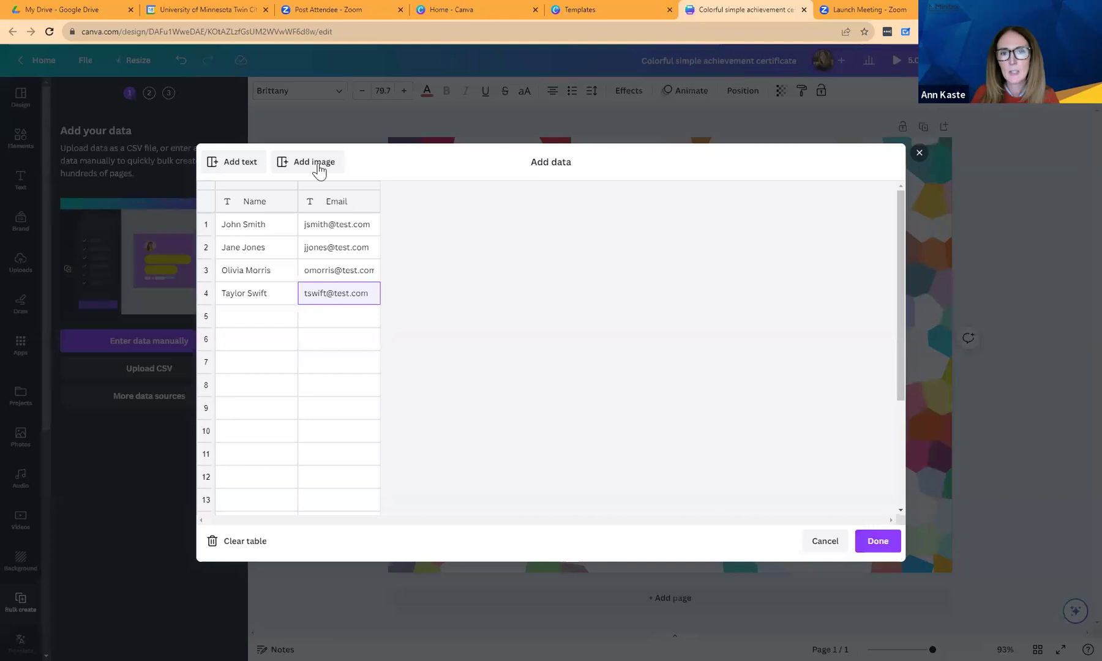
left_click(876, 540)
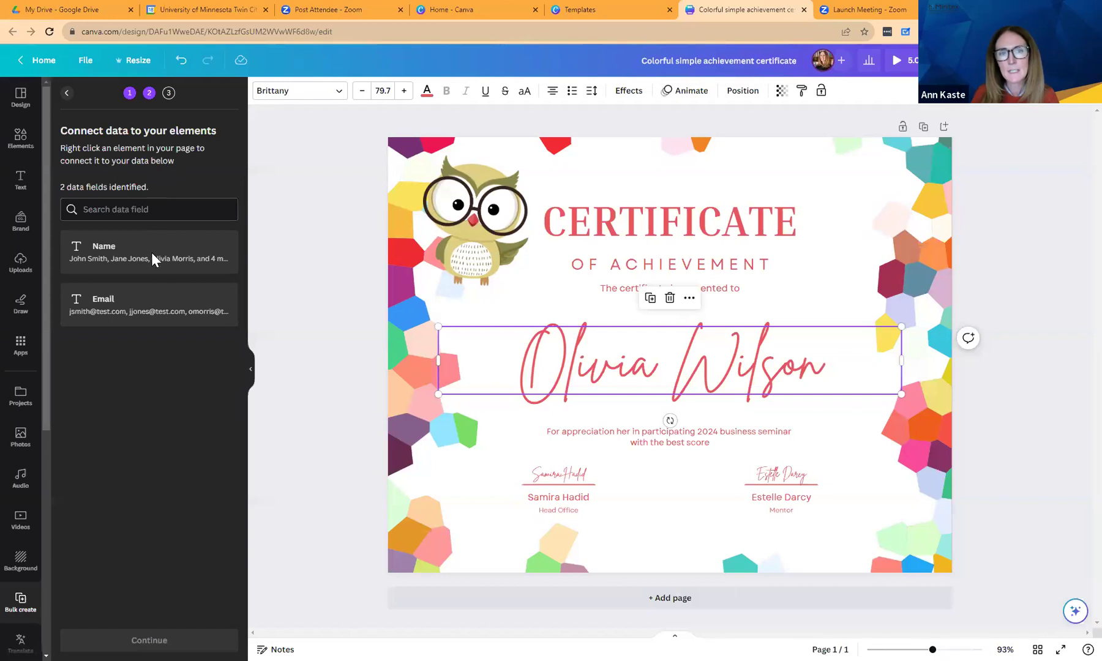
Connect the certificate's name text to the Name field and generate four pages.
right_click(694, 378)
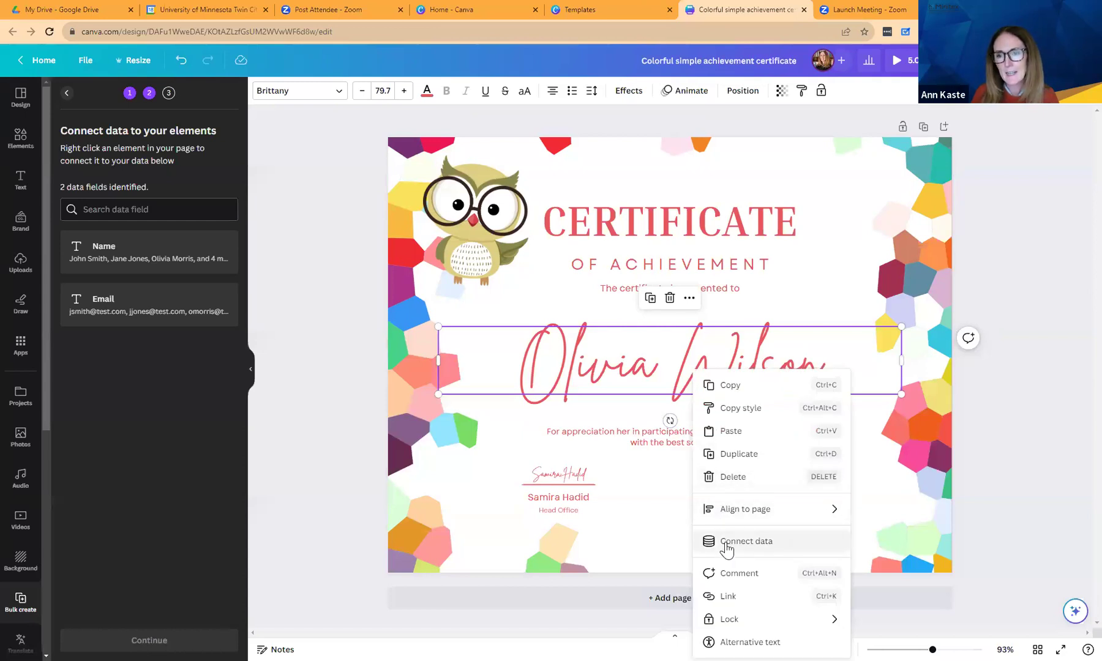
left_click(726, 543)
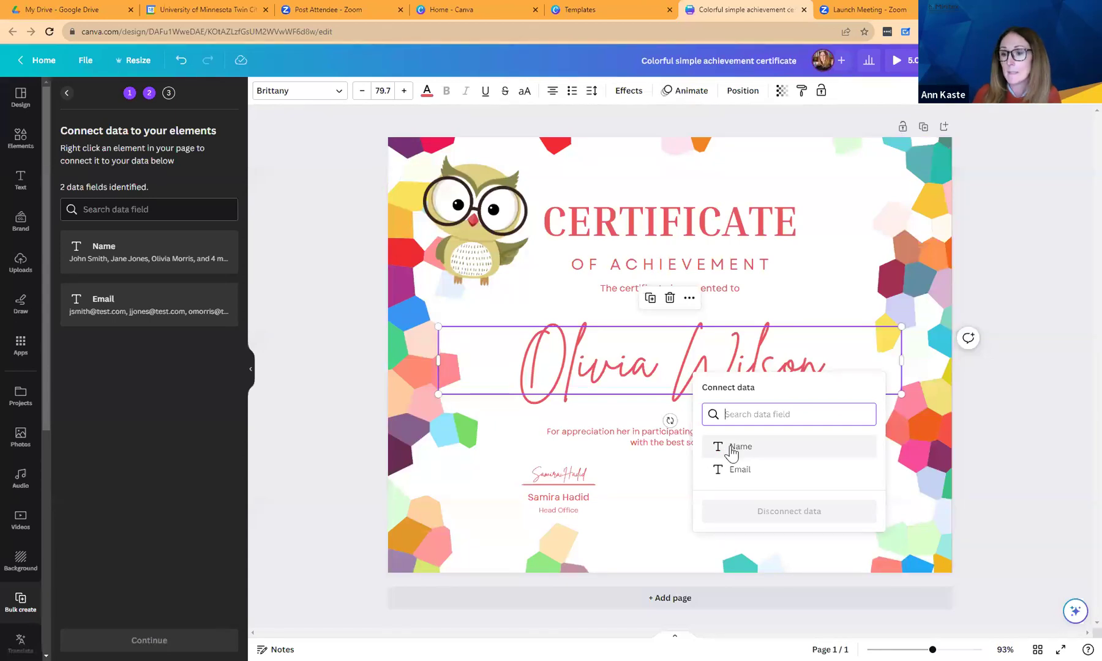
left_click(732, 451)
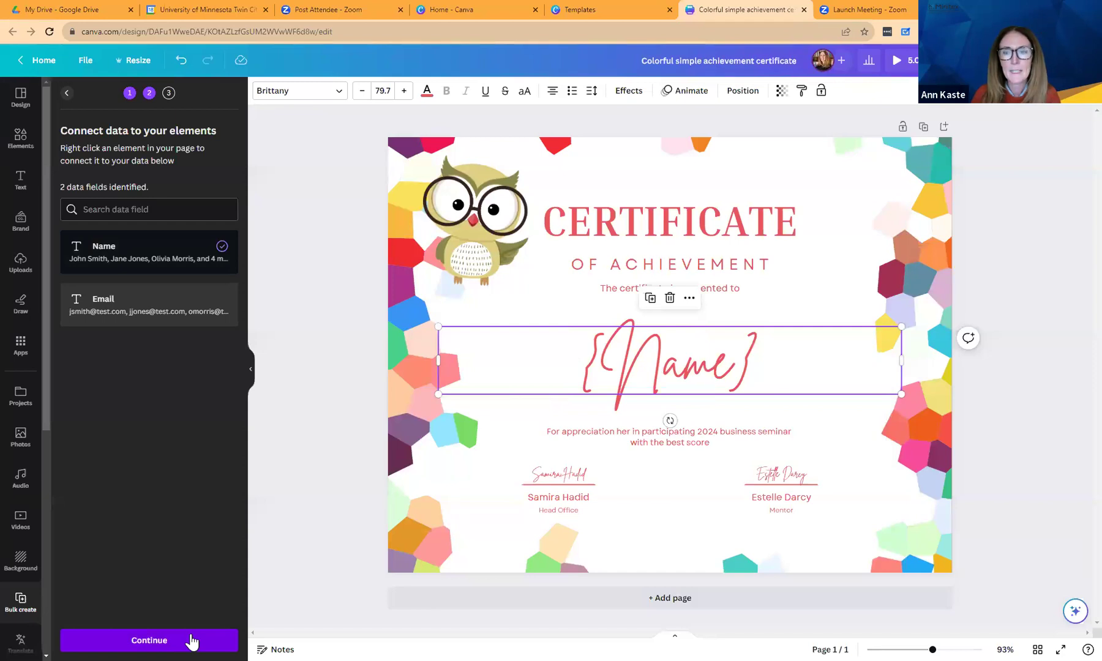
left_click(192, 641)
left_click(191, 640)
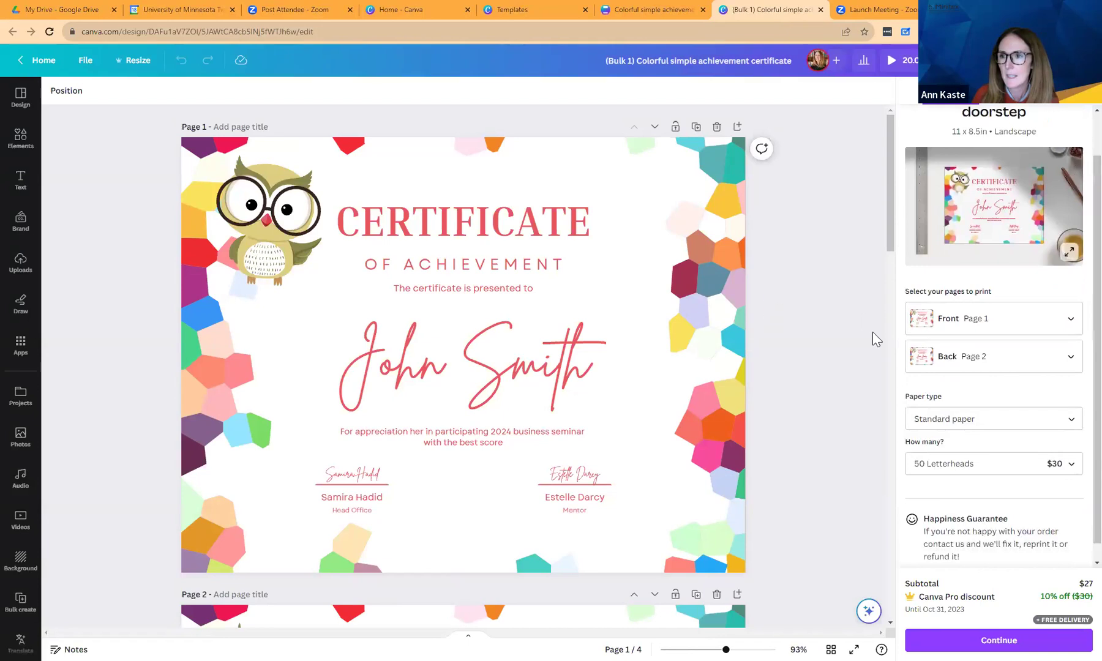
left_click(489, 619)
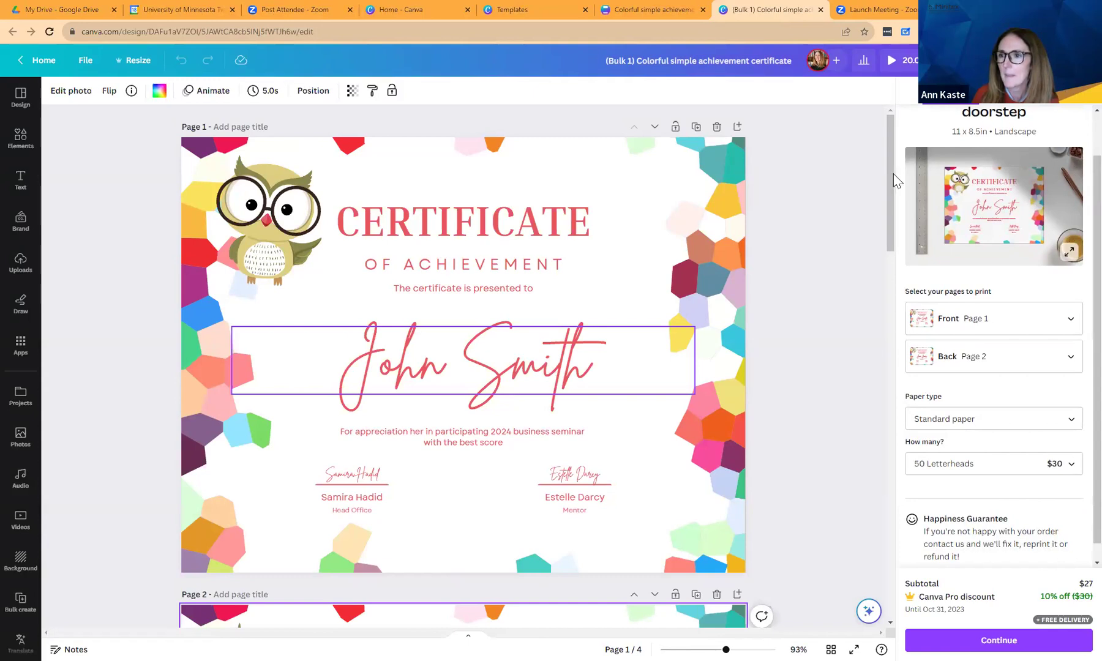
left_click_drag(894, 180, 865, 169)
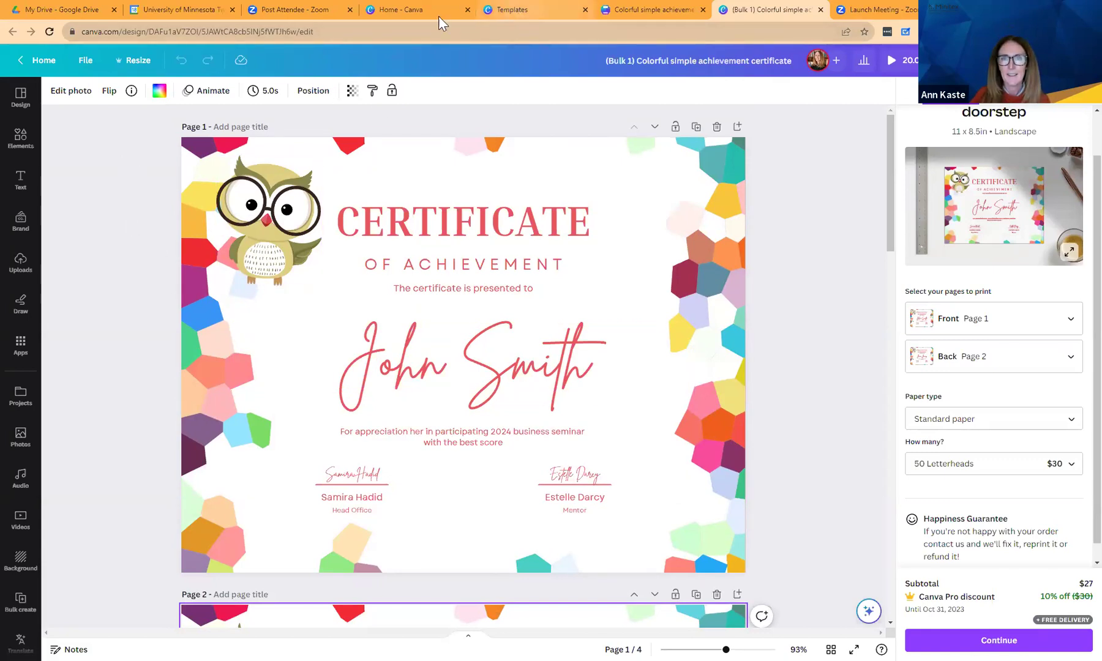
mouse_move(422, 9)
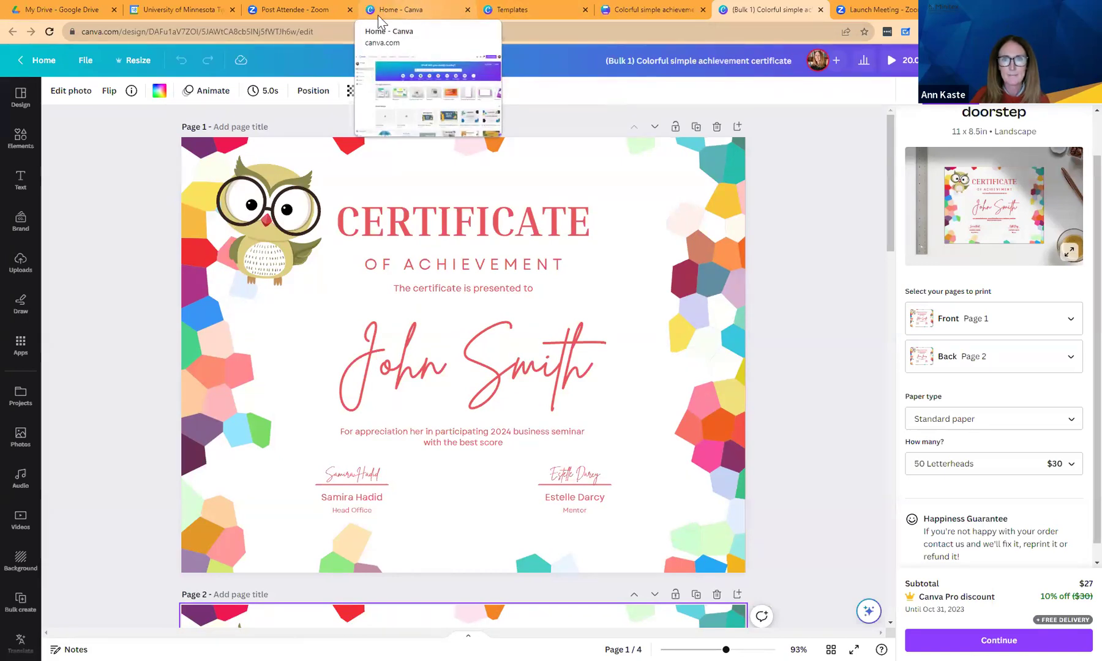
Return to Home and search templates for 'newsletter'.
left_click(50, 61)
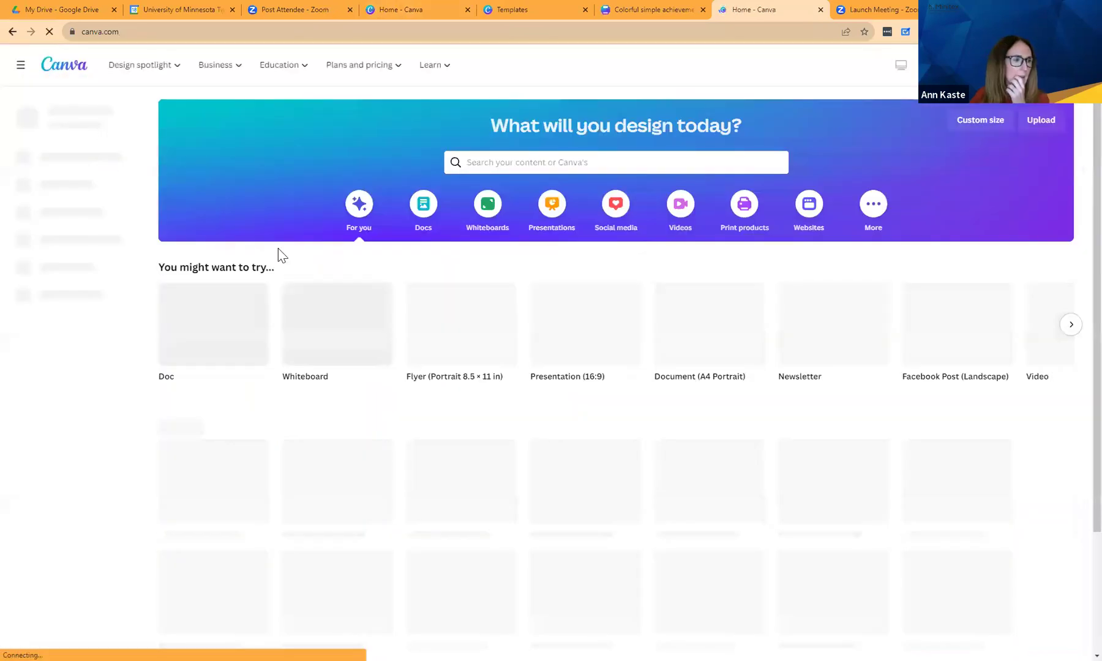
left_click(545, 164)
type("newl")
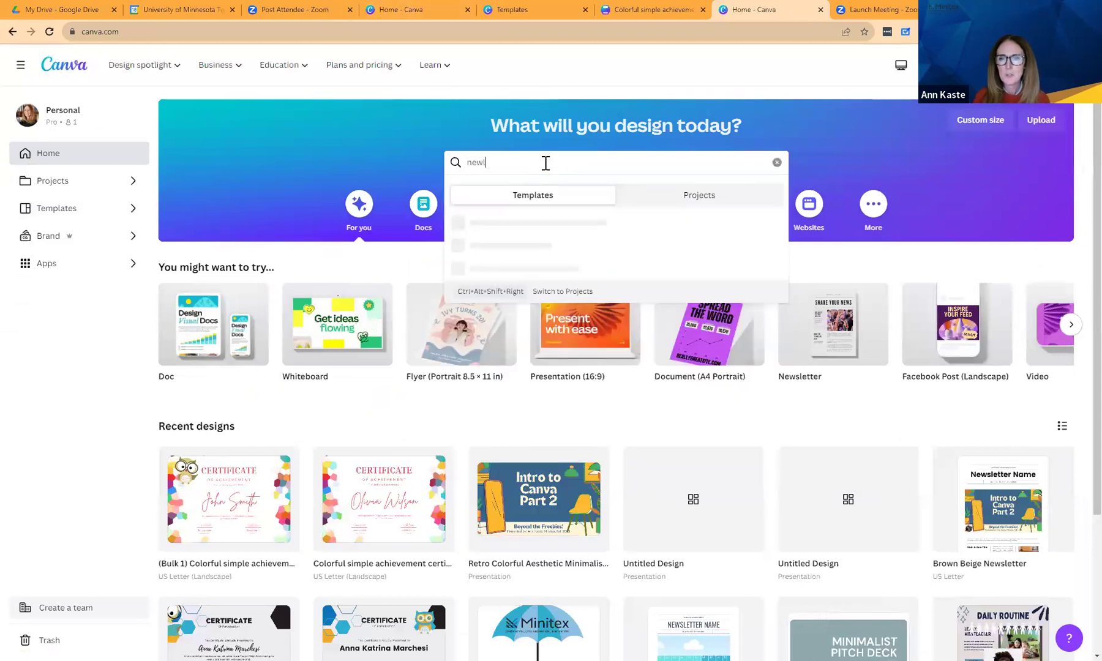
key("BackSpace")
type("sletter")
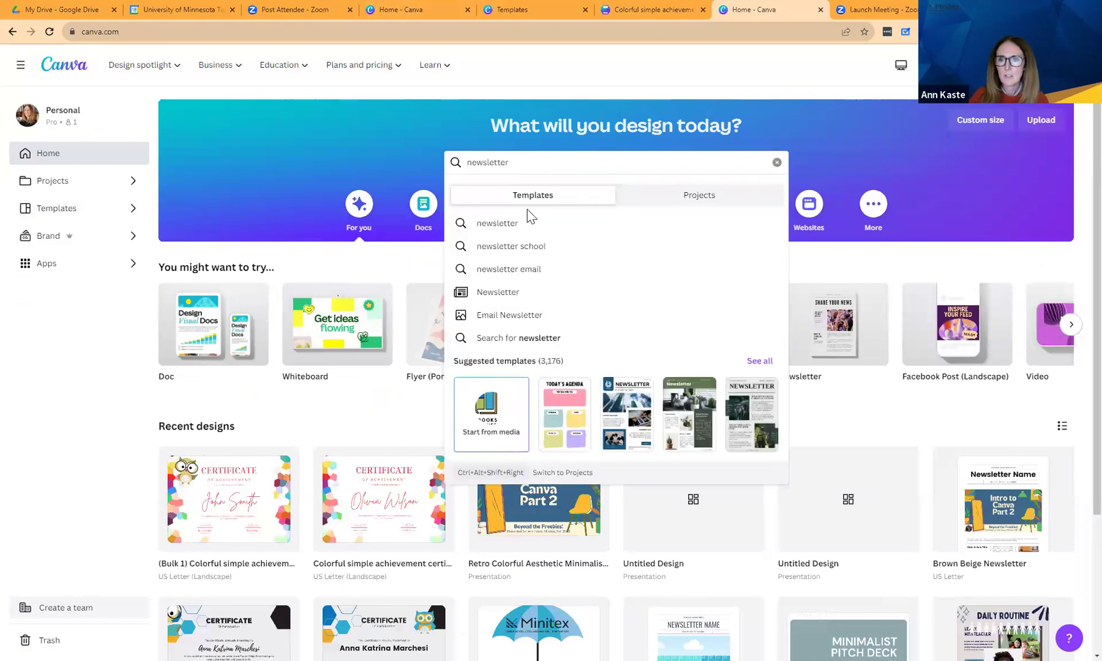
left_click(515, 232)
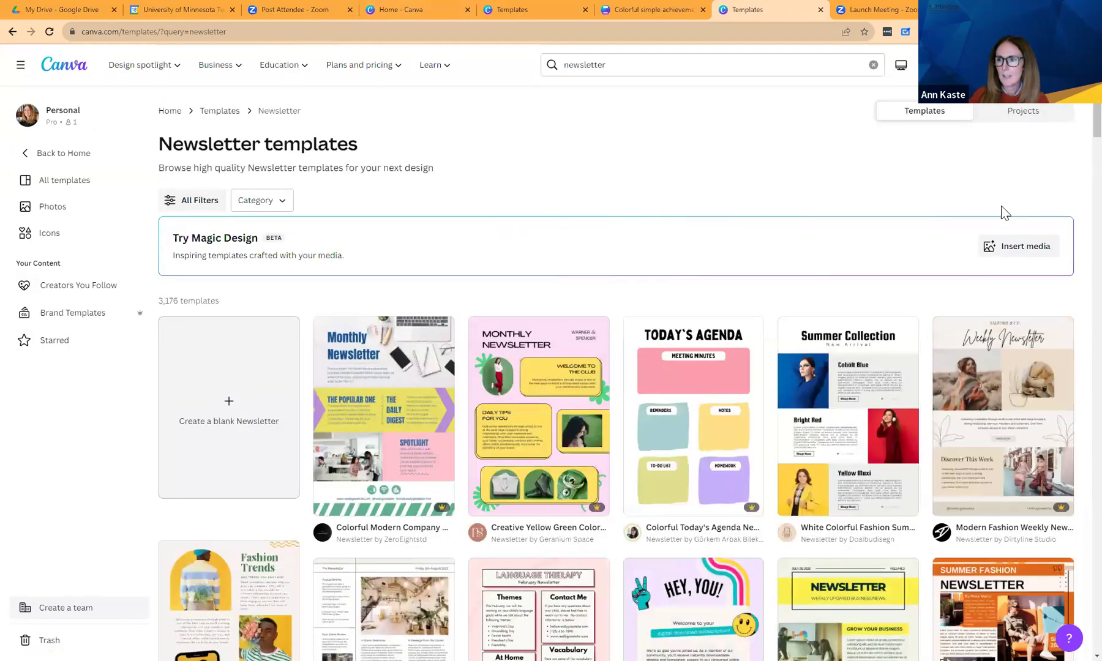
Start a new design from the Modern Fashion Weekly Newsletter template.
scroll(1078, 141, "down", 2)
scroll(1078, 142, "down", 2)
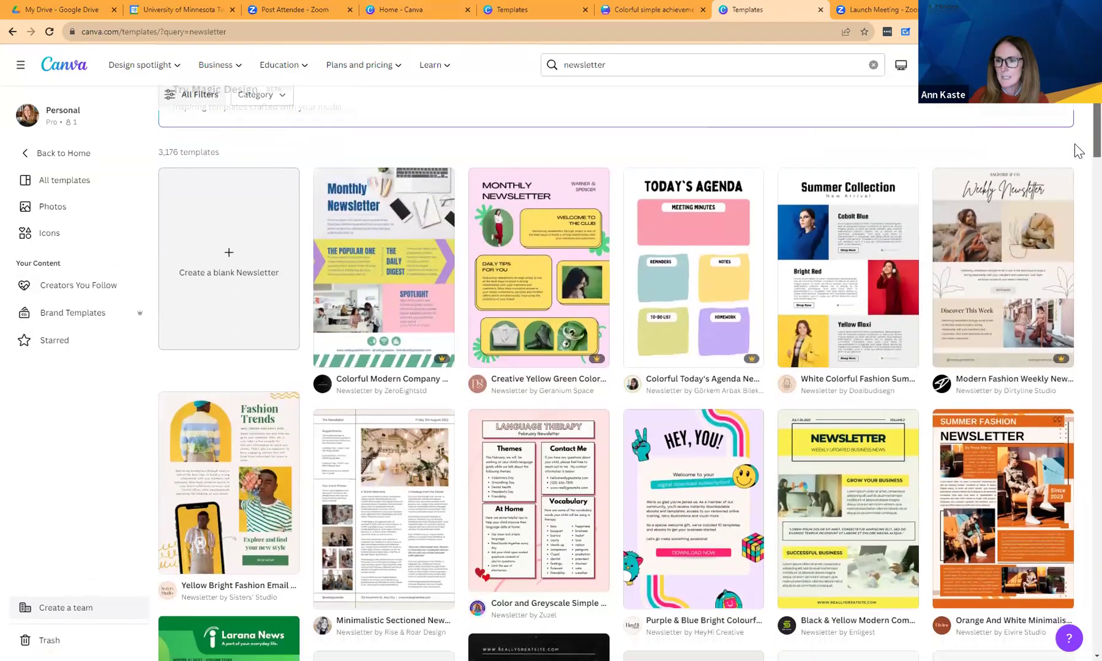
scroll(1078, 159, "down", 3)
scroll(1078, 171, "down", 2)
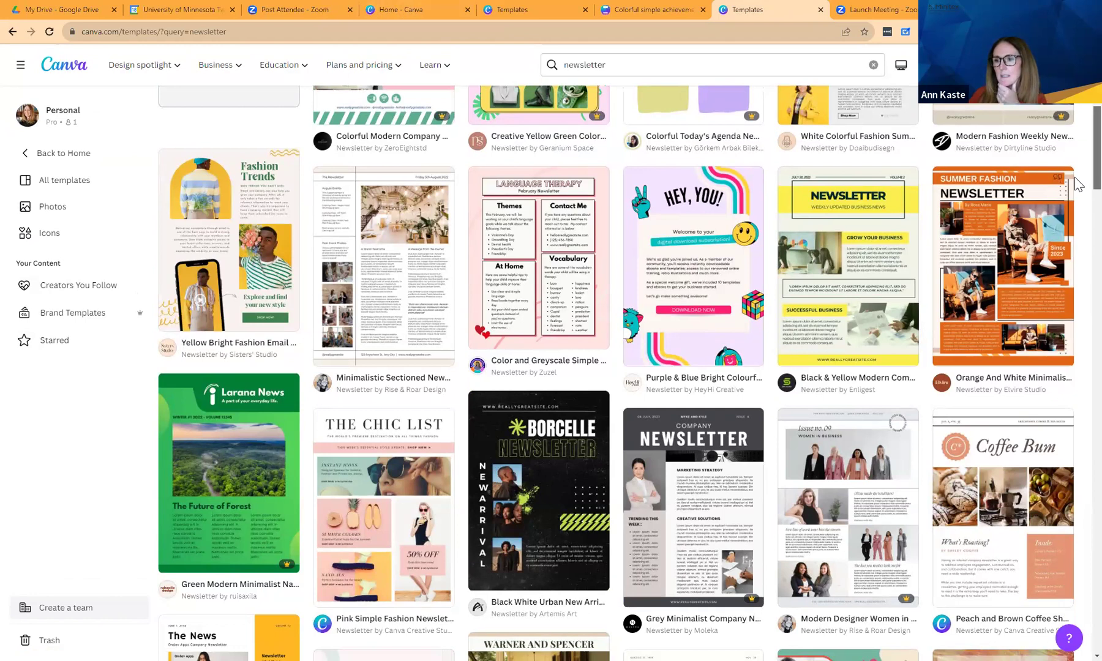
scroll(1077, 177, "up", 1)
scroll(1075, 157, "up", 3)
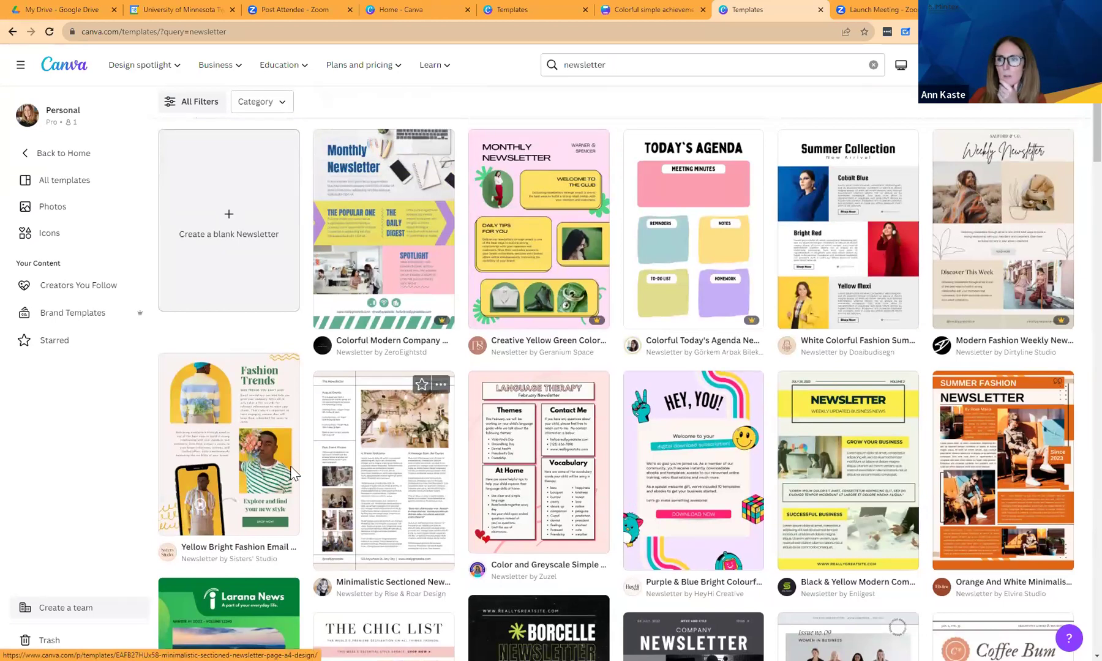
left_click(988, 243)
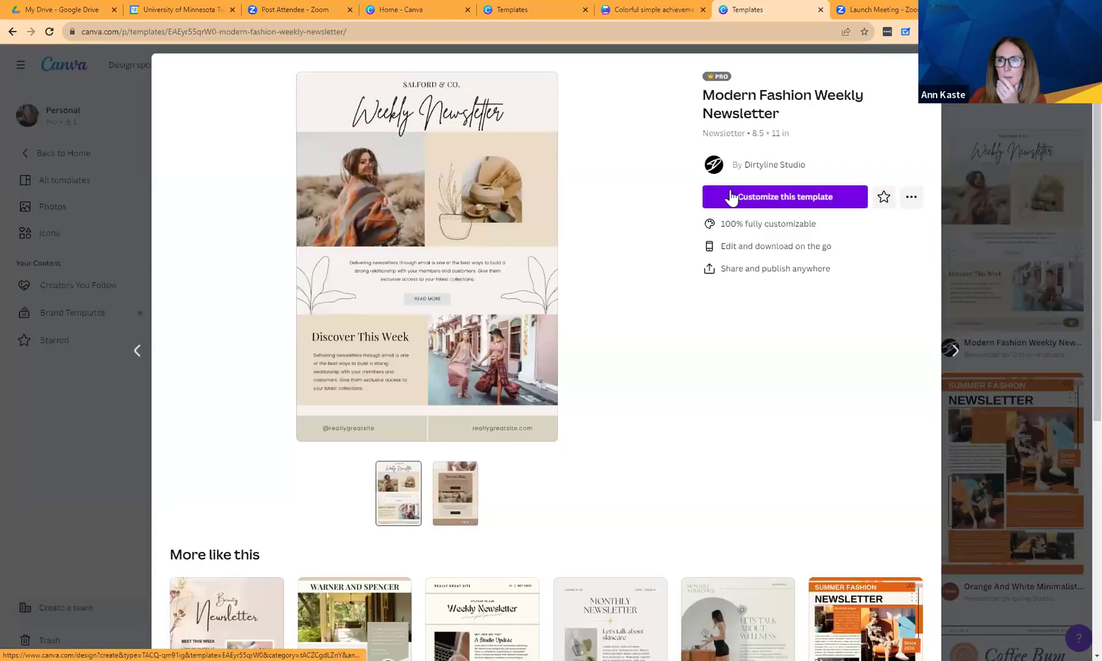
left_click(731, 196)
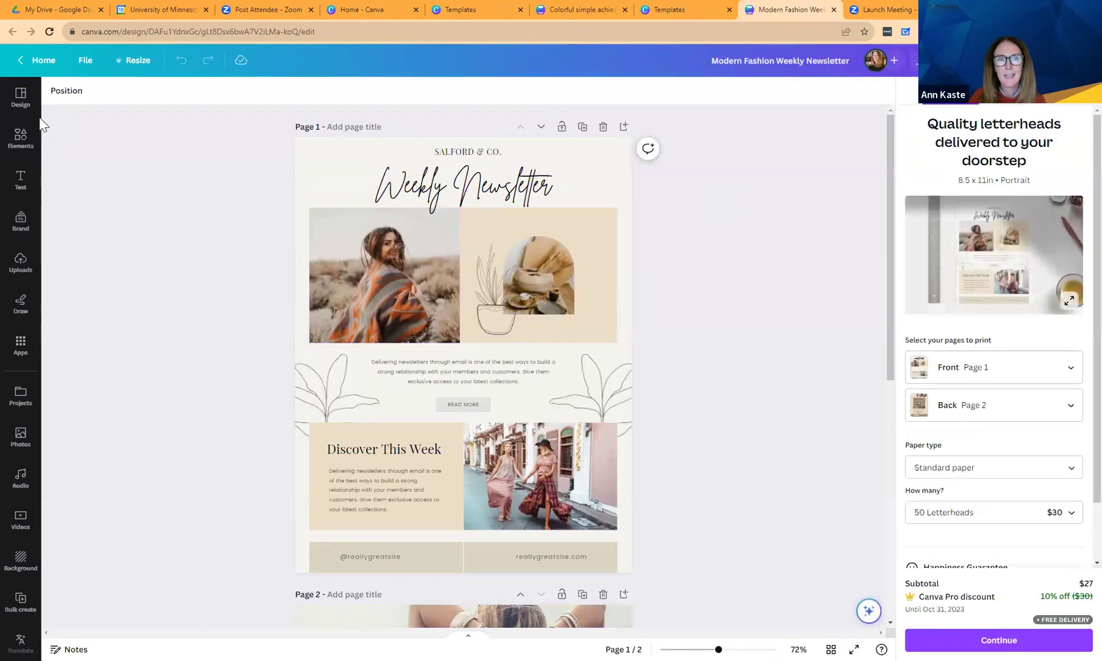
Apply the Brand Kit colour palette from Design Styles, shuffling it to a cyan scheme.
left_click(13, 98)
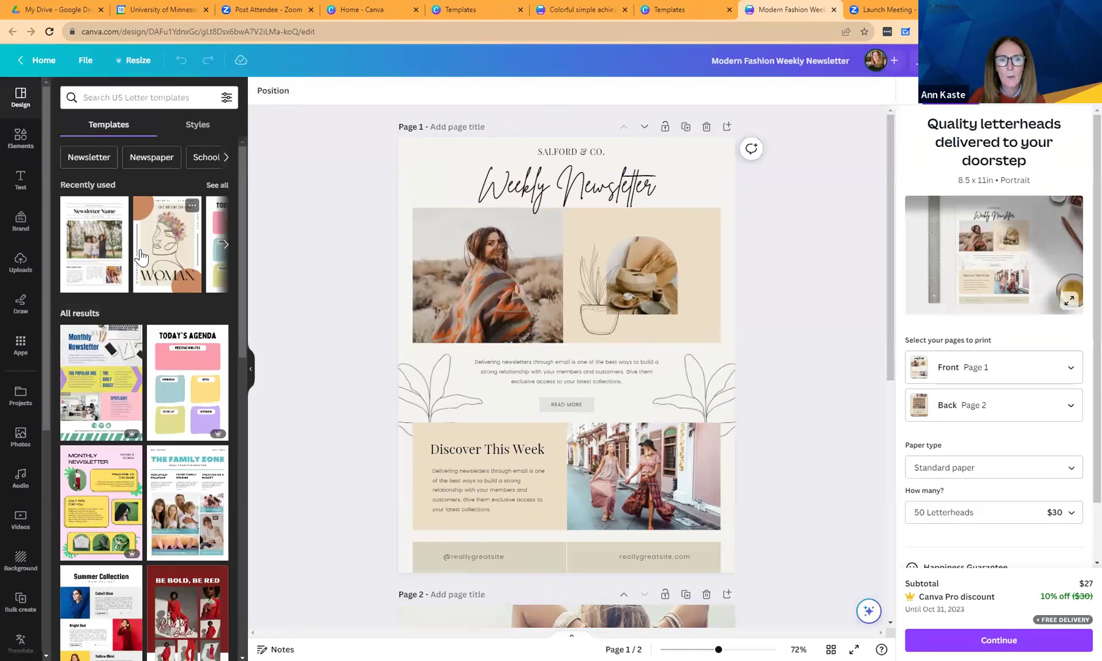
left_click(224, 248)
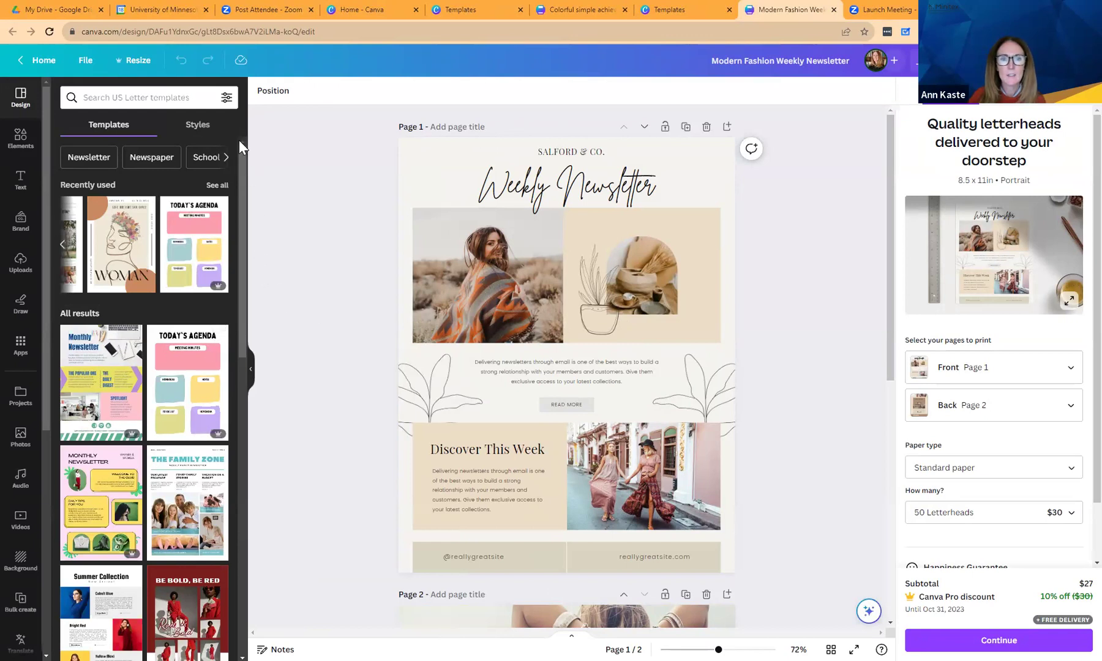
left_click(197, 129)
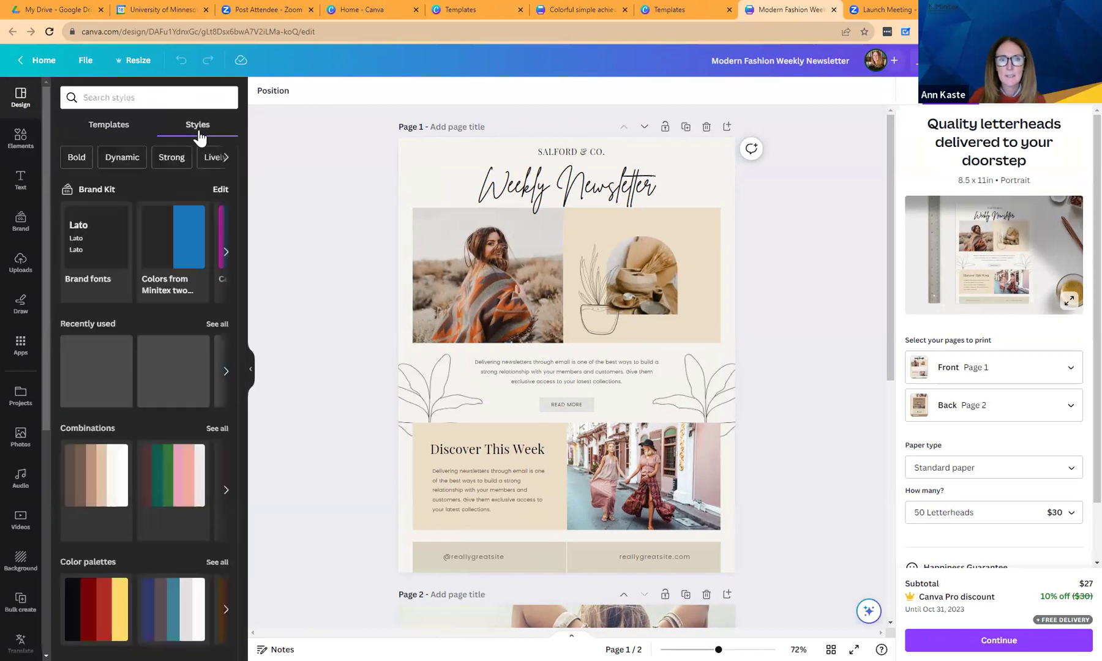
left_click(226, 253)
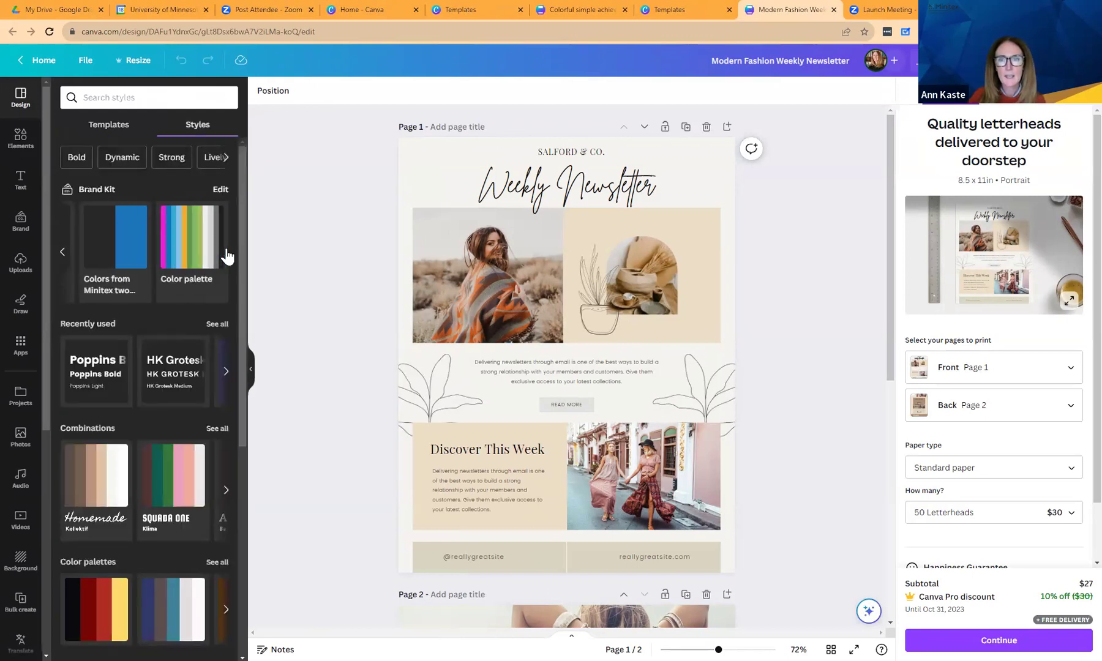
left_click(181, 247)
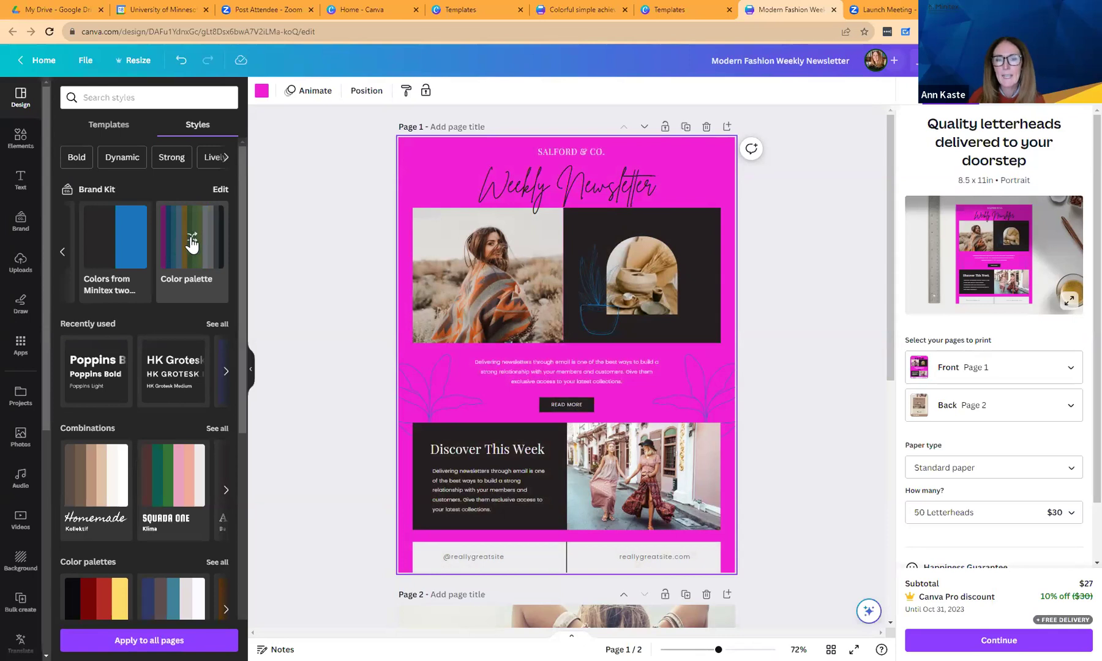
left_click(194, 243)
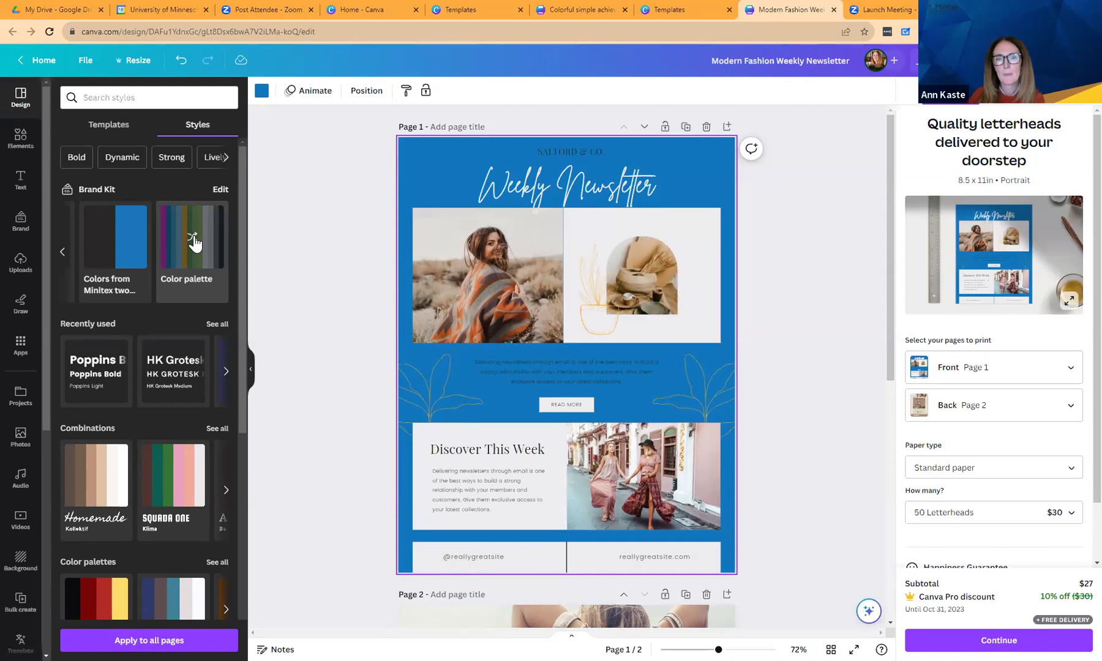
left_click(194, 243)
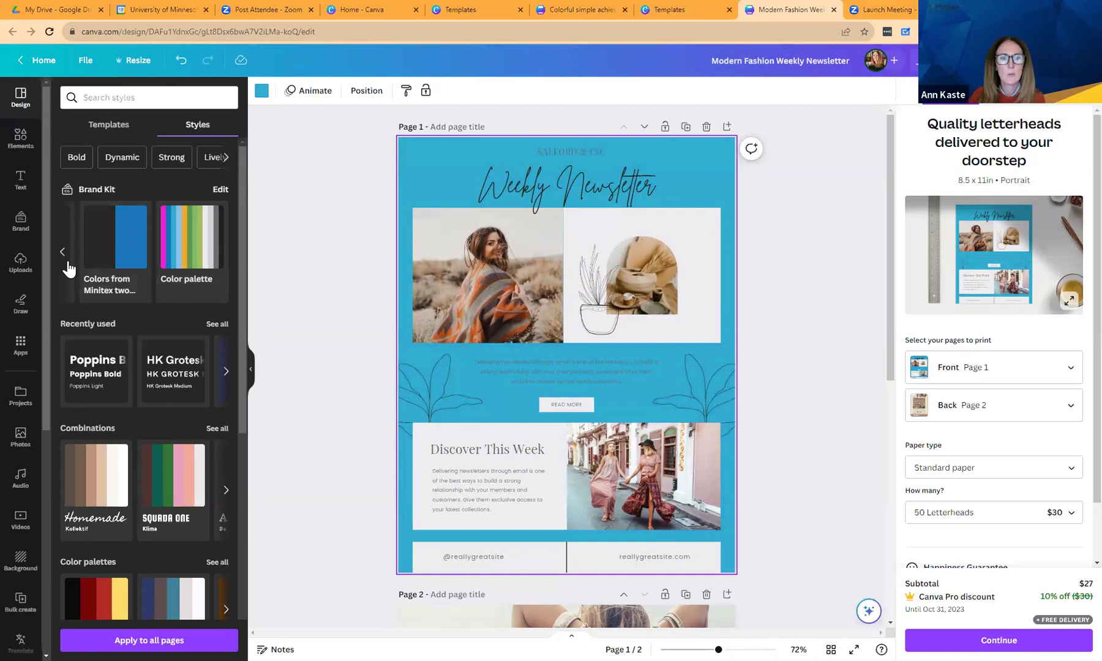
Add the uploaded Minitex logo with tagline to page 1.
left_click(18, 276)
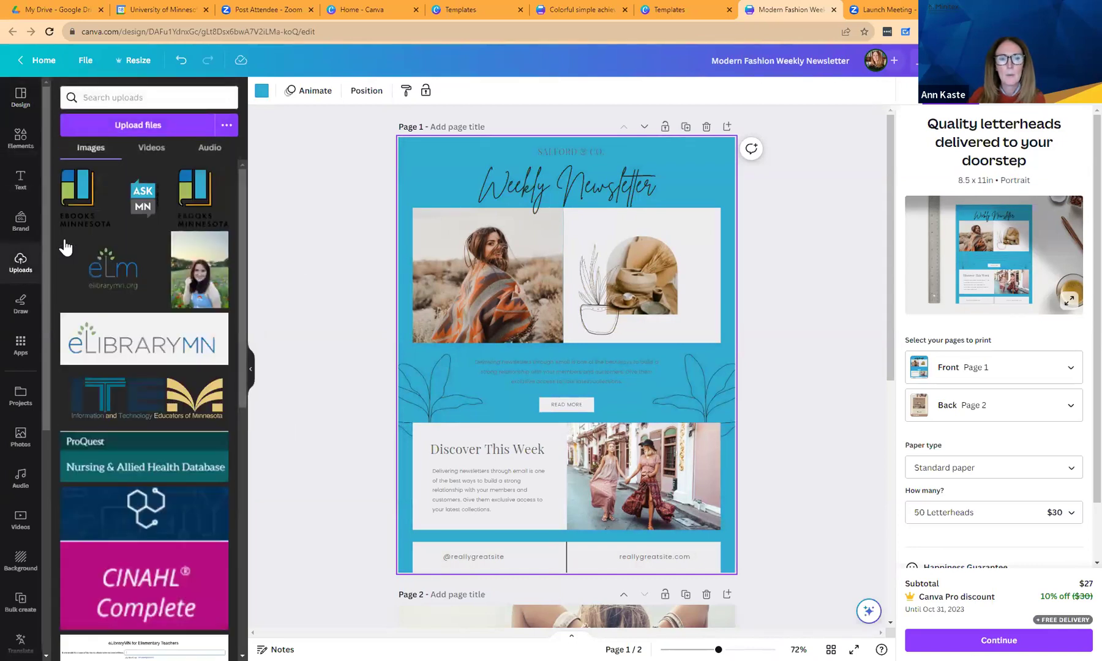
left_click_drag(239, 205, 242, 497)
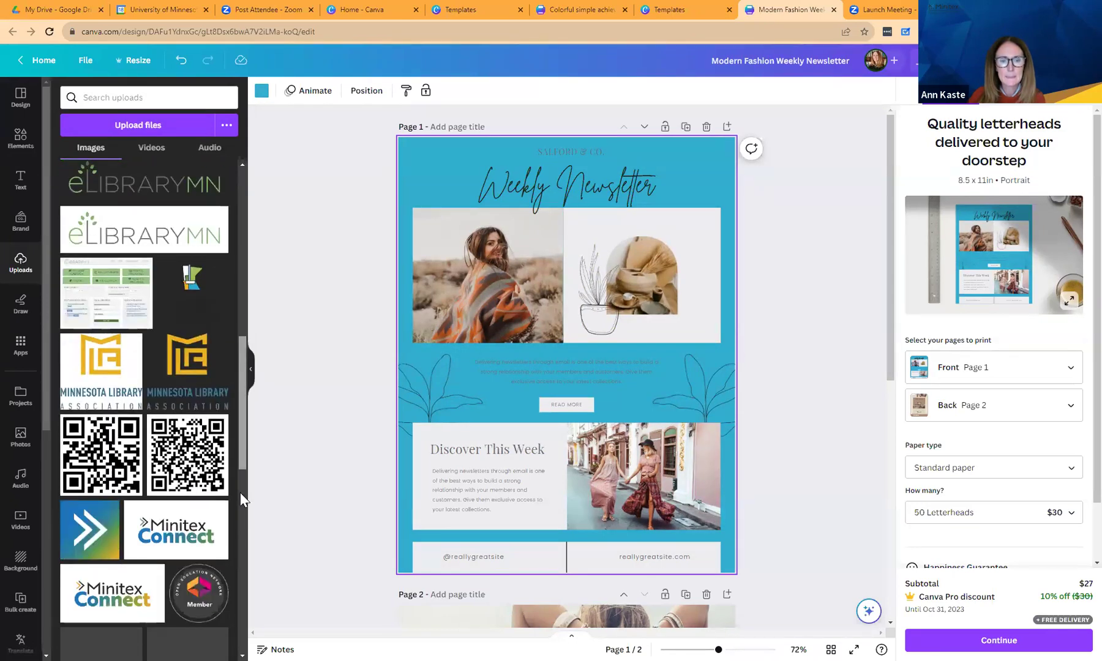
scroll(236, 439, "down", 5)
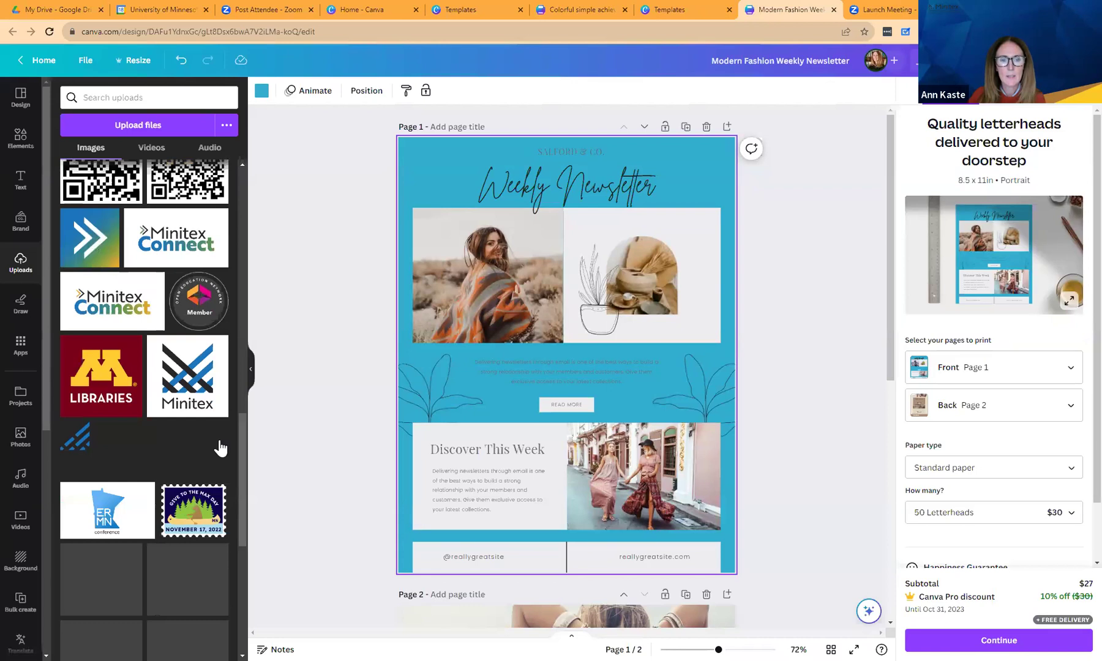
left_click(163, 456)
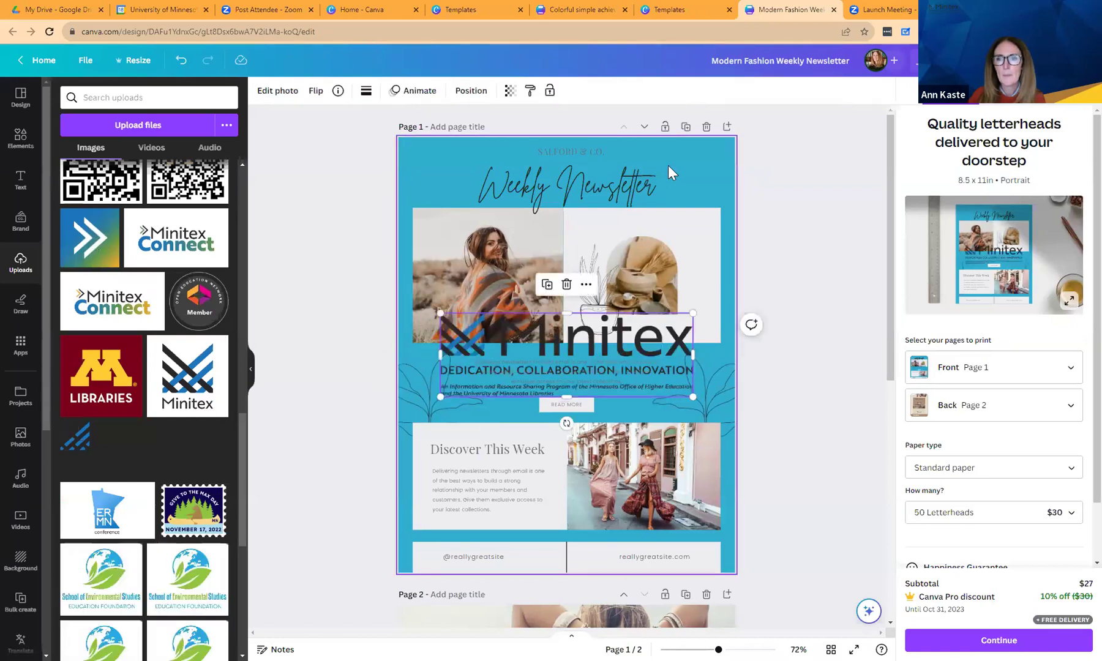
Shrink the Weekly Newsletter title to size 24.2.
left_click(619, 186)
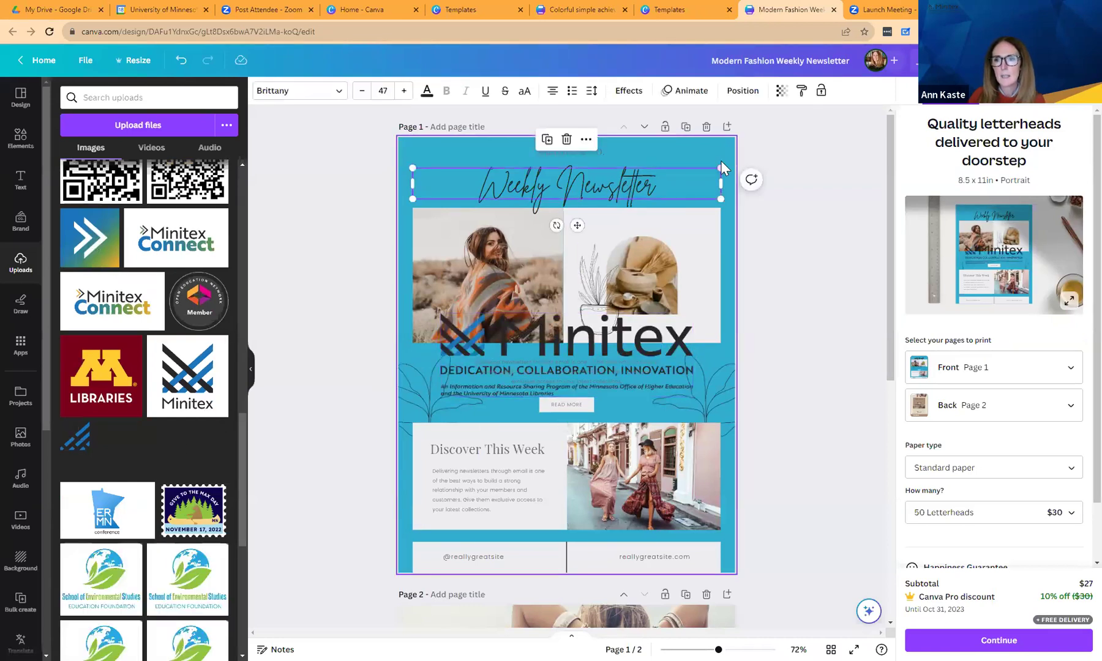
left_click_drag(720, 168, 616, 186)
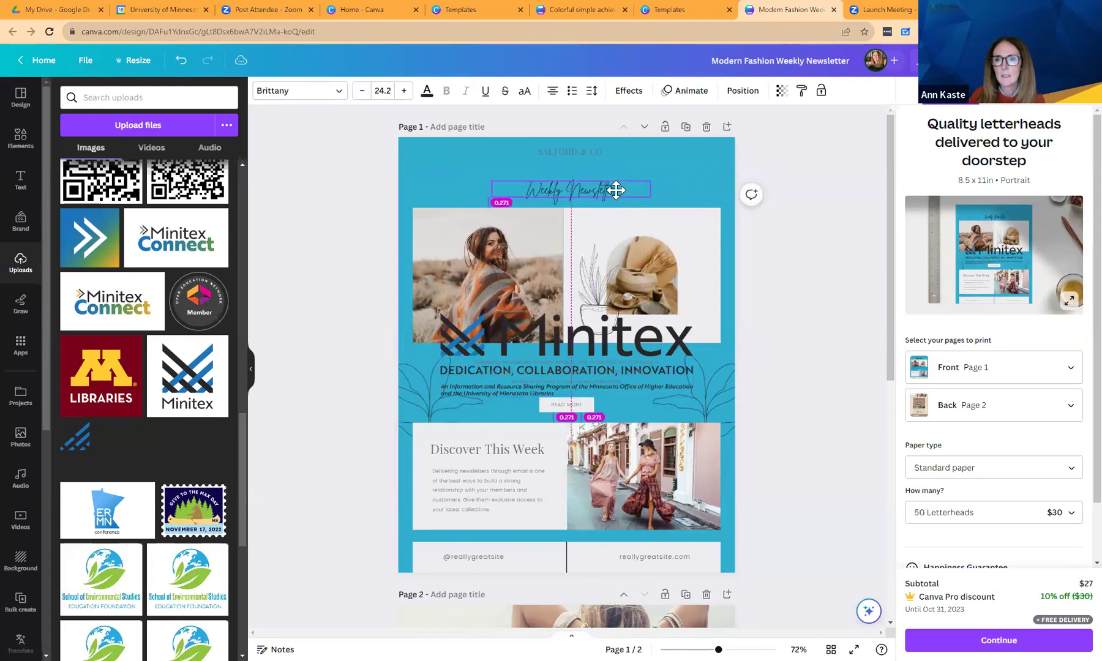
left_click(578, 294)
Shrink the Minitex logo, move it to the top, and place the title beneath.
left_click_drag(578, 295, 581, 111)
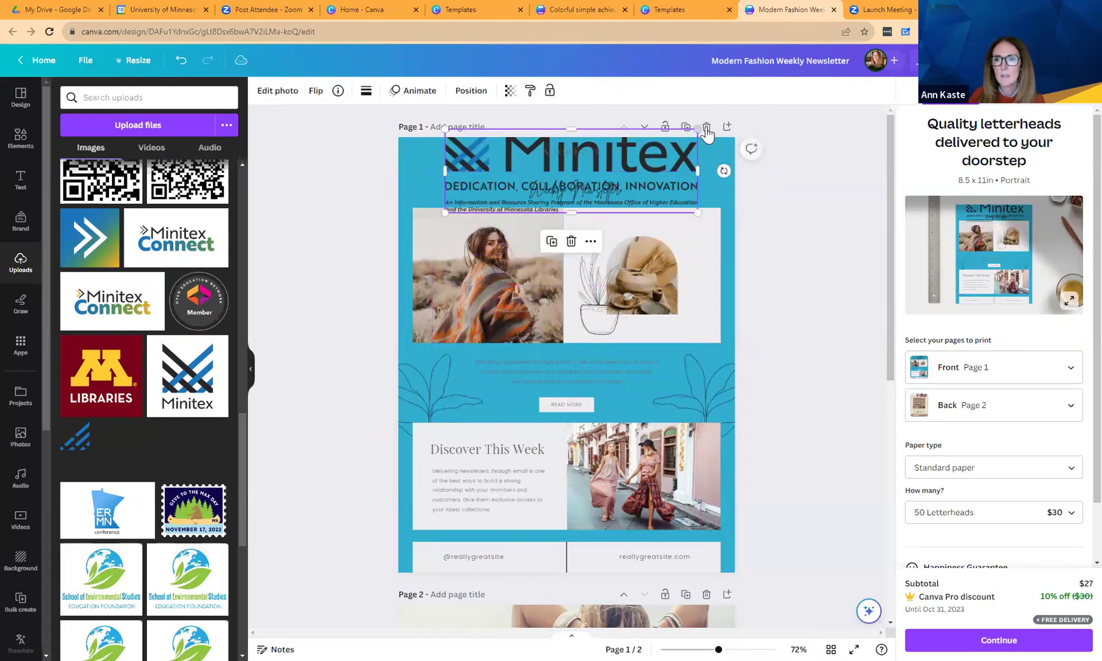
left_click_drag(676, 144, 621, 208)
left_click(542, 152)
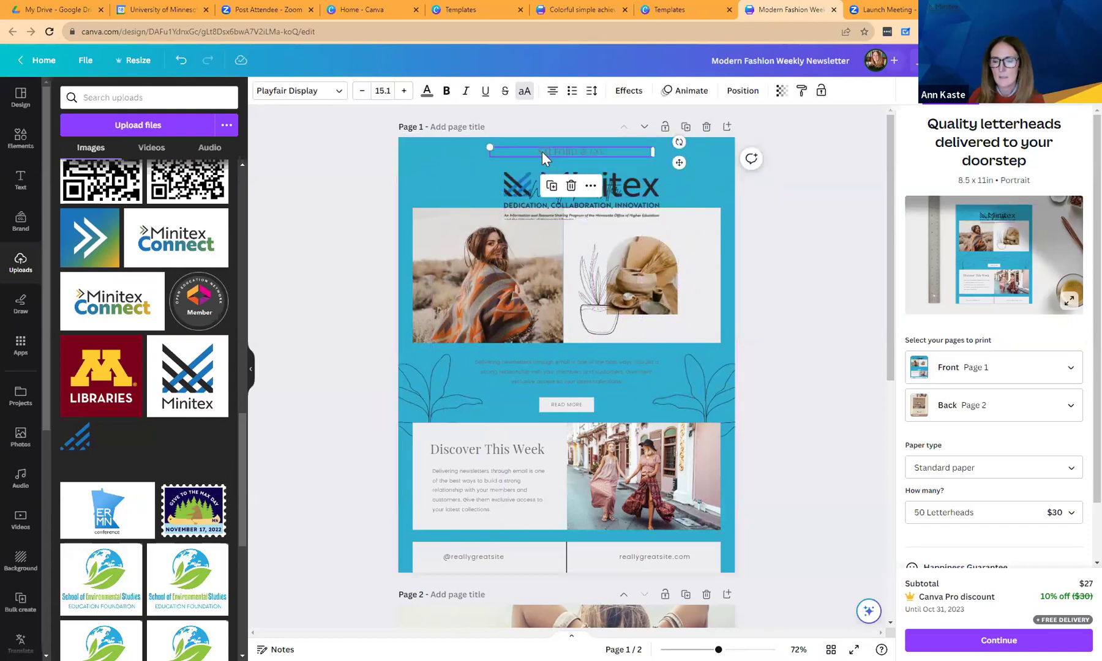
left_click(560, 195)
left_click_drag(520, 201, 570, 203)
left_click(559, 207)
left_click(690, 181)
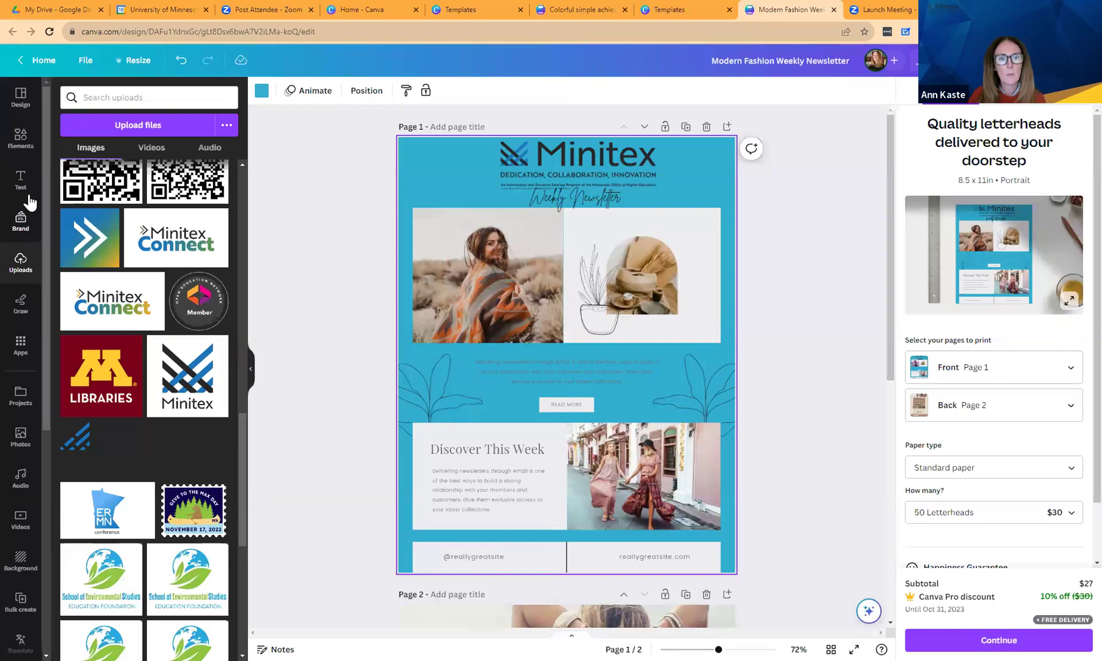
Browse the Brand Kit logos, then bring up the Design style options.
left_click(20, 222)
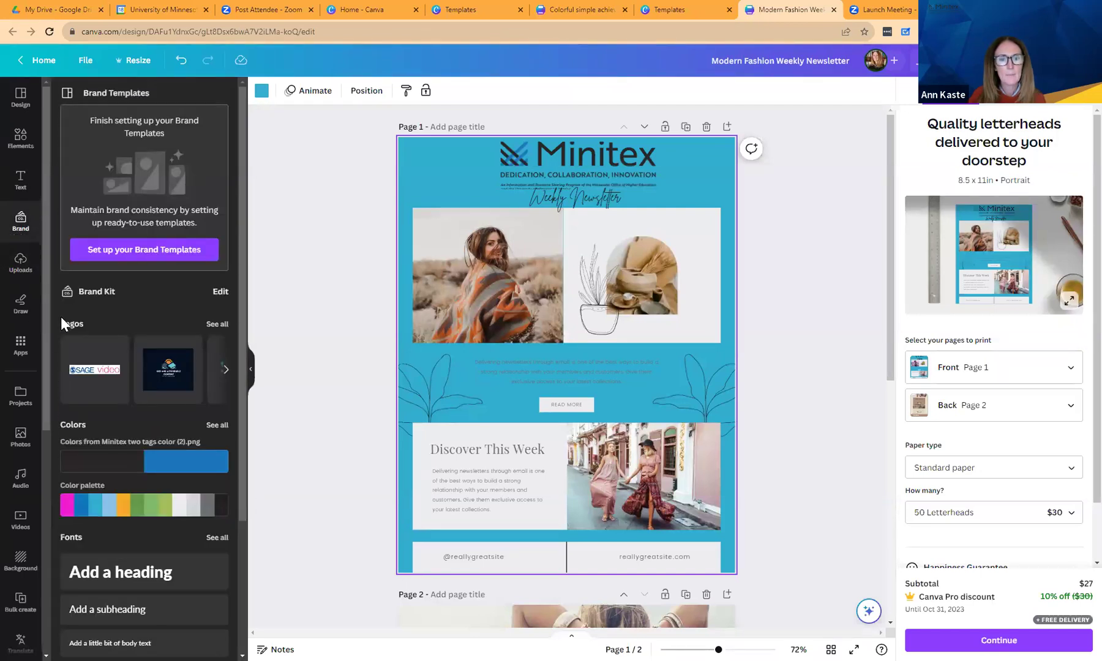
left_click(224, 370)
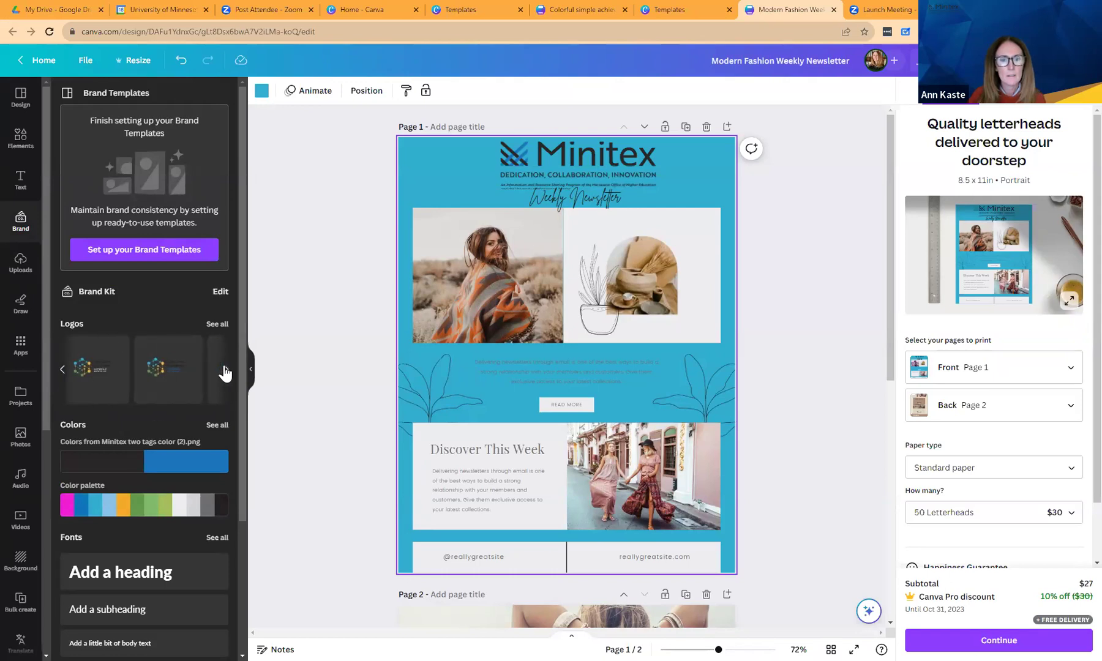
left_click(224, 370)
left_click(224, 371)
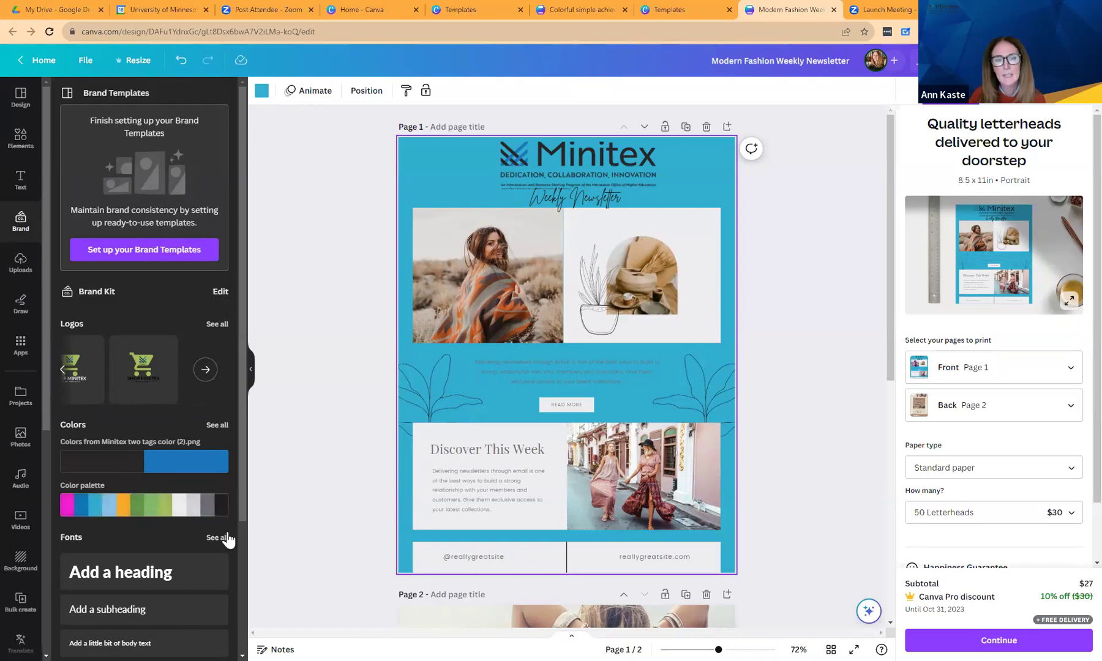
scroll(239, 527, "down", 3)
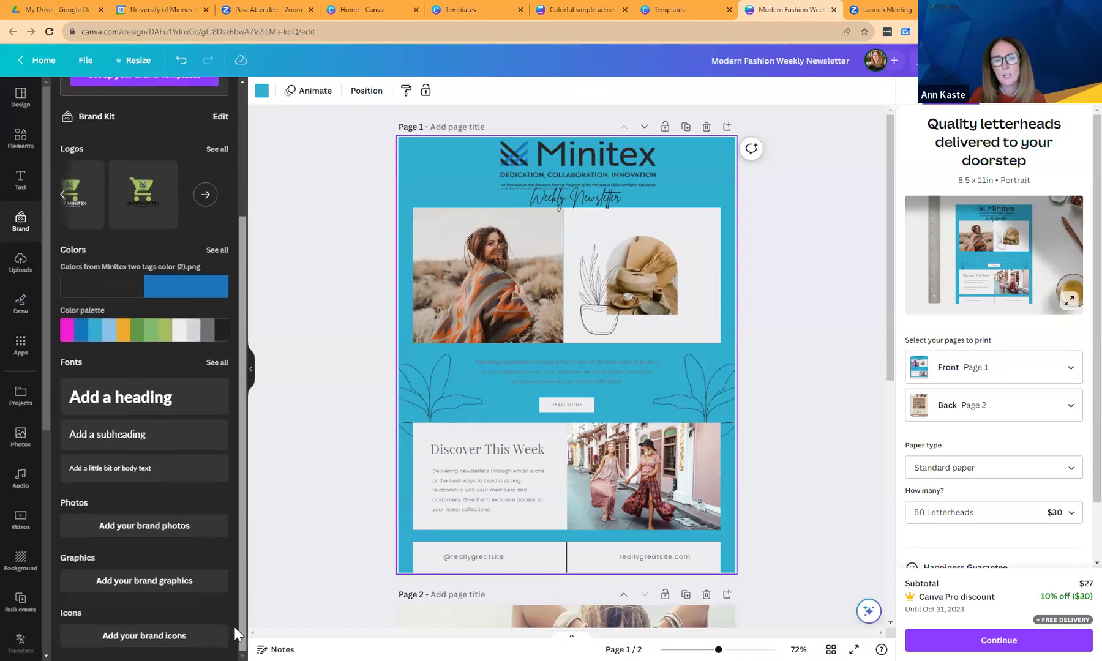
scroll(230, 448, "up", 3)
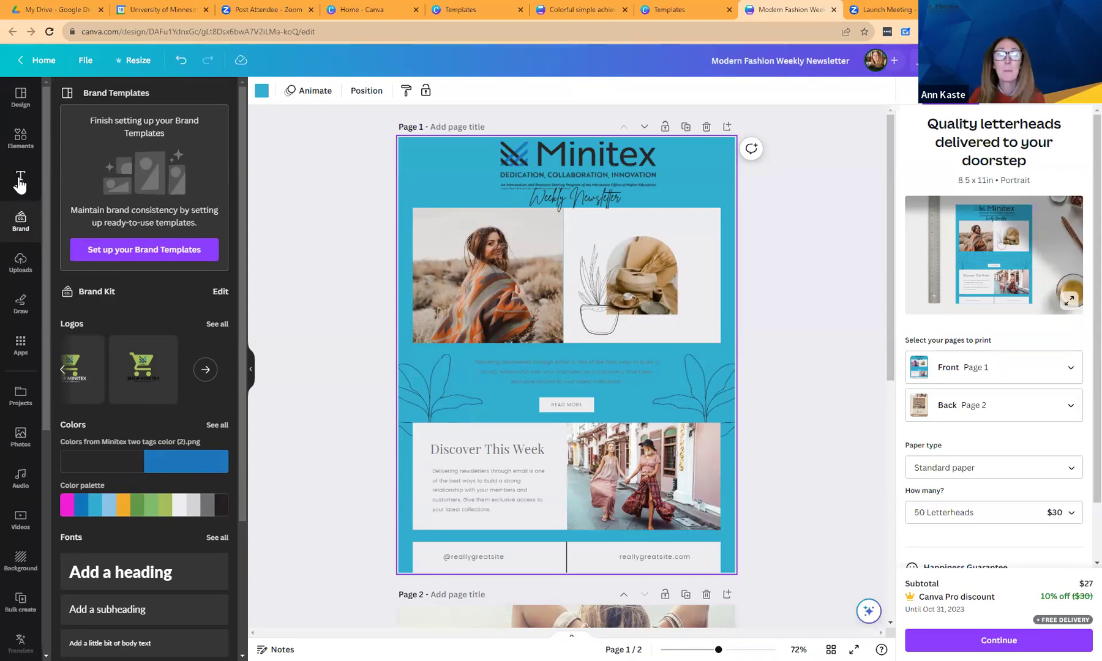
left_click(20, 97)
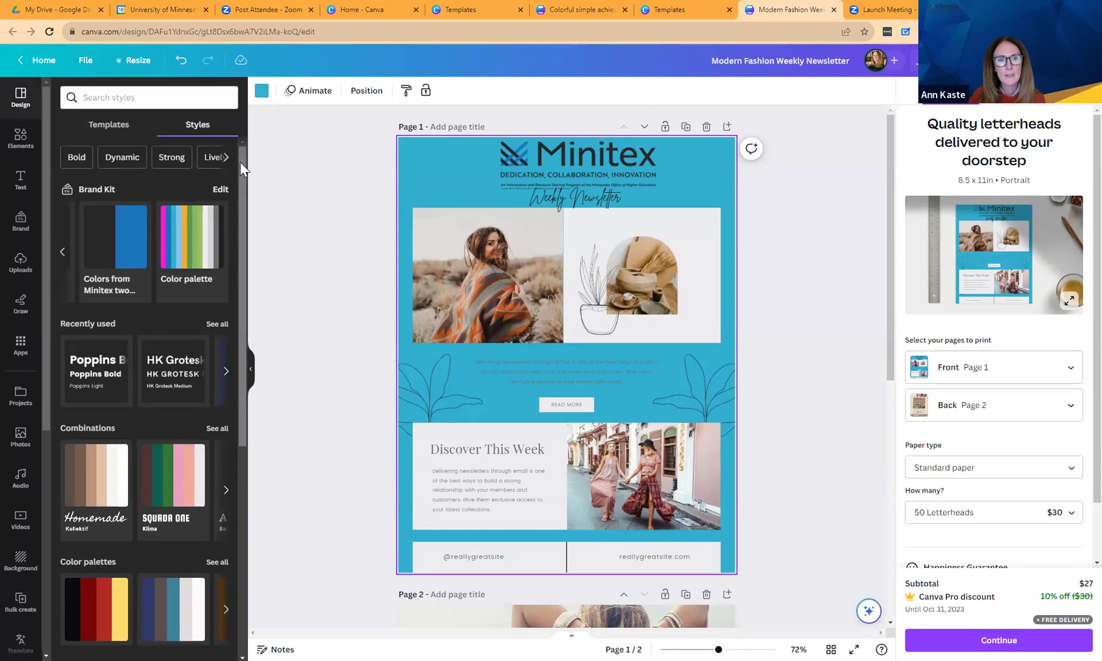
Apply the Poppins font set to the newsletter.
left_click_drag(240, 162, 225, 407)
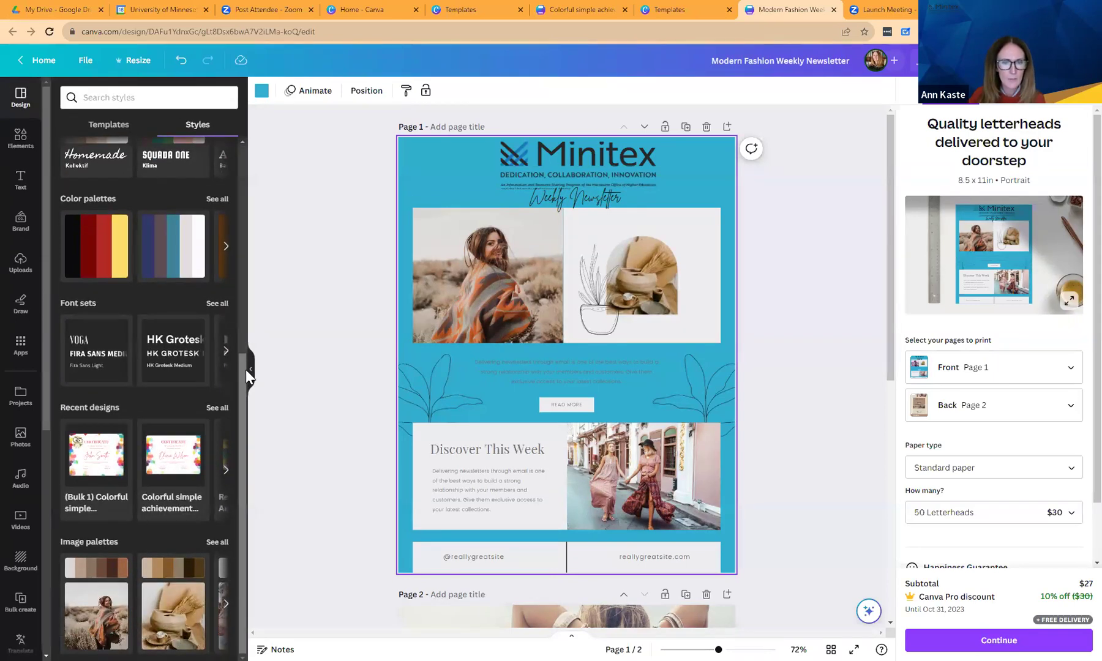
left_click(224, 352)
left_click(175, 353)
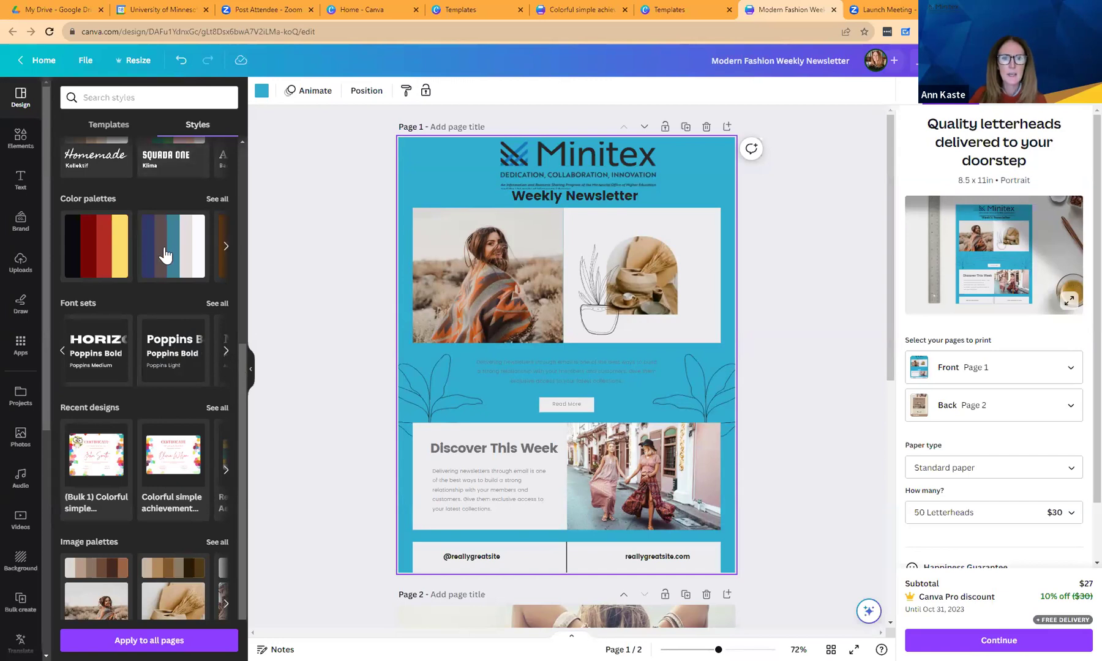
Try colour palettes and shuffle one until the newsletter is teal and cream.
left_click(226, 248)
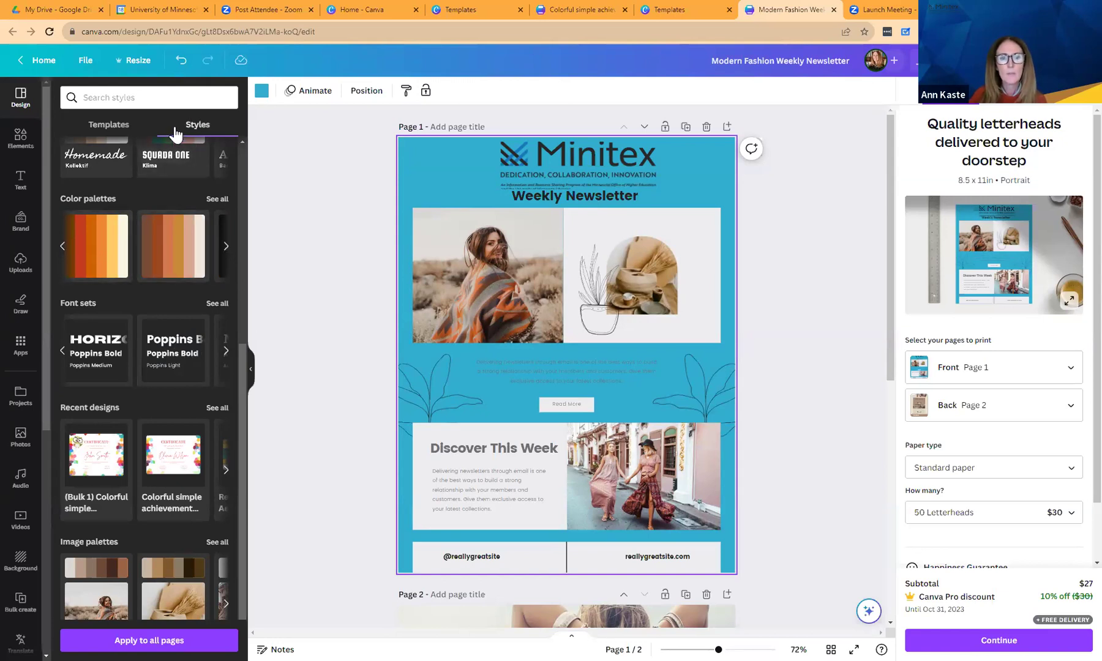
left_click(226, 246)
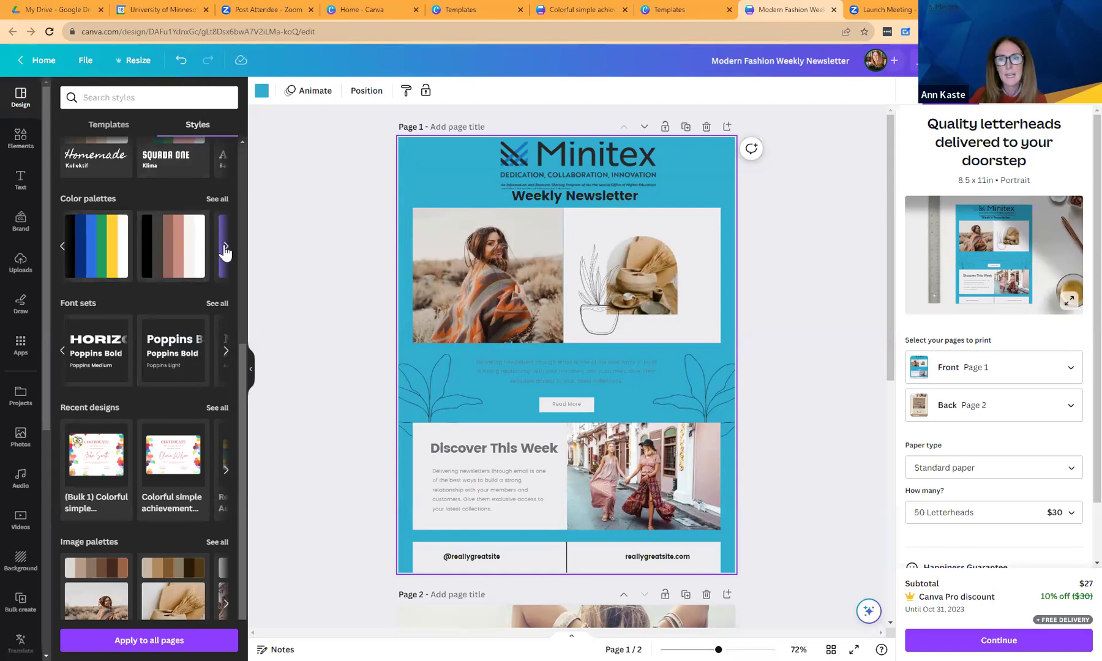
left_click(226, 247)
left_click(225, 246)
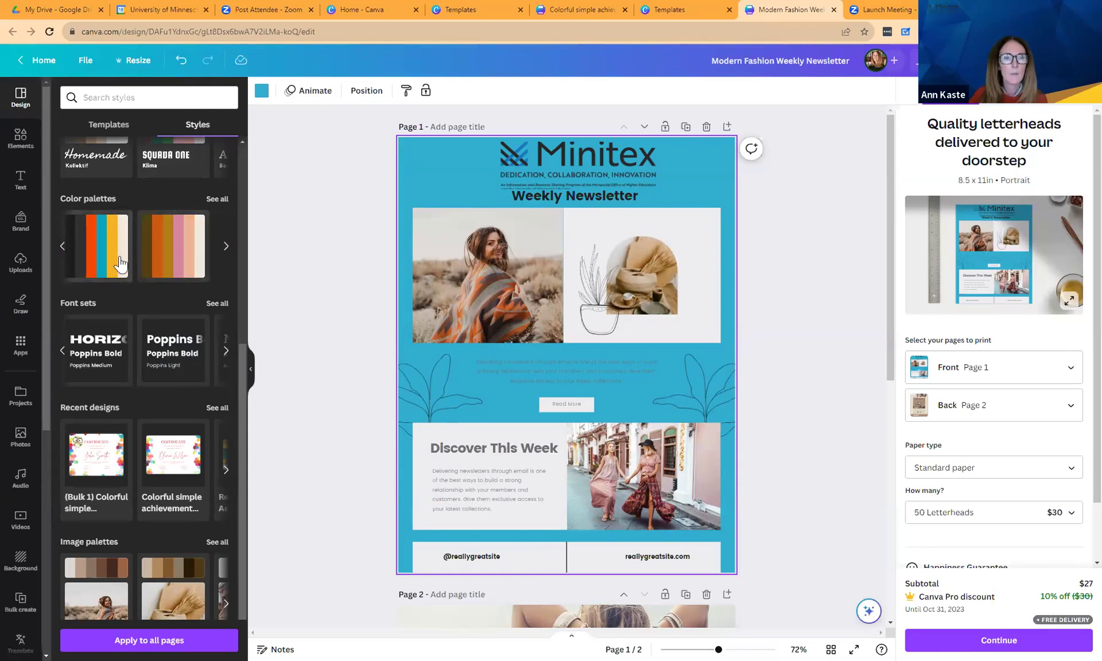
left_click(171, 265)
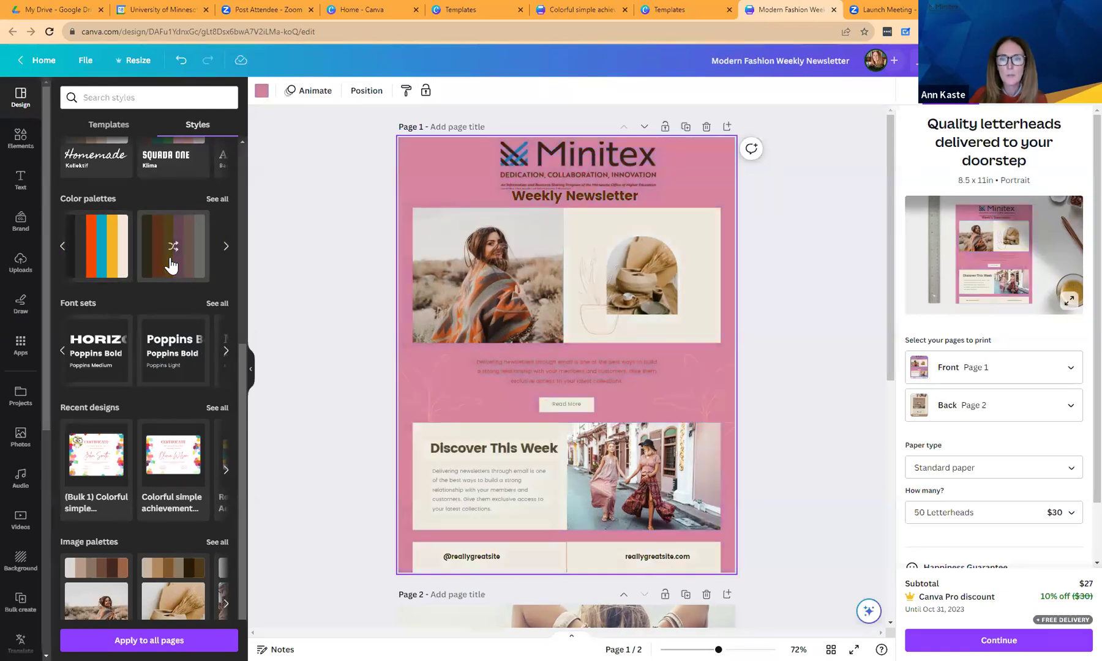
left_click(95, 263)
left_click(95, 263)
left_click(95, 263)
left_click(95, 263)
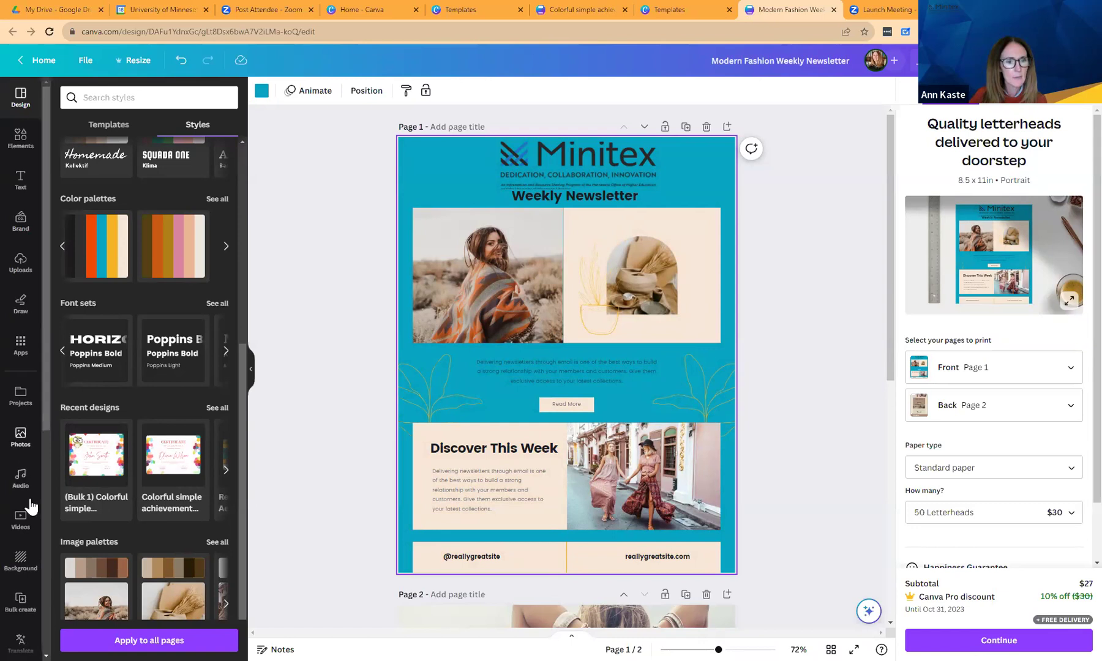
left_click_drag(45, 395, 39, 532)
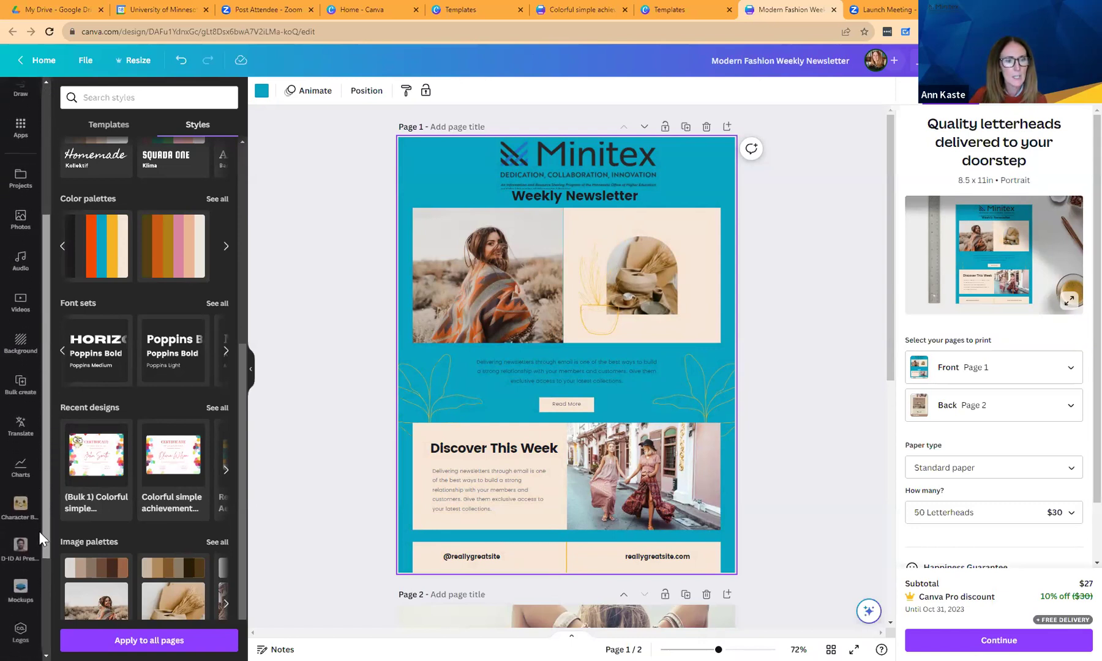
Replace the left photo with a pictogram chart sized to fill its space.
left_click(20, 470)
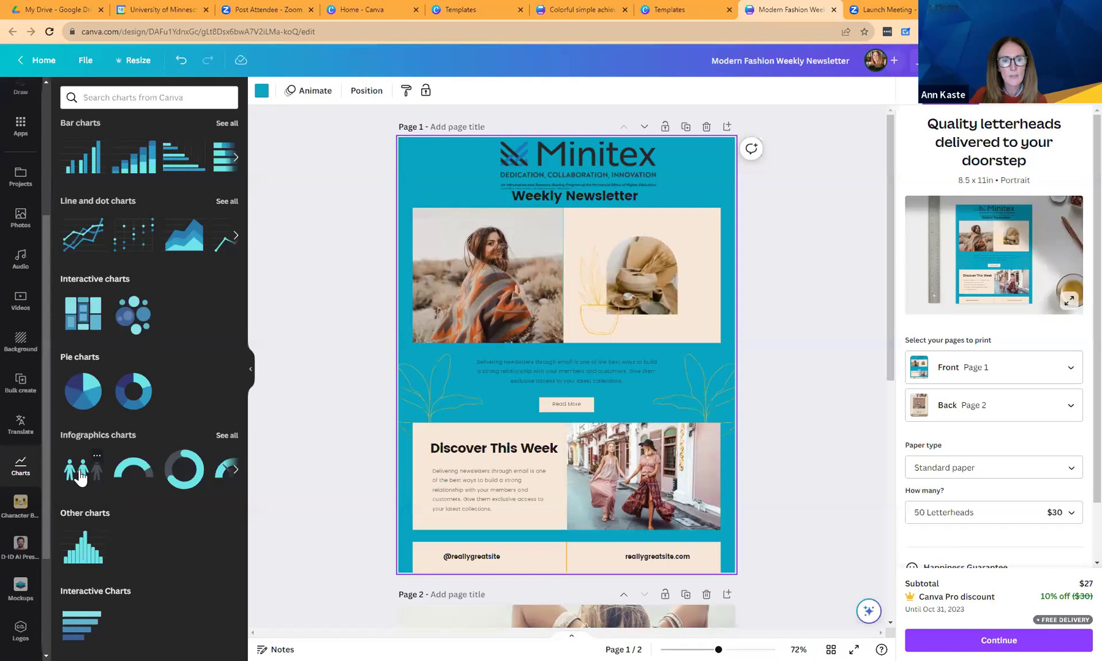
left_click(80, 476)
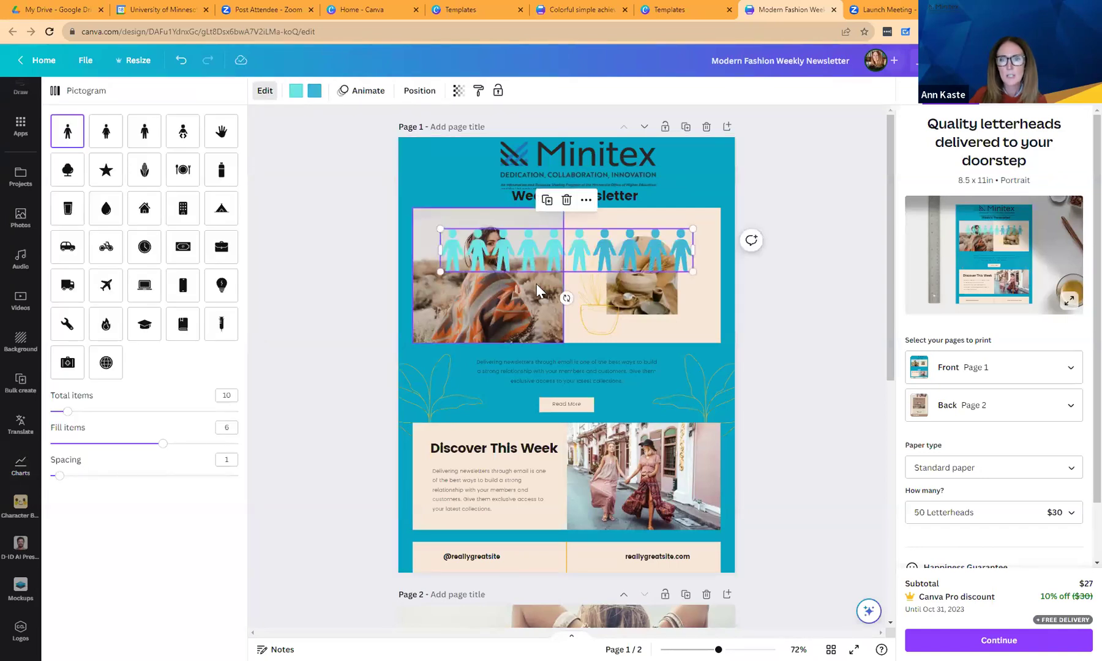
left_click(515, 295)
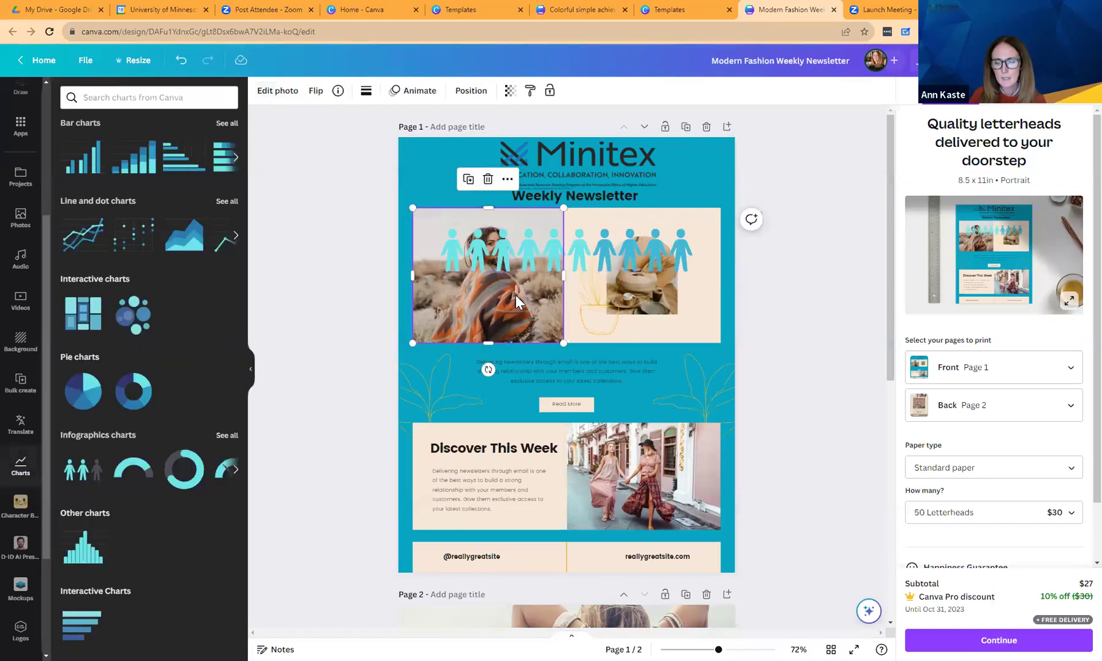
key("Delete")
left_click(525, 253)
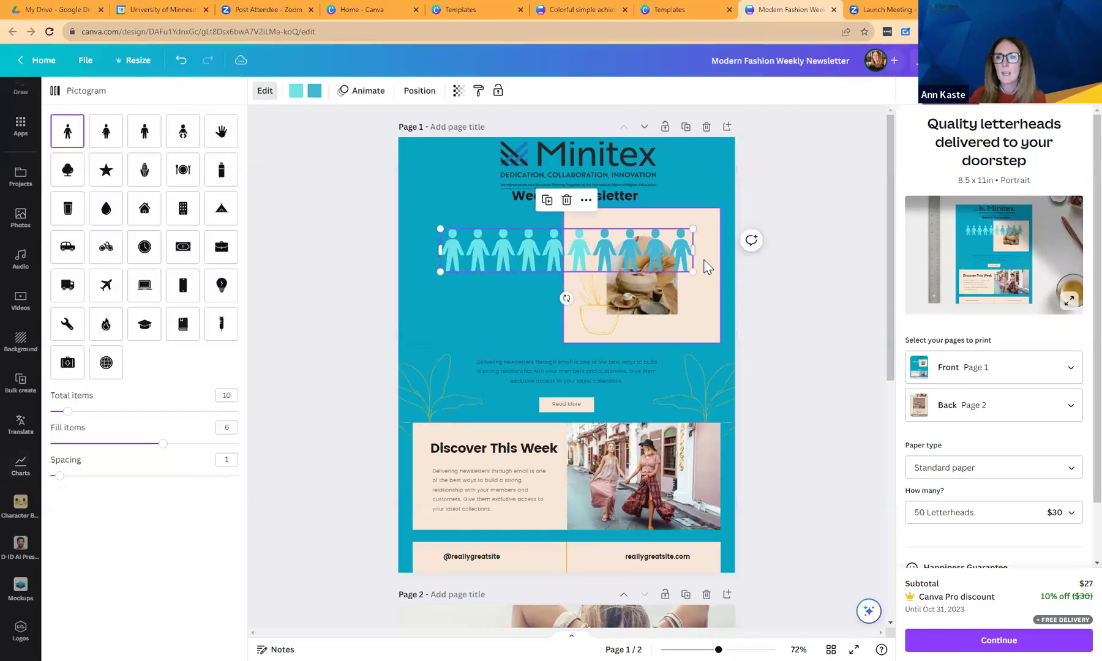
left_click_drag(692, 250, 574, 259)
left_click_drag(508, 257, 489, 251)
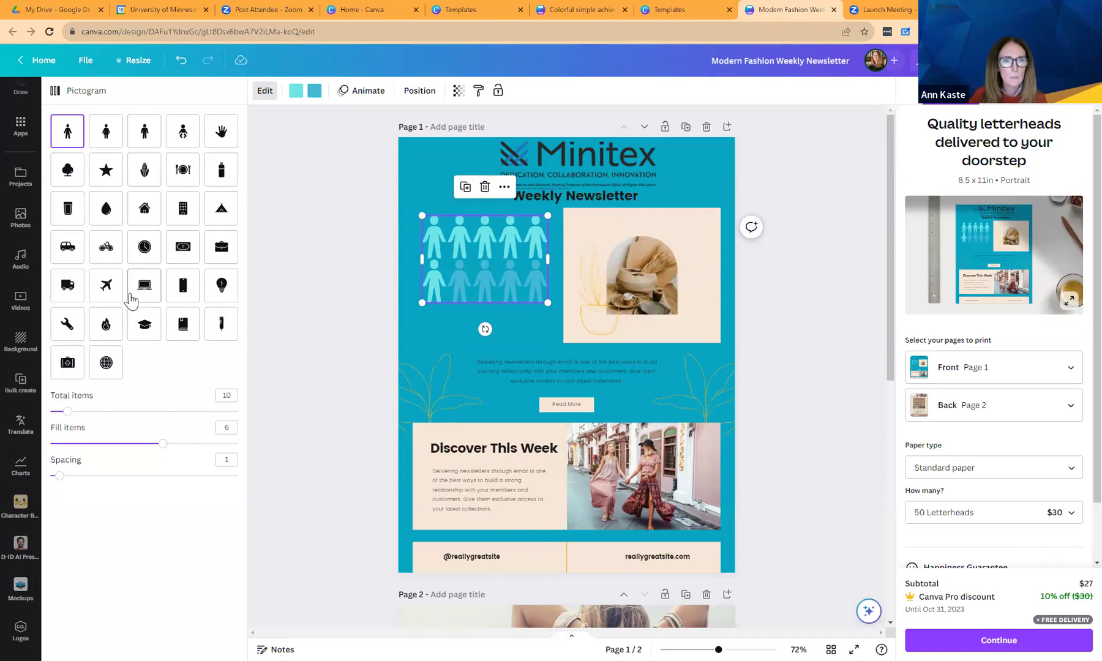
Set the pictogram to book icons with 20 total items and spacing 3.
left_click(180, 328)
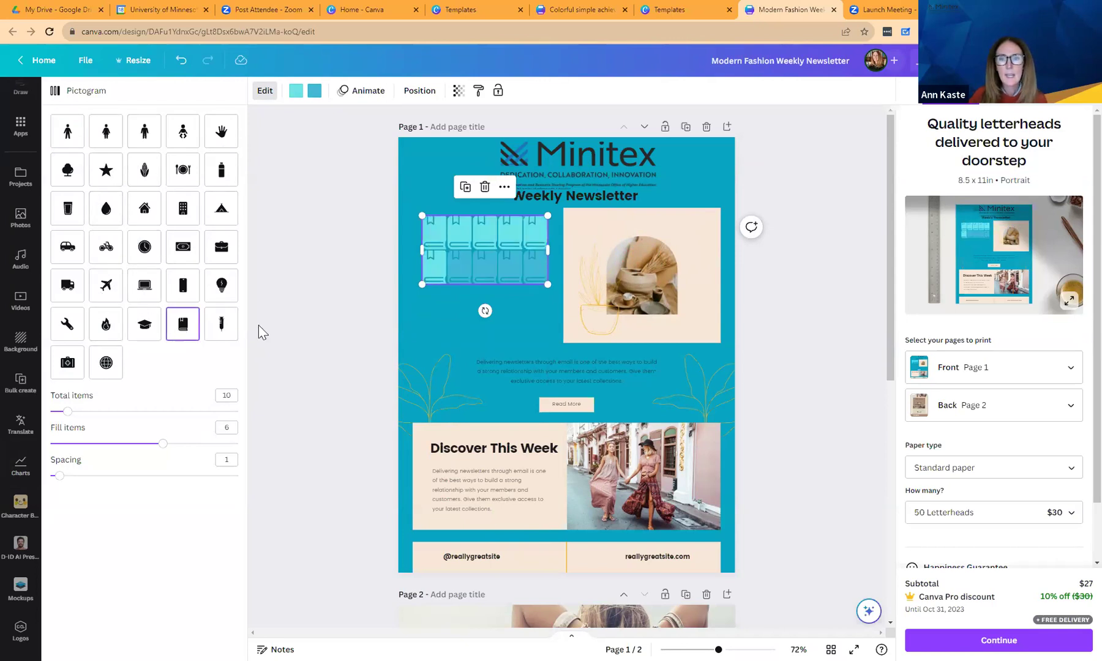
left_click(217, 397)
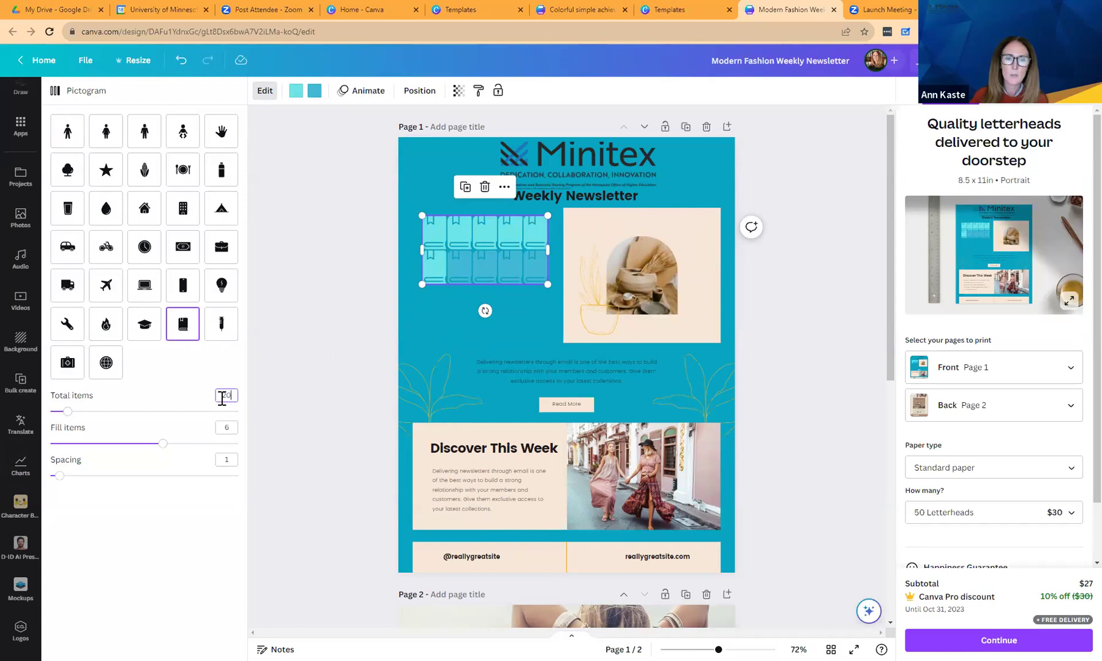
left_click(231, 427)
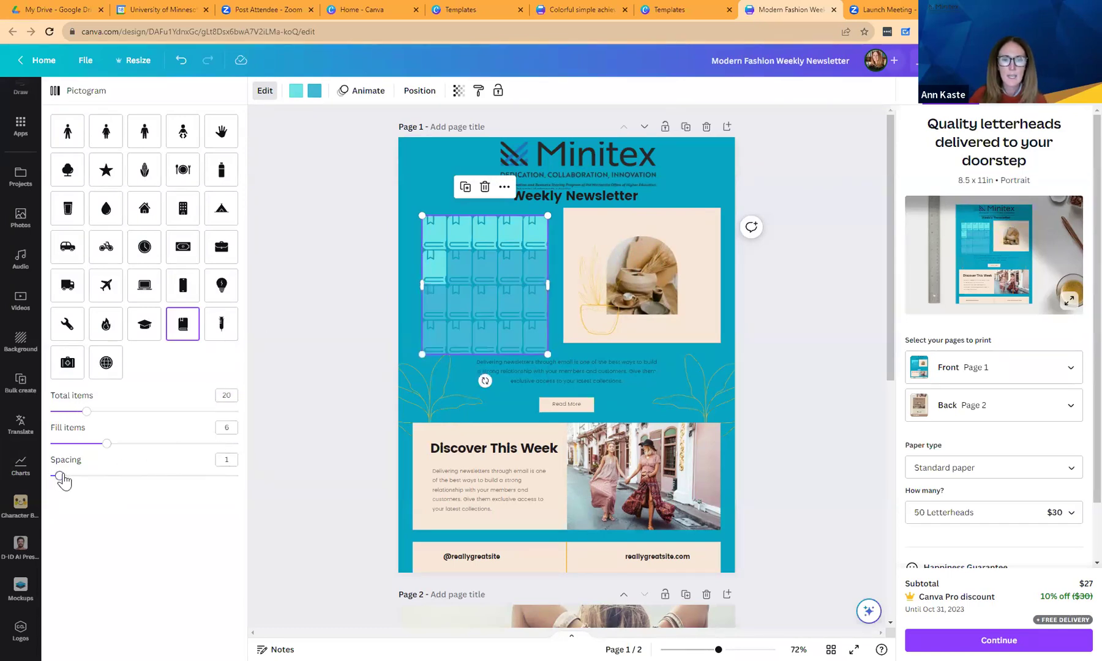
left_click_drag(72, 481, 77, 482)
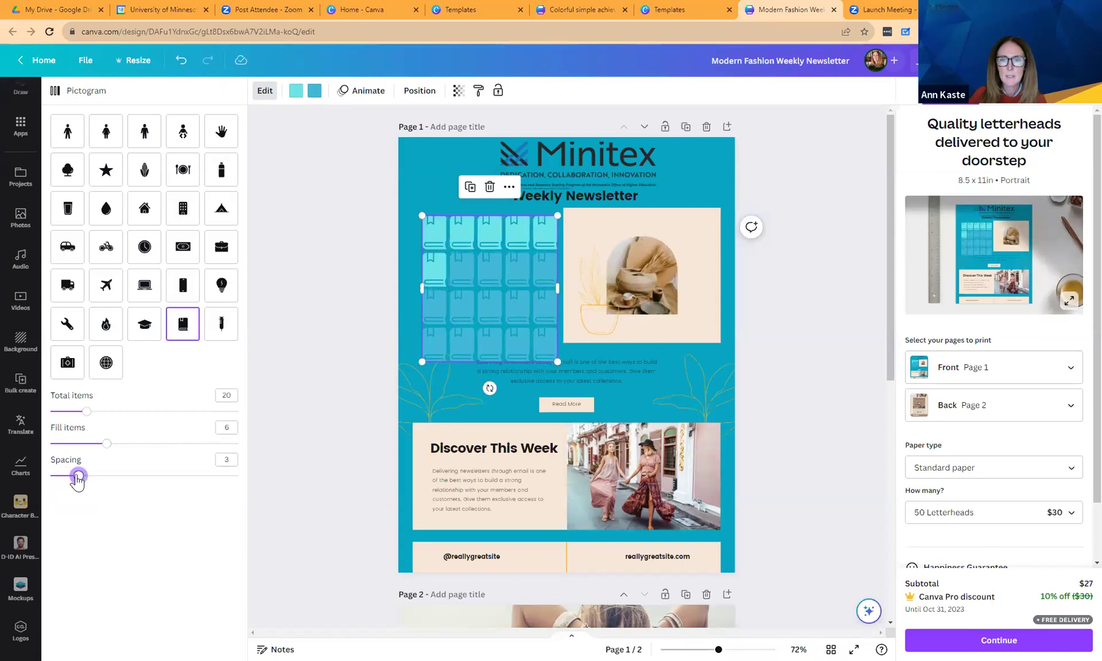
Nudge the pictogram grid up and shift the text block left beneath it.
left_click(520, 377)
left_click_drag(506, 308, 499, 300)
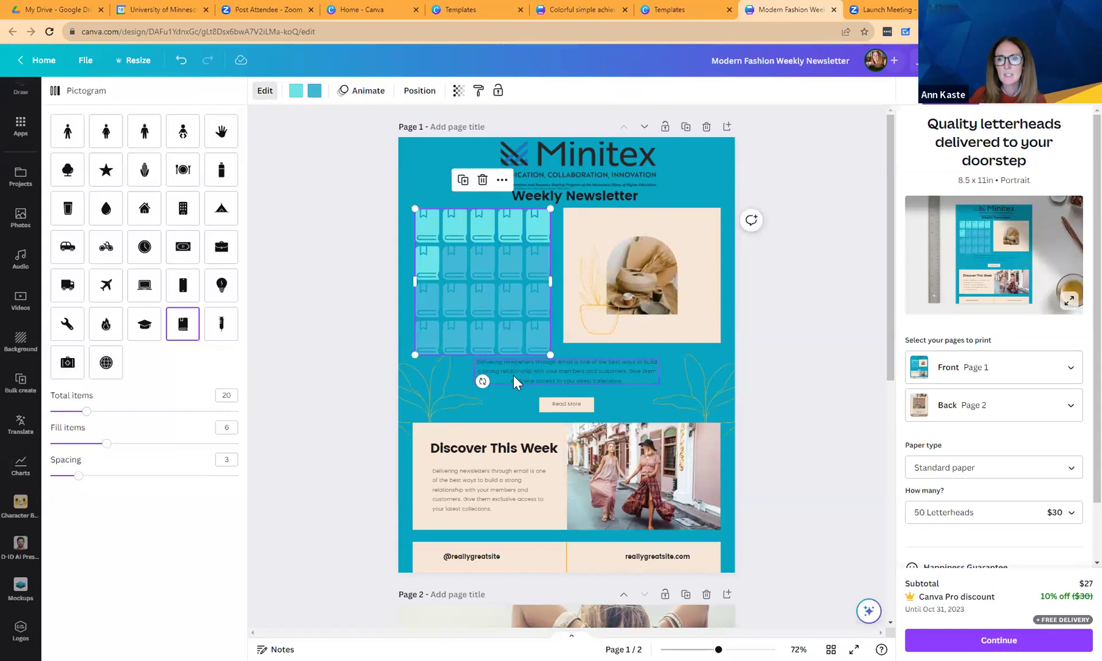
left_click(513, 375)
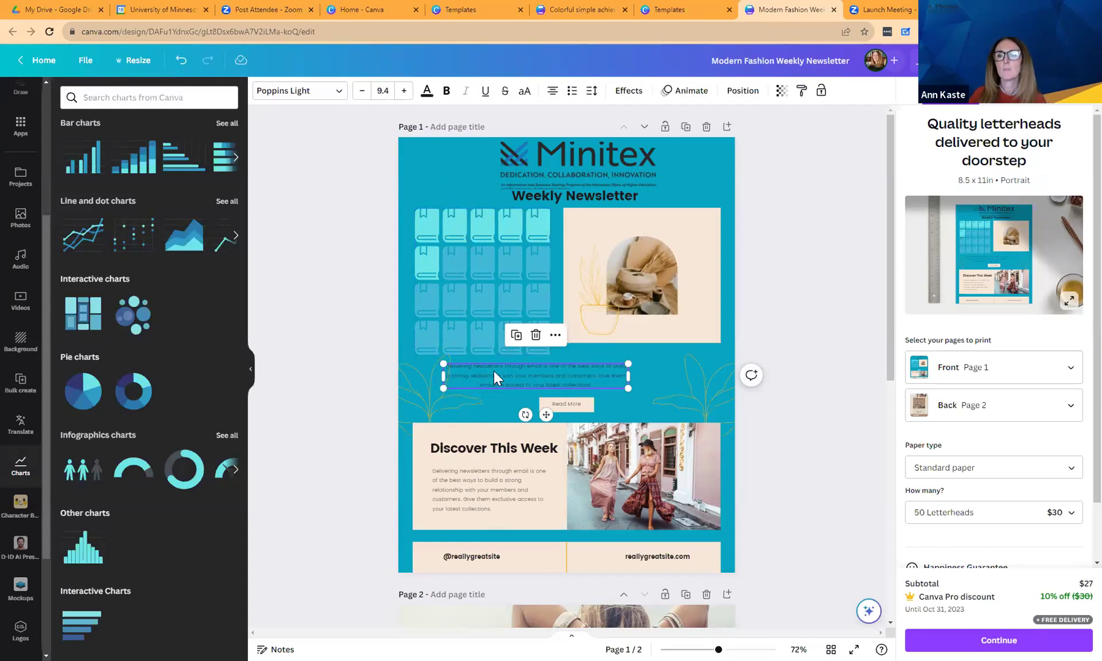
left_click_drag(485, 380, 461, 383)
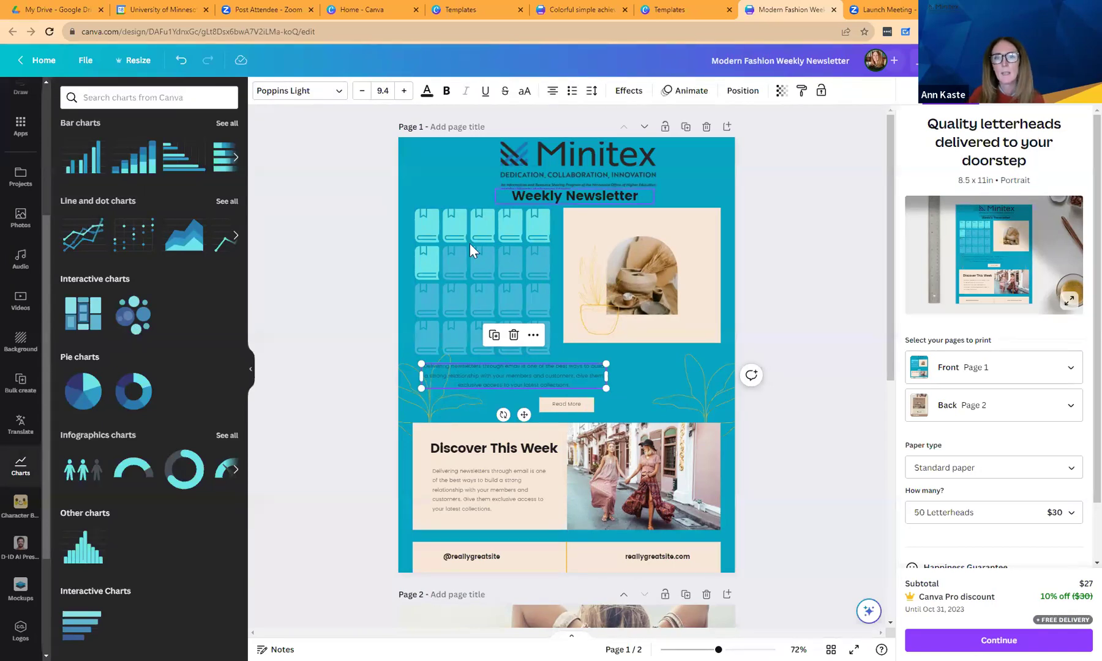
left_click(426, 261)
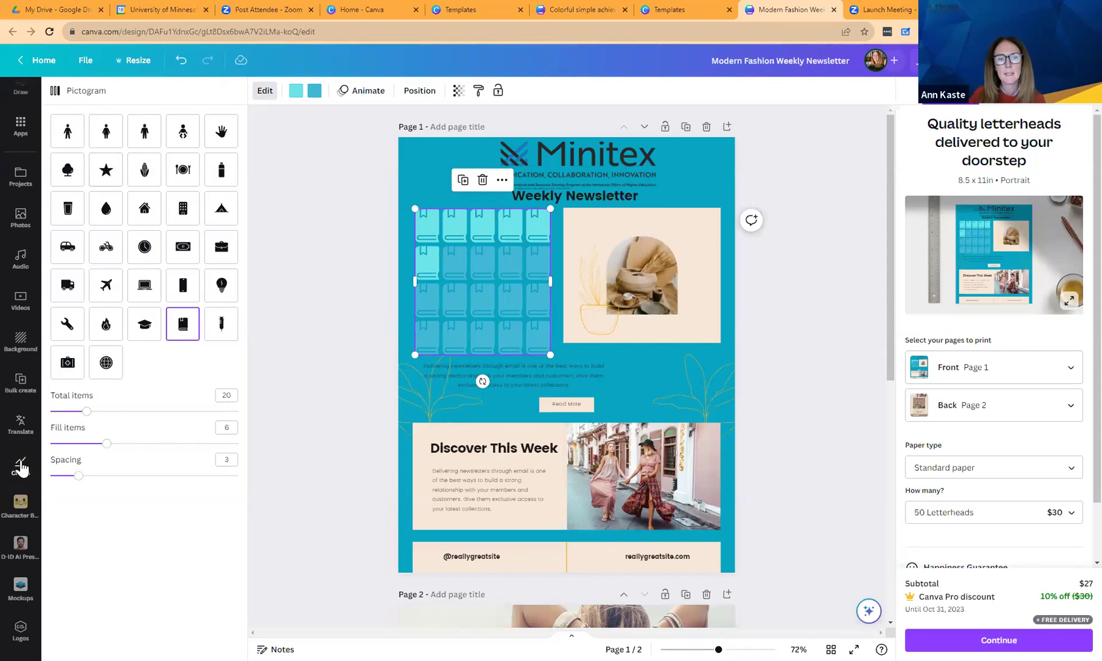
left_click(21, 464)
left_click(122, 323)
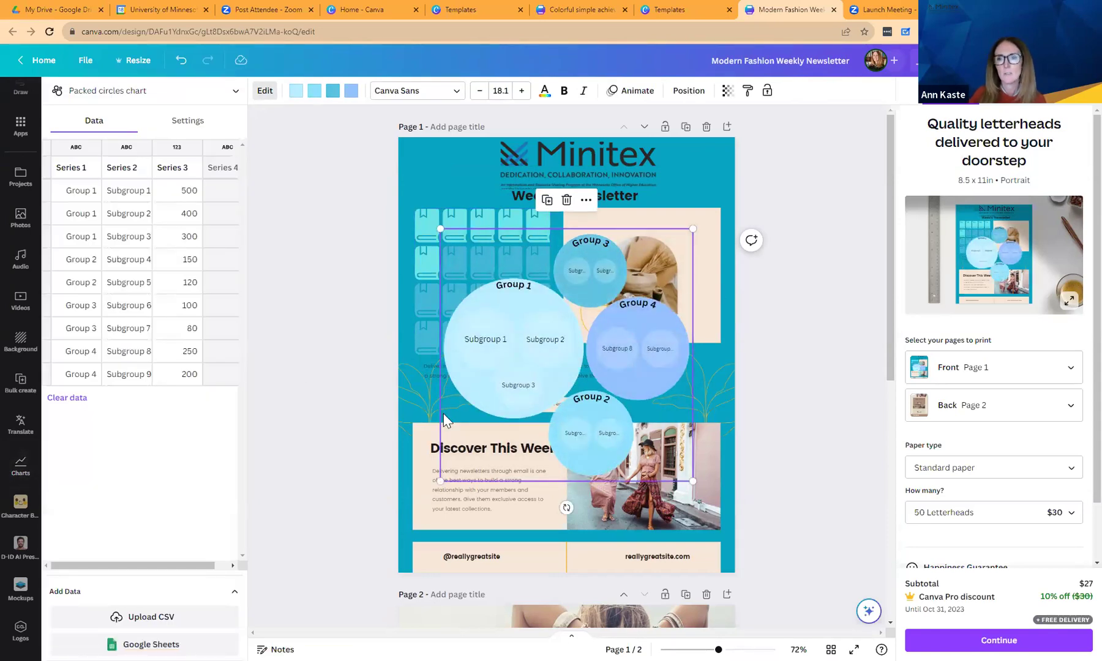
mouse_move(602, 470)
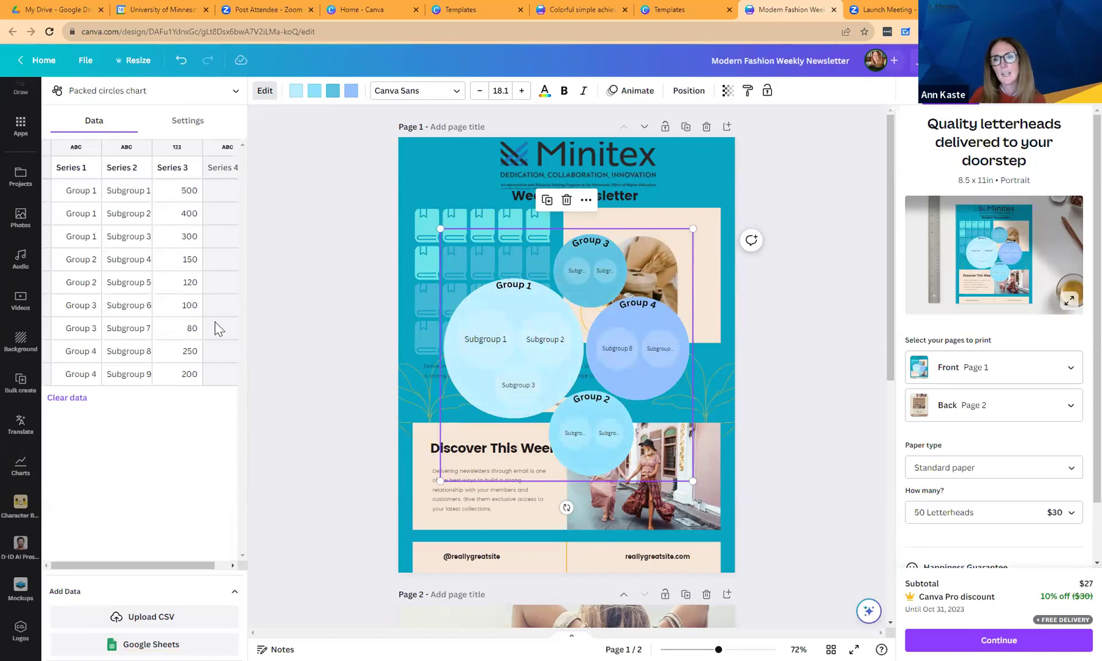
left_click(566, 201)
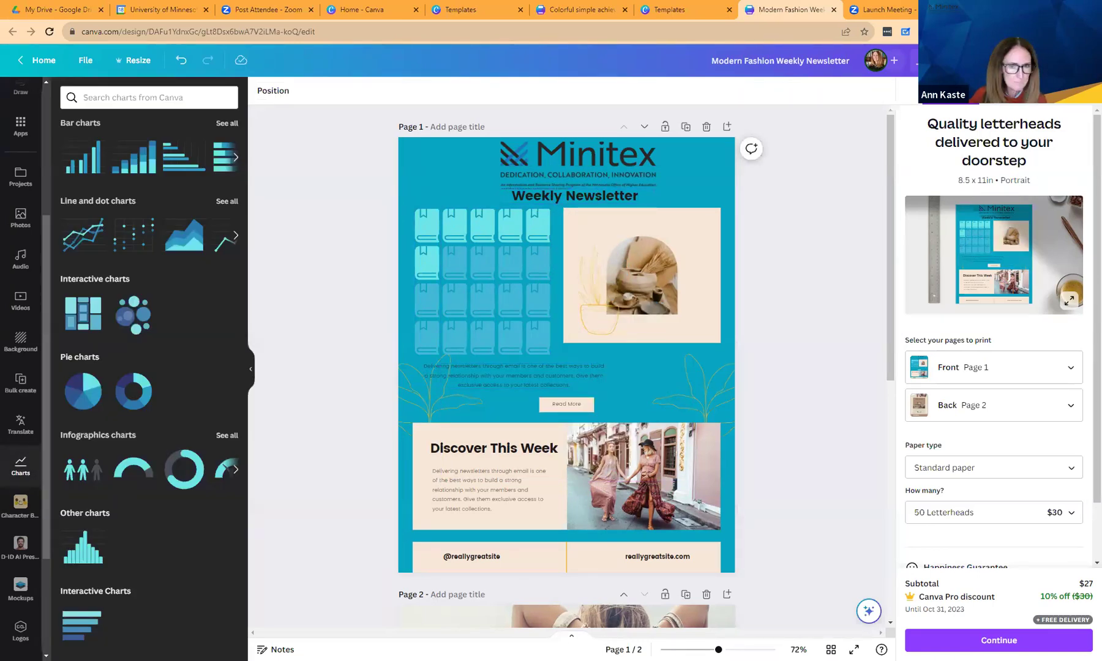
Add the uploaded Intro to Canva Part 2 video to page 1.
left_click(618, 480)
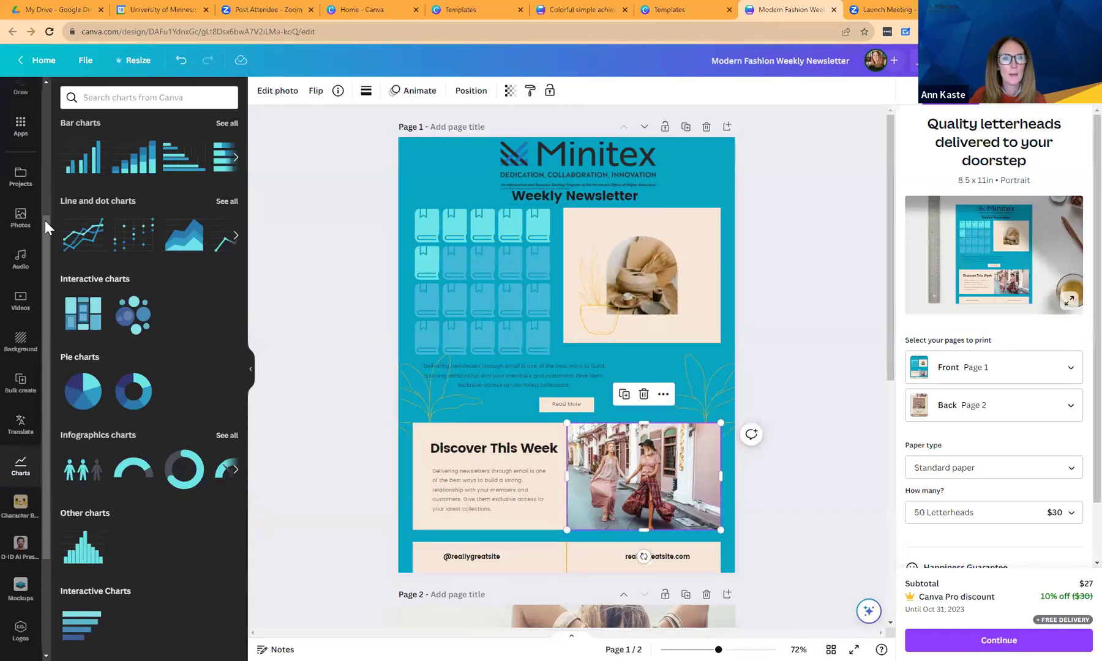
scroll(46, 227, "up", 4)
left_click(18, 101)
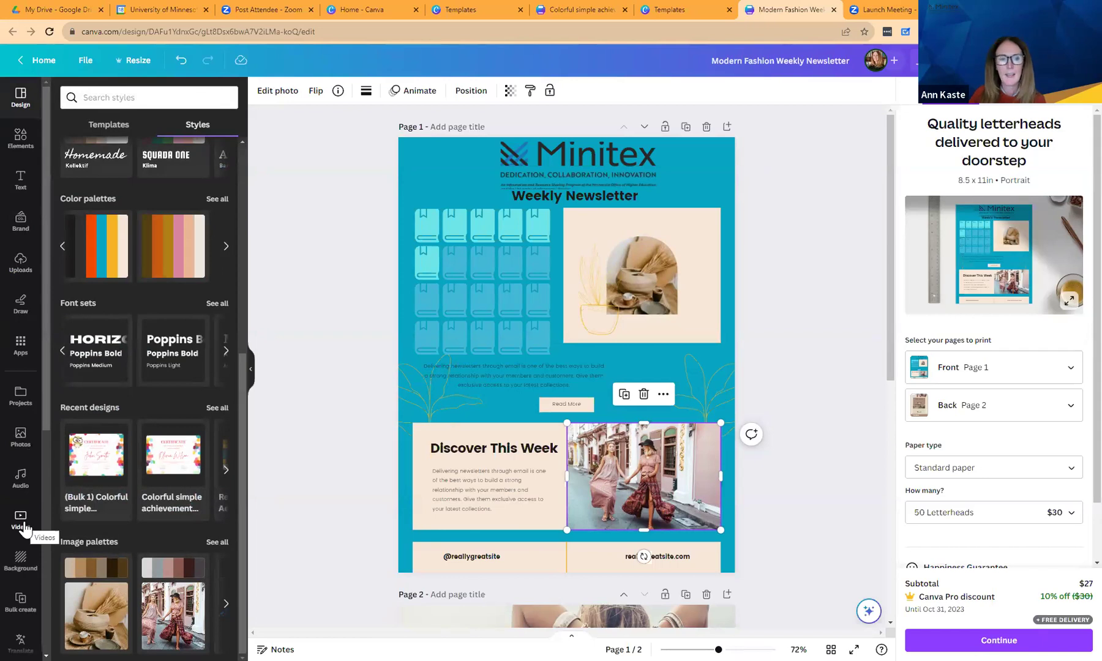
left_click(23, 528)
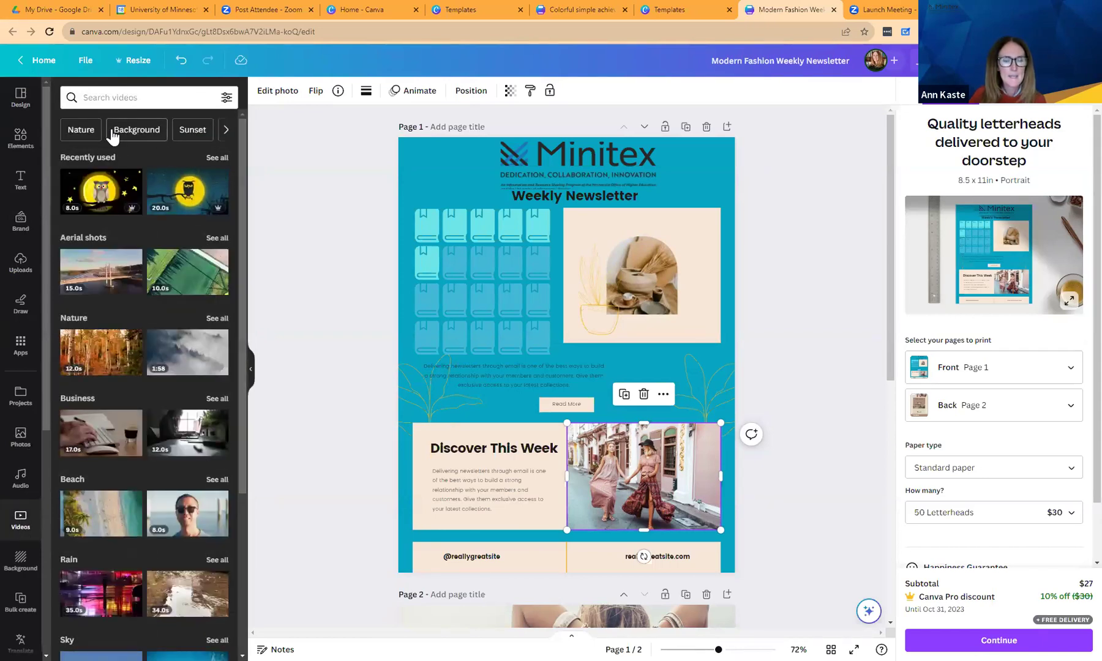
left_click(23, 270)
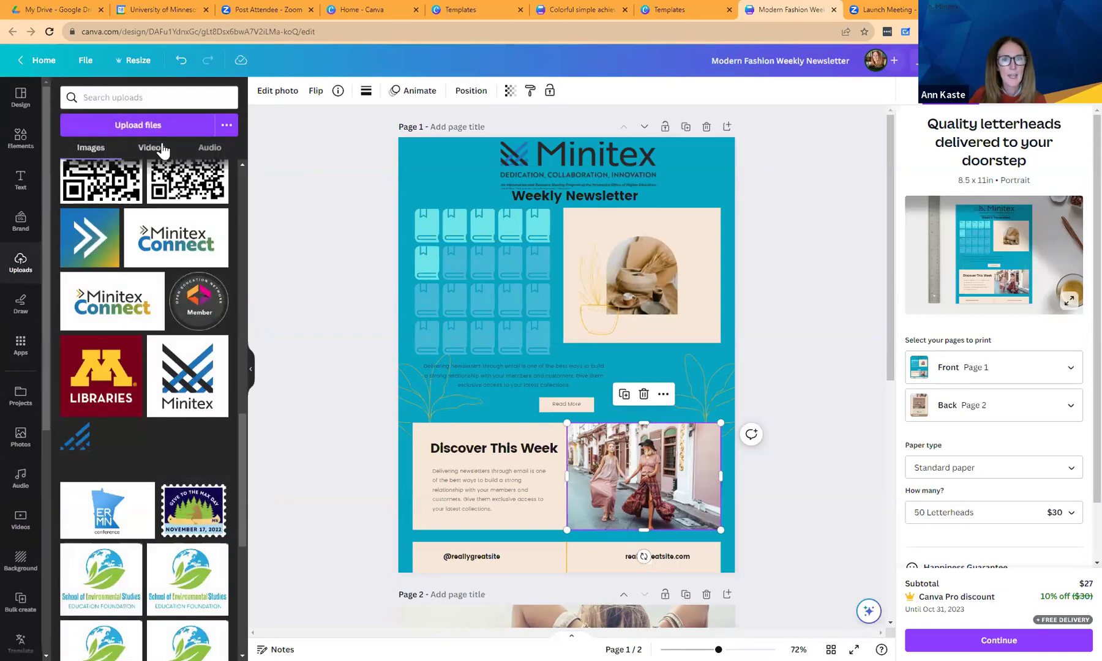
left_click(159, 150)
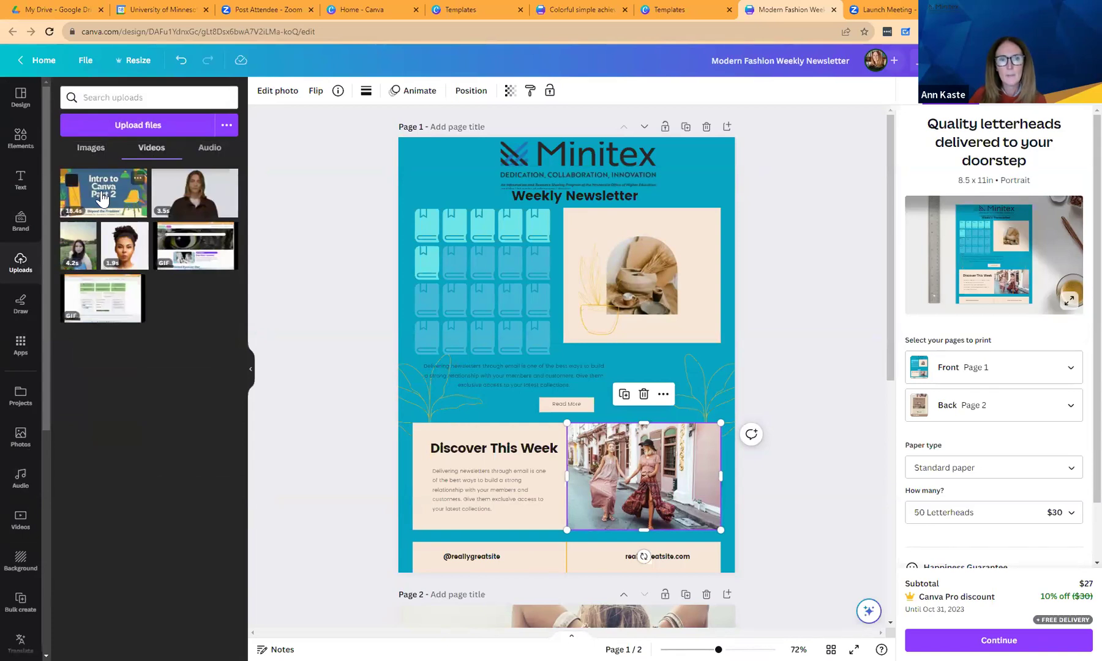
left_click(101, 198)
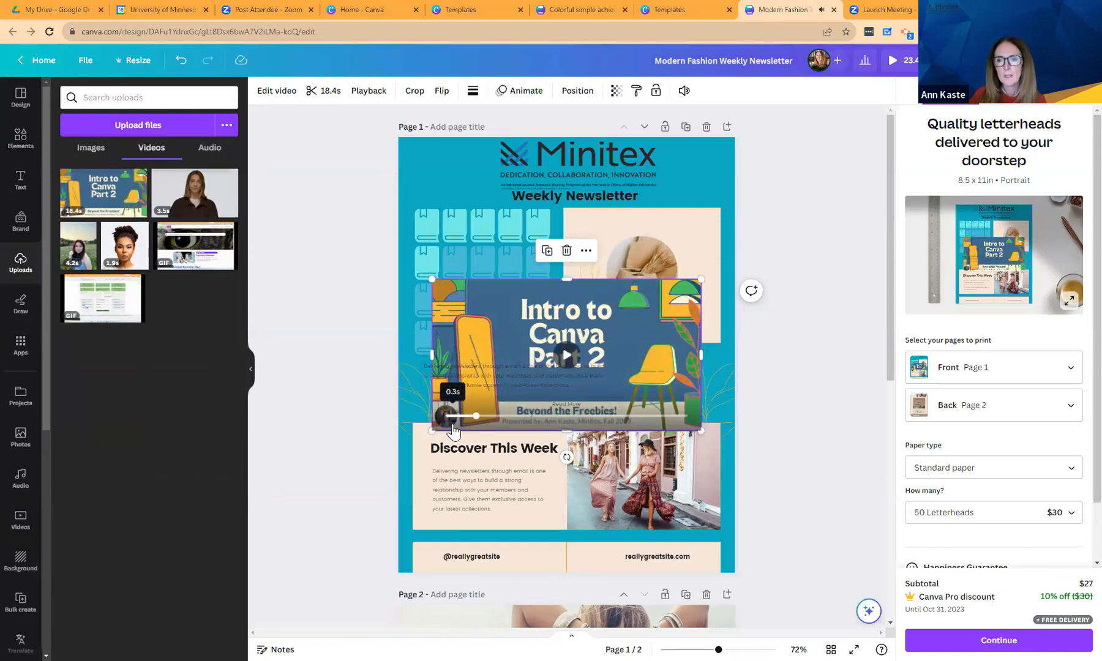
Shrink the video, place it over the Discover photo, and nudge the heading.
left_click_drag(701, 279, 605, 332)
left_click_drag(550, 363, 673, 466)
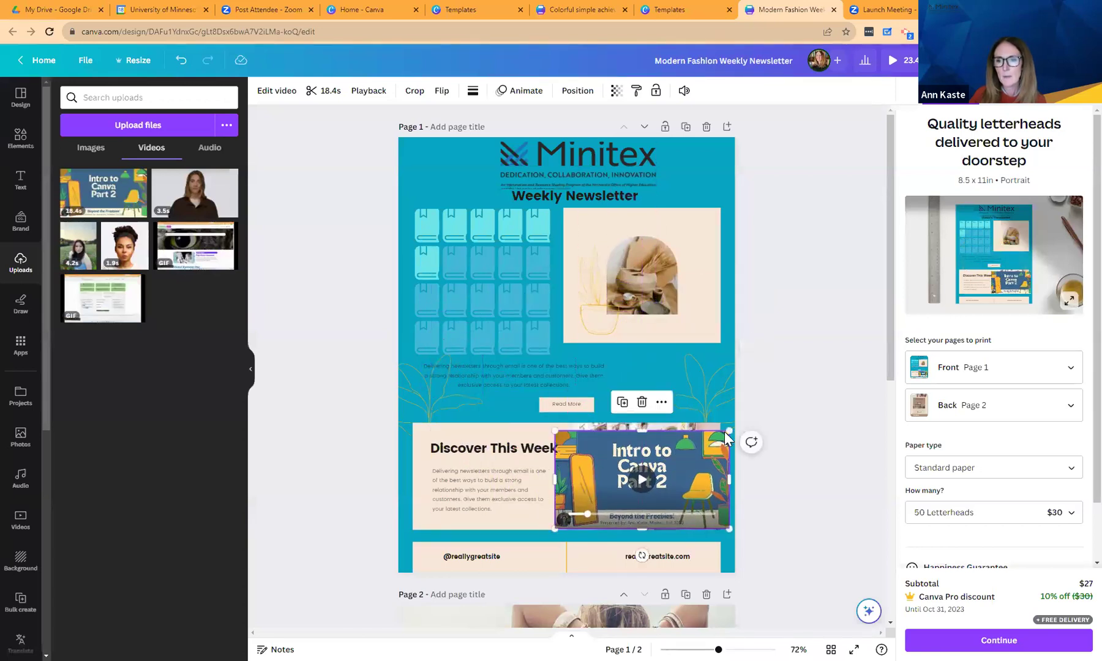
left_click_drag(729, 431, 701, 450)
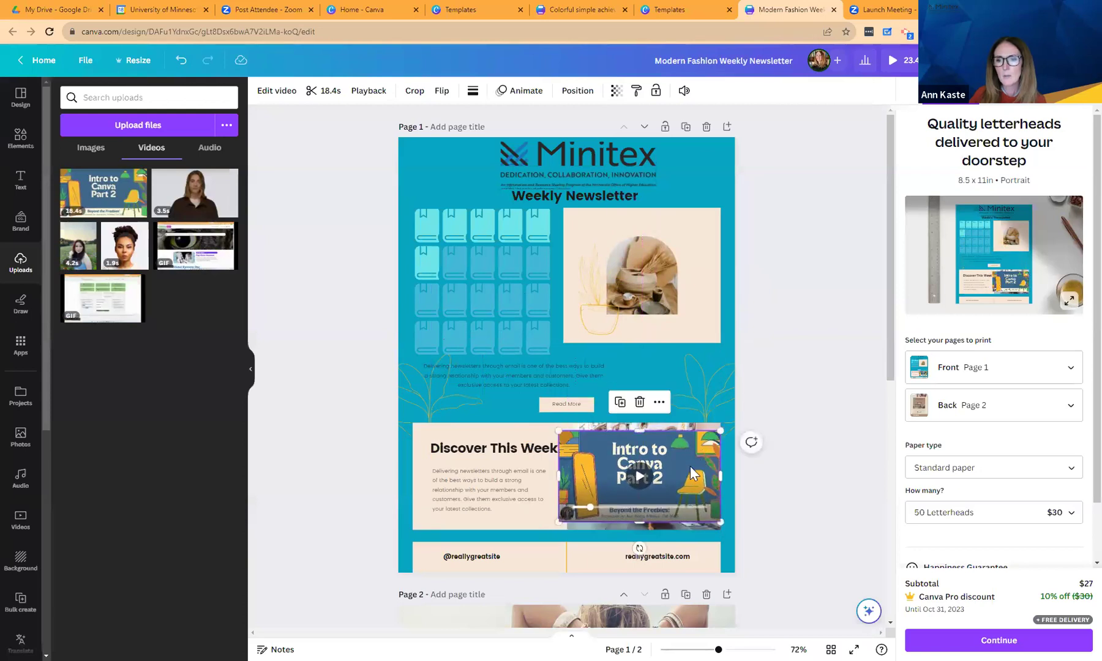
left_click_drag(544, 452, 419, 439)
Replace the Discover This Week heading beside the video with 'Art Project For the Week'.
left_click(530, 440)
type("Art Prj")
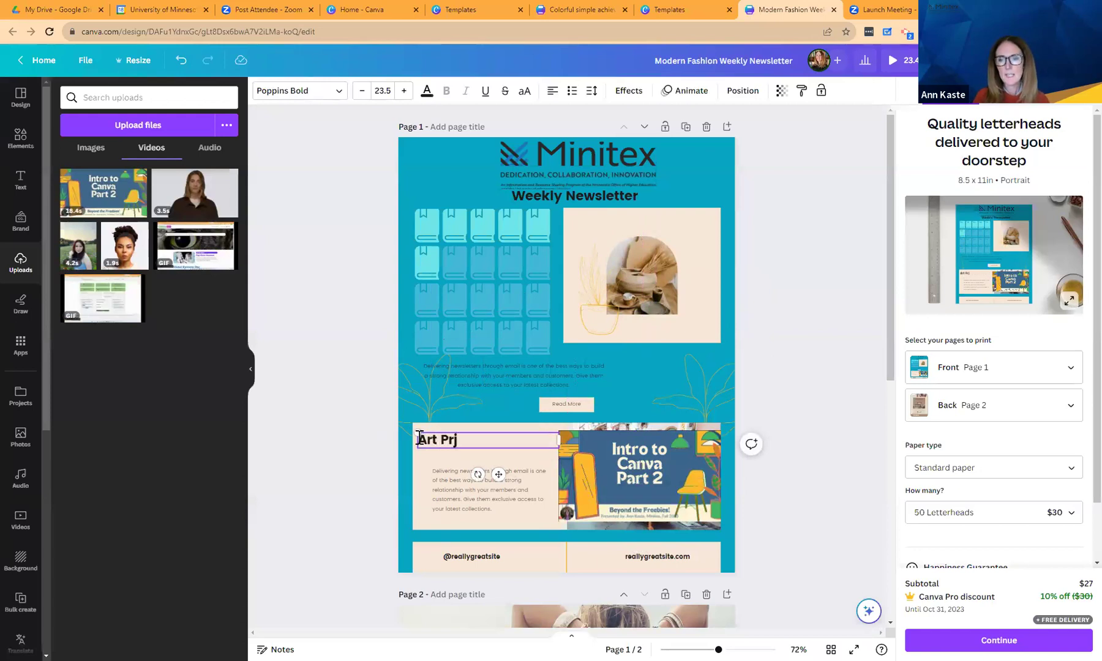
key("BackSpace")
type("oje")
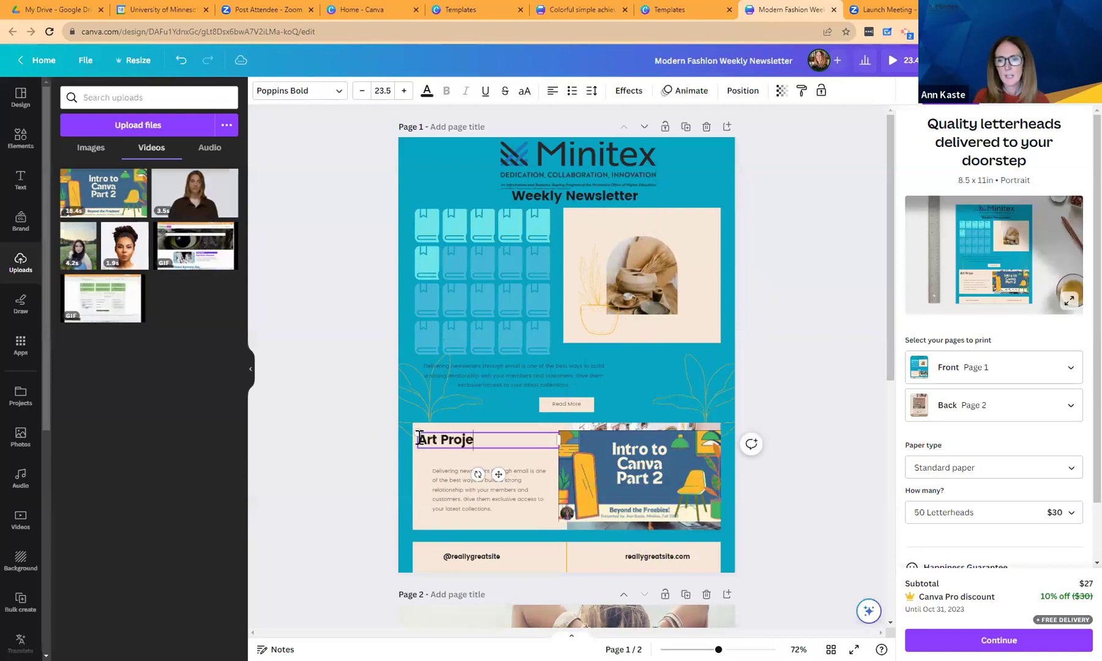
type("ct For the Week")
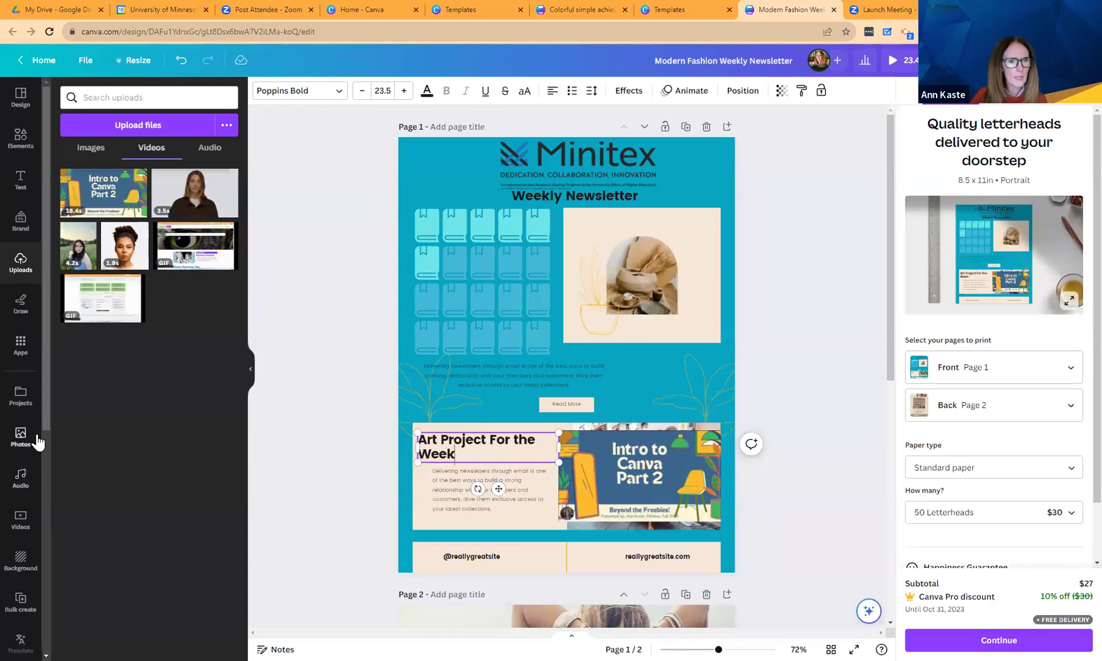
left_click(22, 345)
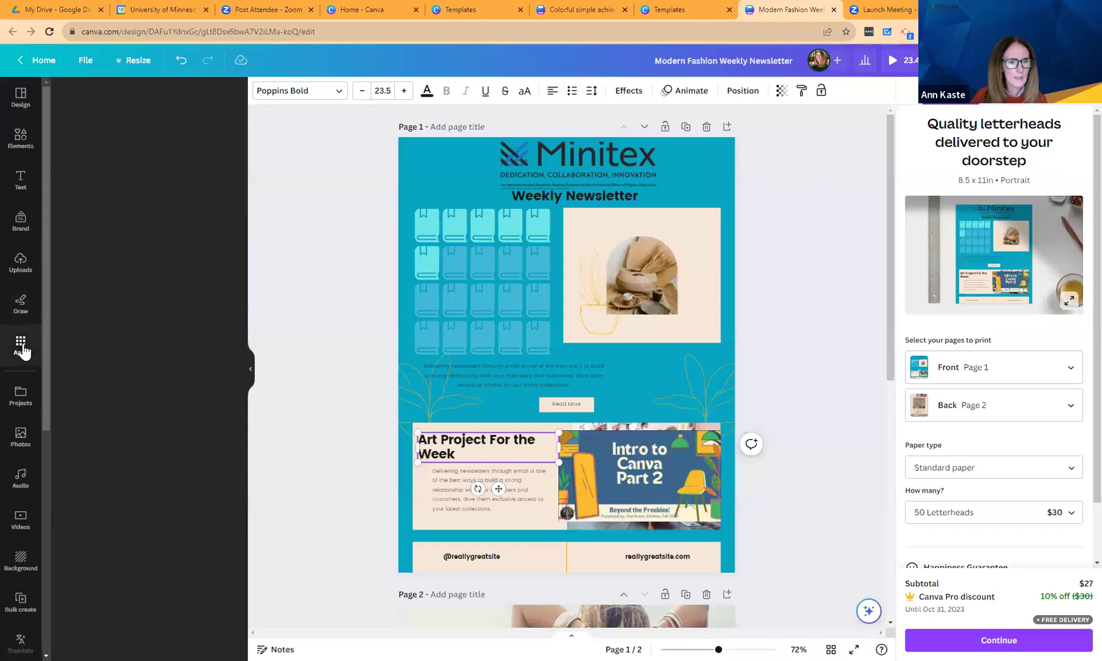
Open the QR Code app from the apps collection, leaving its URL field empty.
left_click_drag(242, 226, 247, 287)
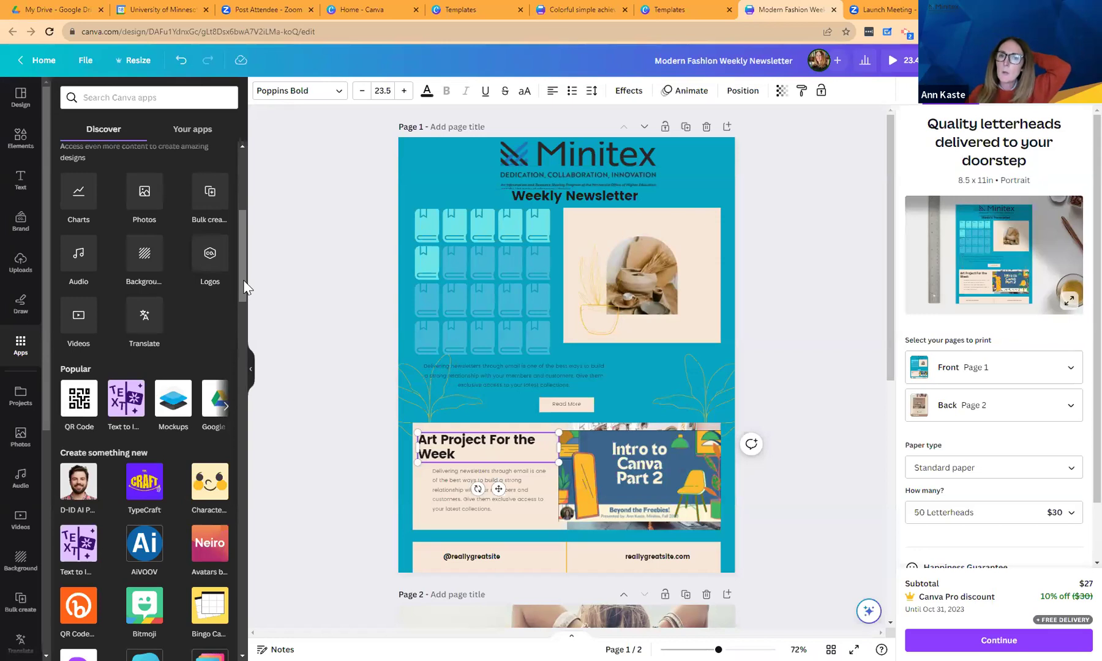
left_click(72, 404)
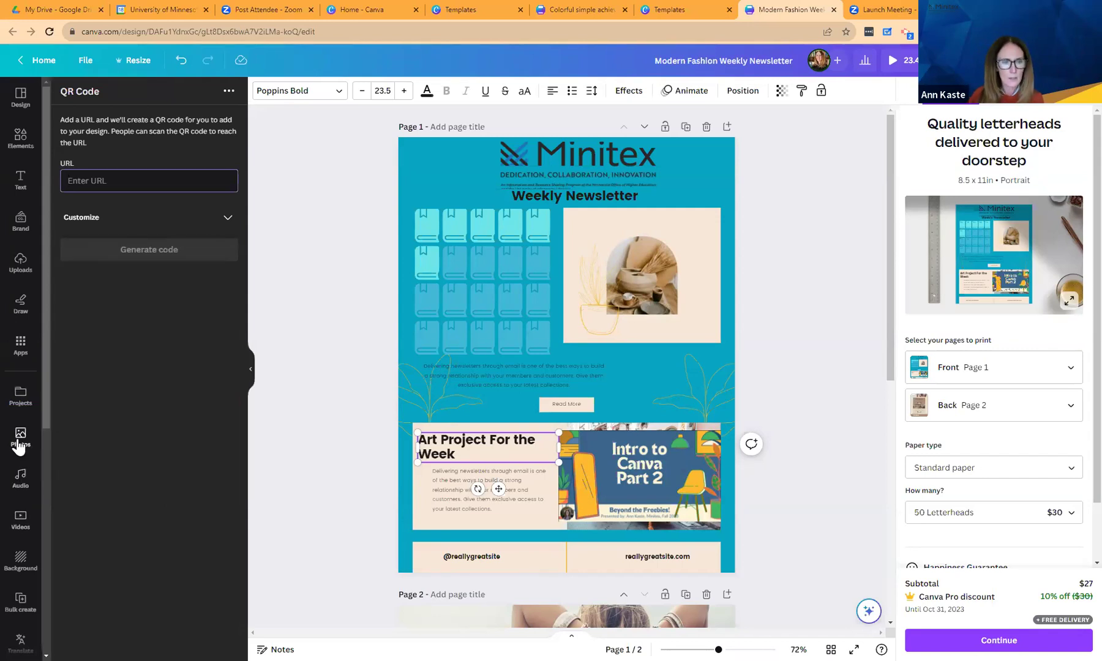
Translate the newsletter page into Arabic, adding it as a new page 2.
left_click(20, 640)
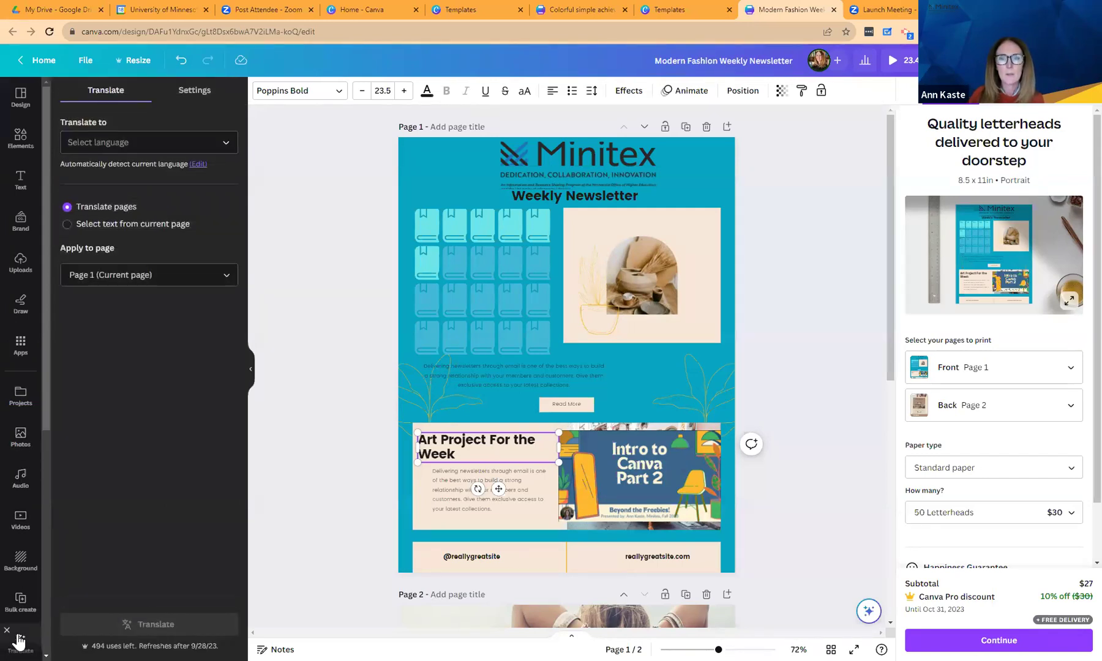
left_click(227, 144)
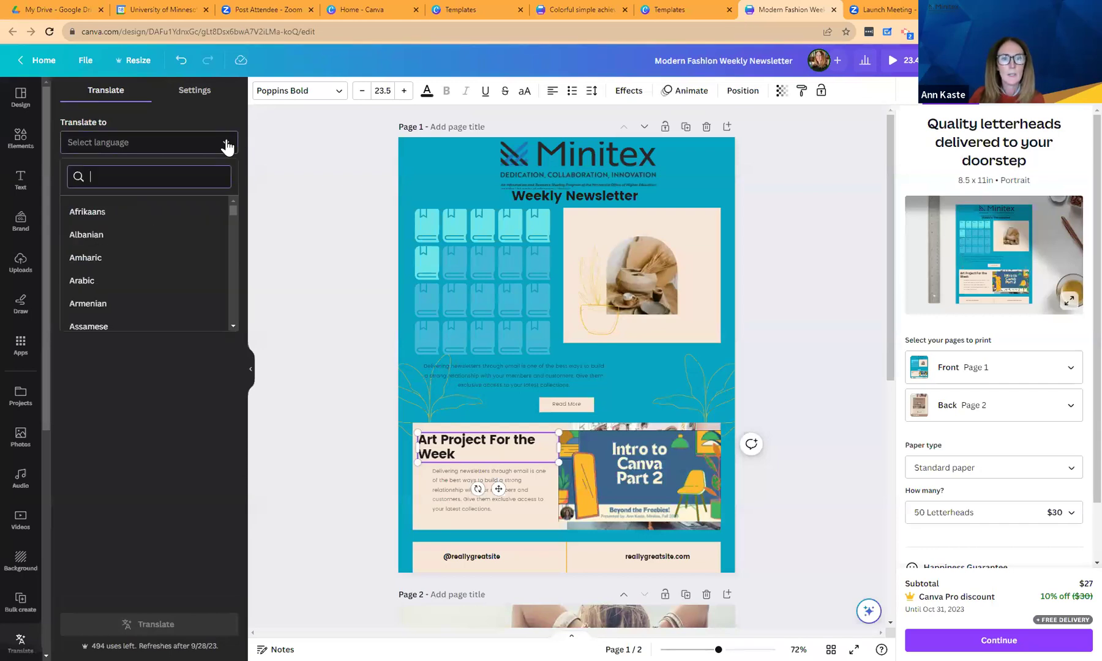
left_click(117, 281)
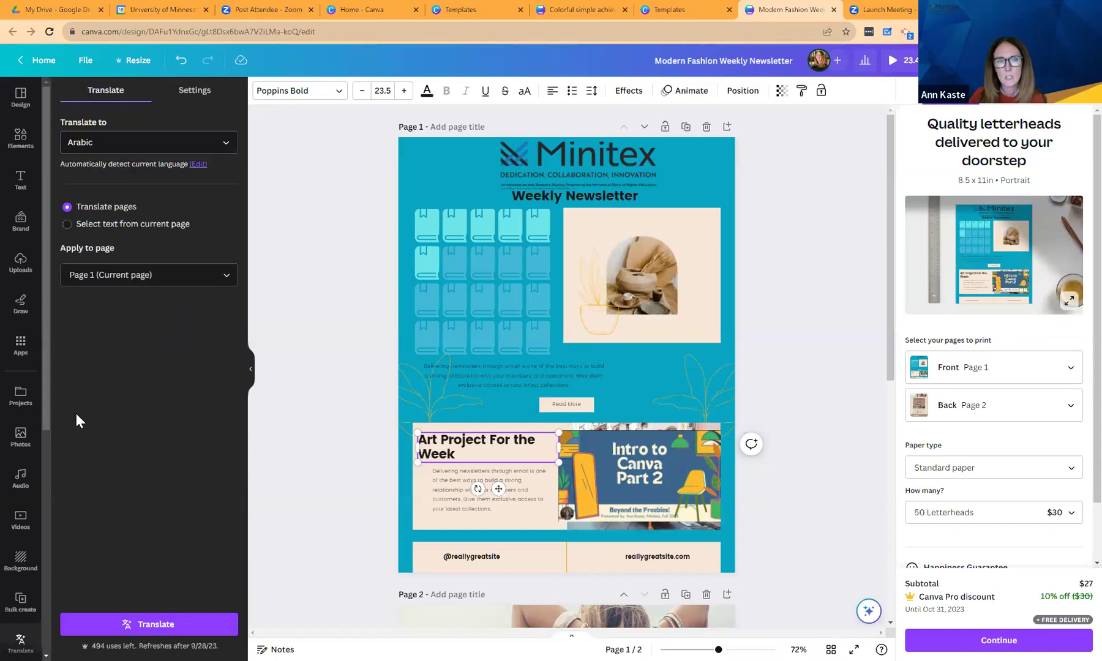
left_click(148, 627)
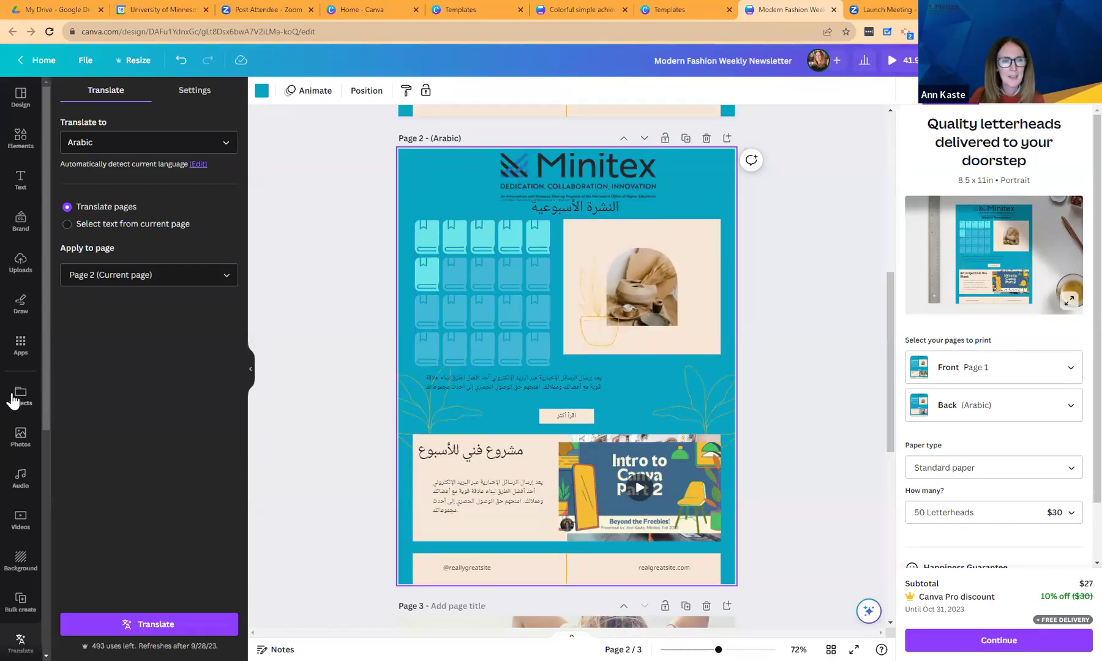
left_click_drag(46, 421, 35, 566)
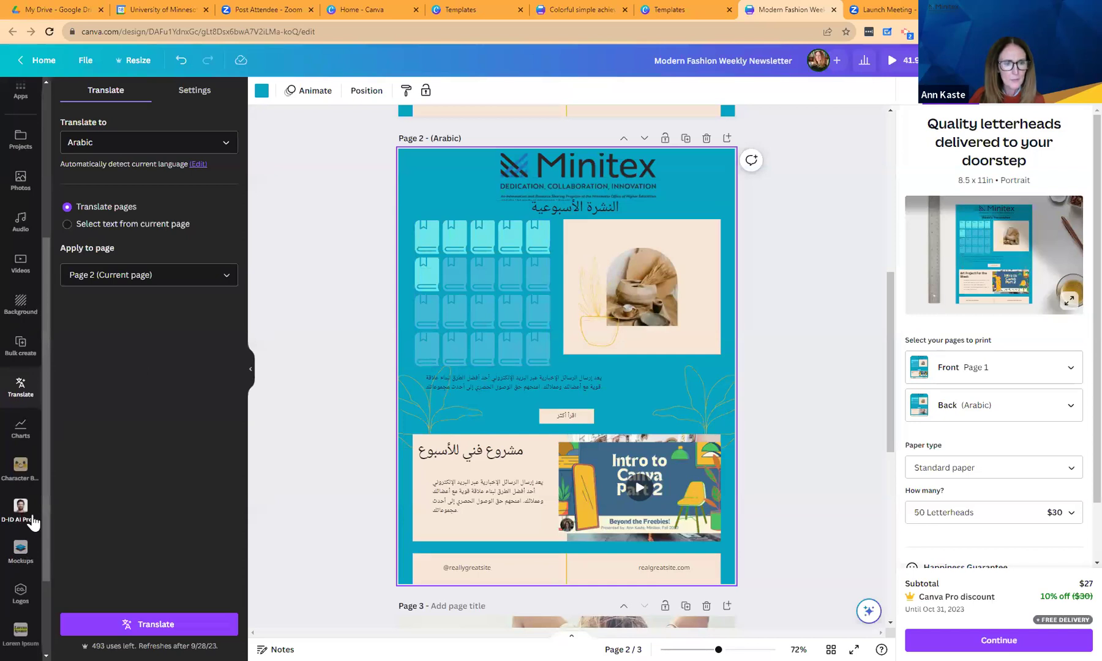
Browse the Apps For you carousel until the Avatars by NeiroAI card shows.
left_click_drag(42, 339, 50, 244)
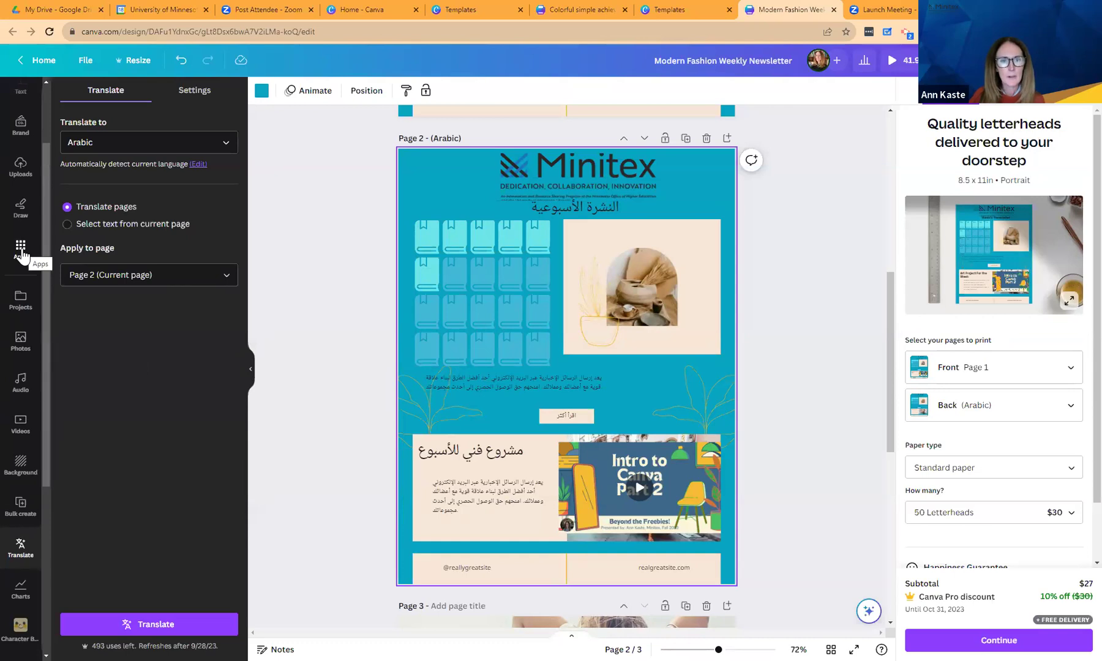
left_click(20, 251)
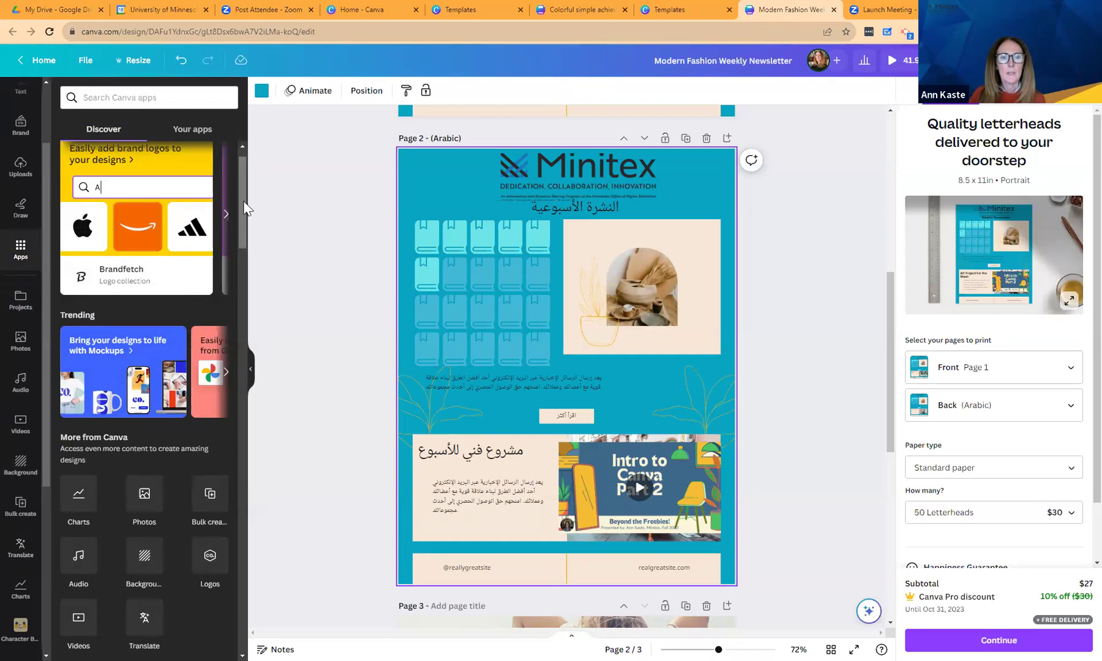
scroll(244, 197, "up", 1)
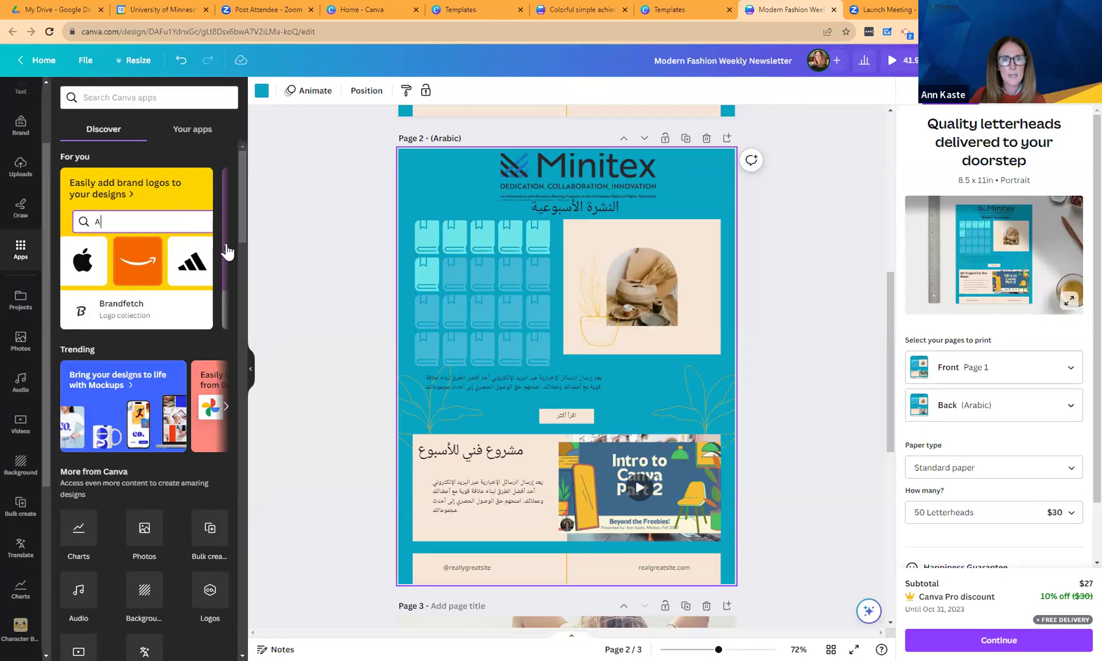
left_click(225, 249)
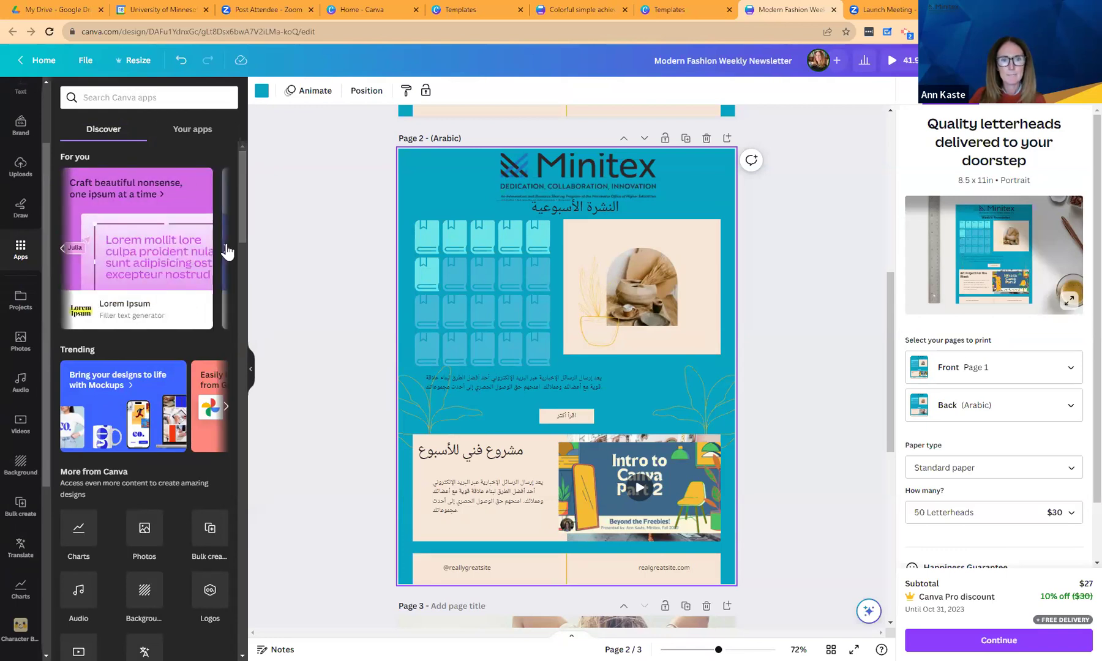
left_click(226, 250)
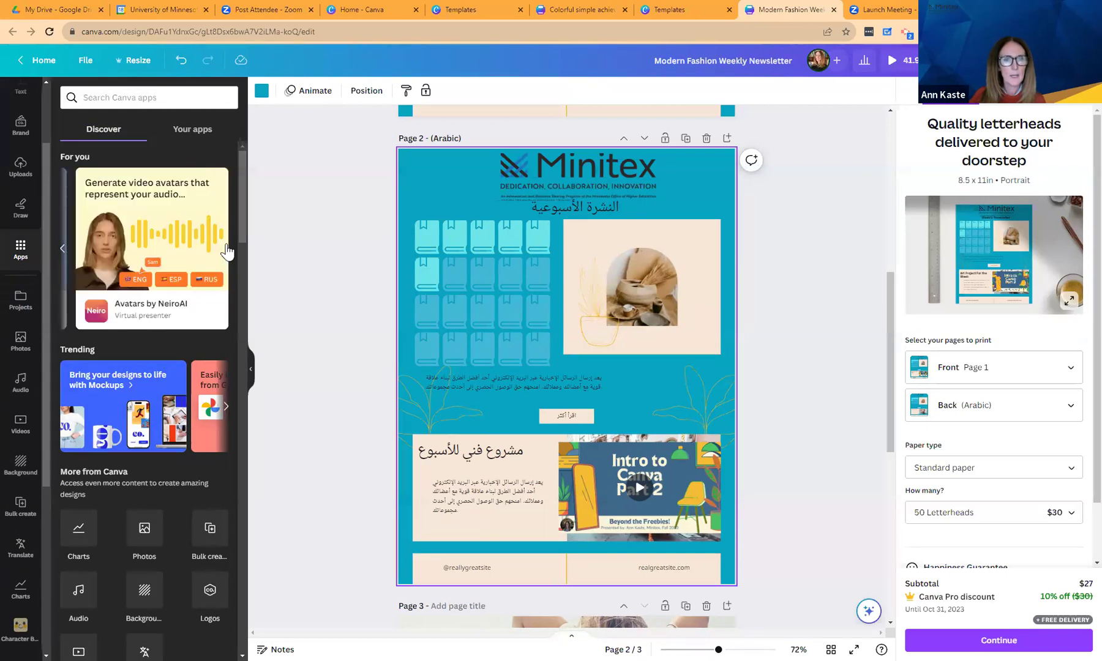
Launch Avatars by NeiroAI and preview the avatar's sample US English script.
left_click(178, 226)
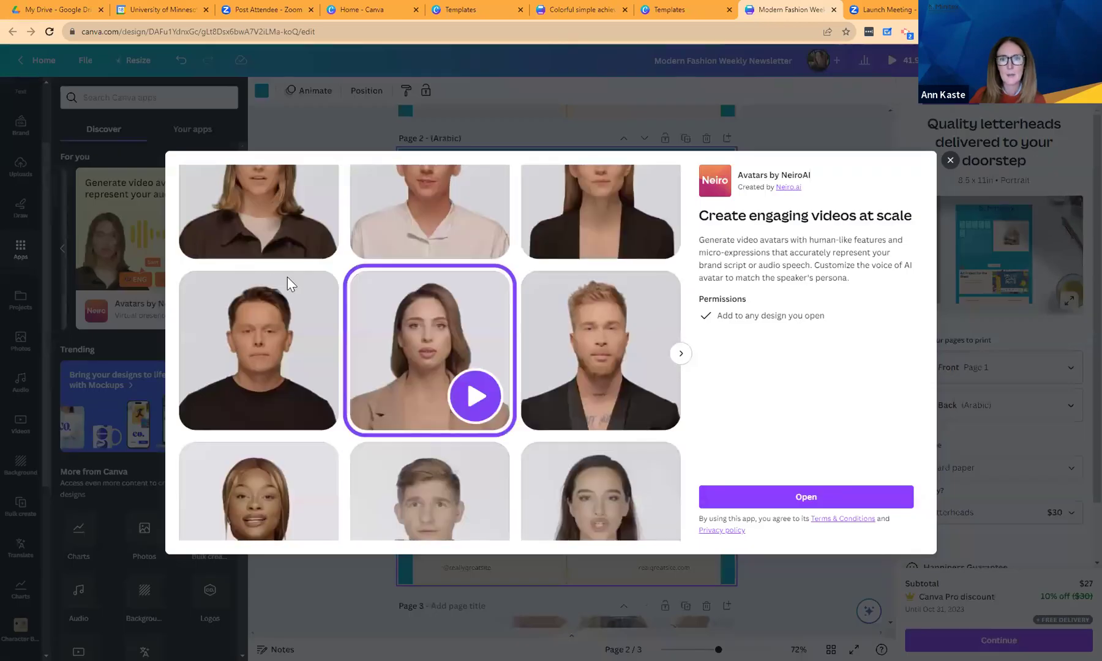
left_click(788, 497)
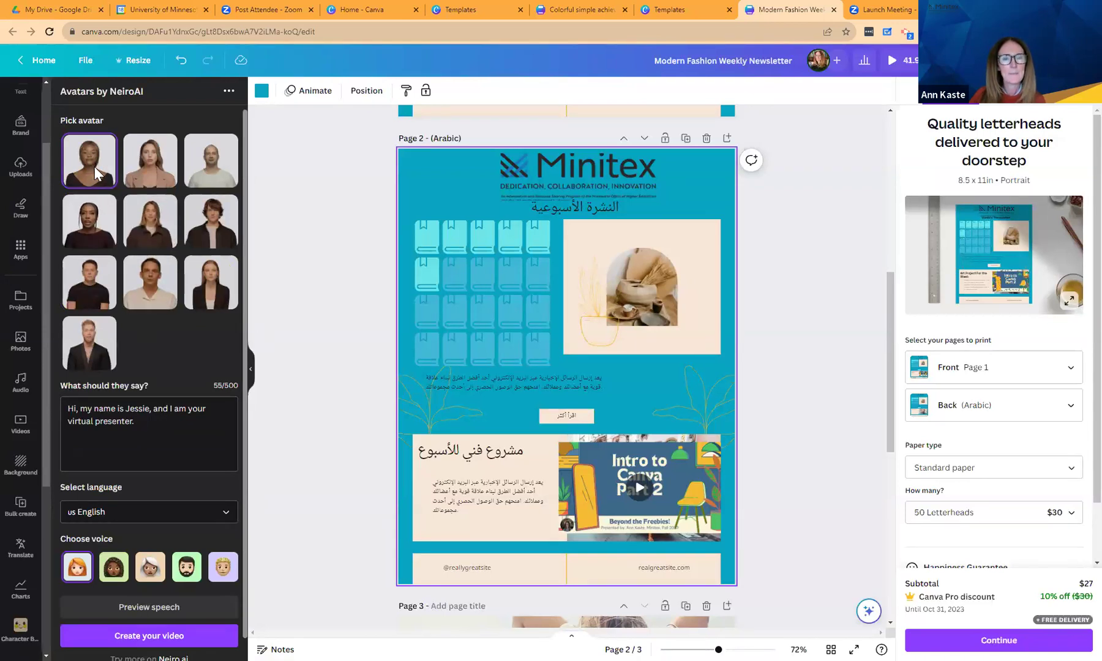
left_click(120, 422)
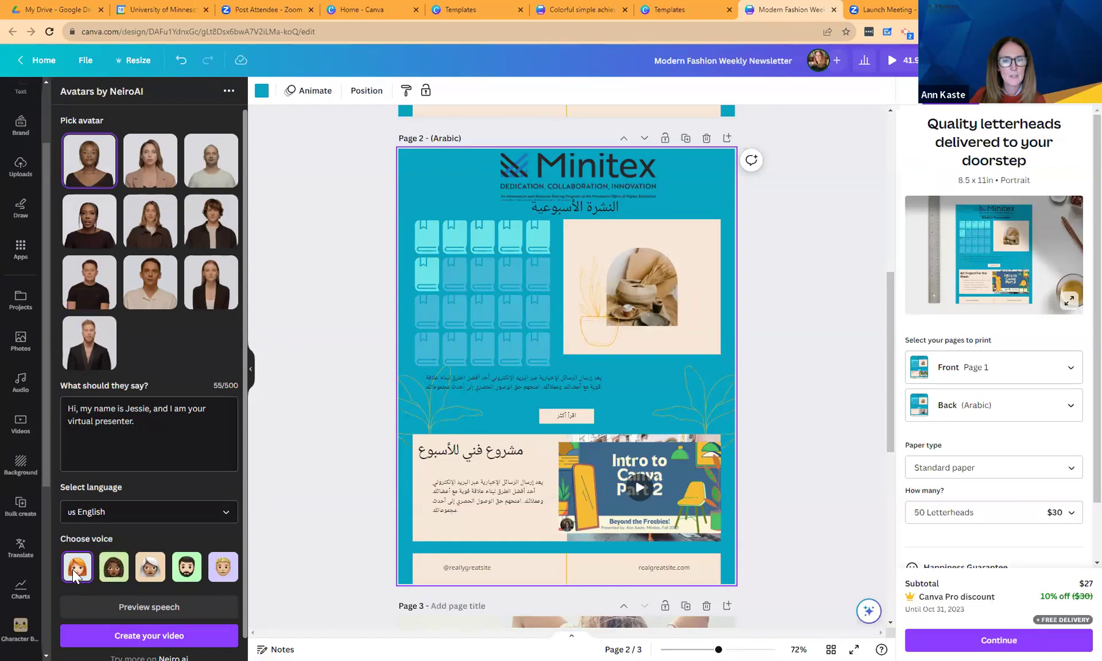
left_click(146, 612)
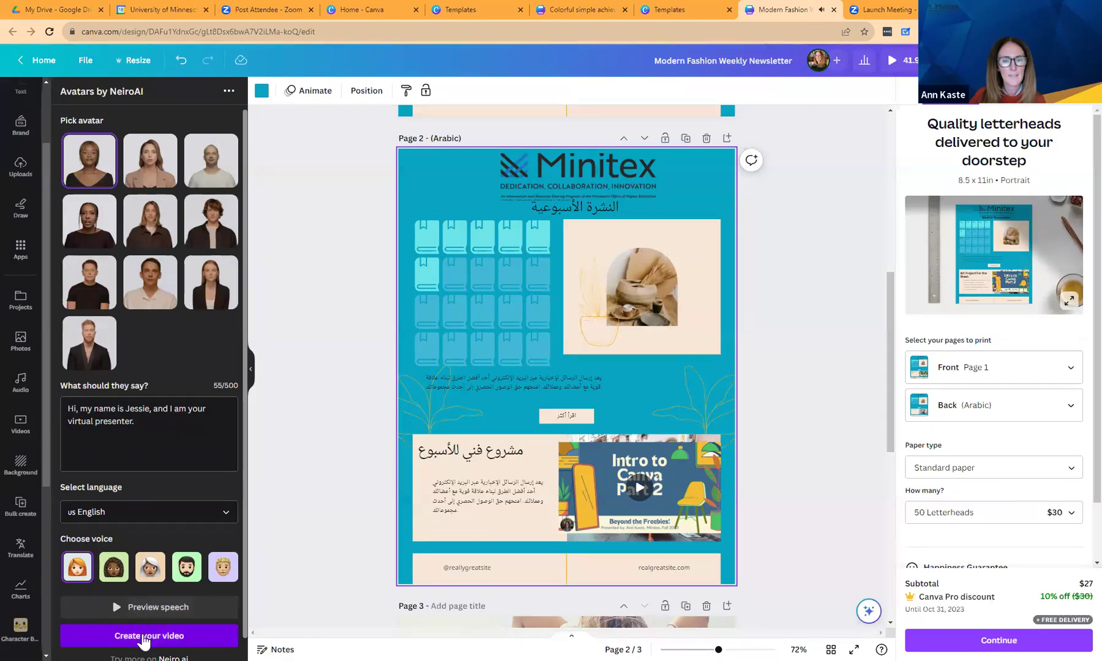
Generate the NeiroAI avatar video and play it on Arabic page 2.
left_click(143, 637)
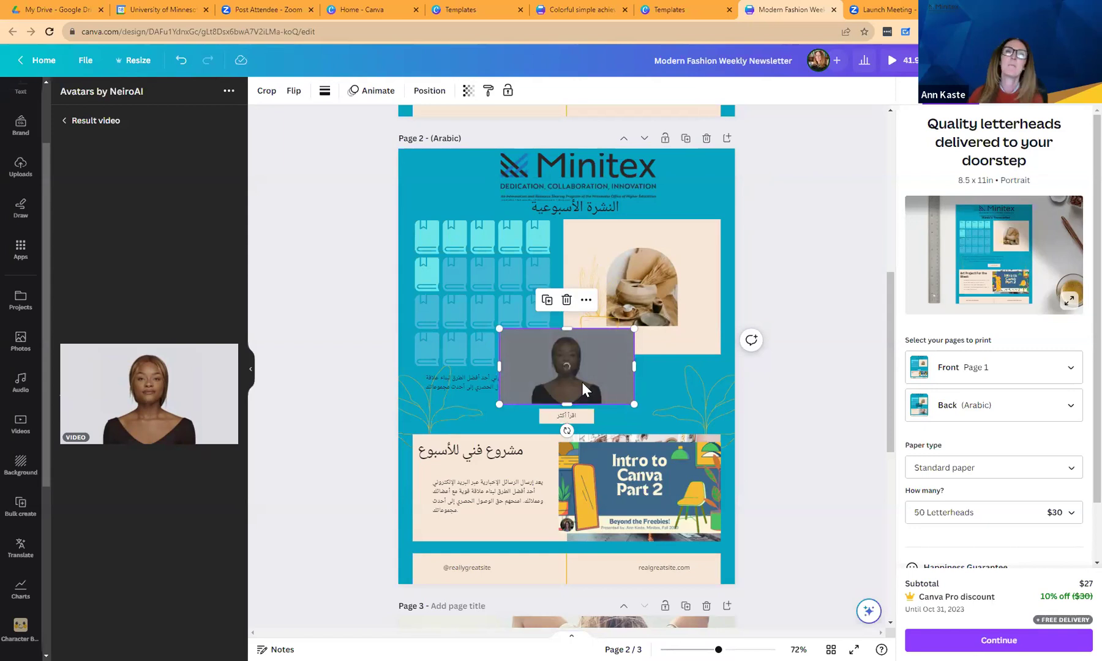
left_click(568, 367)
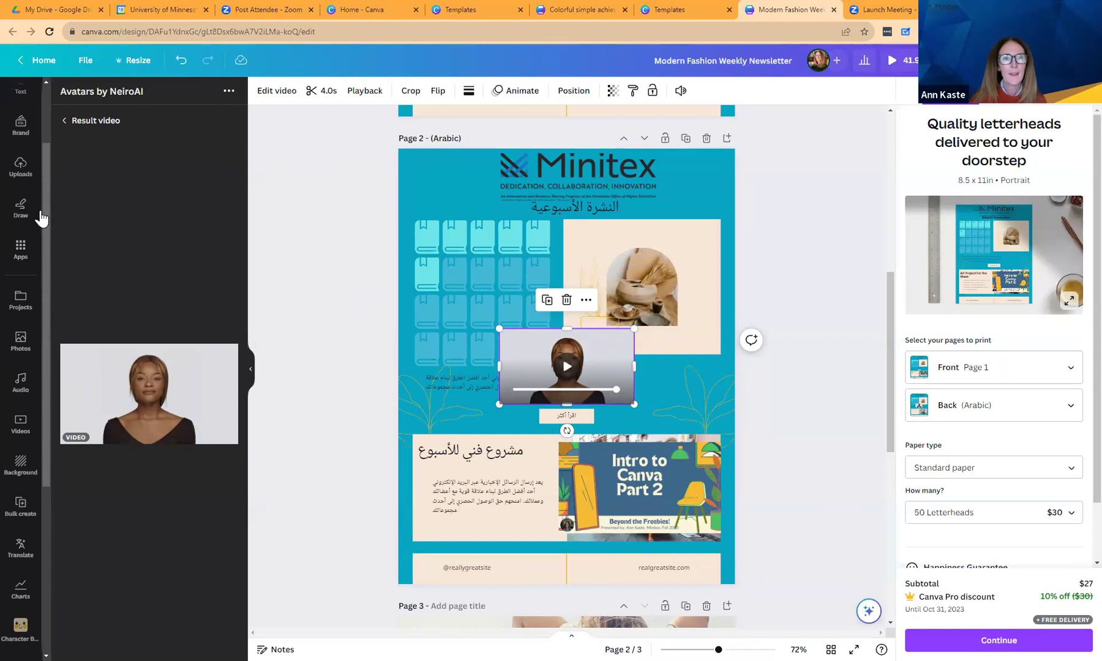
Look through Uploads and D-ID AI Presenters, ending in the stock Videos library.
left_click(18, 166)
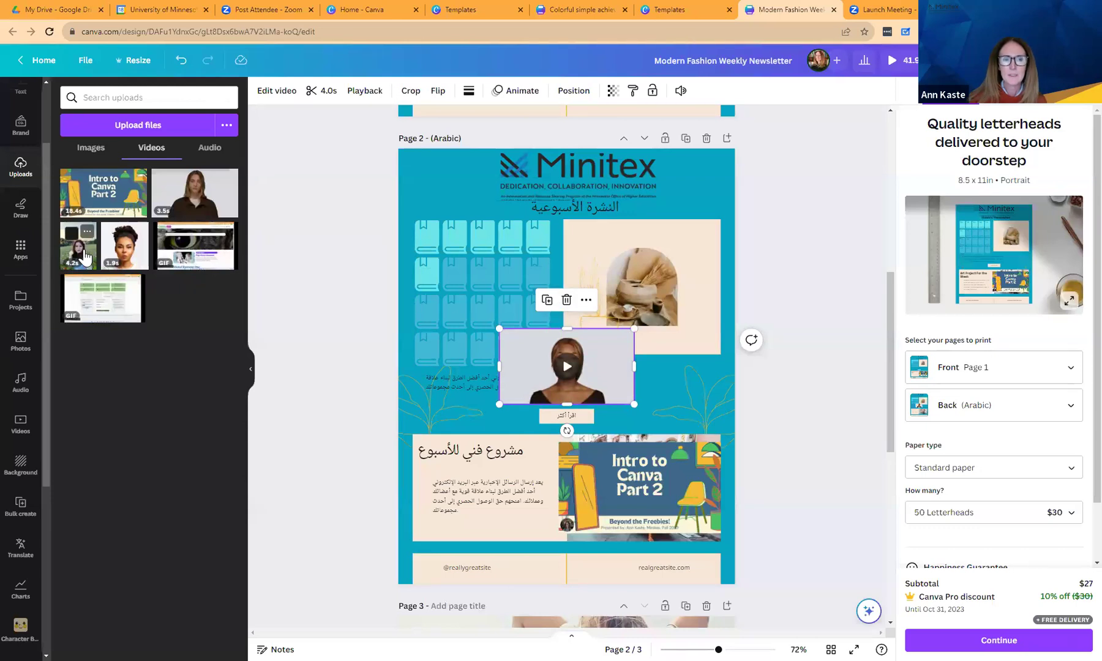
left_click_drag(43, 268, 50, 478)
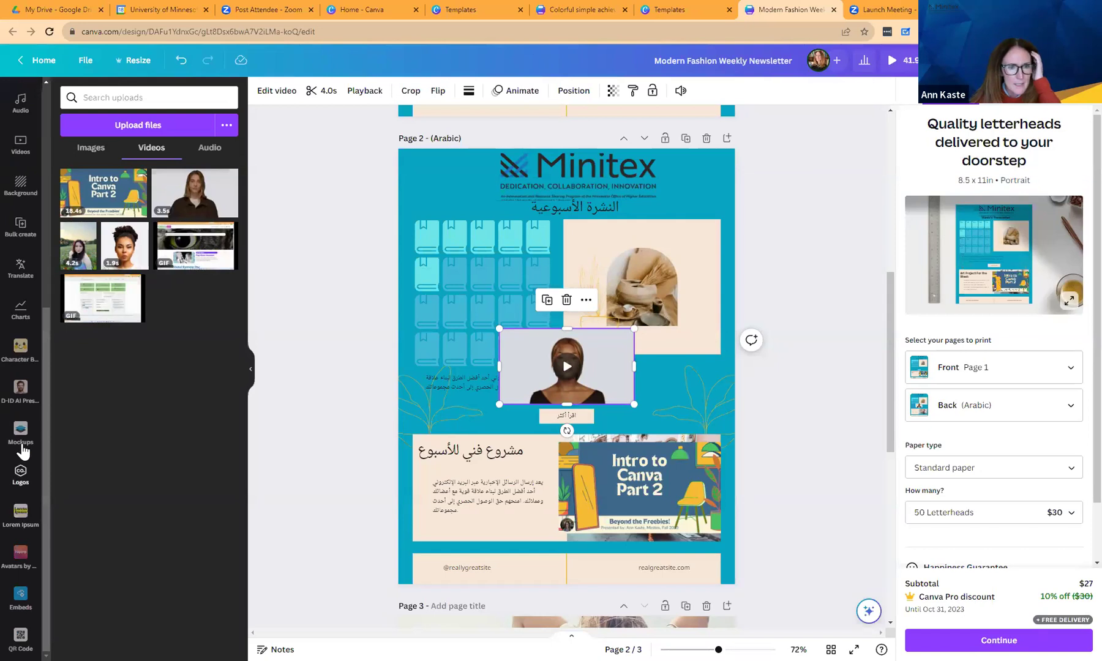
left_click(23, 393)
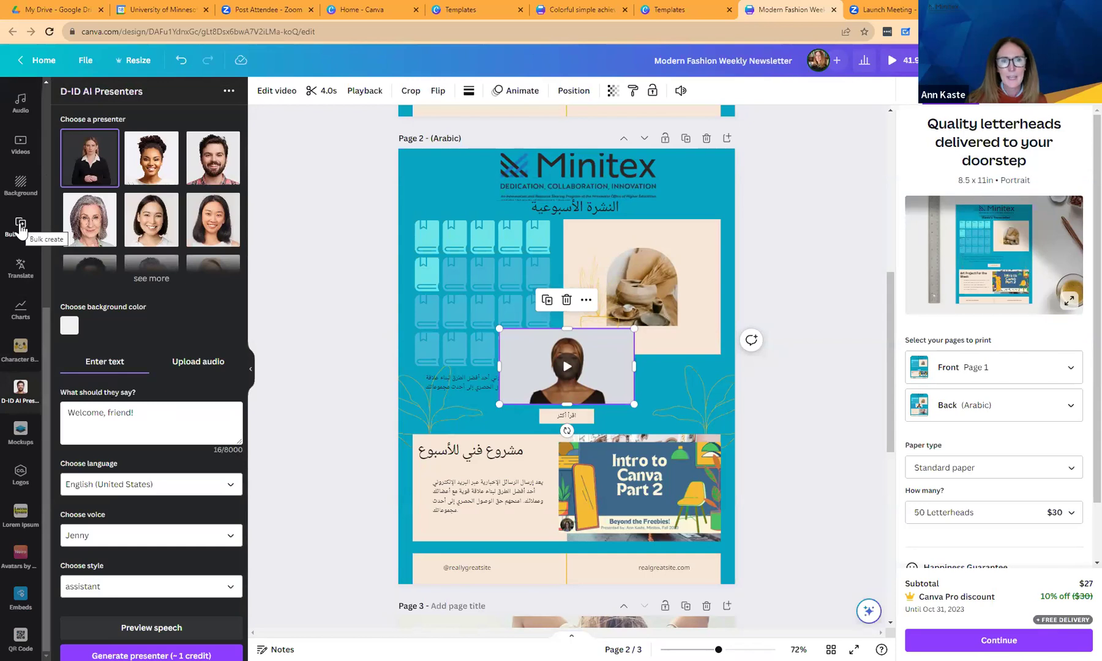
left_click(20, 144)
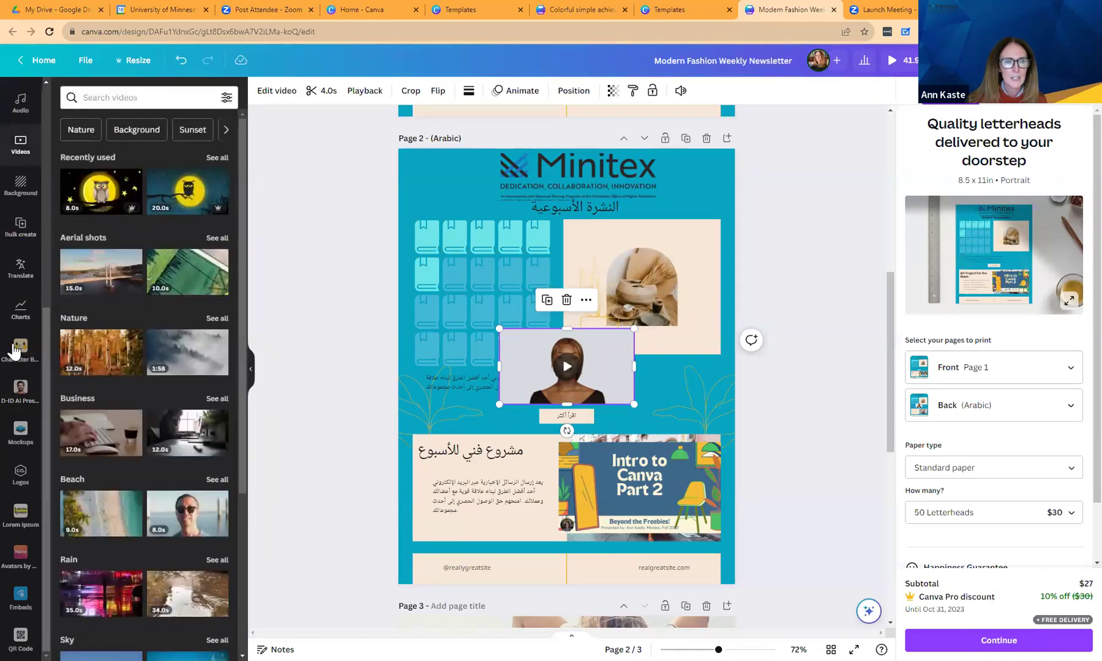
left_click_drag(44, 318, 47, 101)
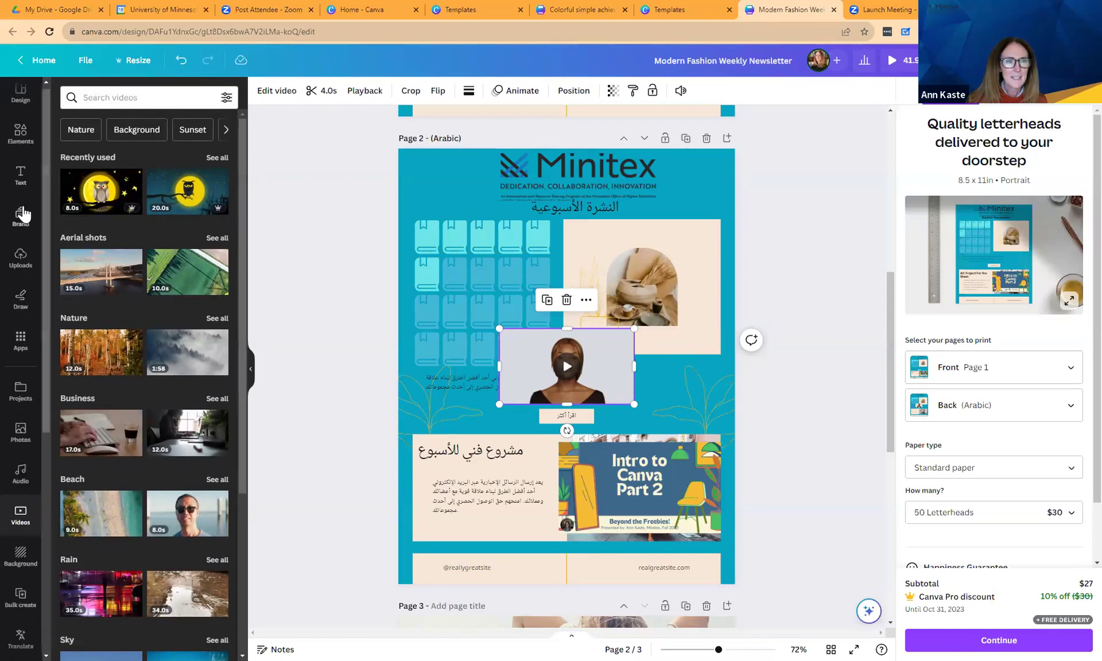
Remove the flower-field video from page 2 after trying the 4.2s uploaded clip.
left_click(21, 257)
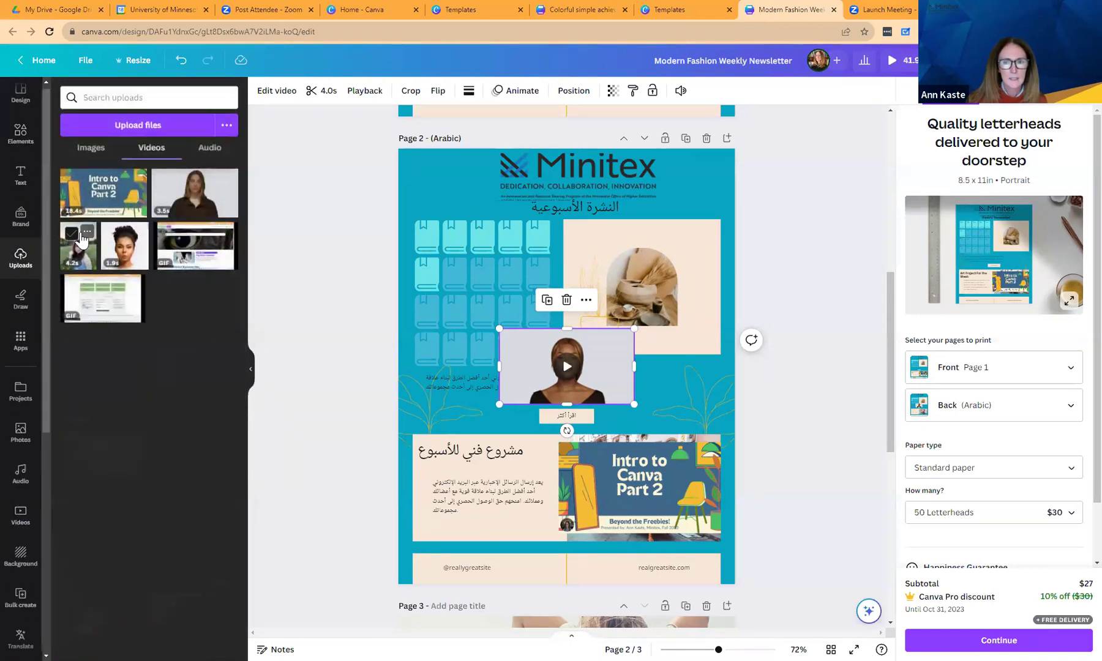
left_click(78, 235)
left_click(82, 239)
left_click(84, 257)
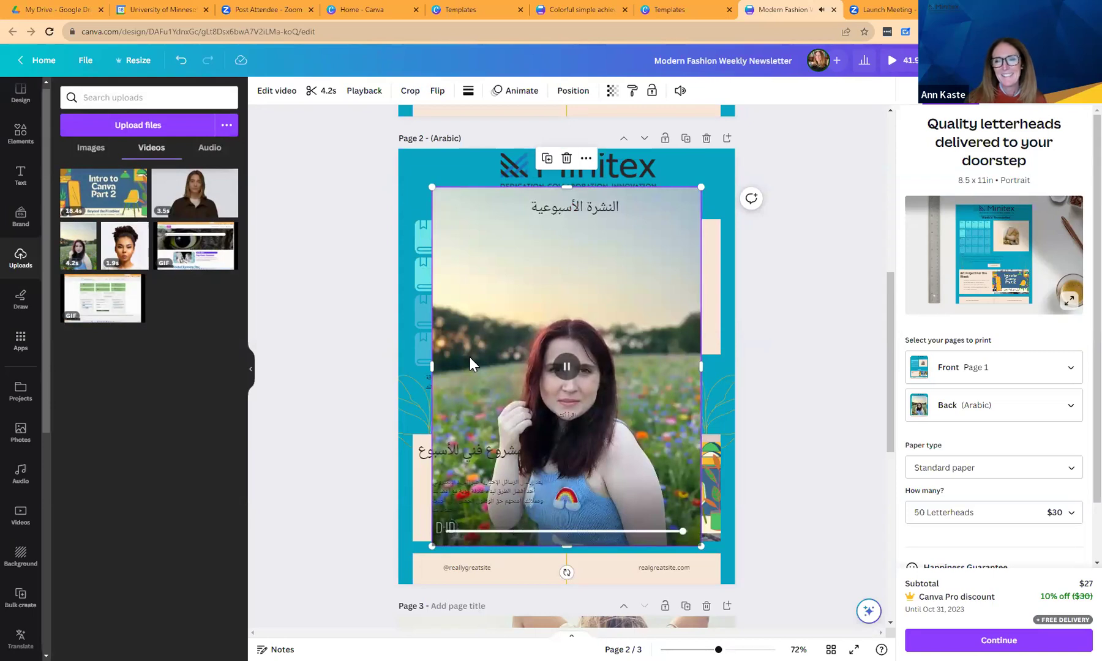
left_click(567, 160)
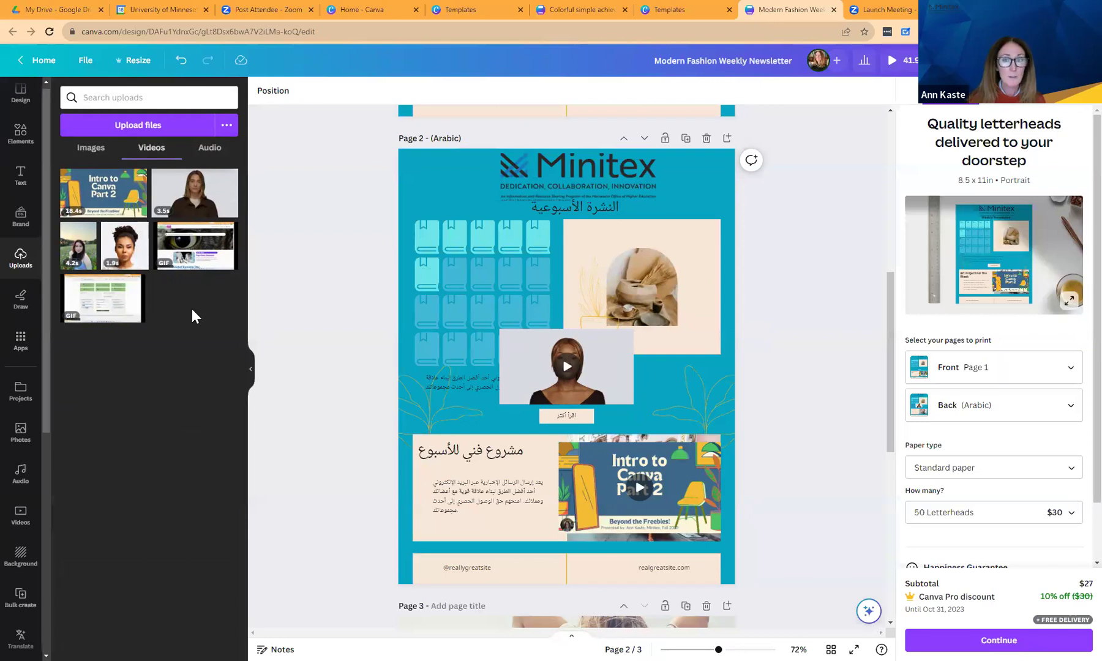
Add the short woman video clip to page 2, then delete it again.
left_click(195, 193)
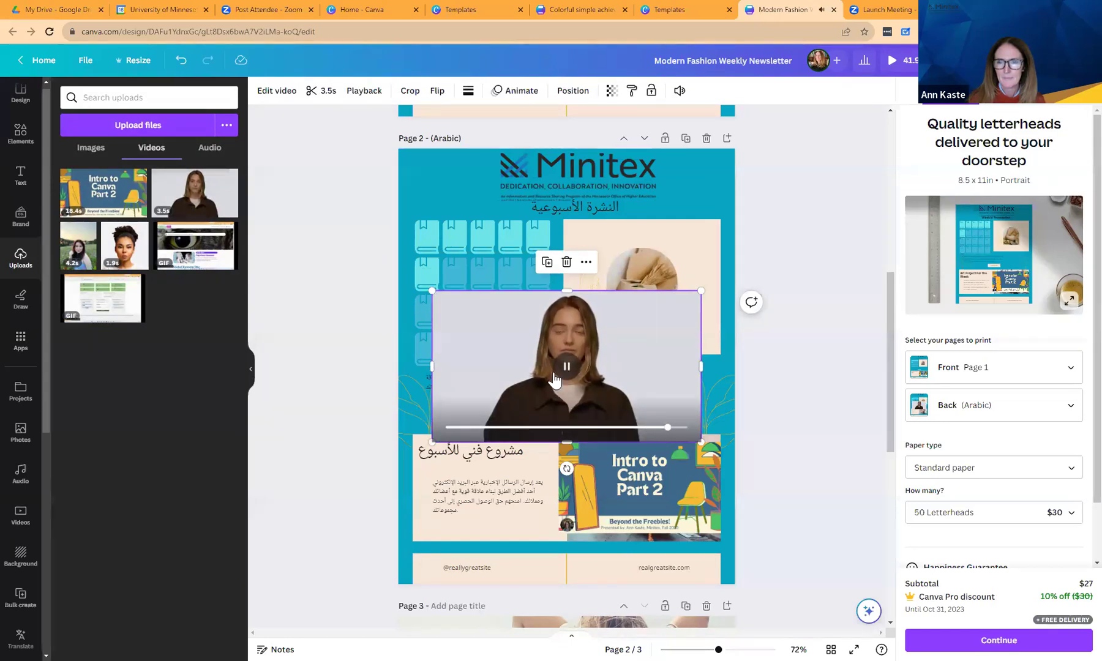
left_click(565, 263)
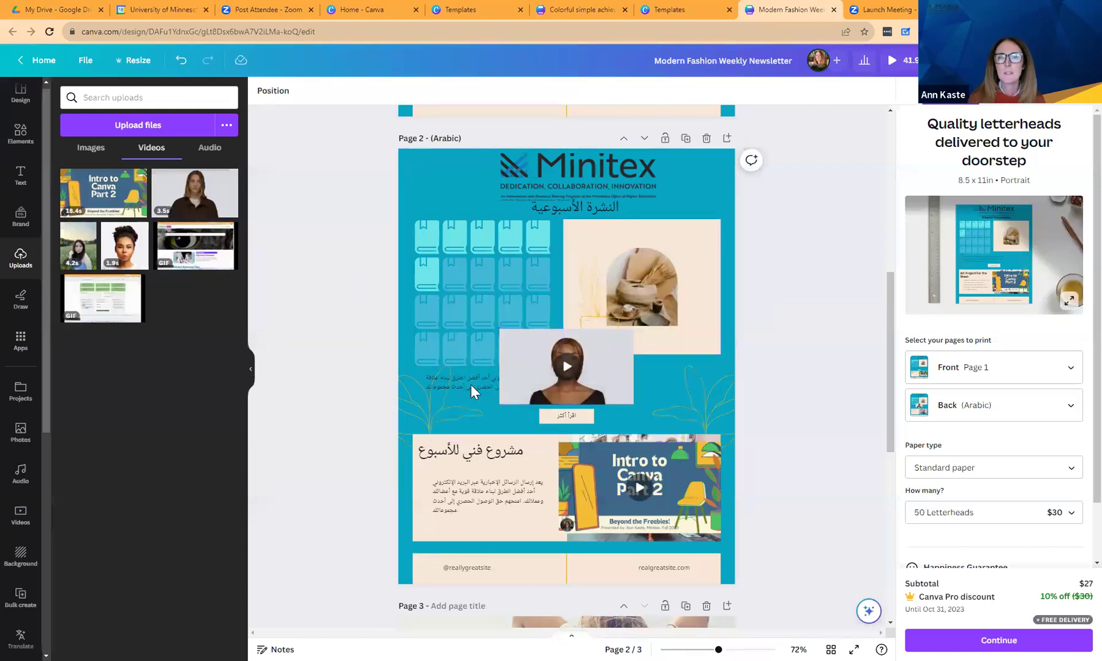
mouse_move(615, 385)
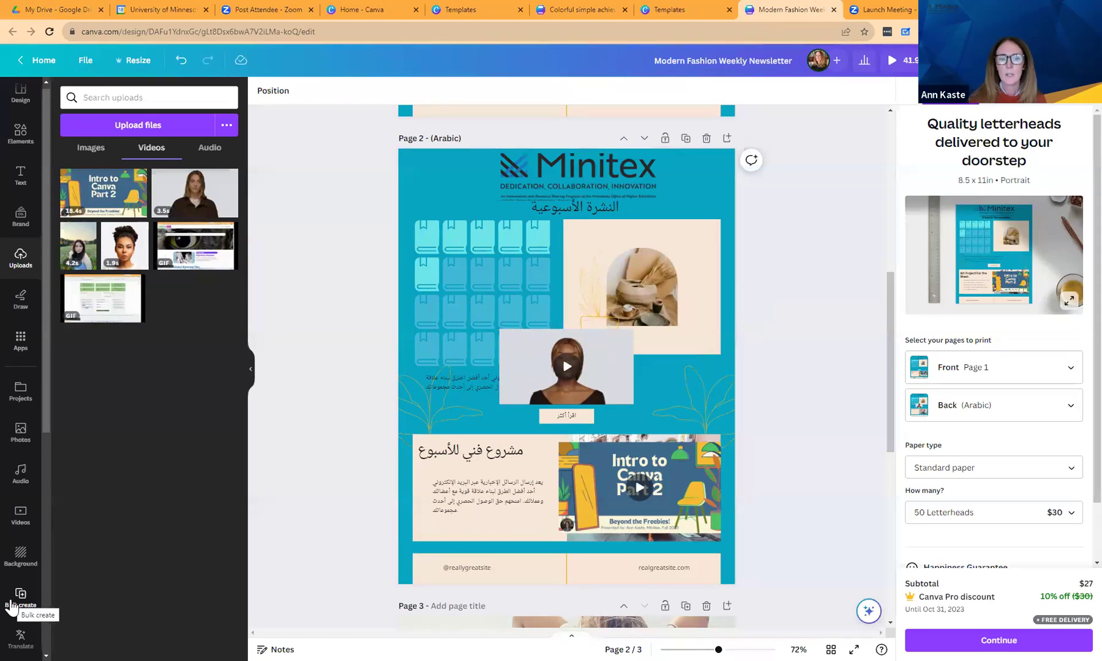
Build a manual bulk-create data table with an extra text column.
left_click(11, 606)
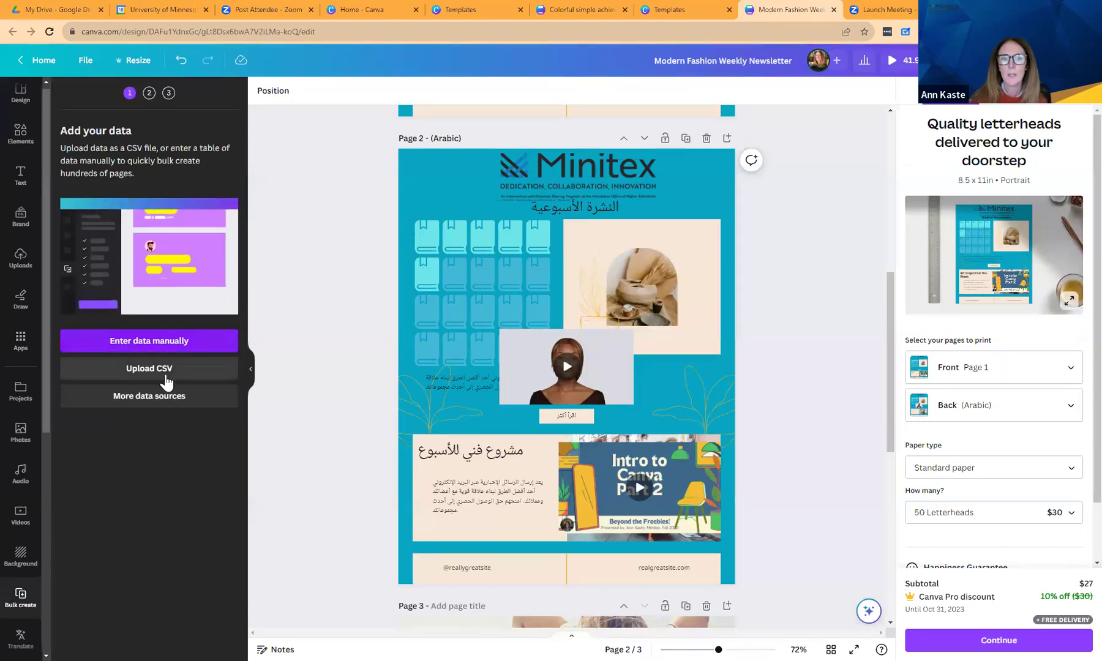
left_click(163, 352)
left_click(230, 162)
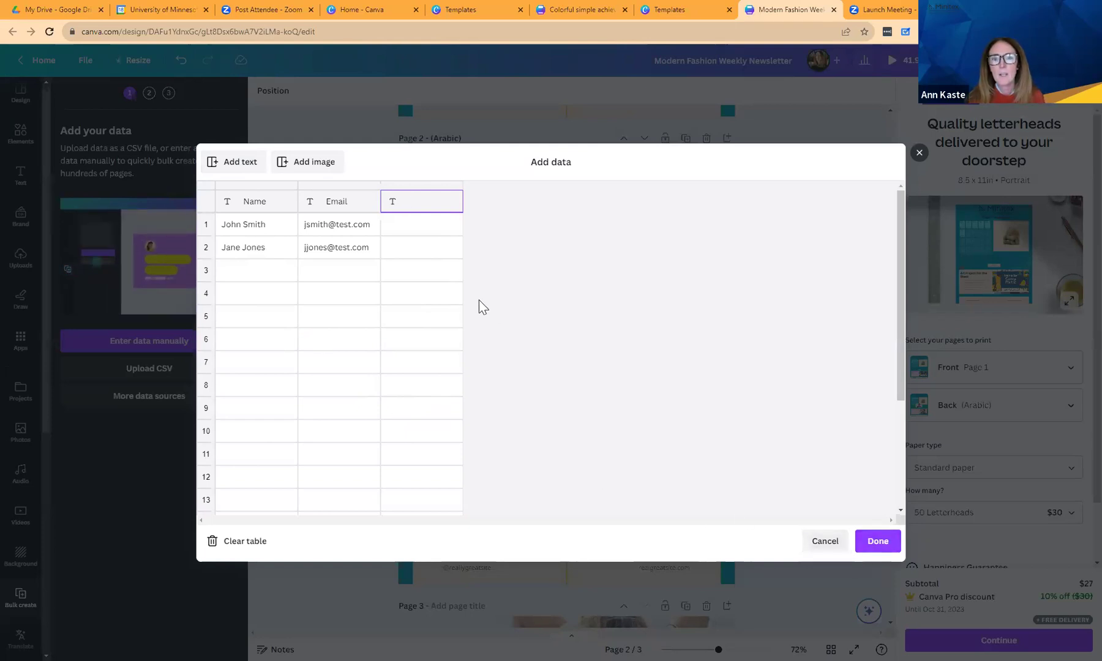
left_click(399, 227)
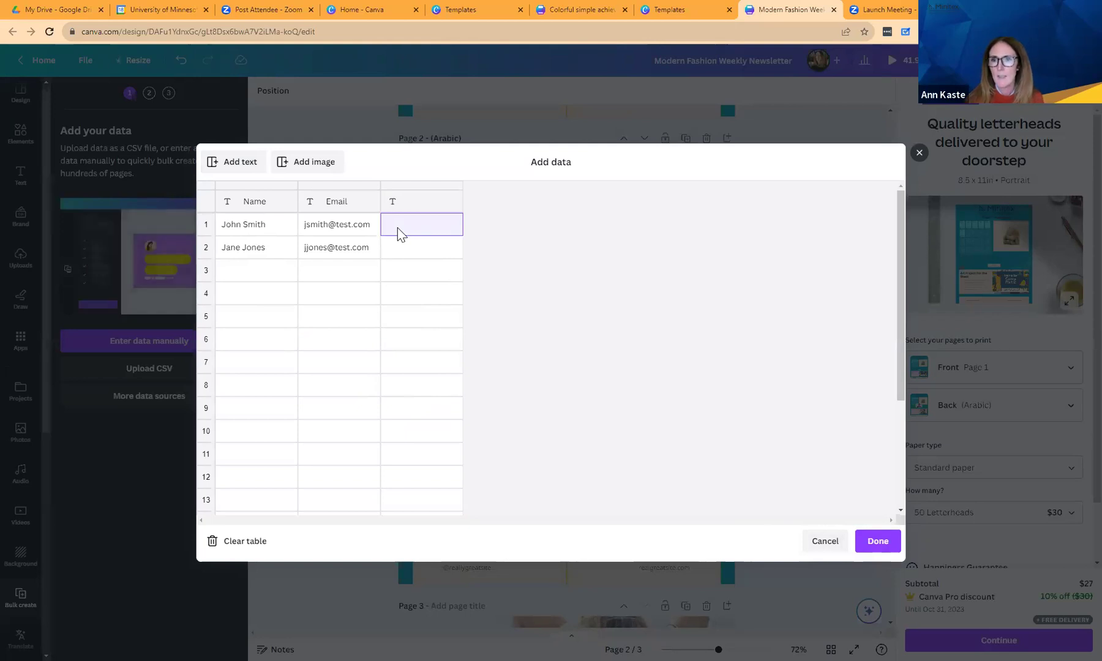
left_click(884, 546)
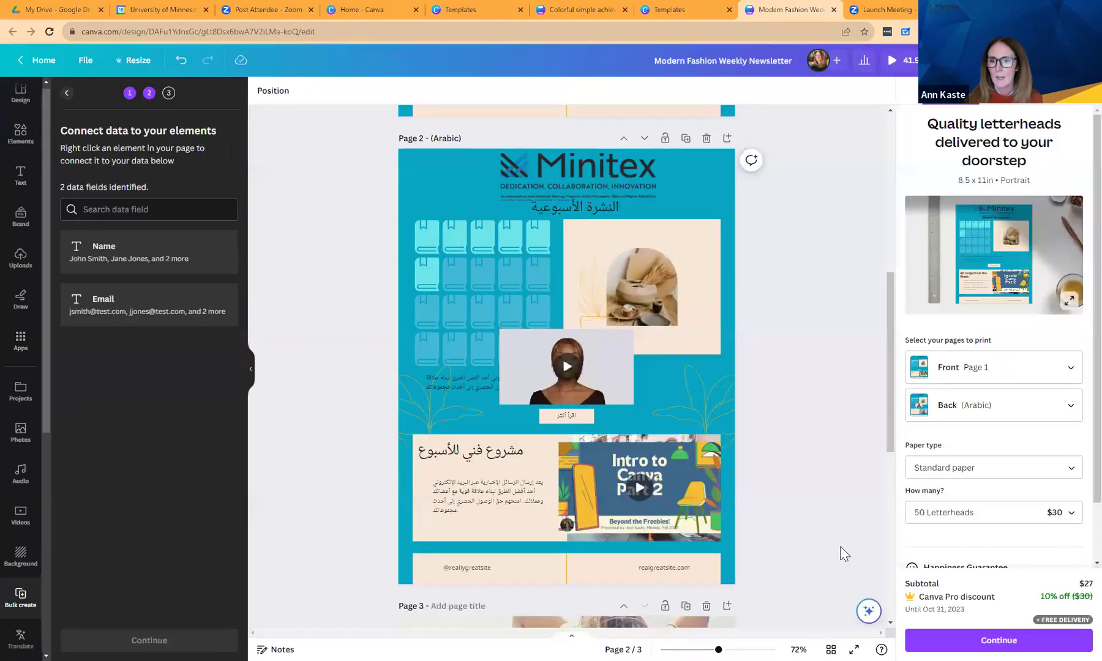
Select the Arabic body text on page 2, then open D-ID AI Presenters.
left_click(488, 499)
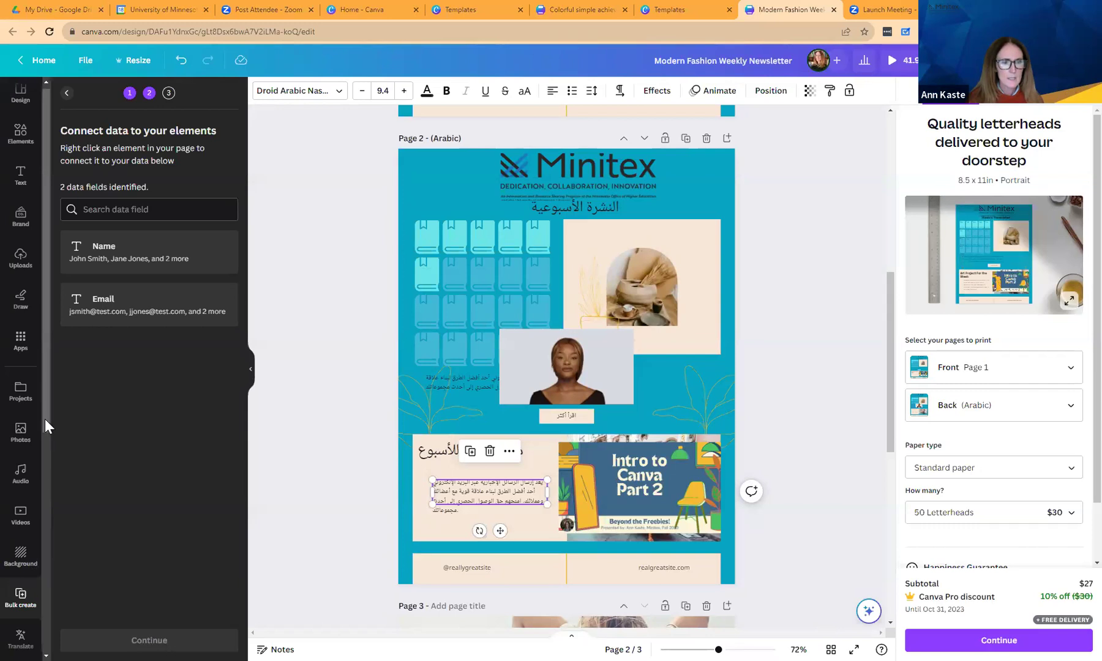
left_click_drag(45, 418, 42, 611)
left_click(20, 431)
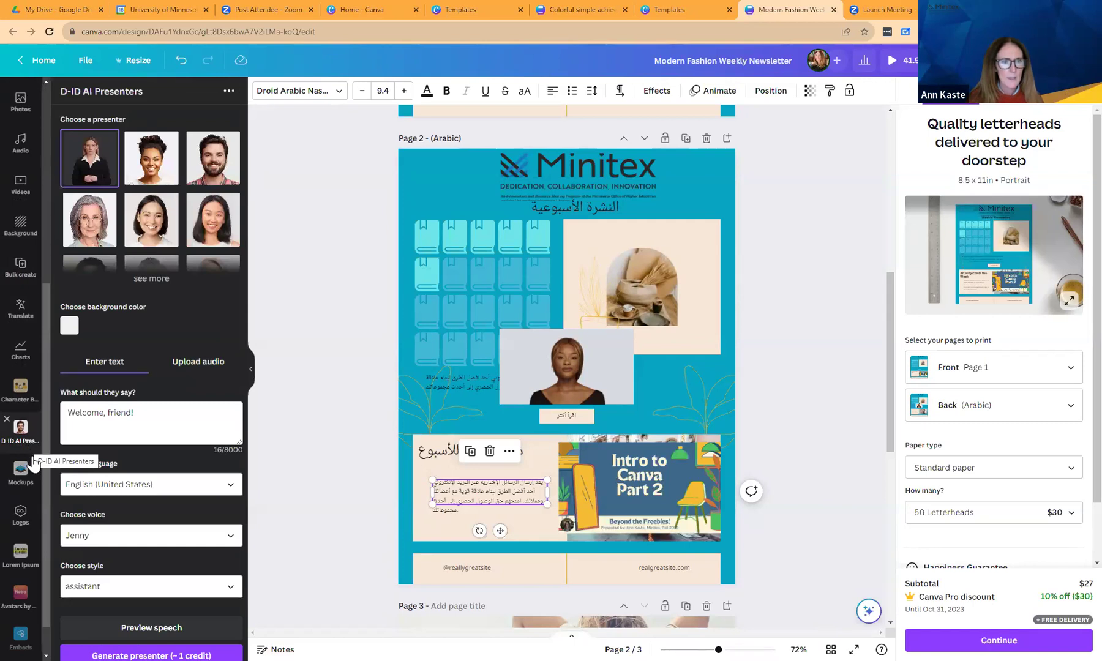
Expand the D-ID presenter grid with see more and scroll through all presenter options.
left_click_drag(43, 455, 52, 346)
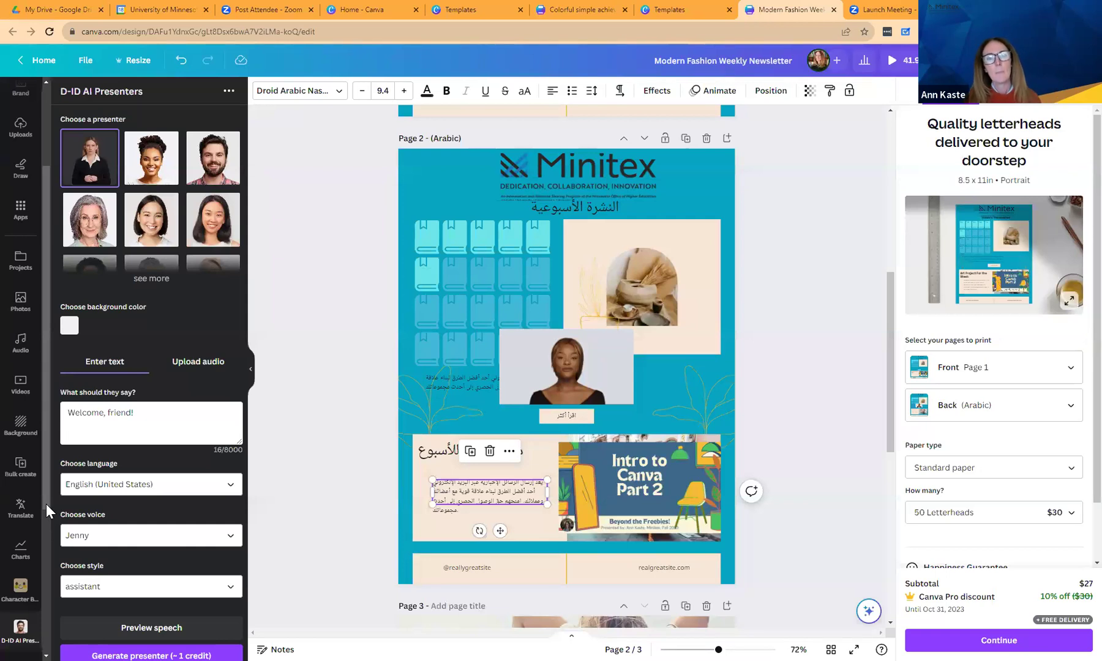
scroll(40, 533, "down", 1)
left_click_drag(42, 511, 50, 466)
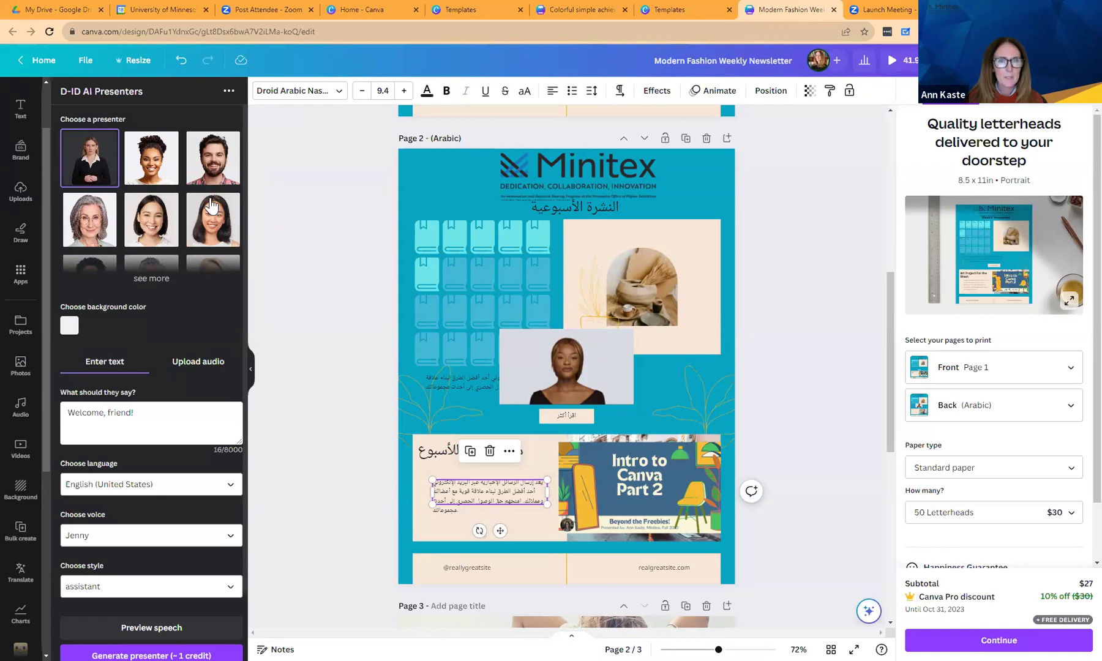
scroll(244, 196, "down", 1)
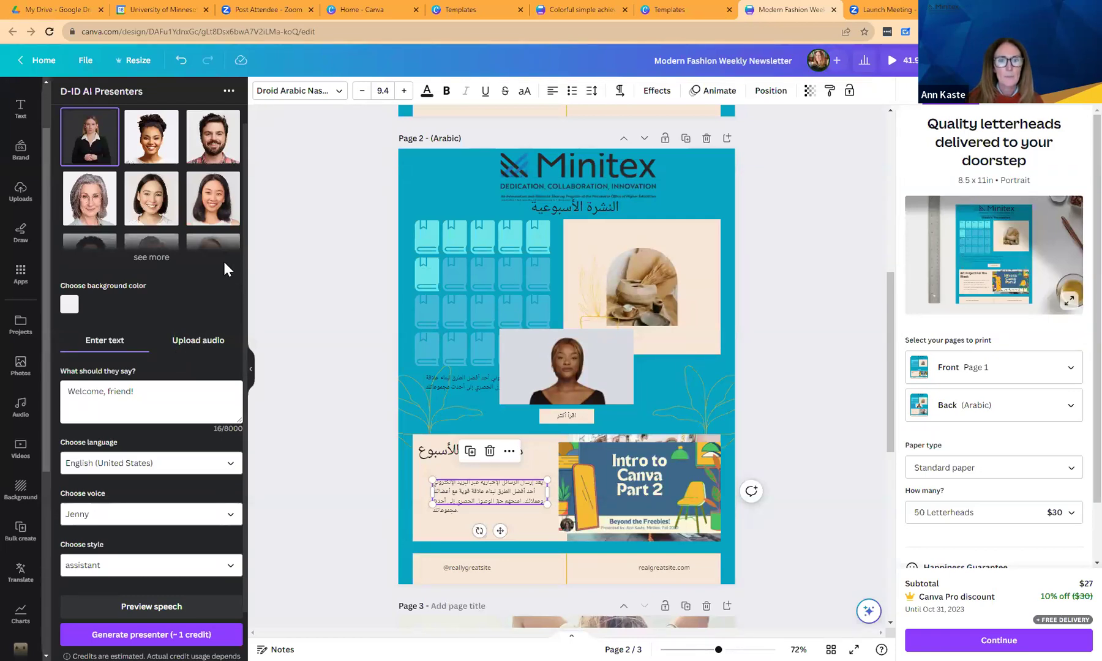
scroll(244, 208, "down", 2)
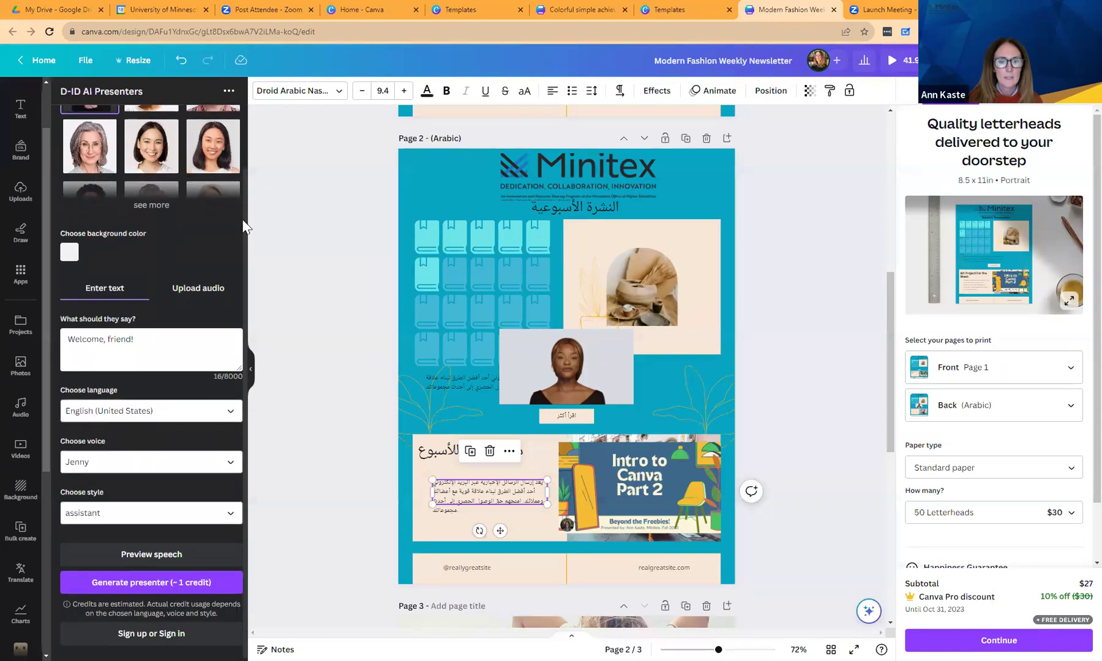
scroll(242, 254, "up", 2)
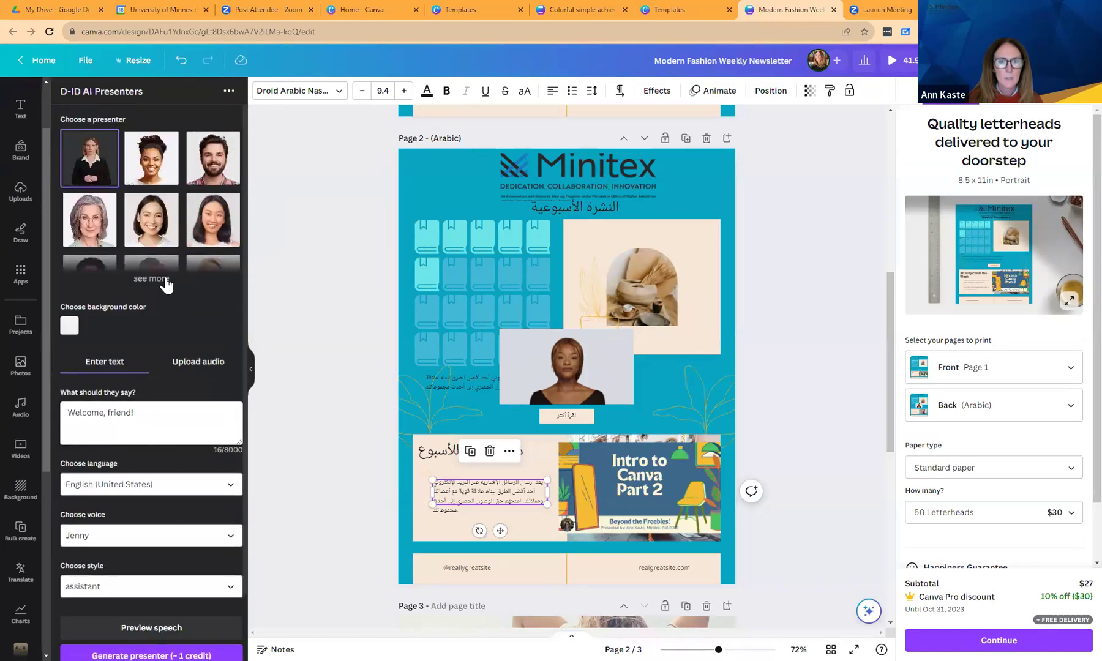
left_click(164, 280)
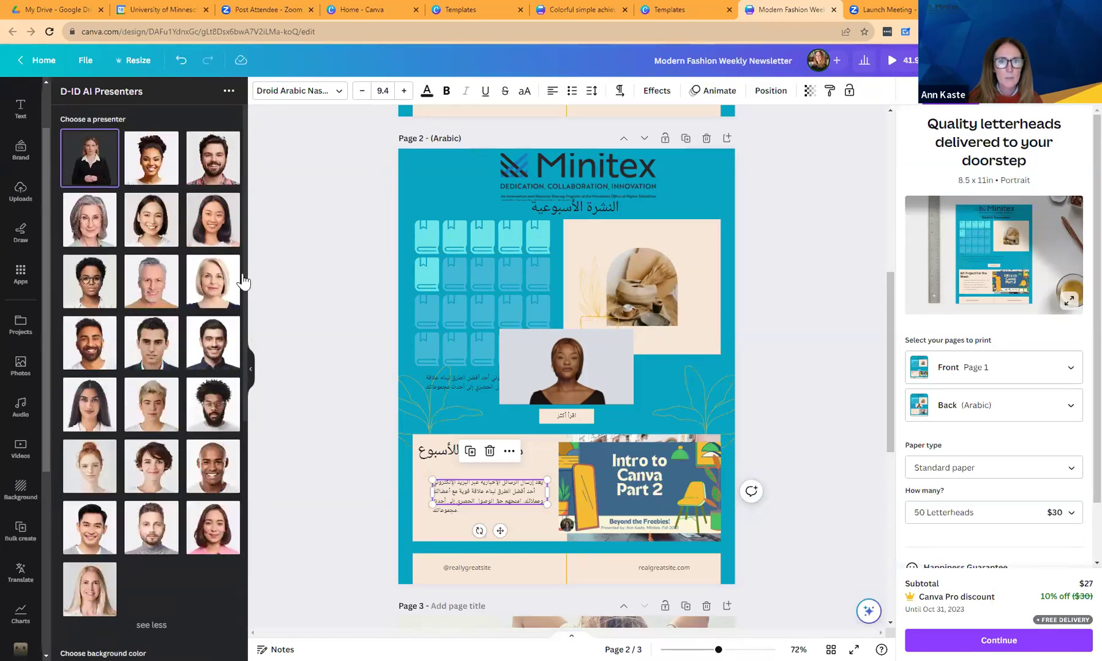
left_click(228, 92)
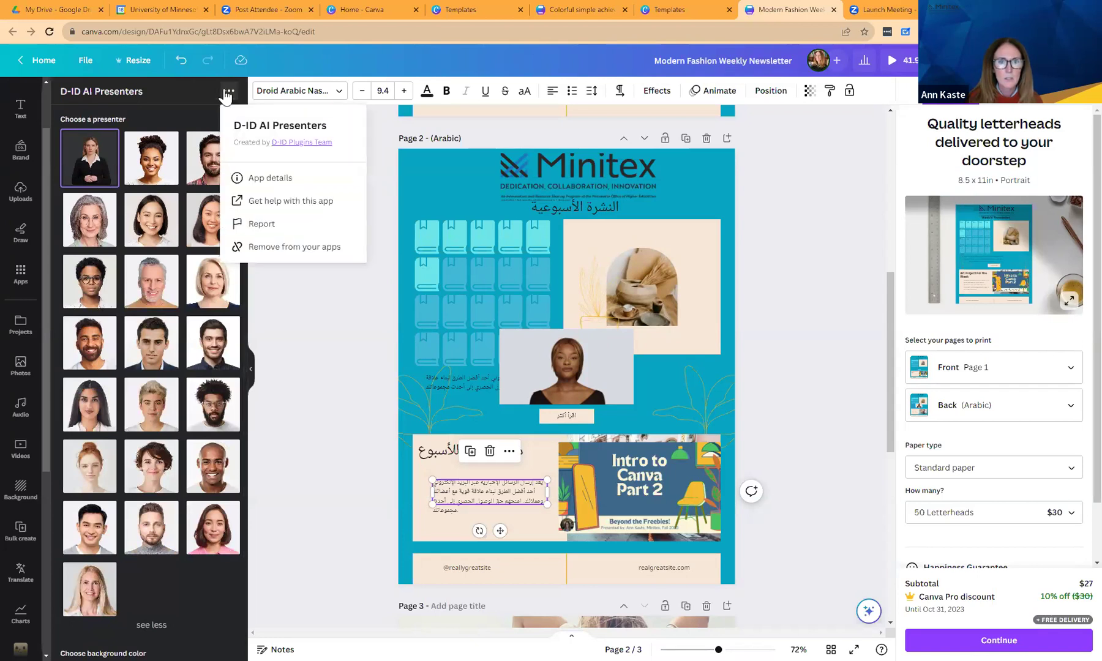
left_click(193, 97)
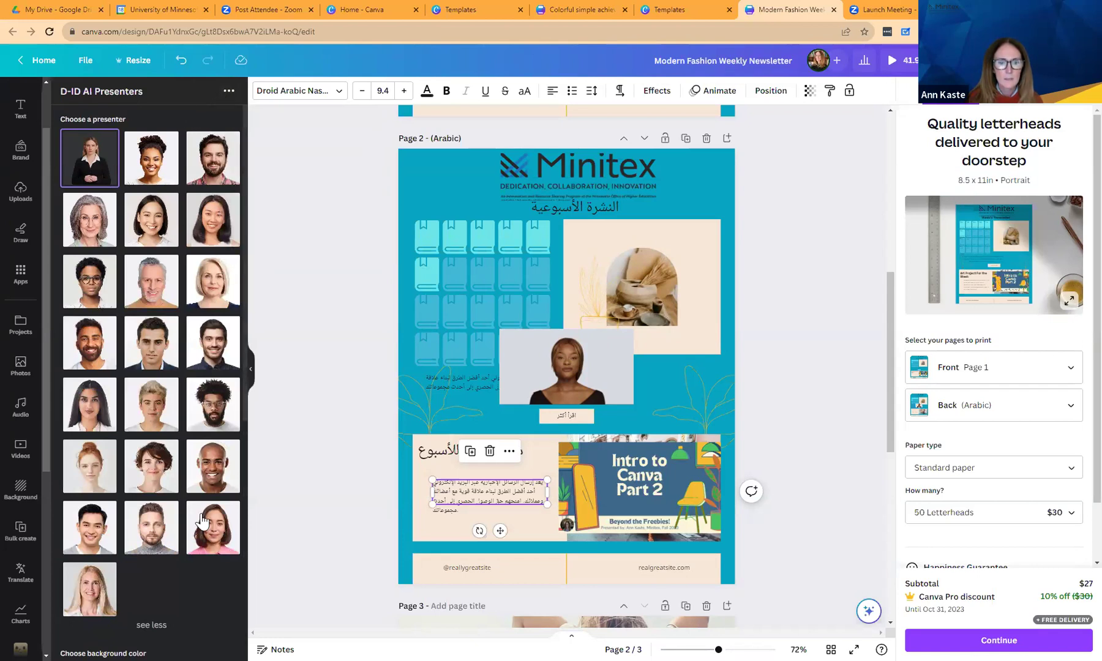
scroll(242, 343, "down", 7)
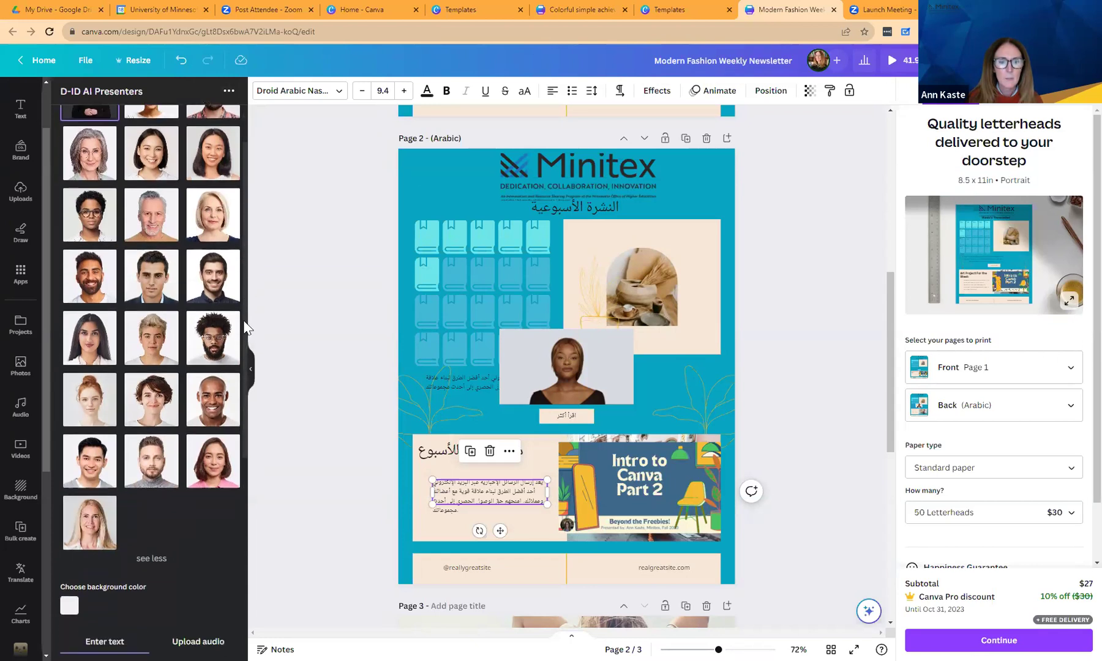
scroll(230, 483, "down", 1)
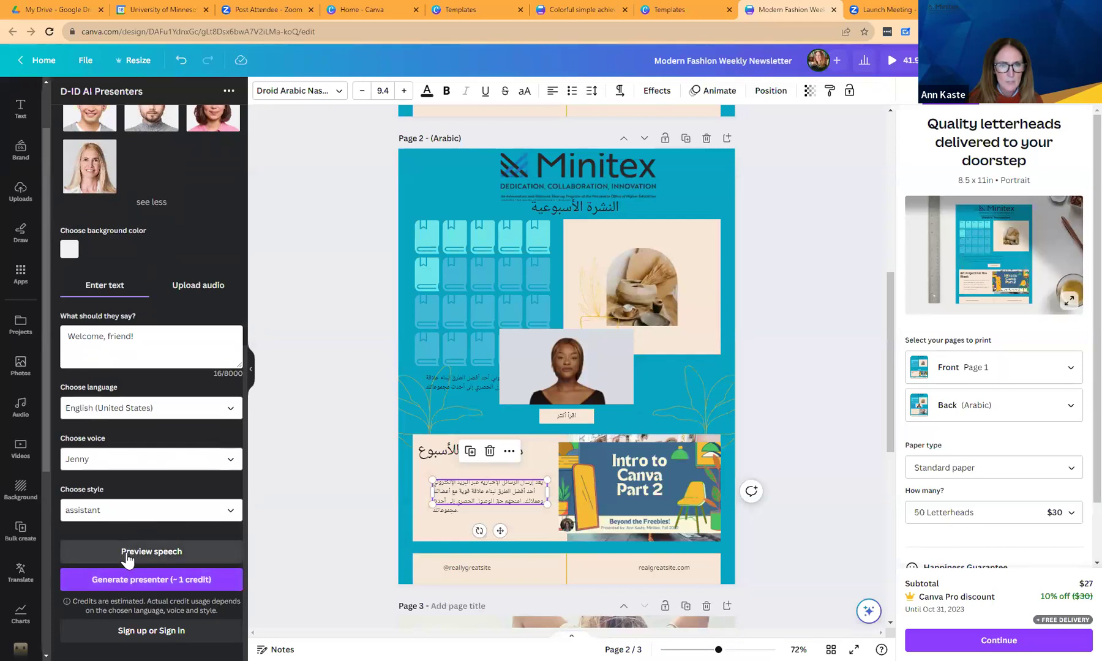
Pick the blonde presenter and edit her script to 'Welcome, friend we're at Canva class'.
left_click(82, 177)
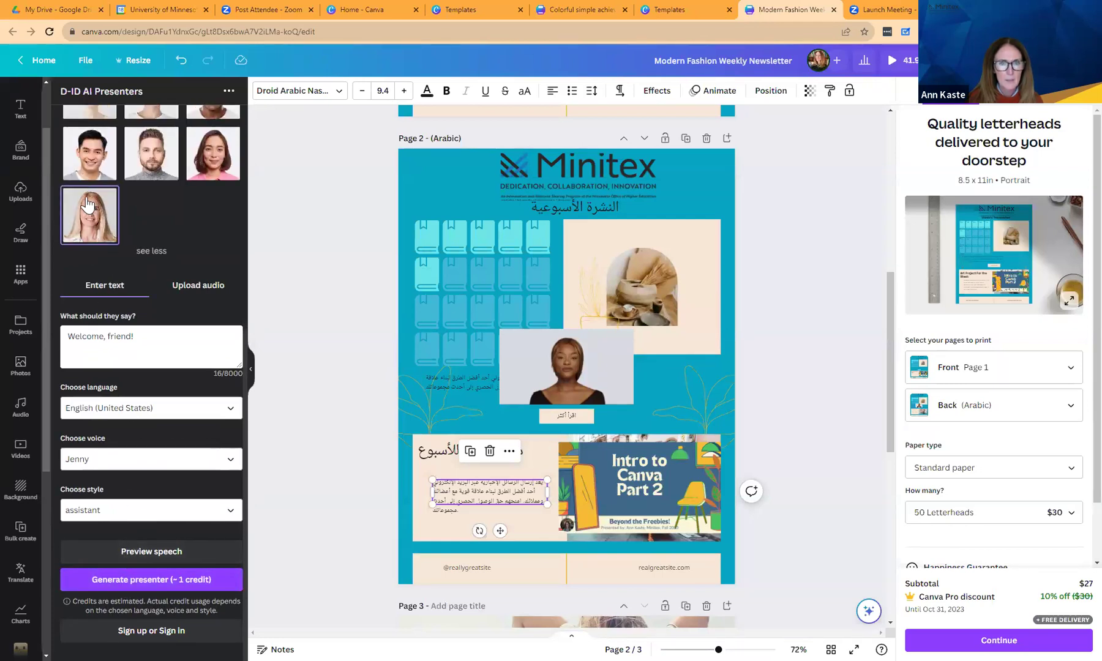
left_click(144, 346)
key("BackSpace")
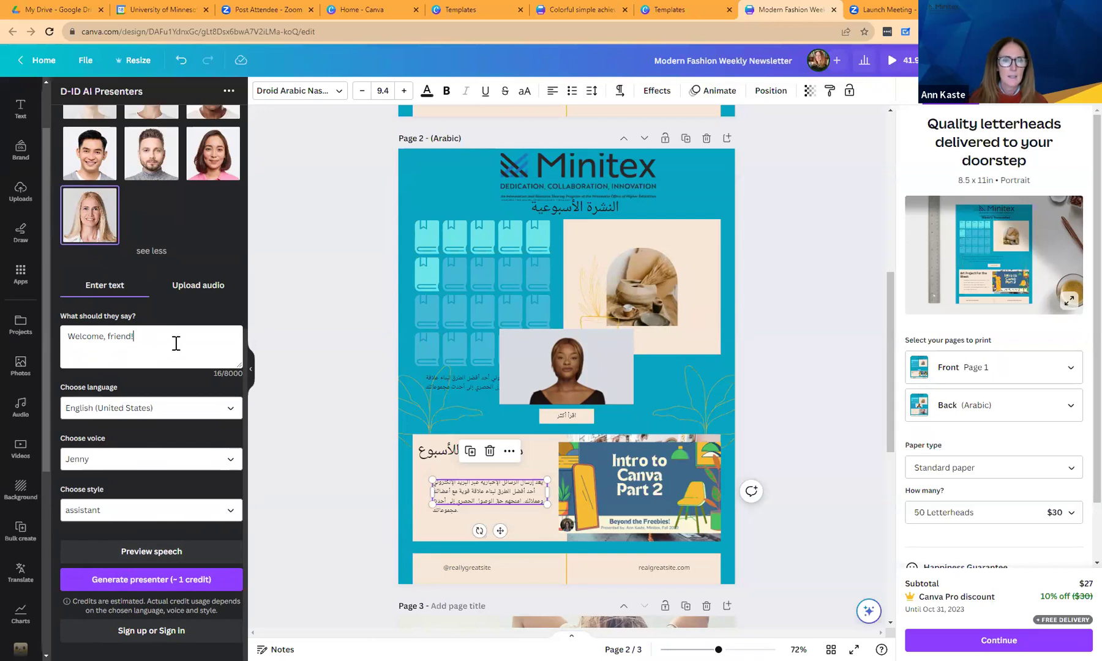
type("we'r")
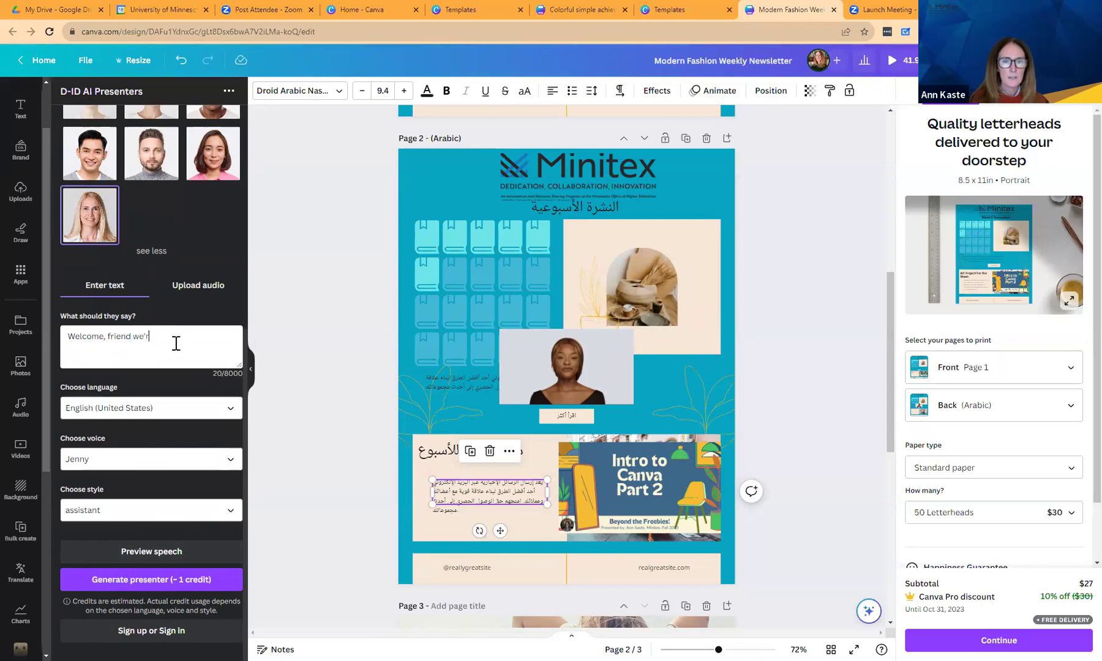
type("e at Canva ca")
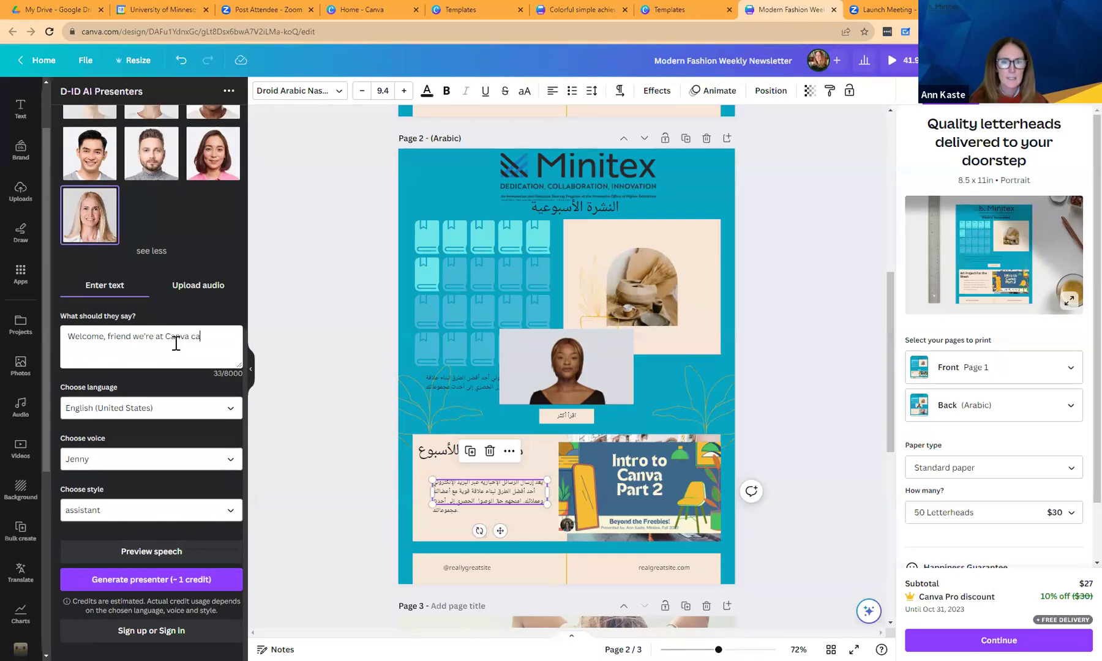
key("BackSpace")
type("lass")
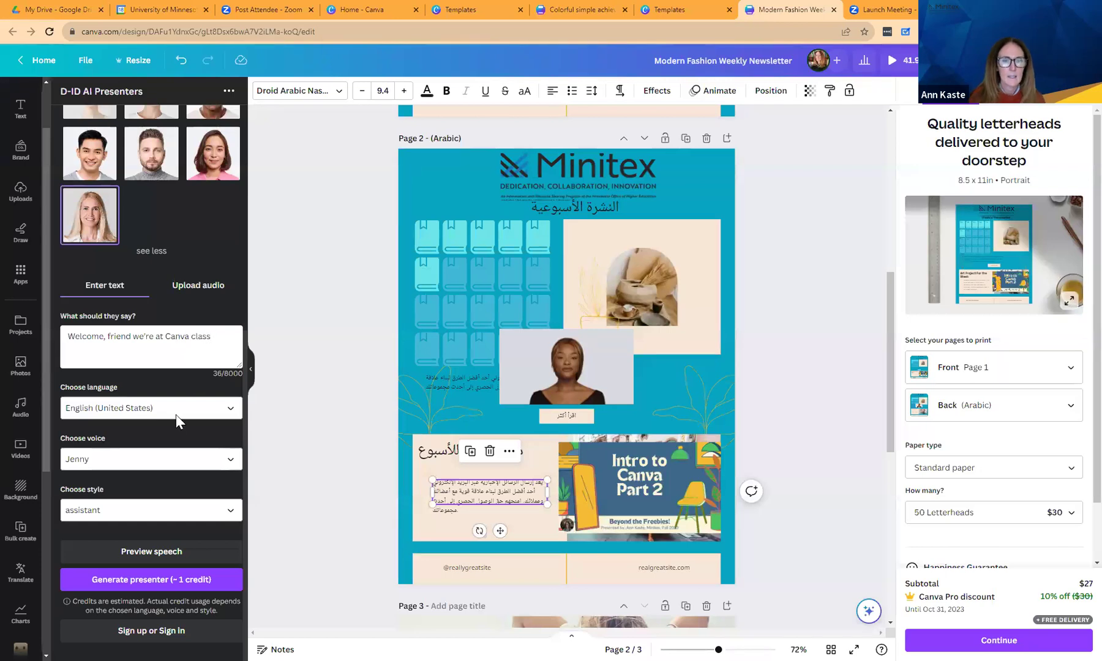
Set the speech language to English (Australia) and generate the presenter video.
left_click(182, 410)
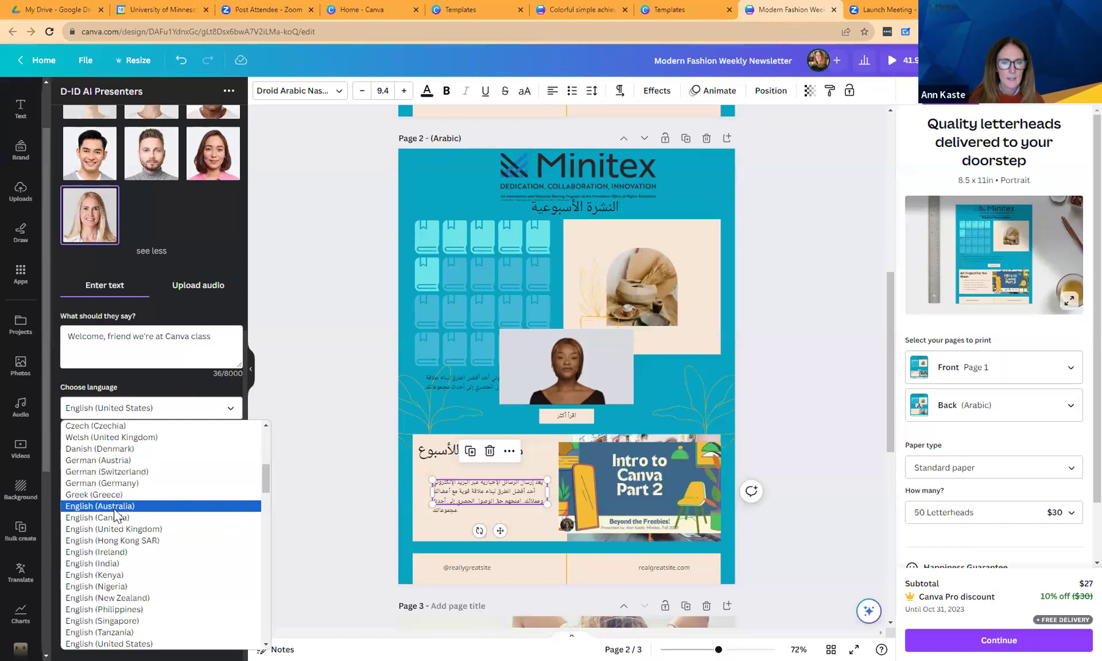
key("Return")
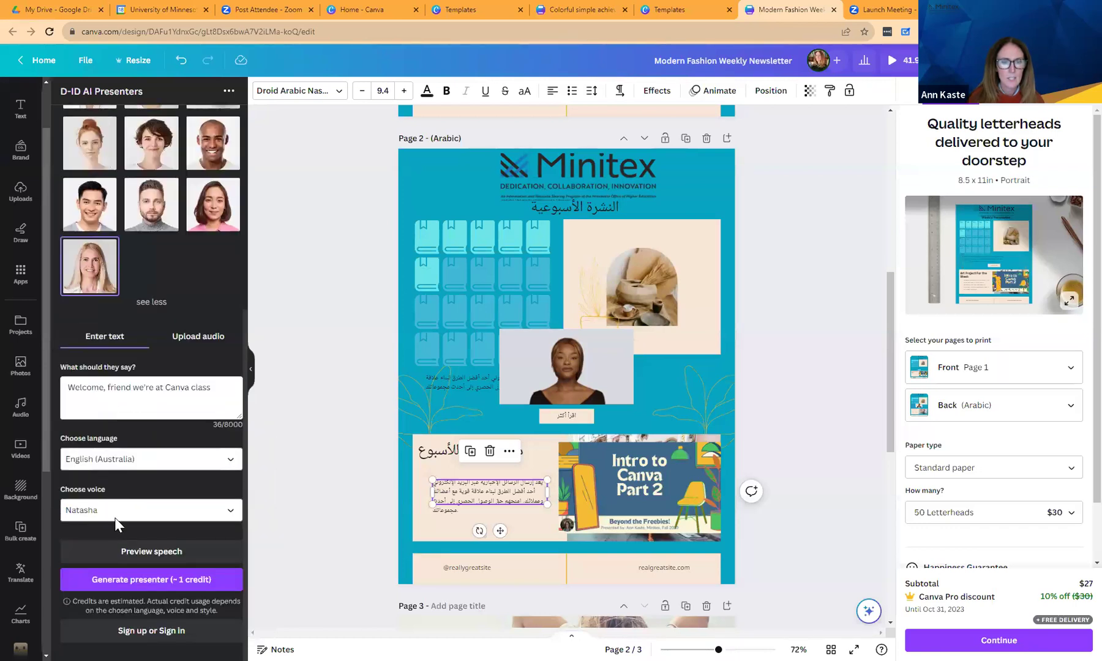
left_click(119, 580)
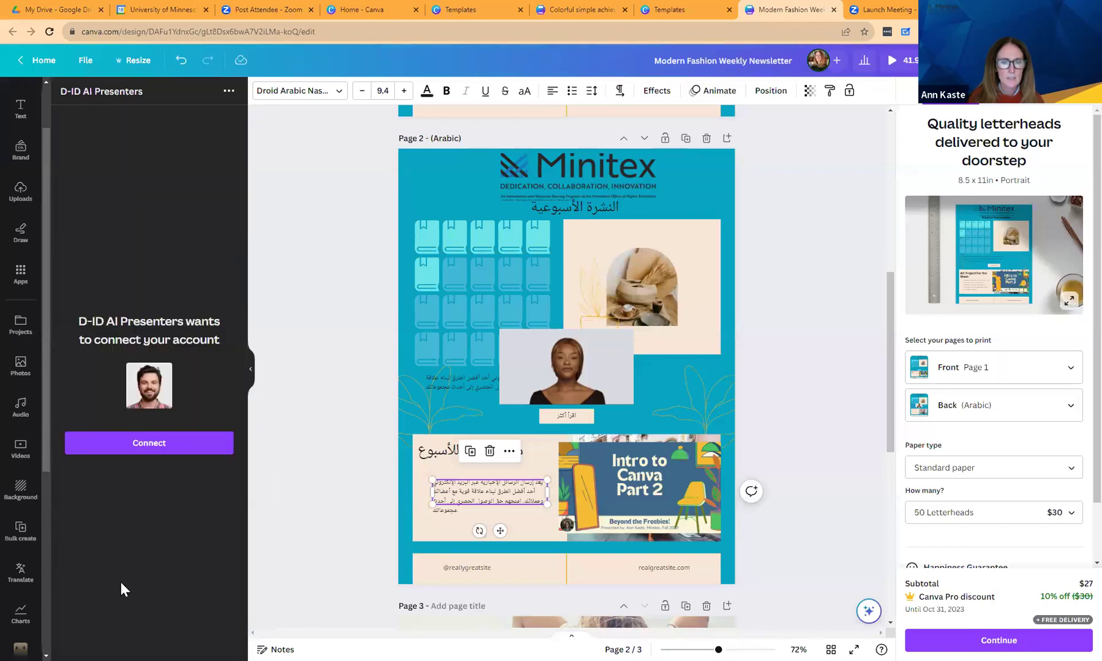
Attempt to connect a D-ID account, then cancel the login and return to presenter settings.
left_click(158, 444)
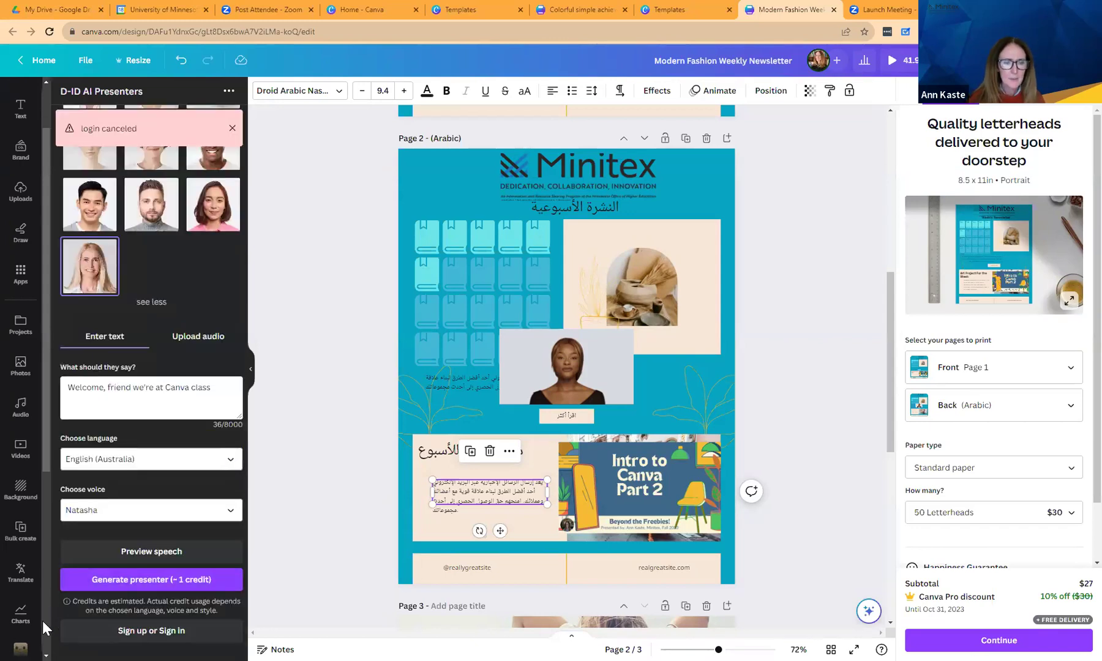
scroll(43, 627, "down", 5)
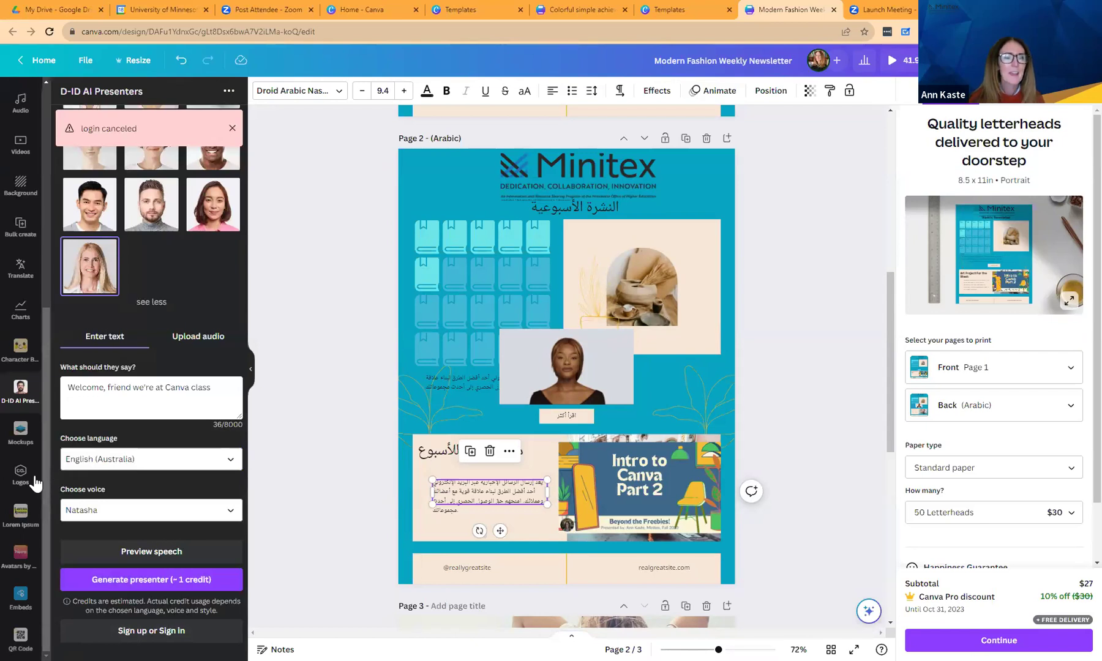
Dismiss the login-canceled warning, scroll the D-ID presenter grid, and check the app's options menu.
scroll(45, 469, "up", 5)
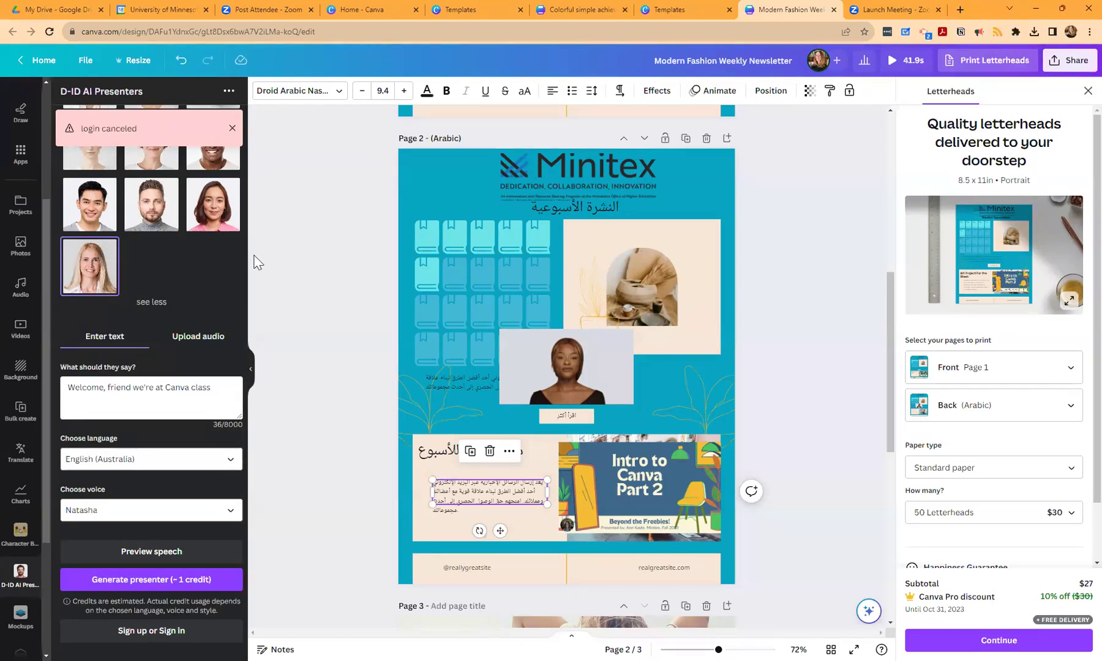
left_click(232, 128)
left_click_drag(243, 343, 244, 169)
left_click_drag(245, 227, 250, 131)
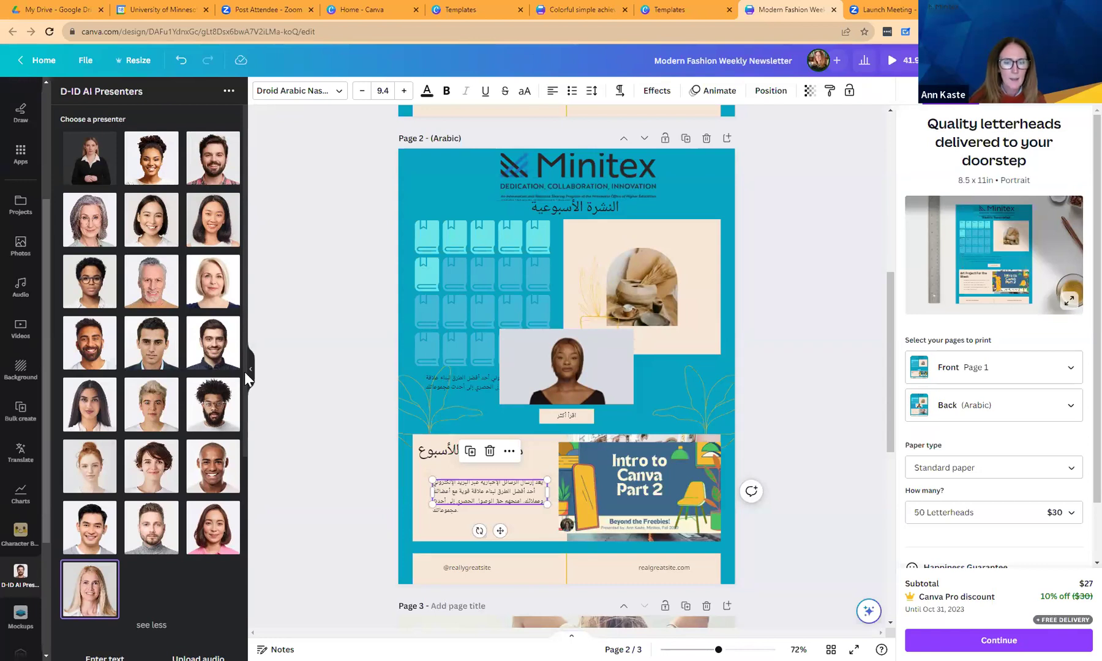
scroll(245, 376, "down", 2)
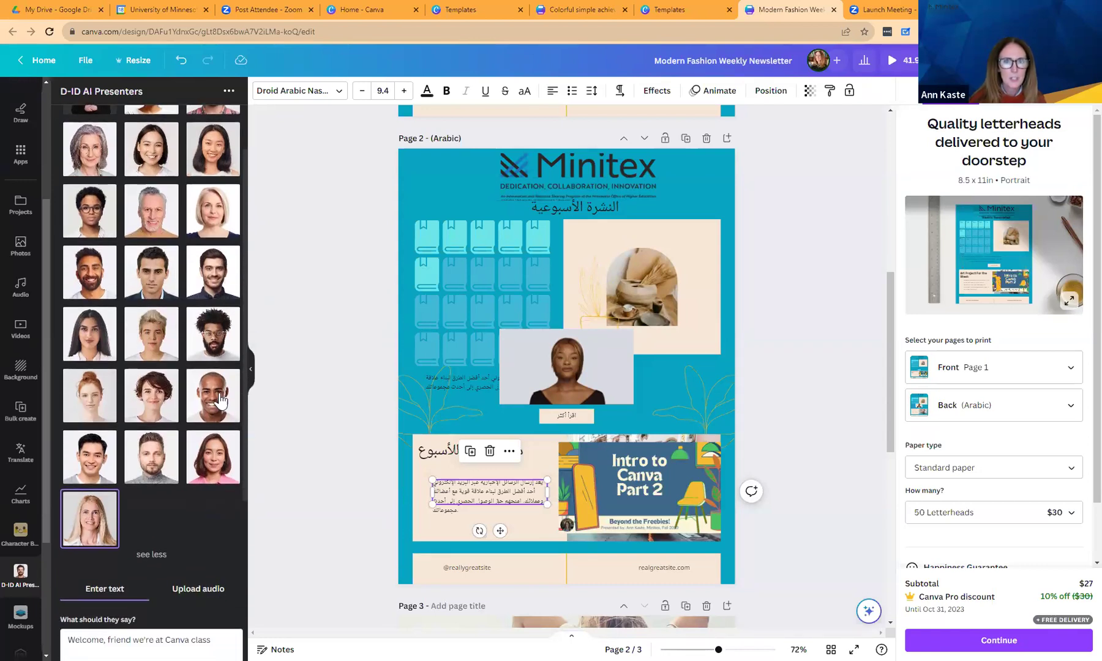
left_click(226, 91)
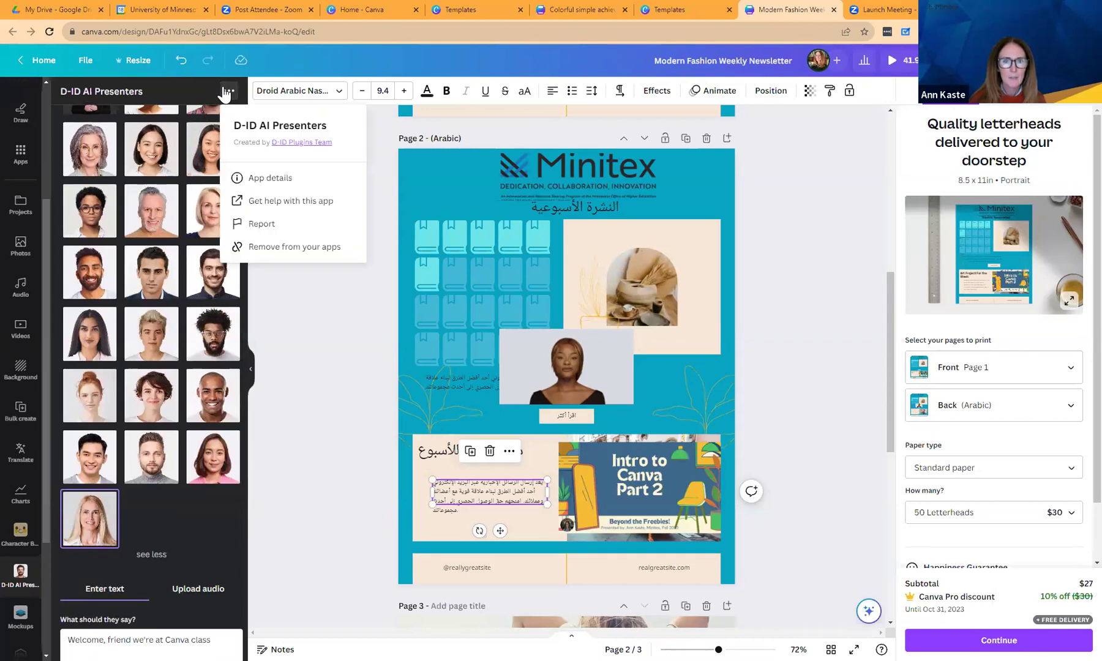
left_click(310, 366)
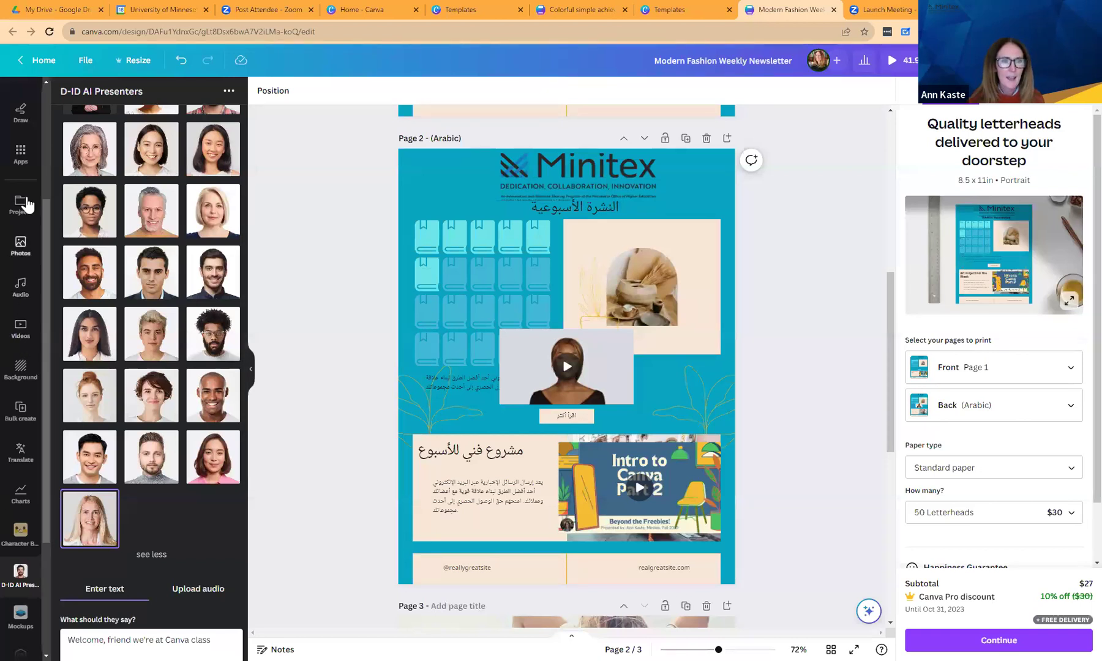
Open the Logos app under More from Canva to view the Brand Kit logos.
left_click(21, 158)
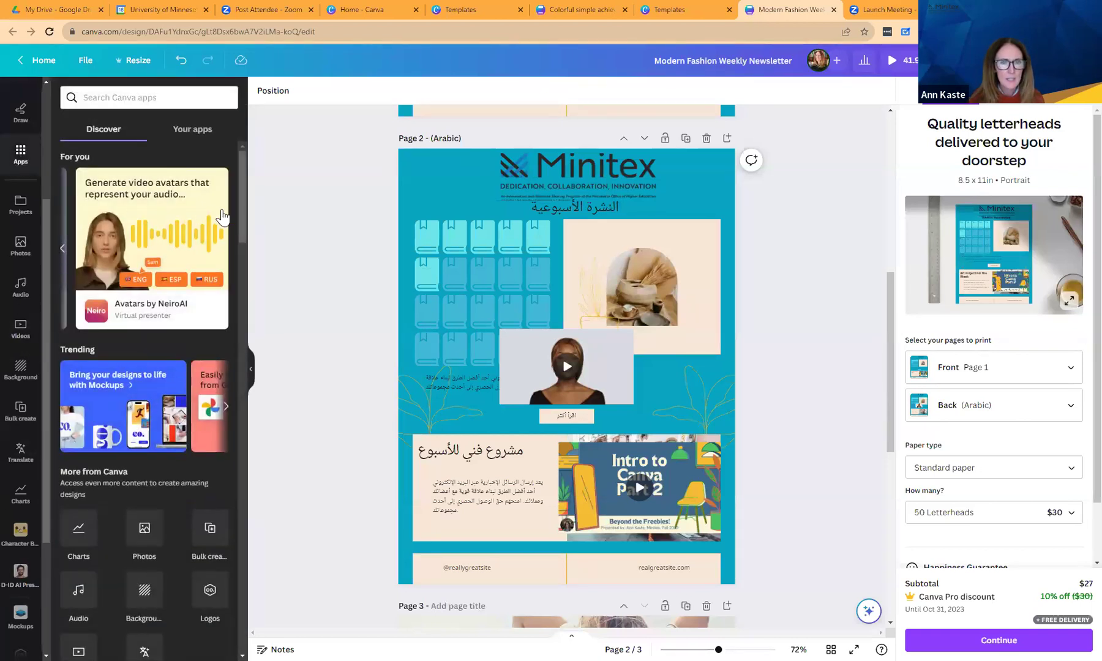
left_click_drag(239, 203, 240, 268)
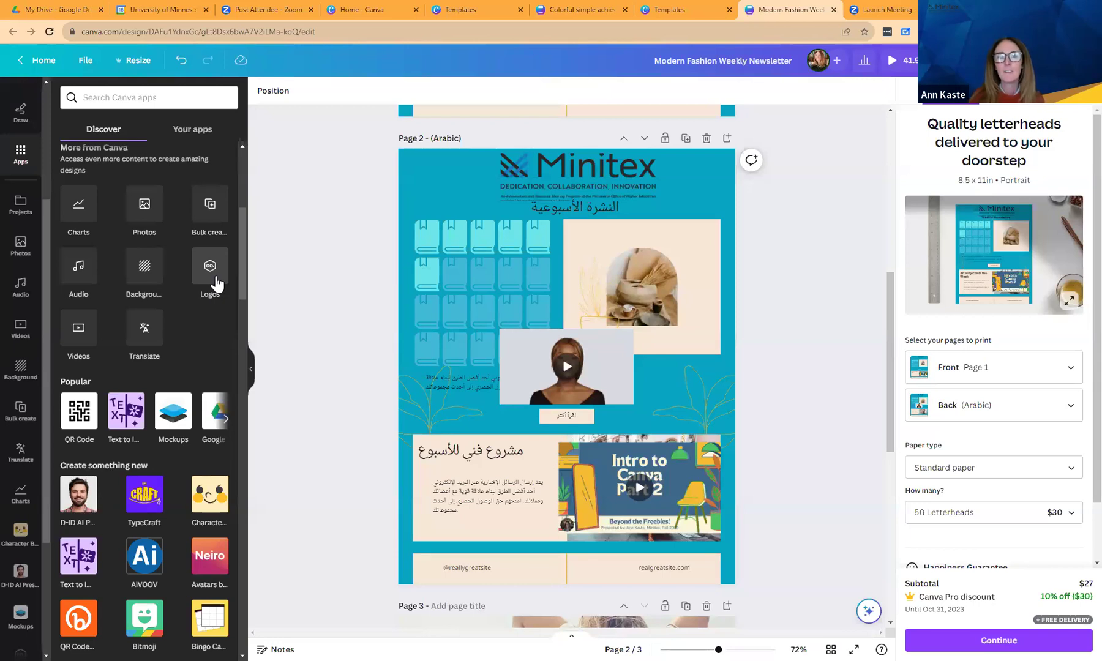
left_click(216, 279)
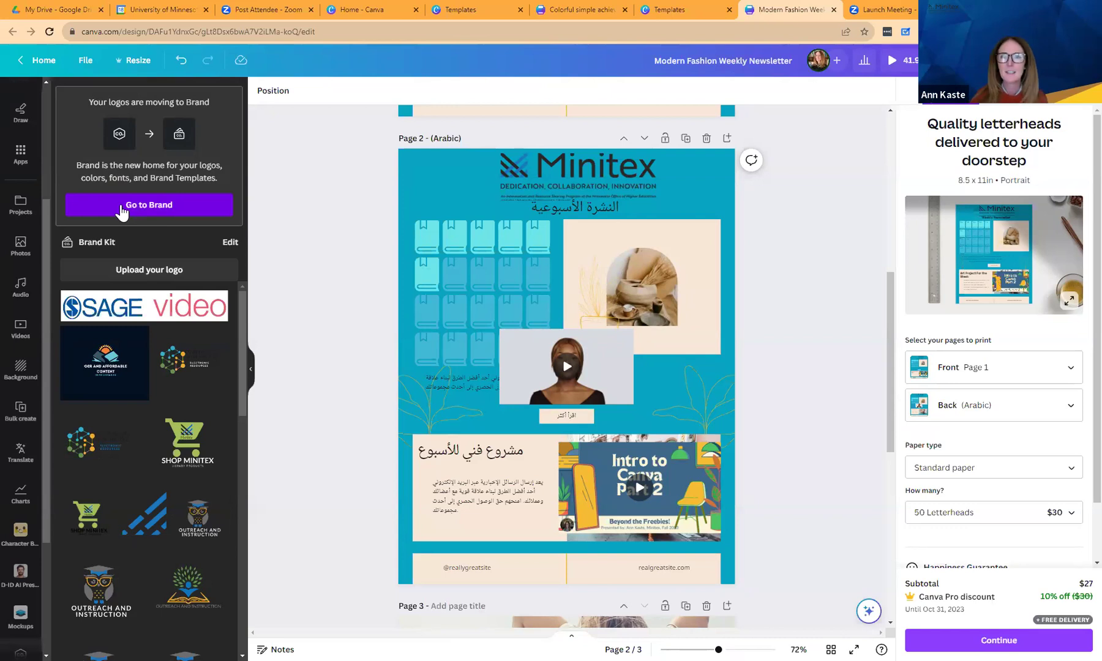
Browse the Apps list past the Popular carousel and content apps to the Google Maps app.
left_click(121, 208)
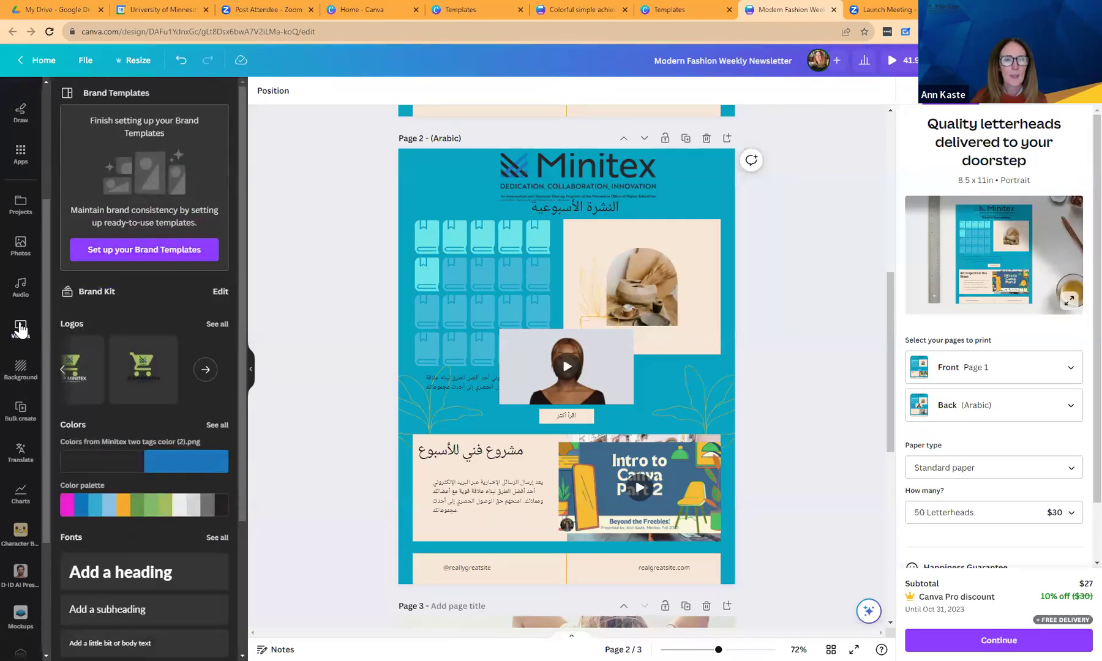
left_click(20, 153)
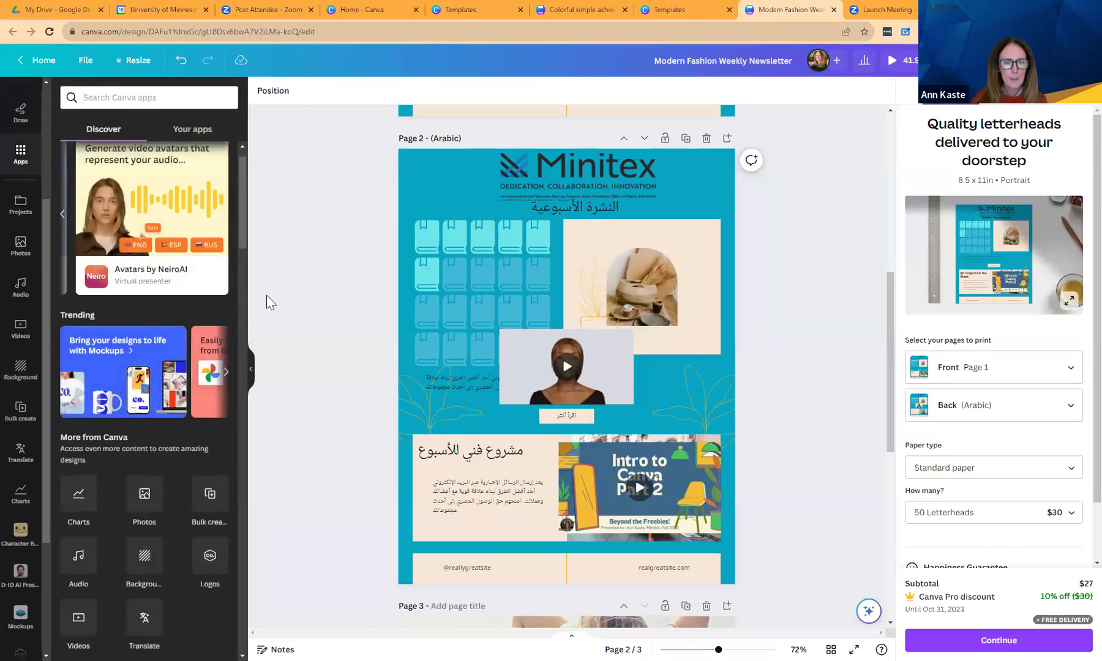
scroll(228, 352, "down", 6)
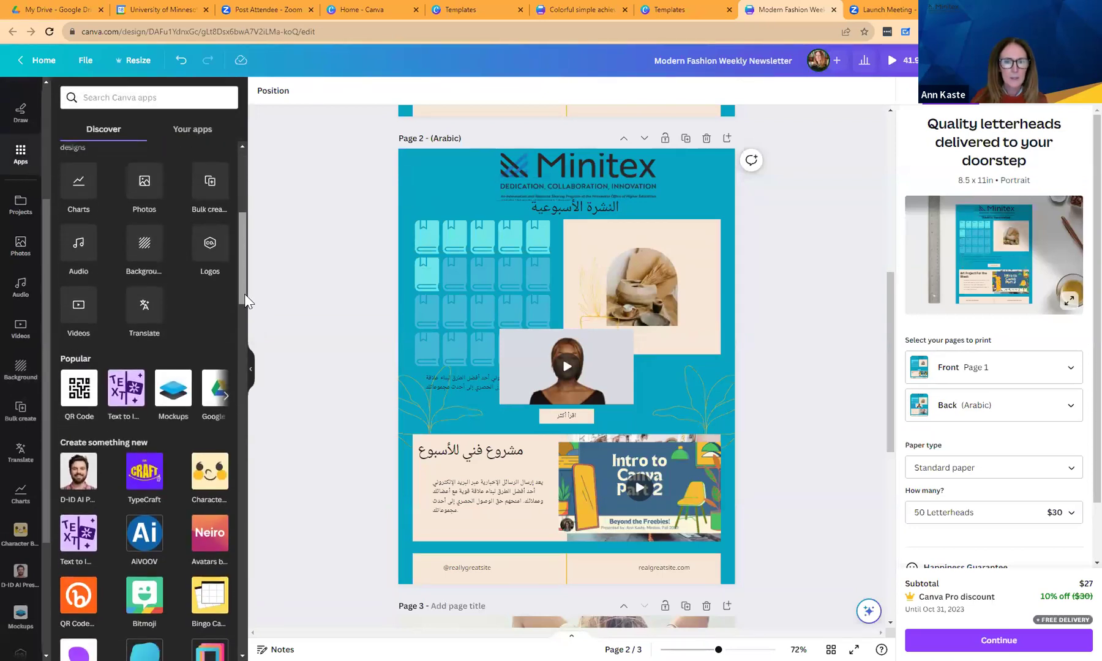
left_click(227, 342)
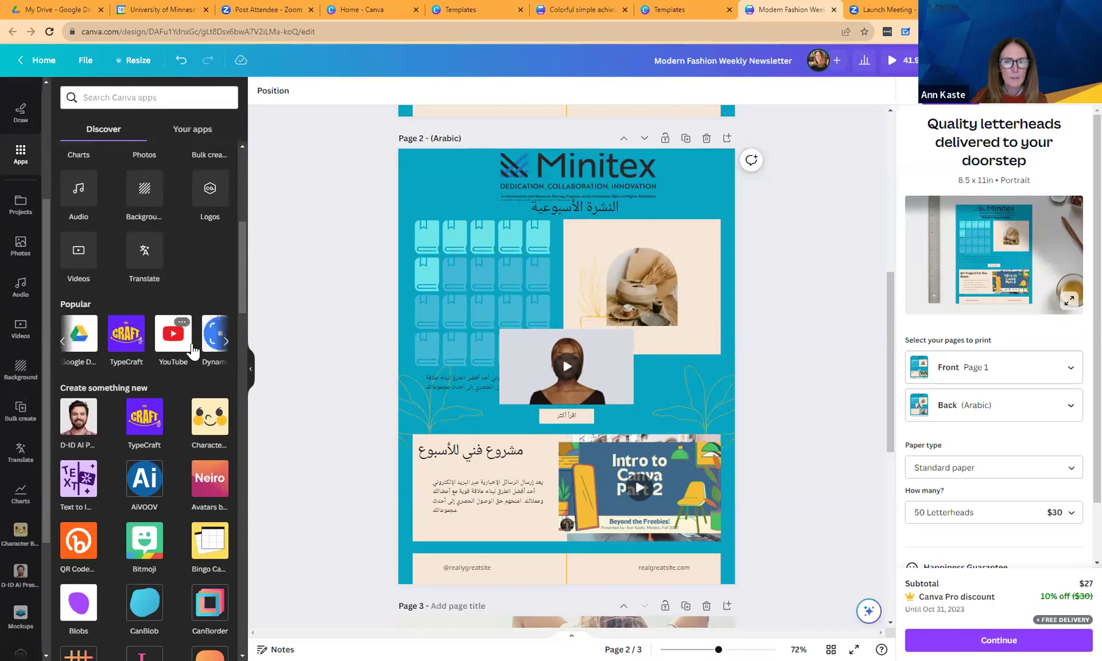
left_click(225, 341)
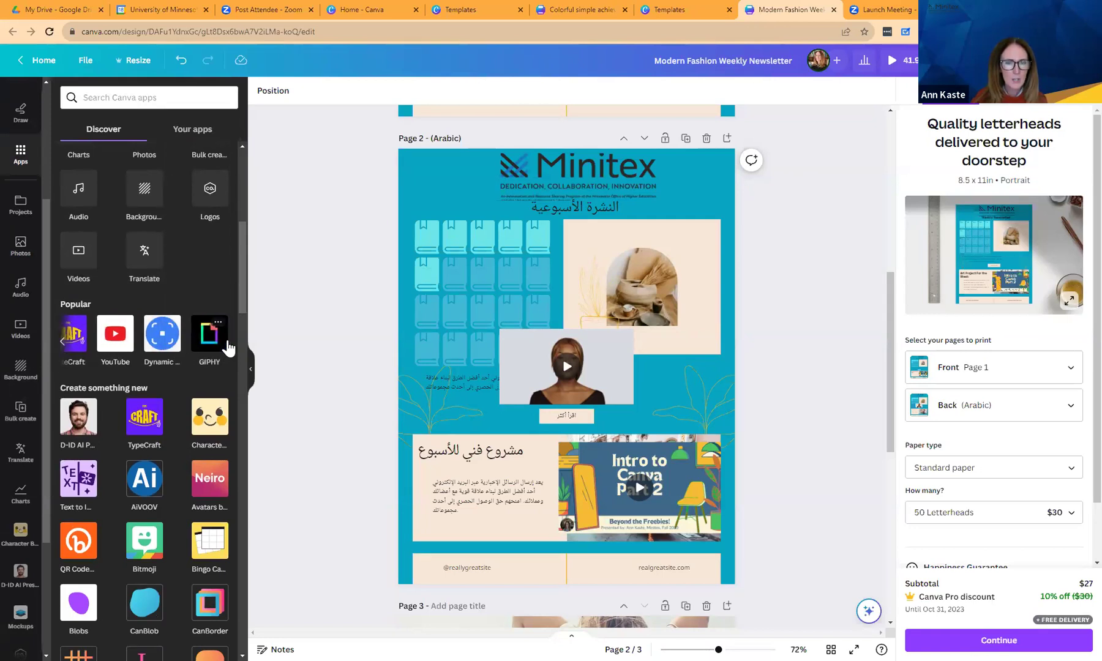
left_click_drag(238, 308, 252, 473)
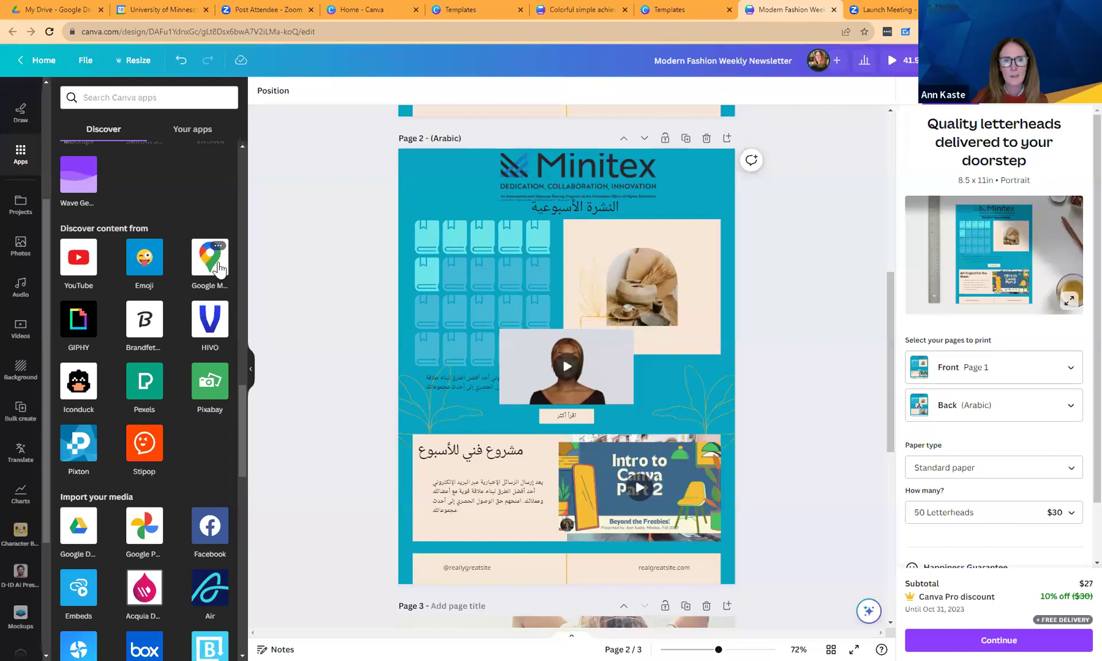
left_click(215, 267)
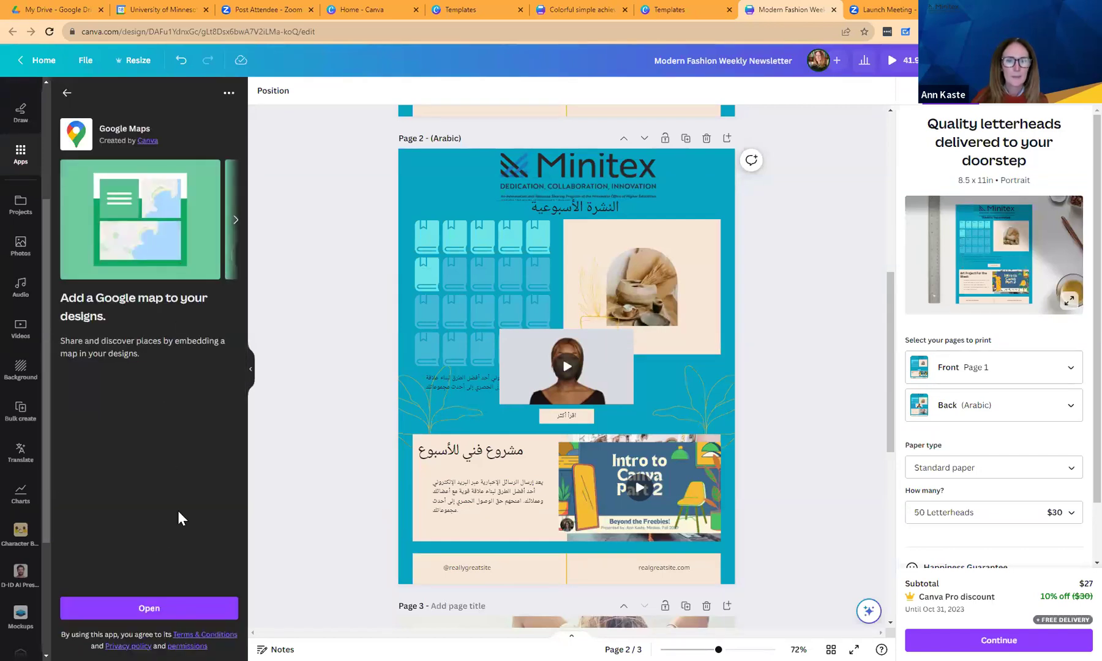
Embed a Google map of the Colosseum on Arabic page 2, then return to Canva home.
left_click(150, 609)
left_click(186, 222)
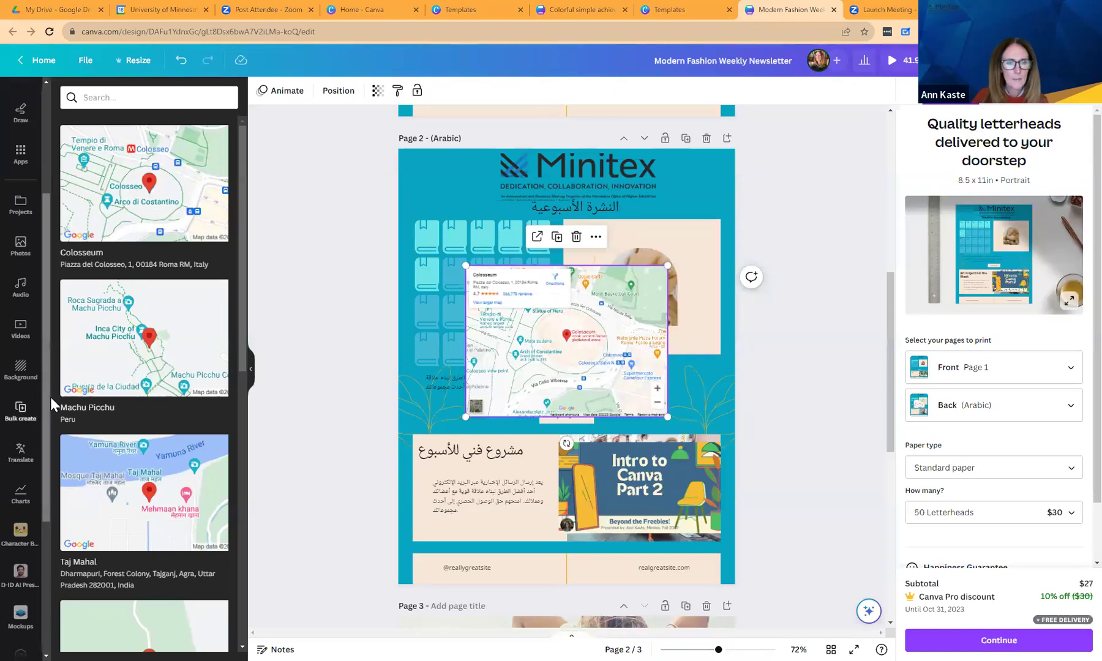
left_click_drag(50, 396, 43, 172)
left_click(22, 111)
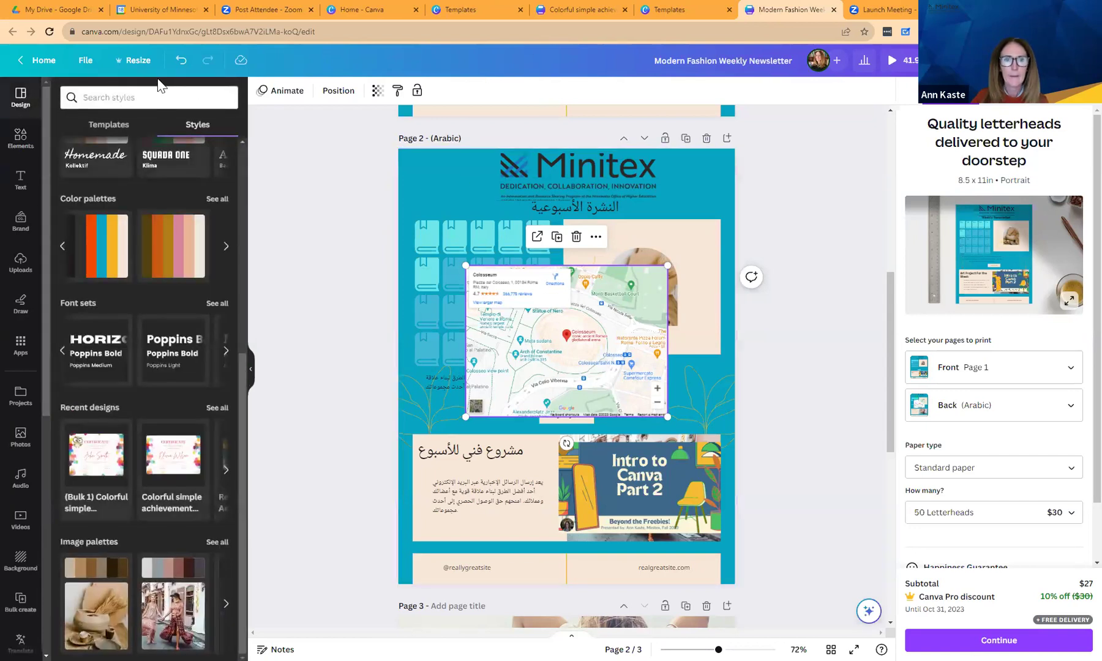
left_click(44, 61)
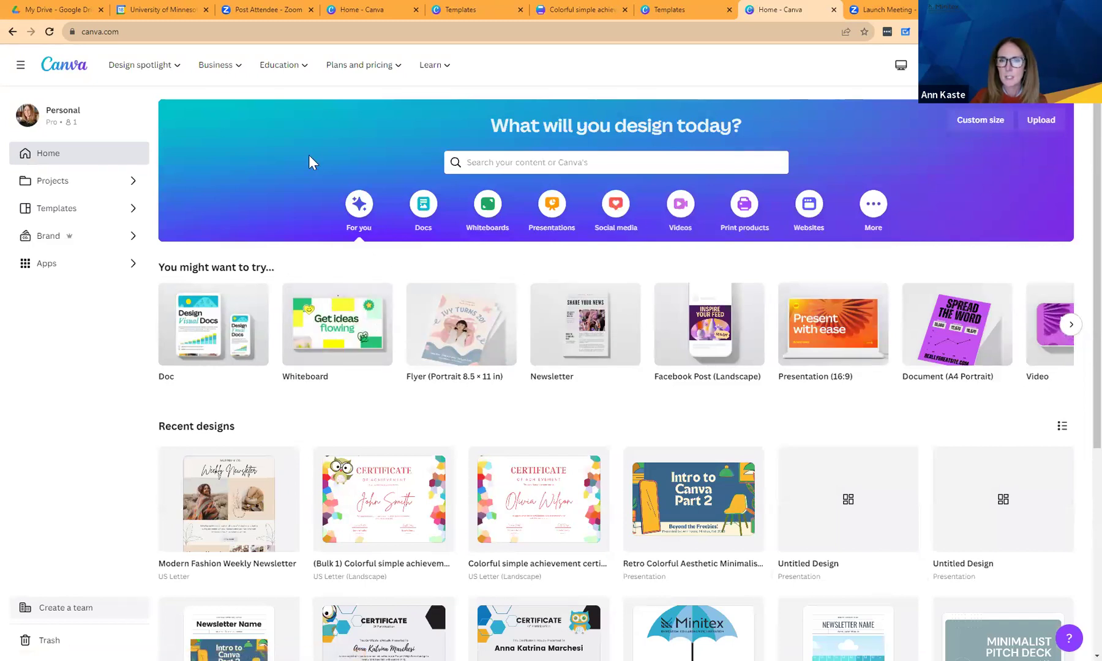
Open the Intro to Canva Part 2 presentation from Recent designs on the home page.
left_click(554, 208)
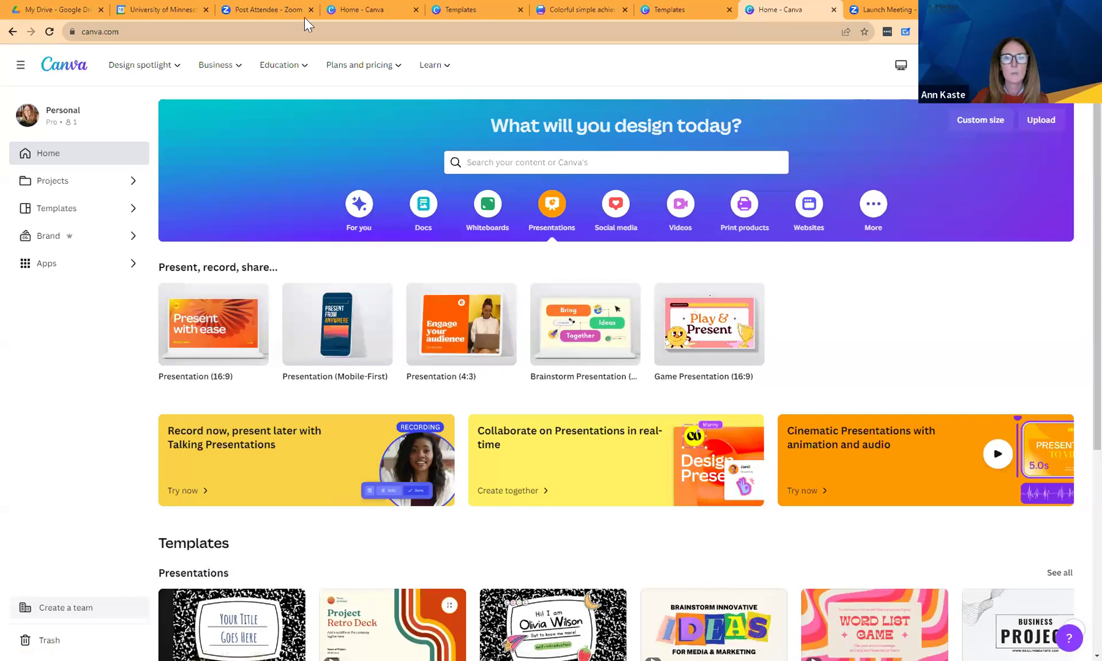
left_click(566, 8)
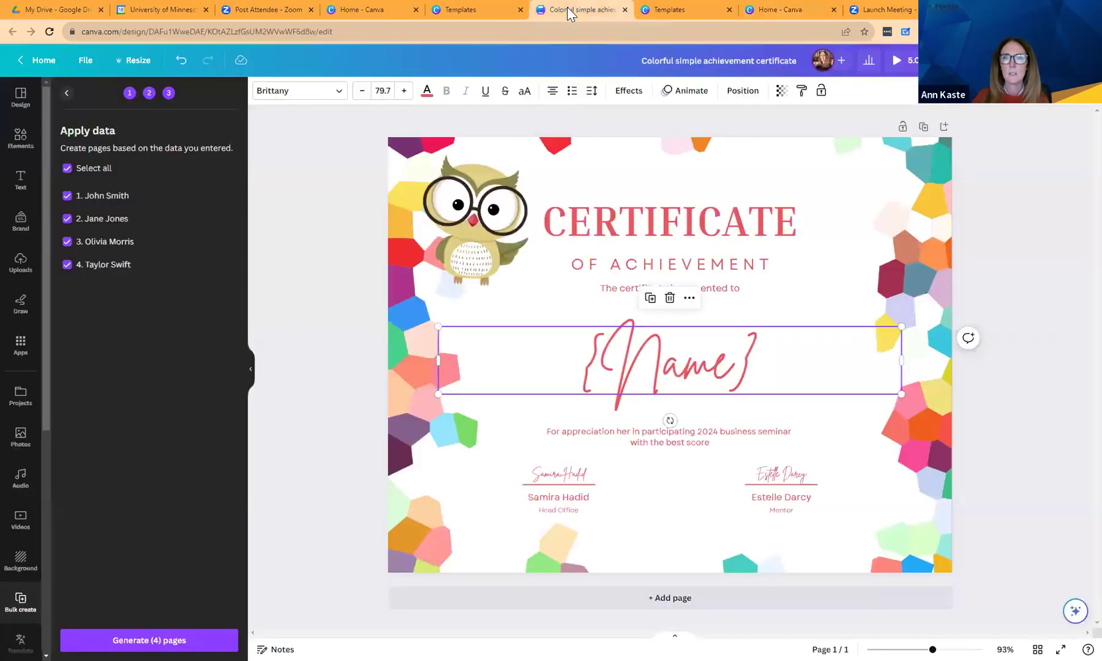
left_click(347, 8)
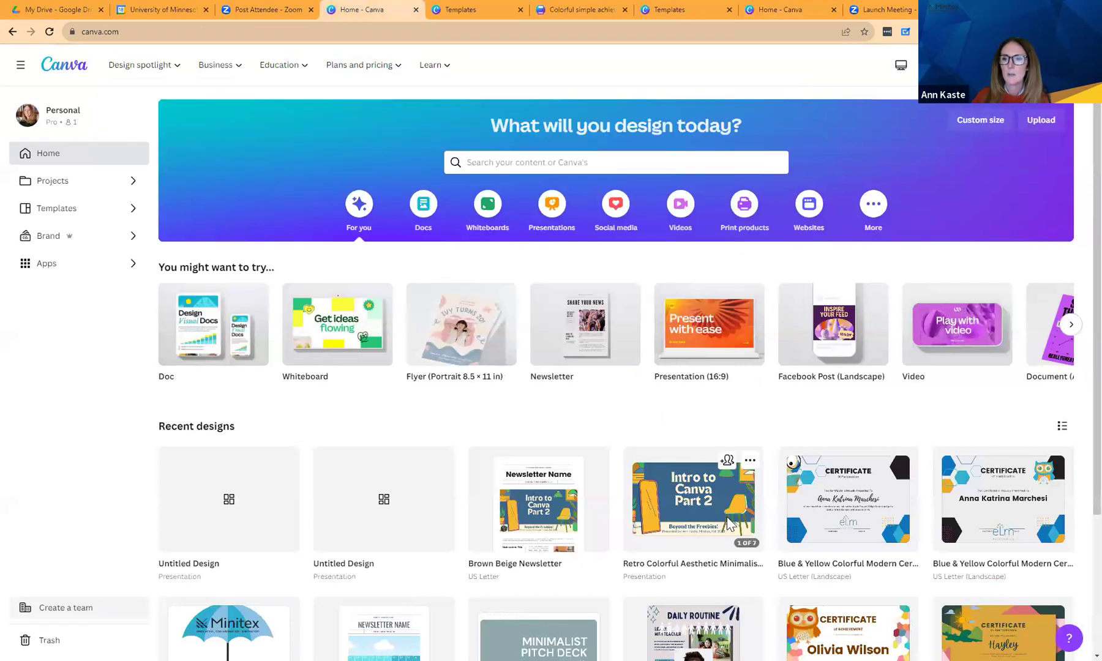
left_click(693, 499)
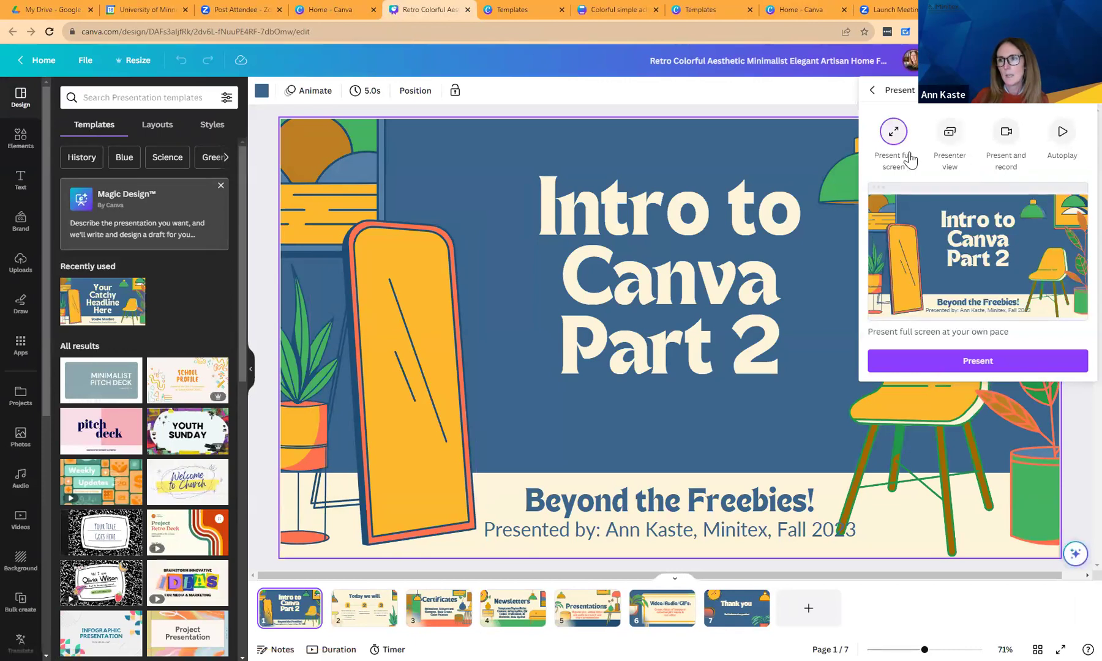
Start a Present and record session, then delete the demo recording.
left_click(1005, 140)
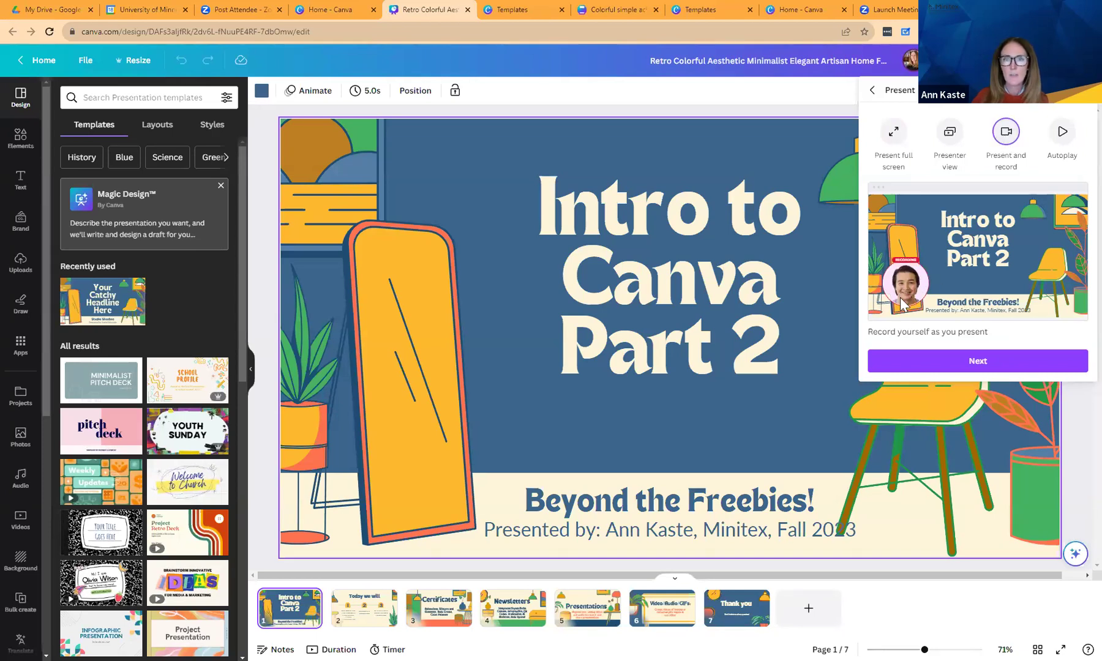
left_click(941, 360)
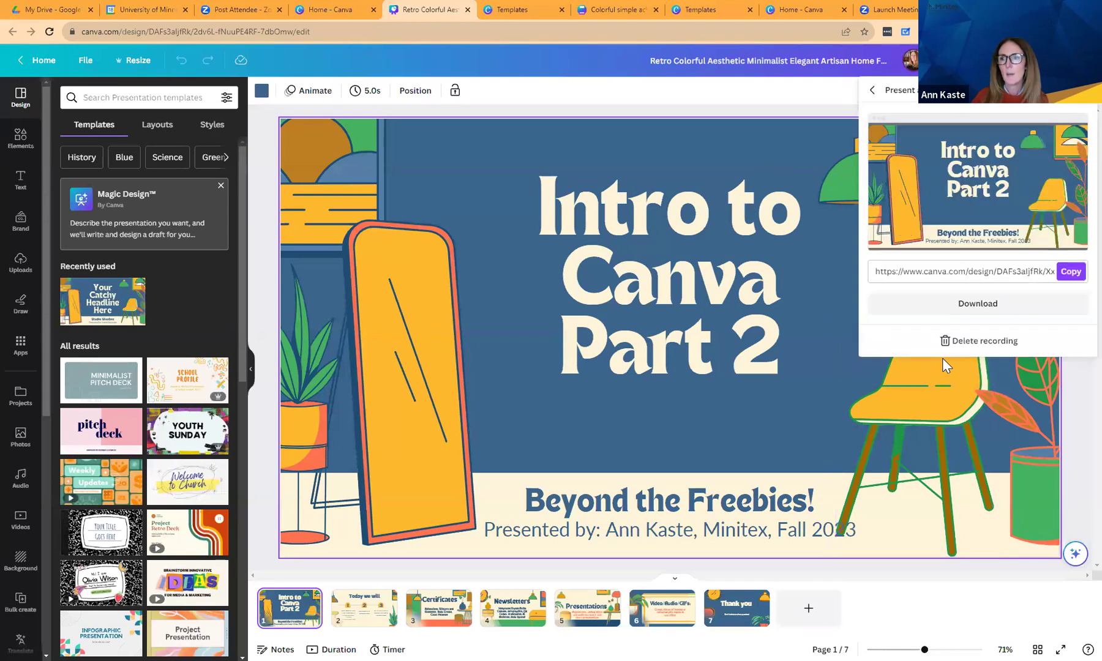
left_click(986, 343)
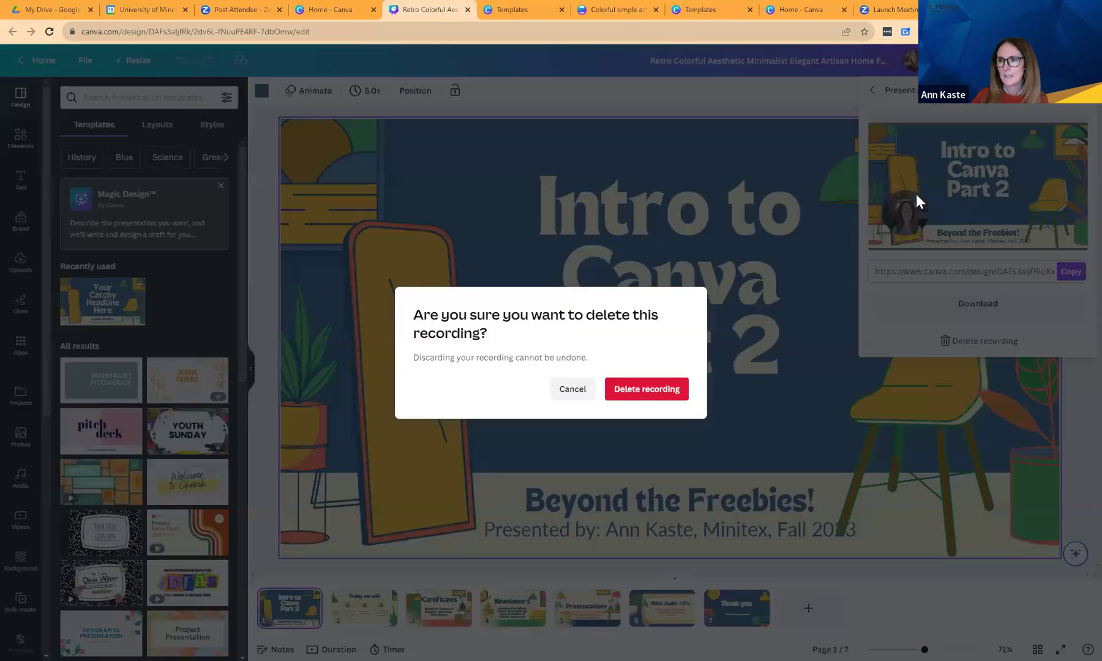
left_click(652, 391)
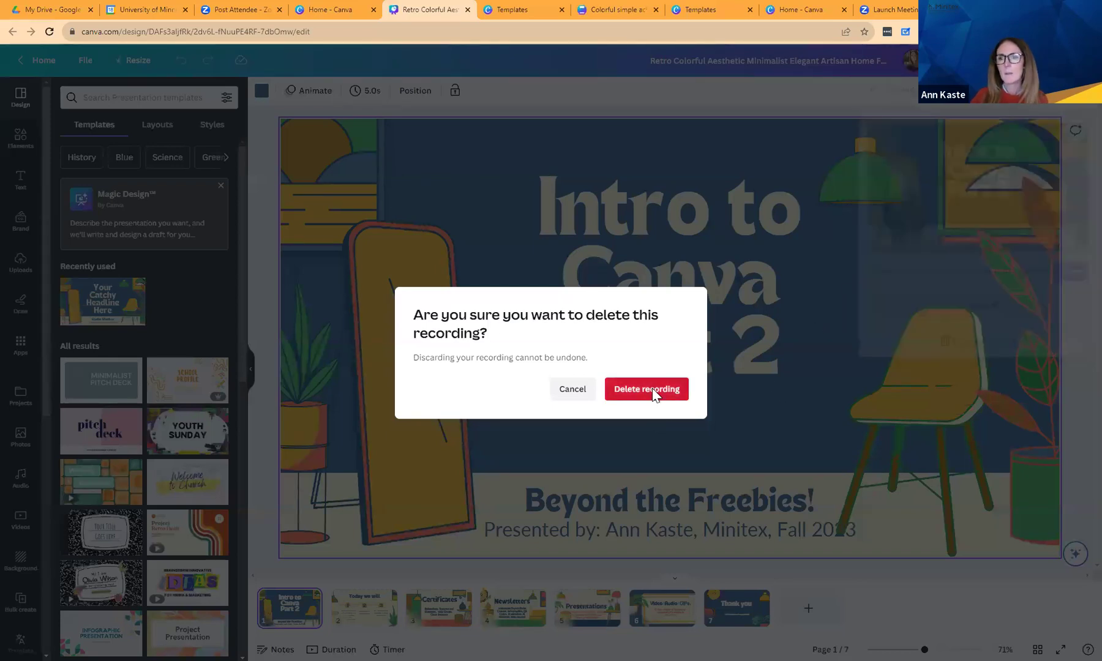
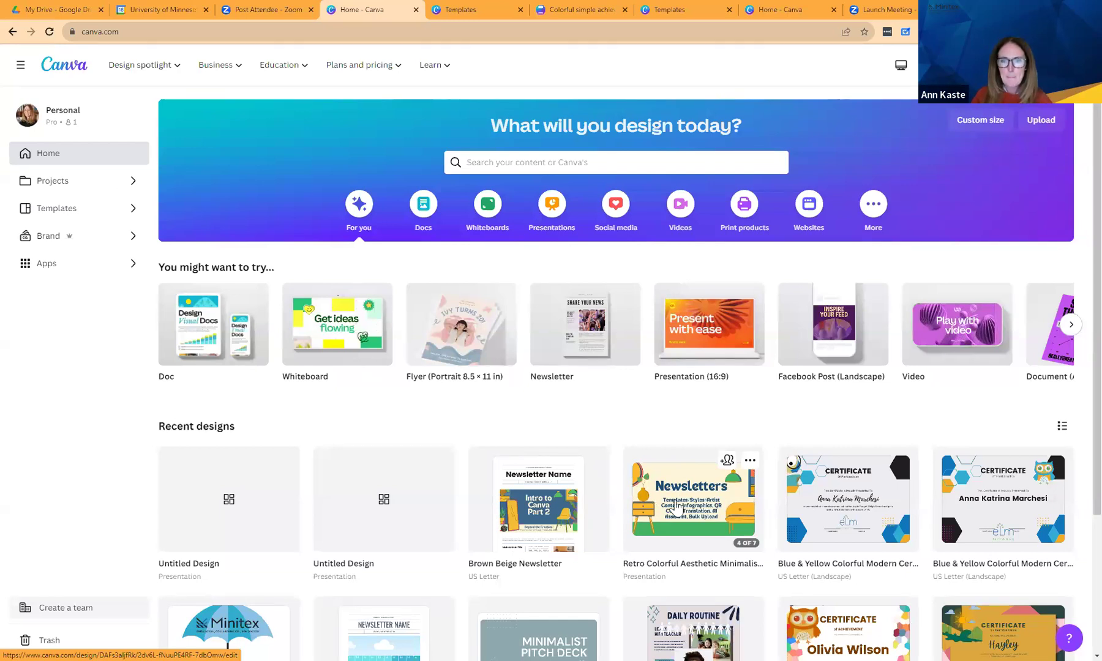
Create a blank 5-second Video design from the home page's Videos category.
left_click(671, 210)
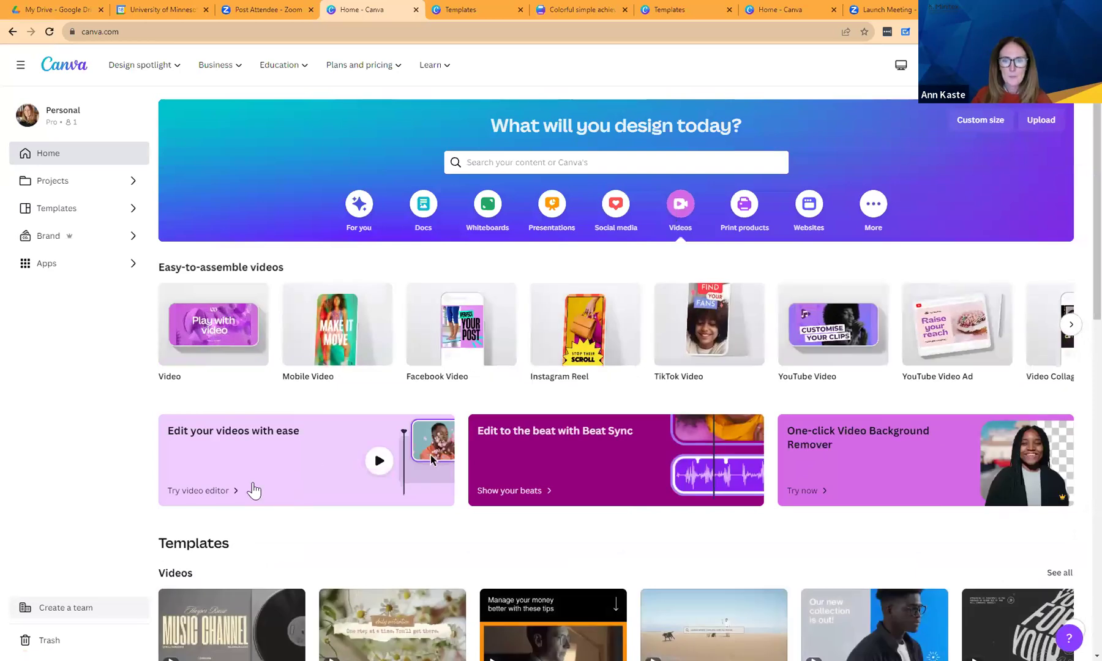
left_click(239, 339)
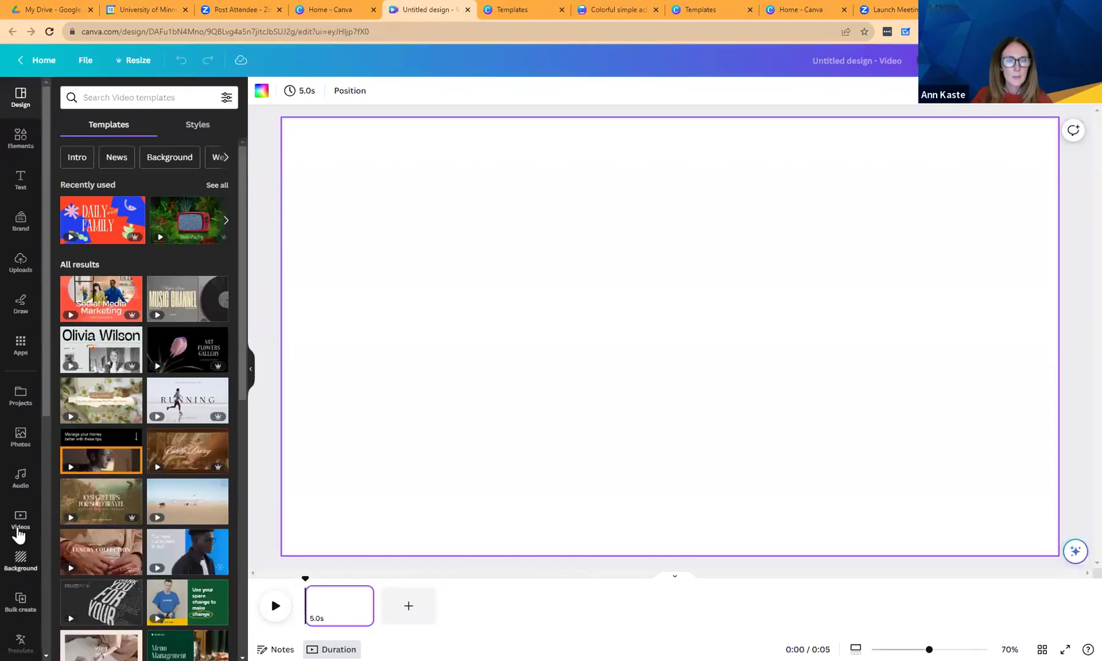
Open the Record Yourself studio from the Videos panel, exit it, then reopen it.
left_click(20, 525)
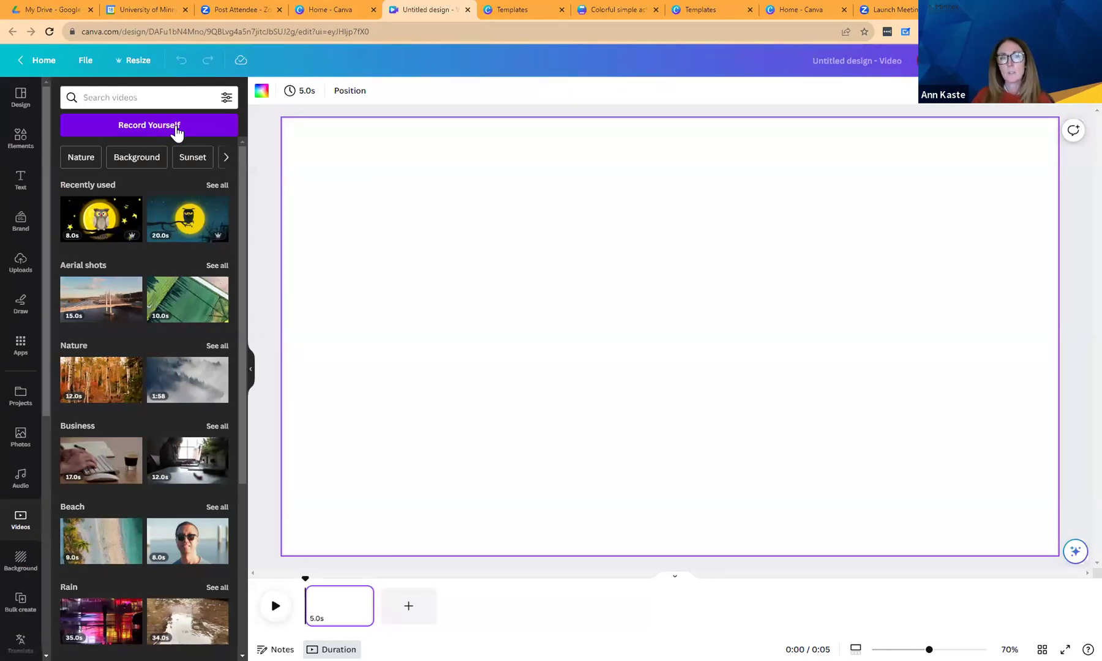
left_click(176, 126)
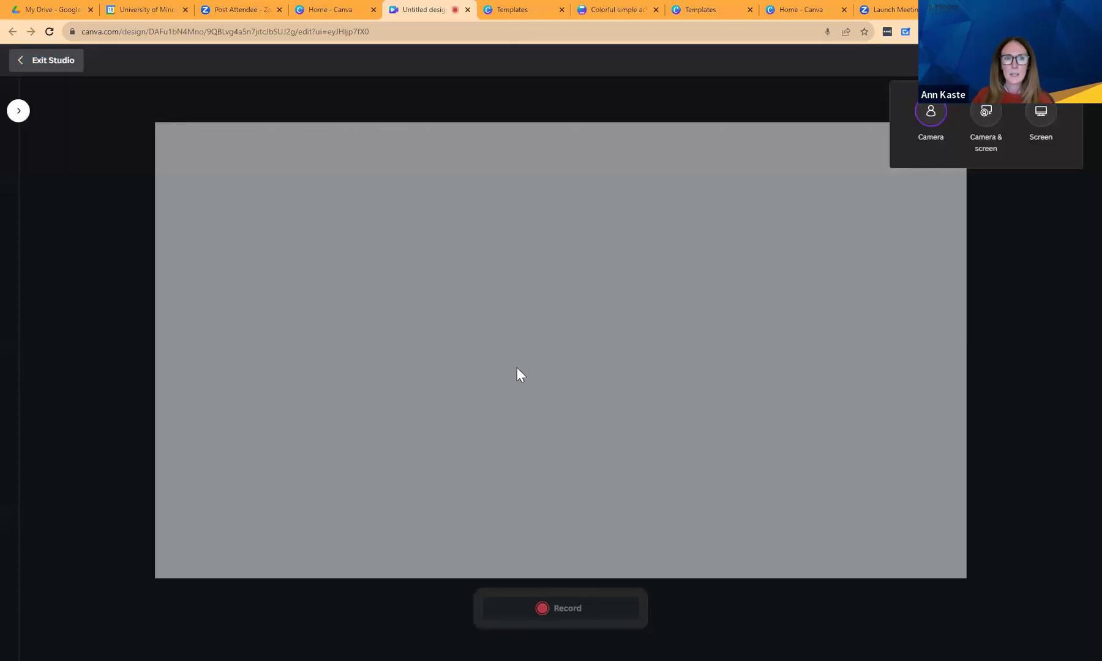
left_click(56, 61)
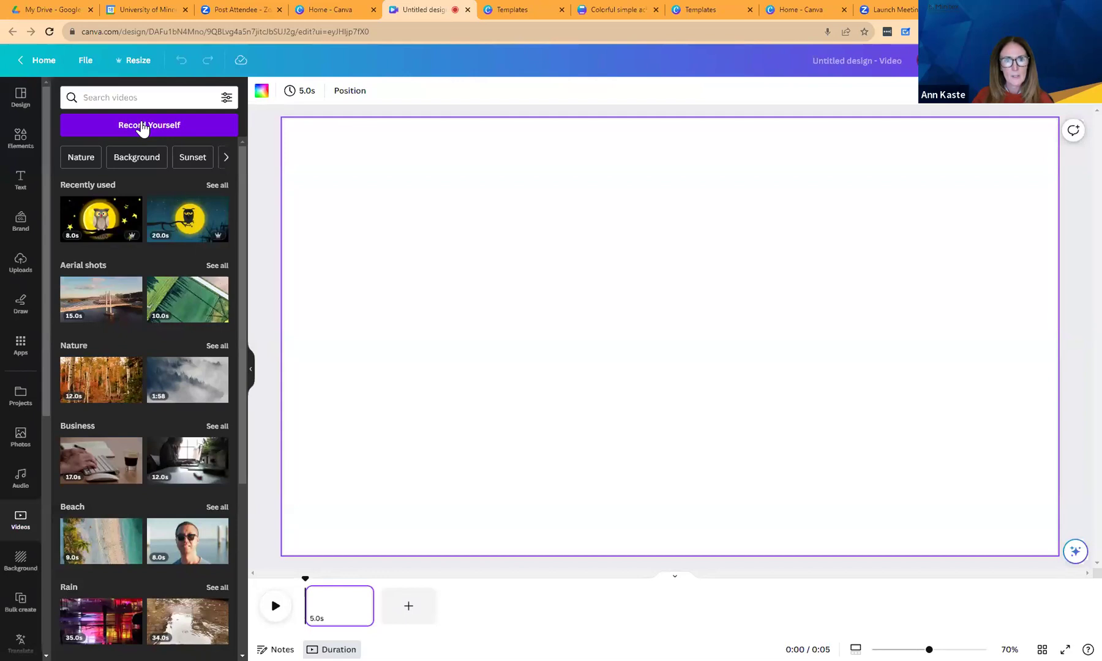
left_click(143, 126)
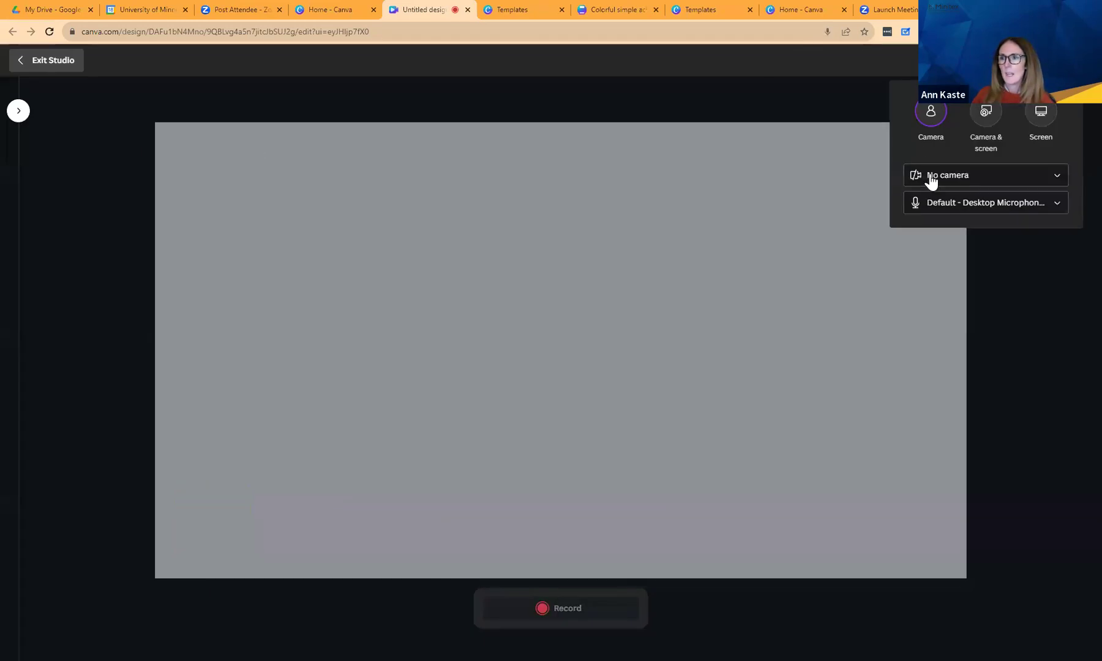
Select Integrated Webcam as the camera and choose Camera & screen recording.
left_click(930, 177)
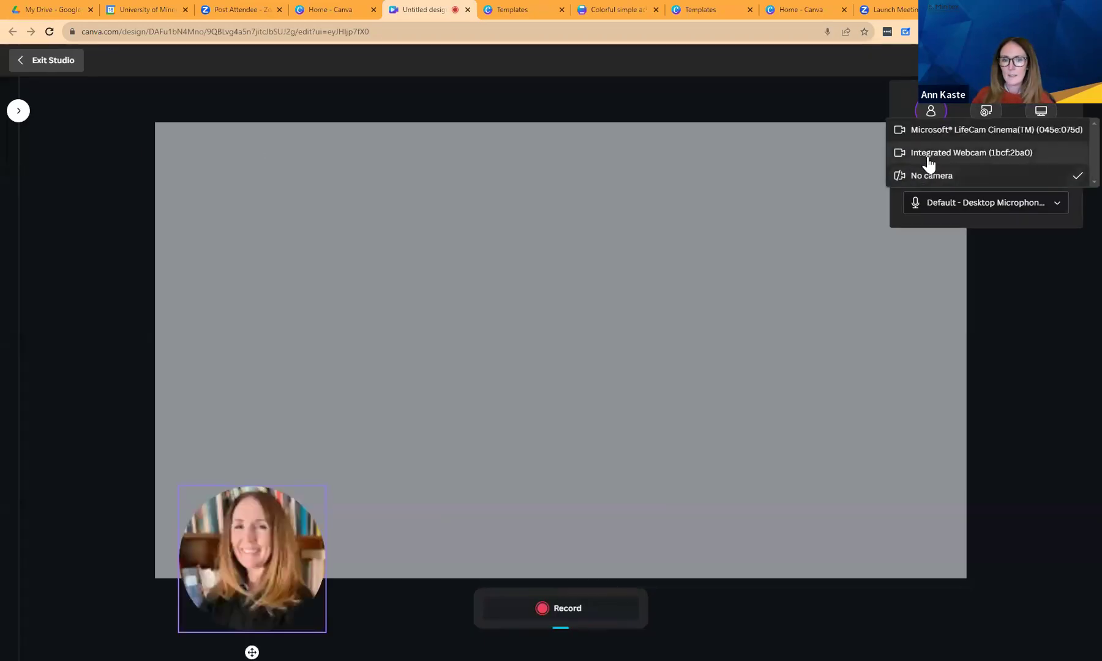
left_click(929, 157)
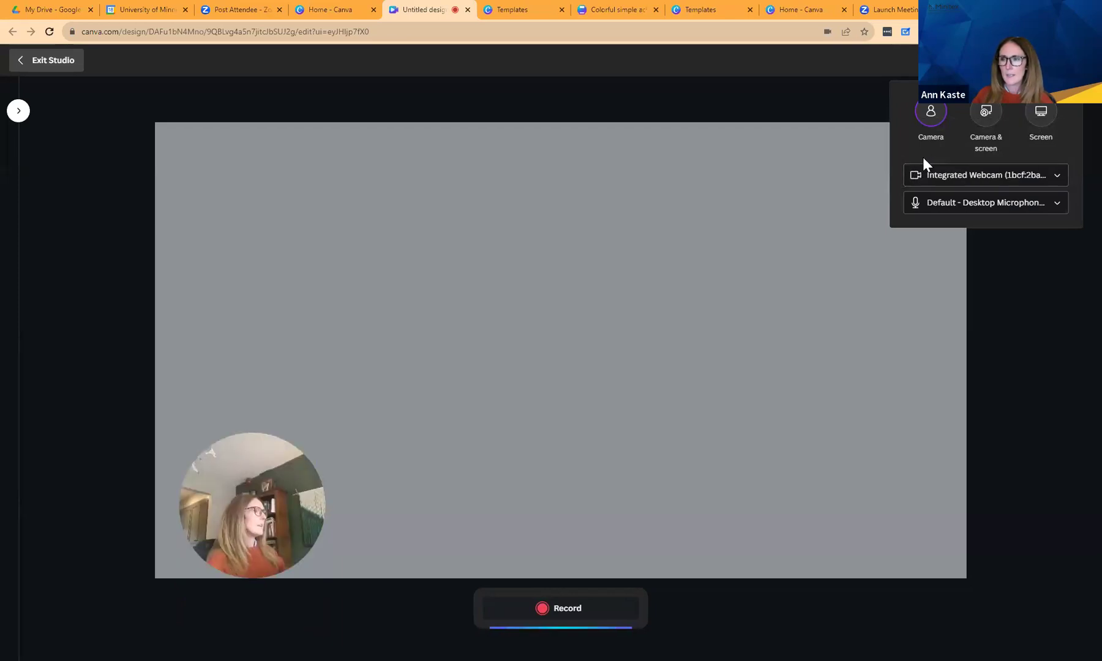
left_click(982, 126)
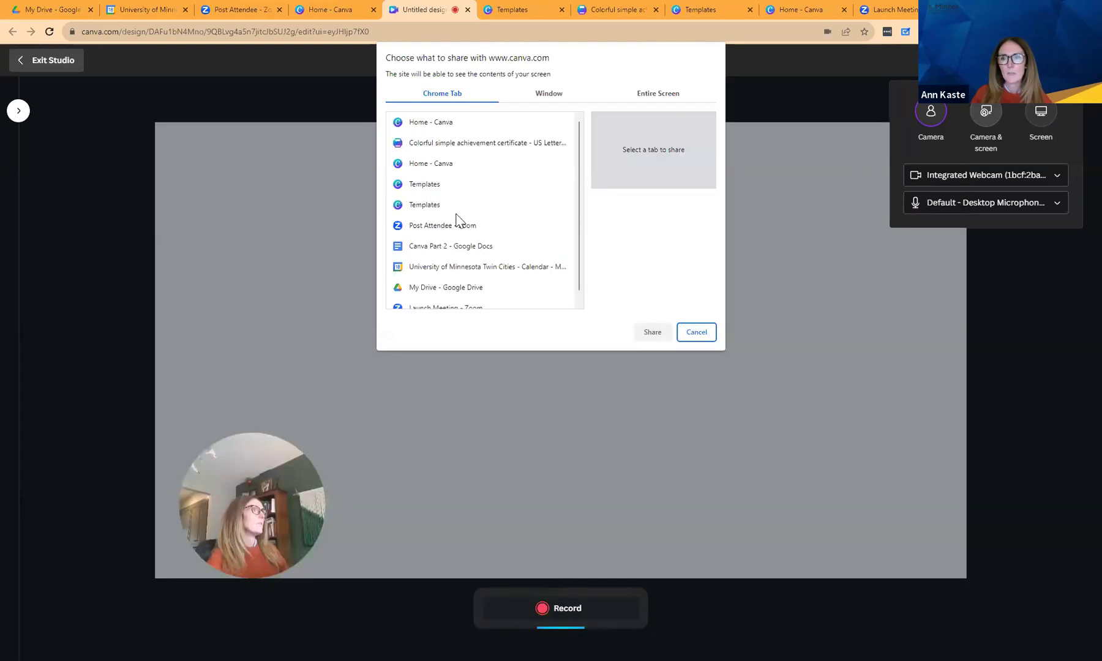
Cancel sharing the Home - Canva tab, dismiss the warning, and exit the recording studio.
left_click(447, 166)
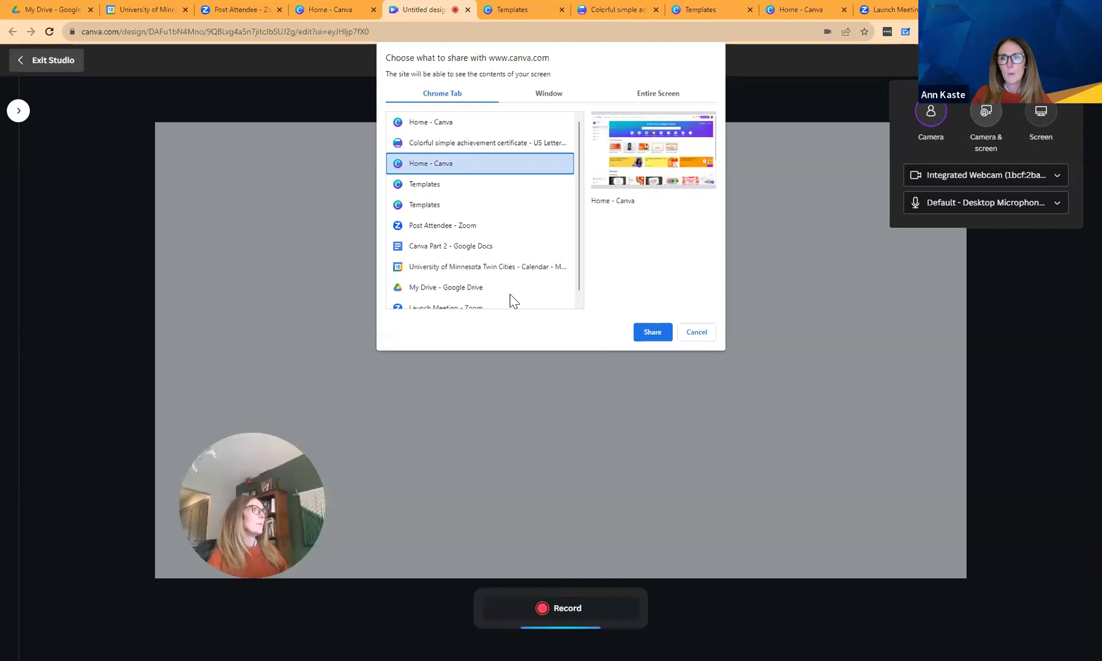
left_click(696, 332)
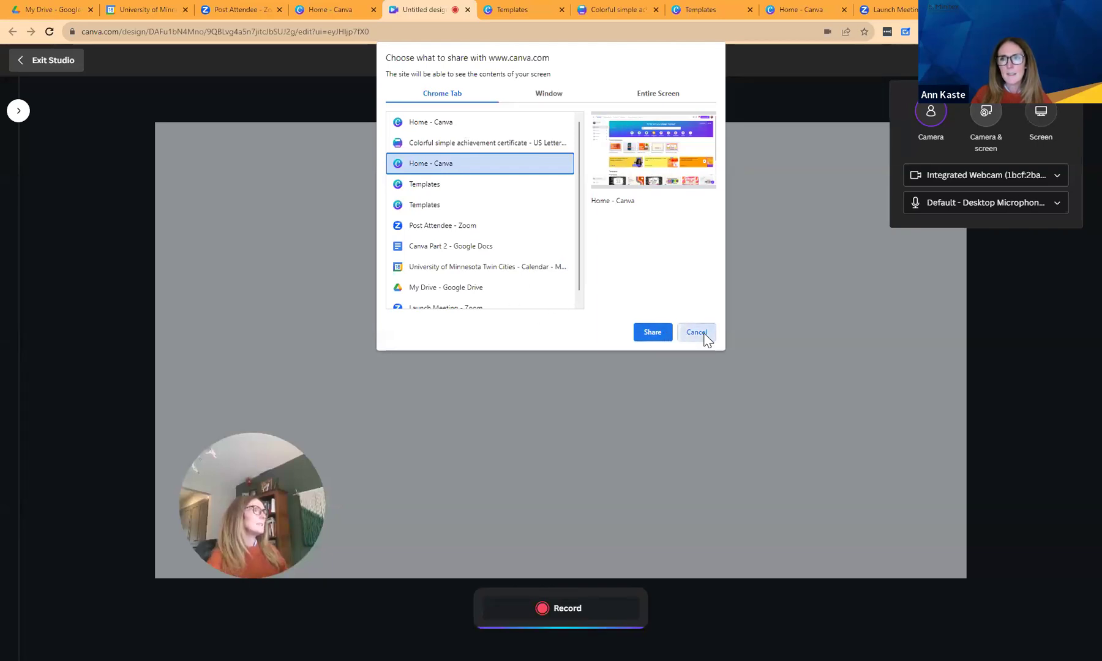
left_click(648, 435)
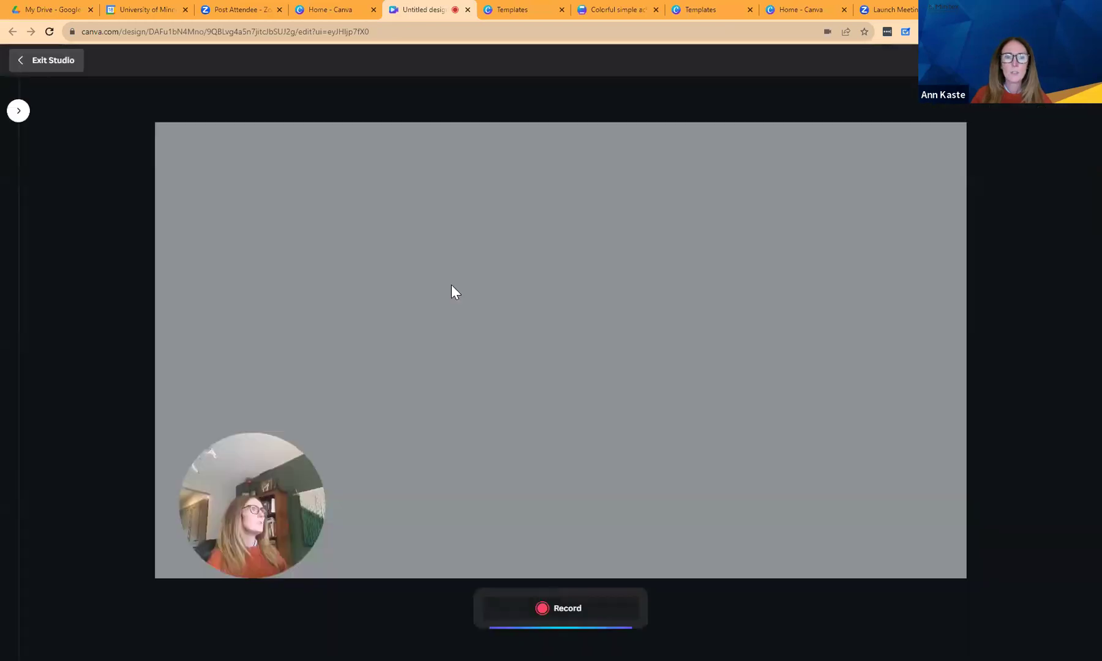
left_click(24, 65)
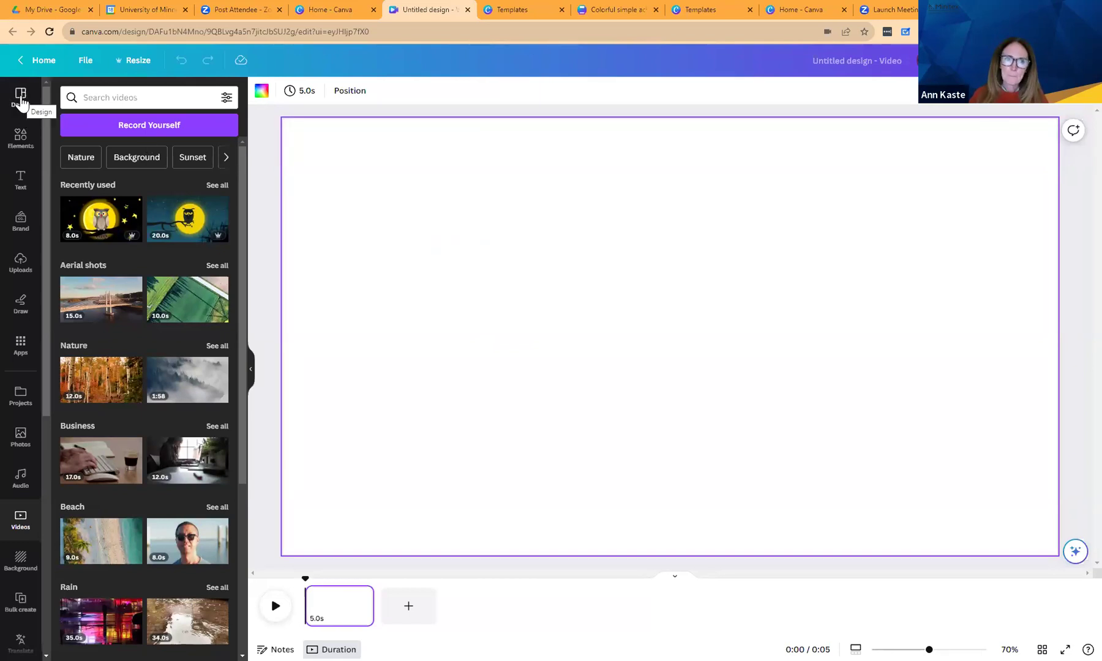
Show the video templates, check the other design tabs, and switch to the Home - Canva tab.
left_click(20, 98)
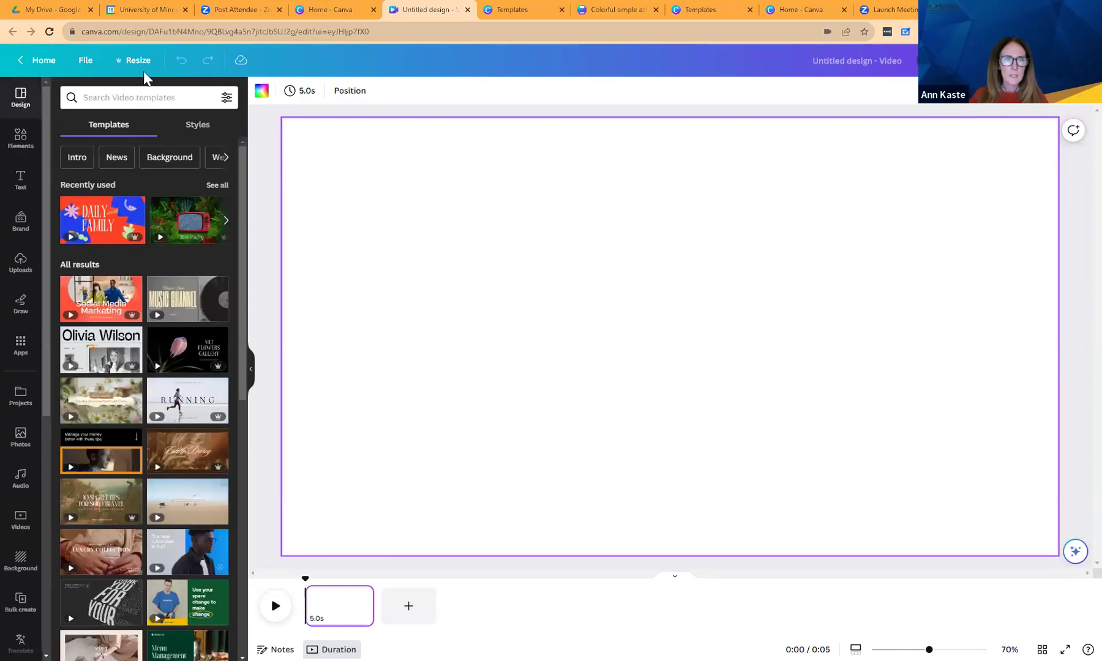
left_click(605, 12)
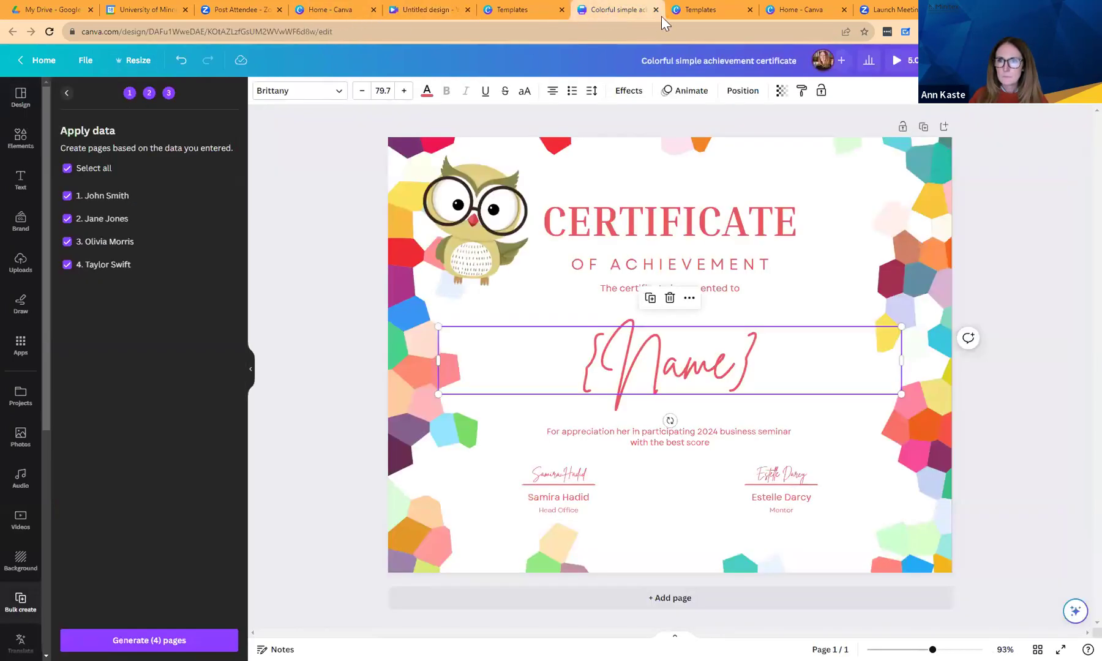
left_click(514, 8)
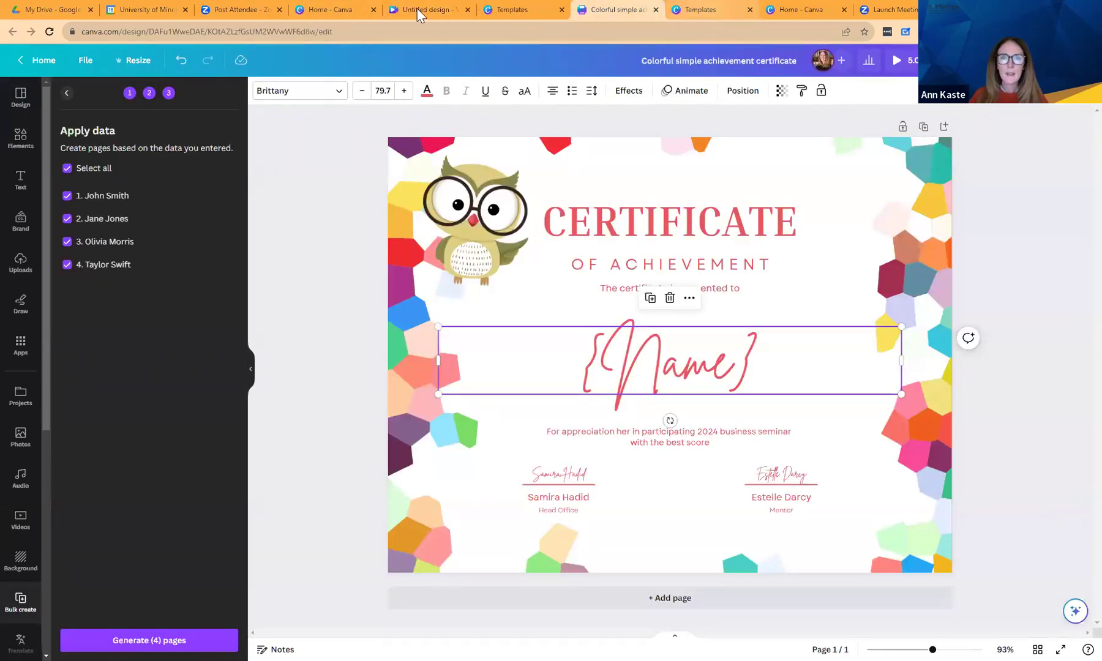
left_click(406, 8)
left_click(354, 10)
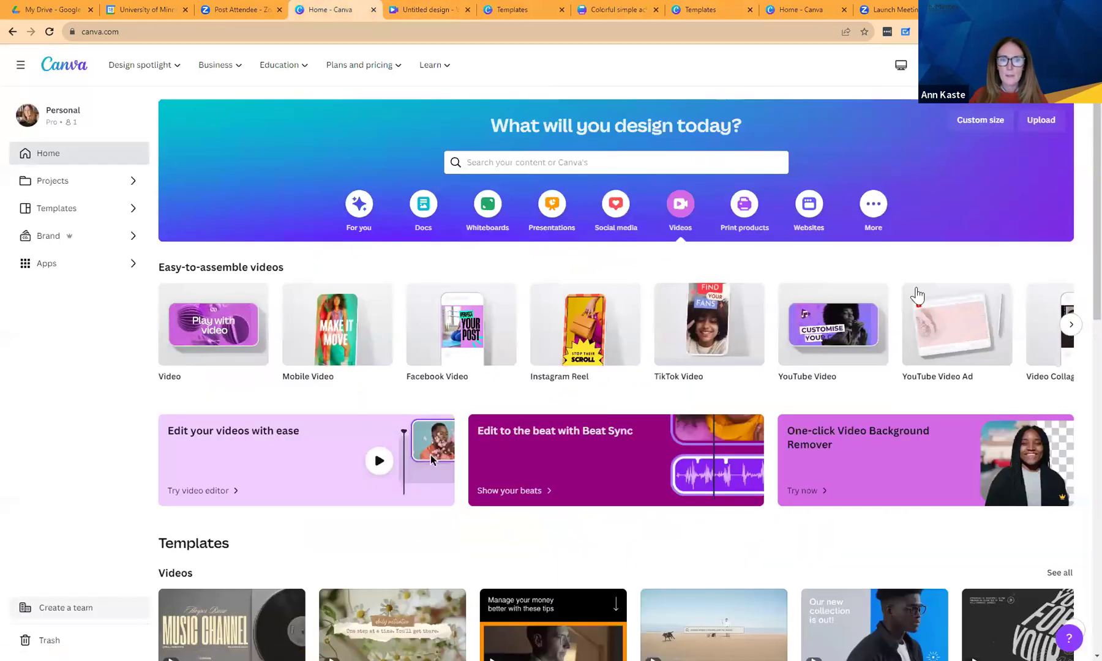
Close the extra Canva home tab and return home from the video editor.
scroll(1077, 327, "down", 2)
scroll(1077, 328, "down", 4)
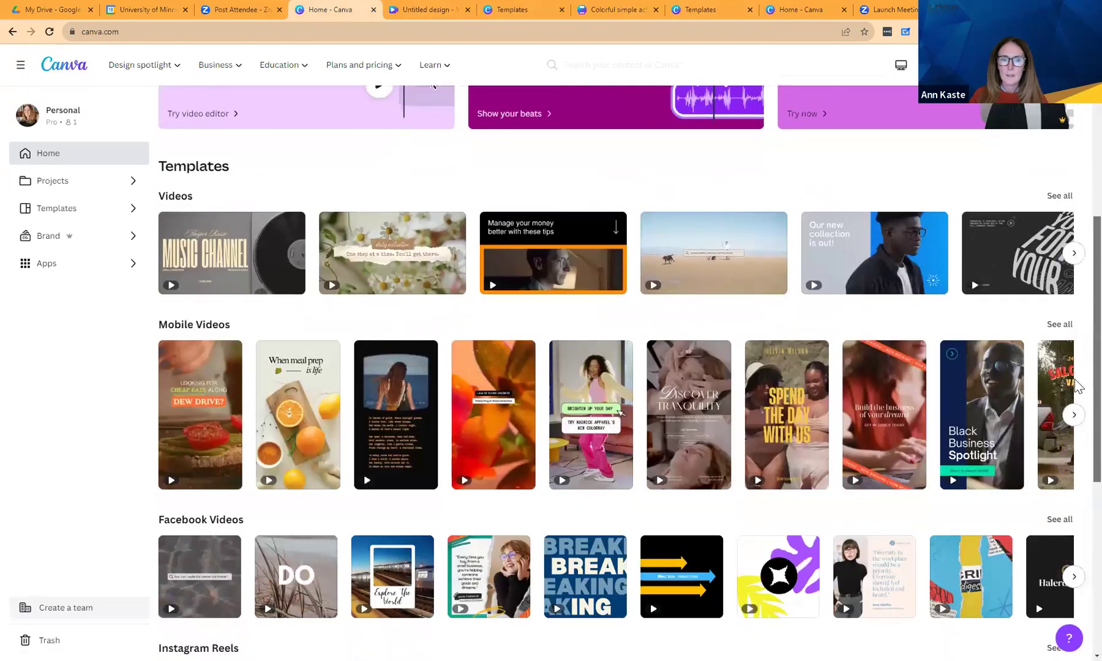
scroll(1077, 327, "up", 6)
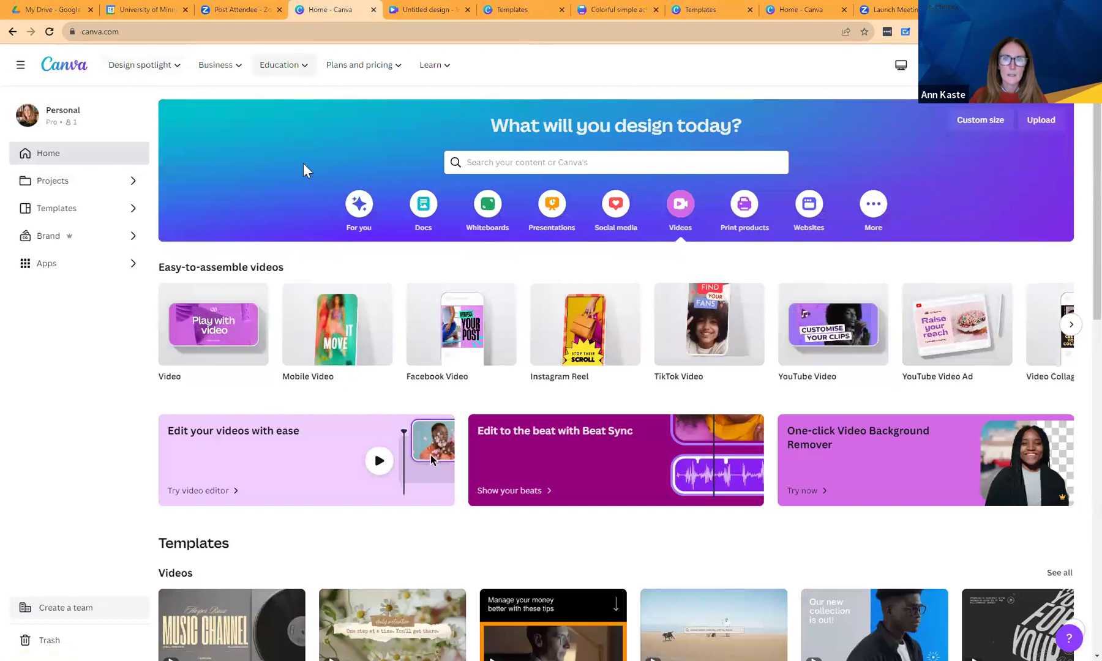
left_click(374, 10)
left_click(36, 61)
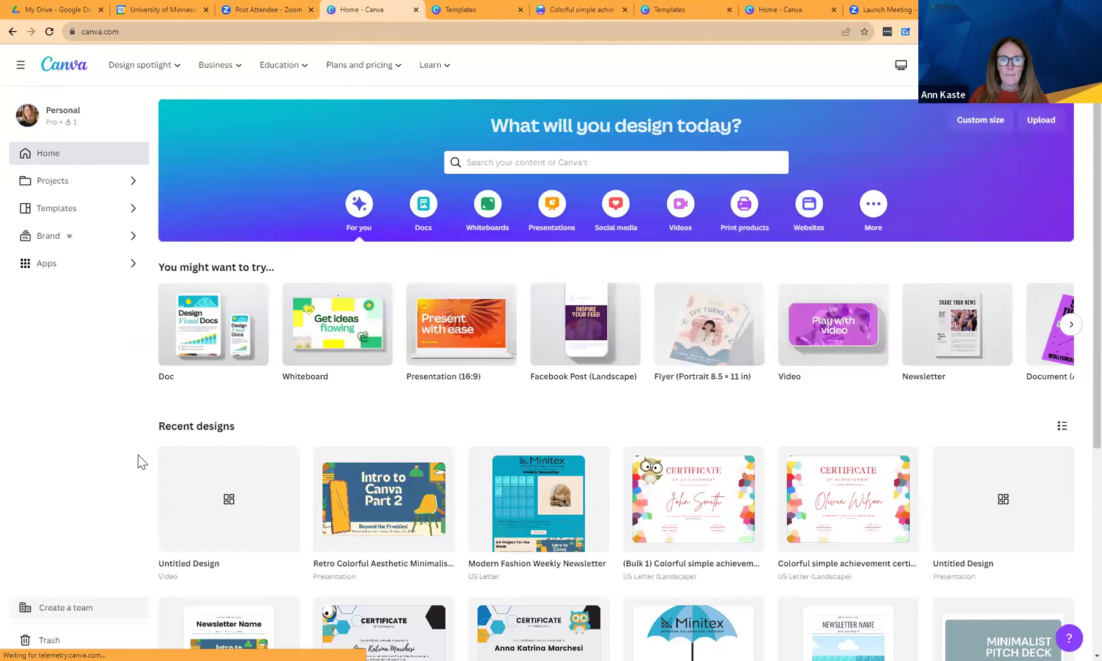
Open Intro to Canva Part 2 and play its seven 5-second pages as a timeline.
left_click(402, 515)
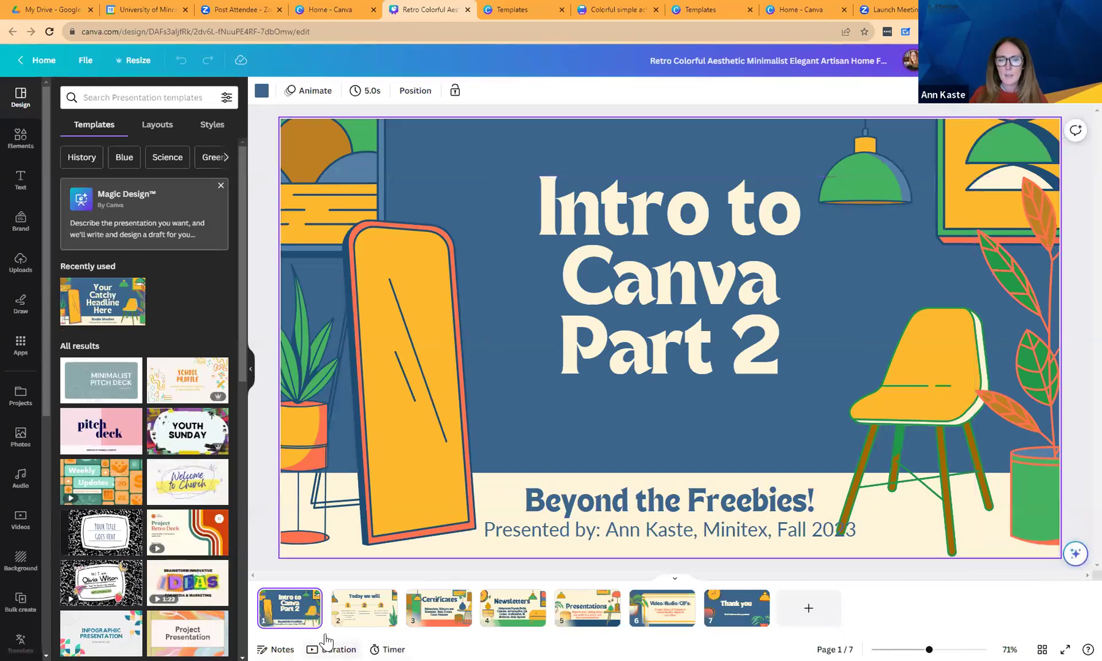
left_click(327, 648)
left_click(273, 608)
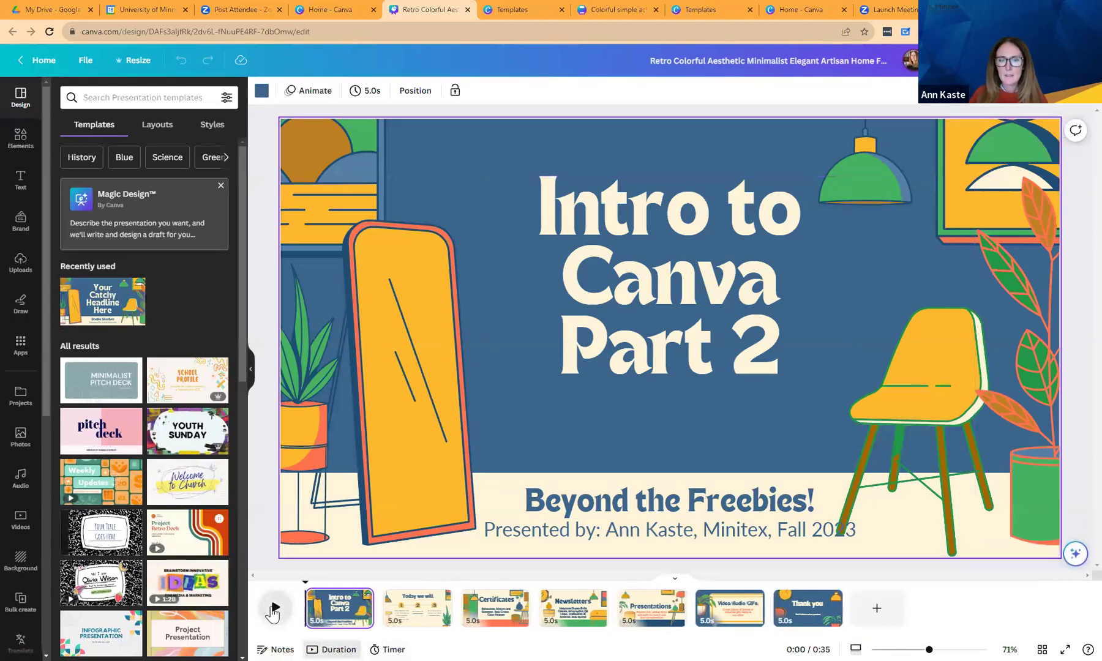
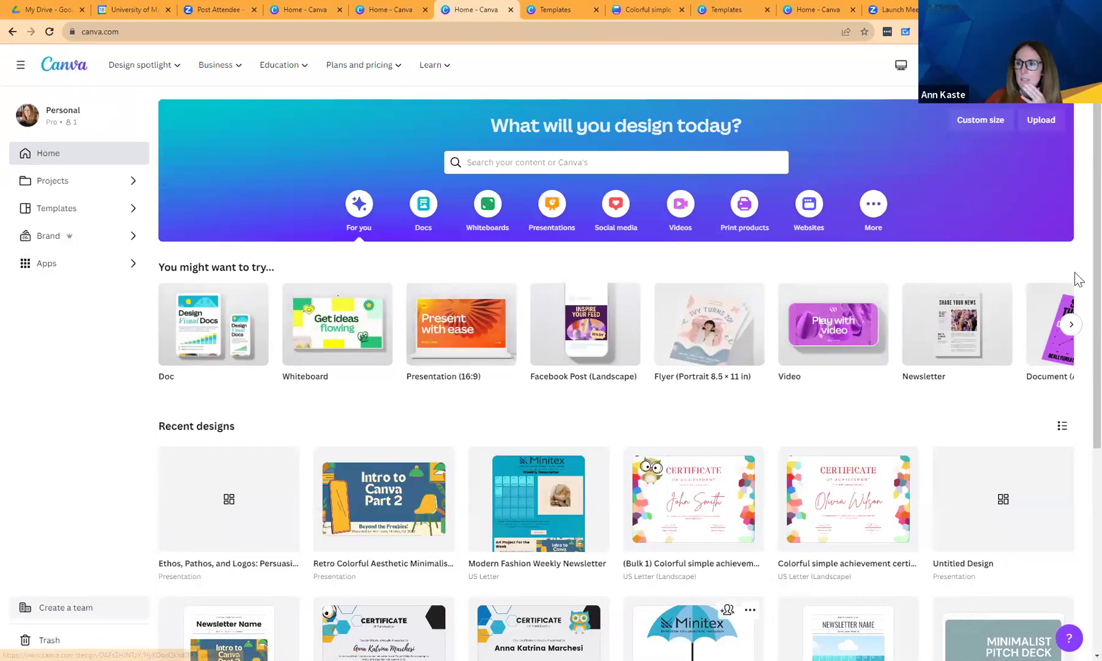
Scroll the Canva home page down to the Recent designs list.
scroll(1077, 279, "down", 2)
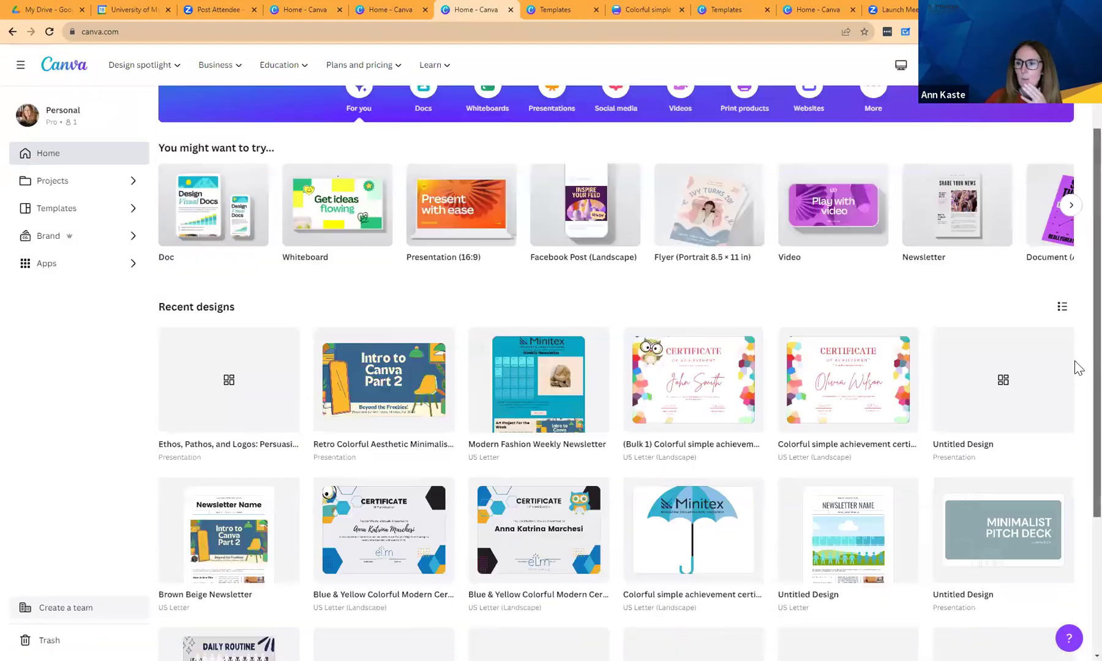
Open the umbrella certificate and move the umbrella and Minitex logo down to reveal the logos behind.
left_click(701, 565)
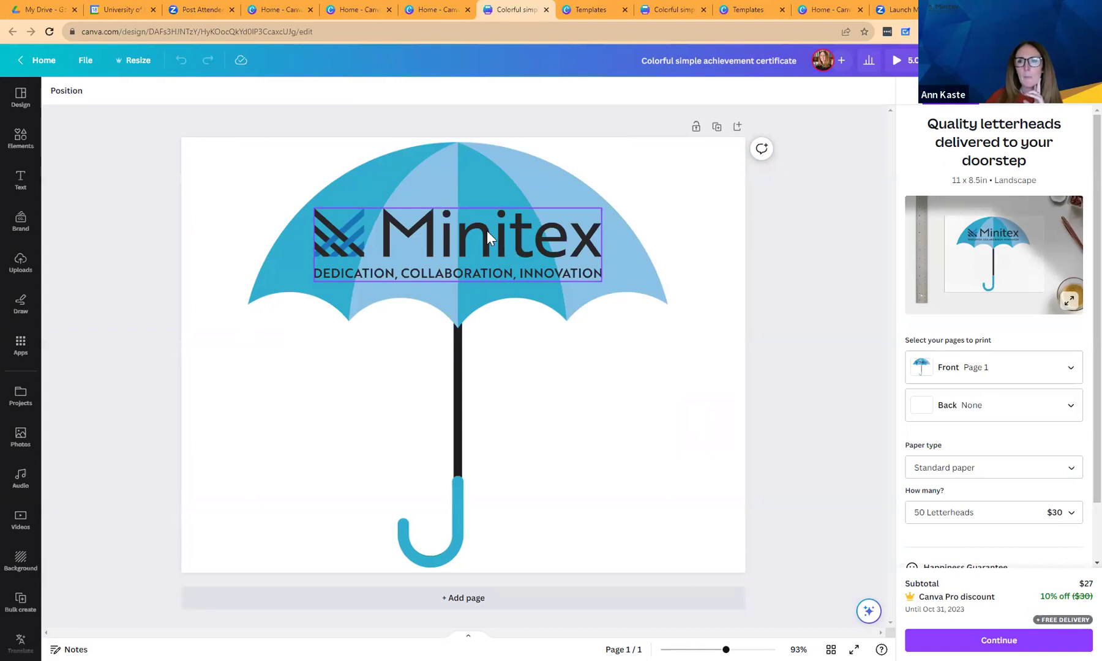
left_click_drag(483, 166, 465, 331)
left_click_drag(458, 275, 423, 442)
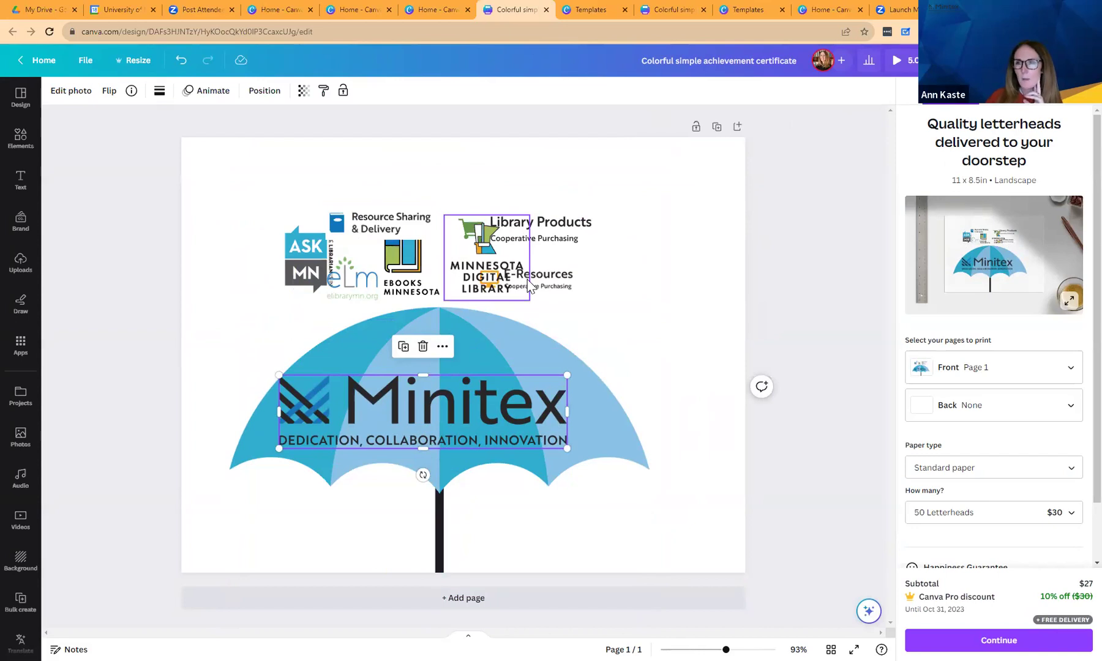
Move the umbrella back up, set the Minitex logo on its canopy, and preview in Present mode.
left_click(517, 347)
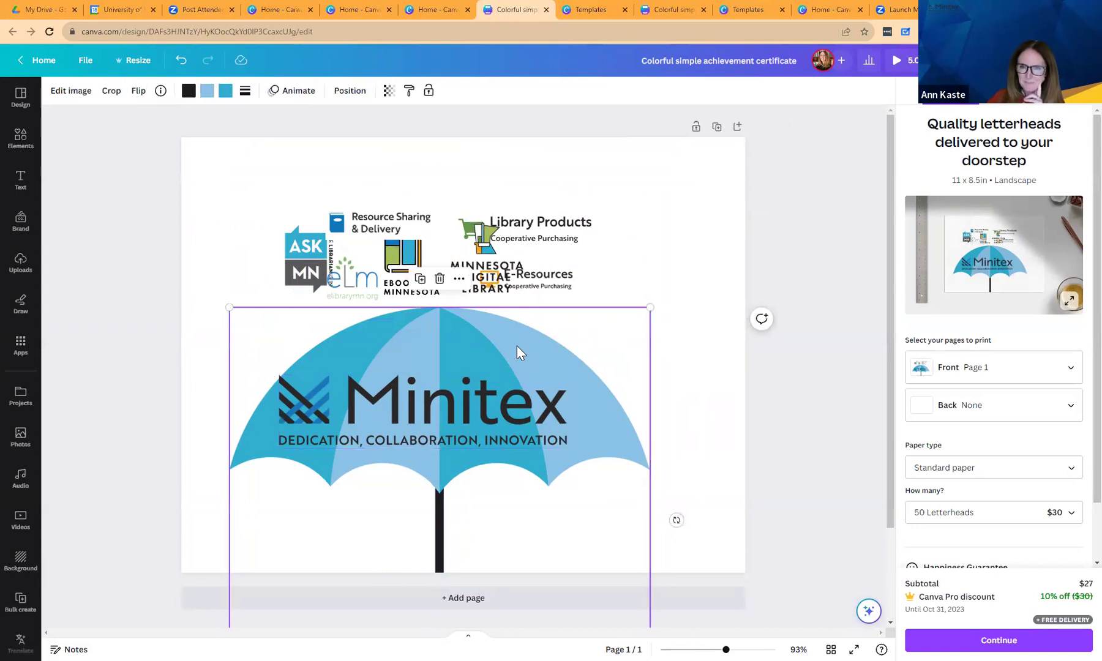
left_click_drag(516, 346, 524, 187)
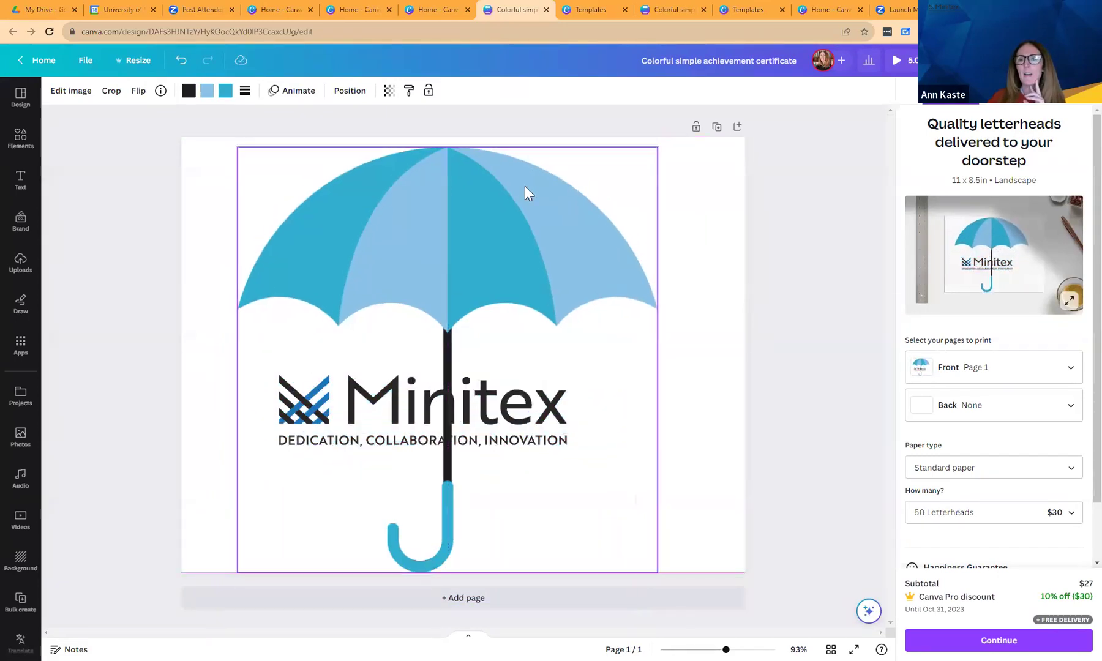
left_click_drag(503, 409, 516, 227)
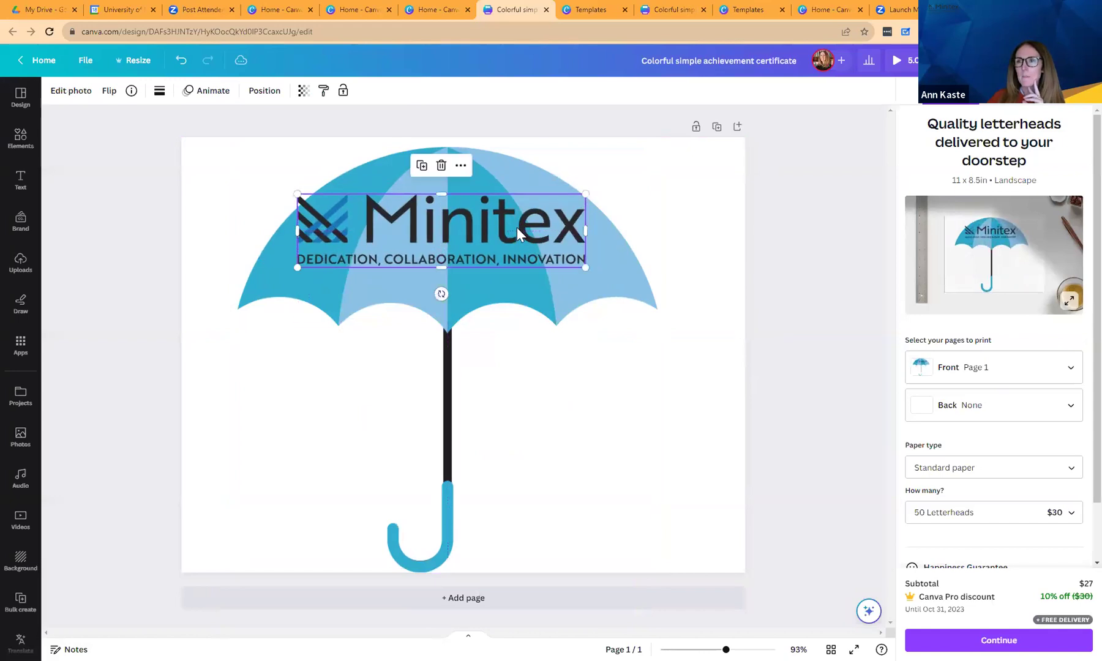
left_click(897, 60)
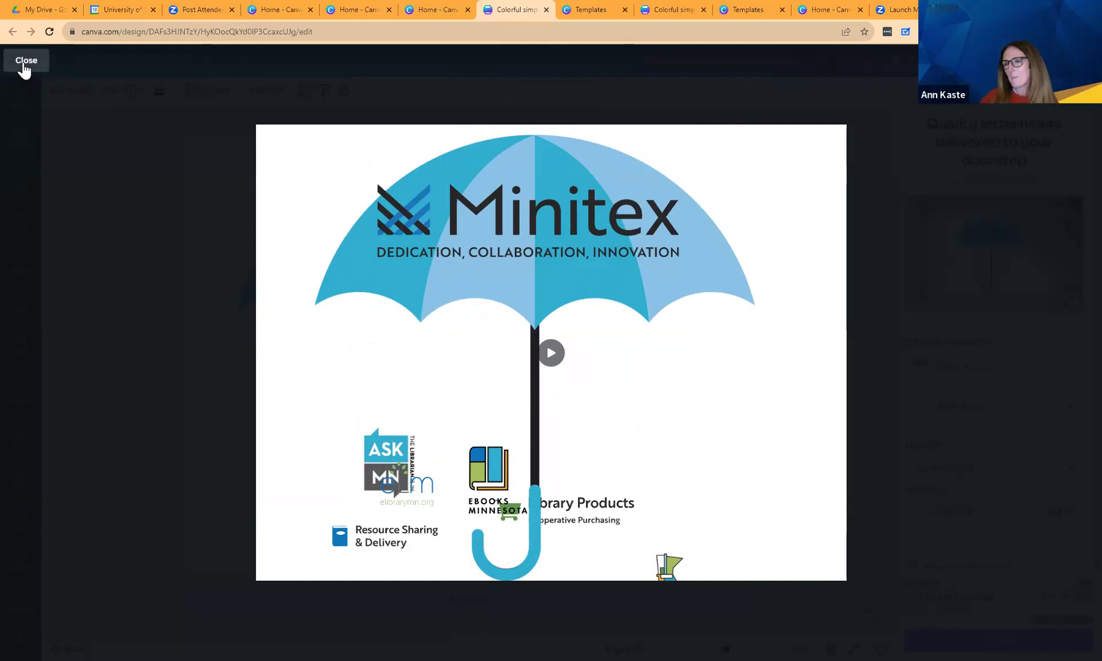
Leave the preview, choose GIF as the Download file type, then show the Videos library.
left_click(26, 60)
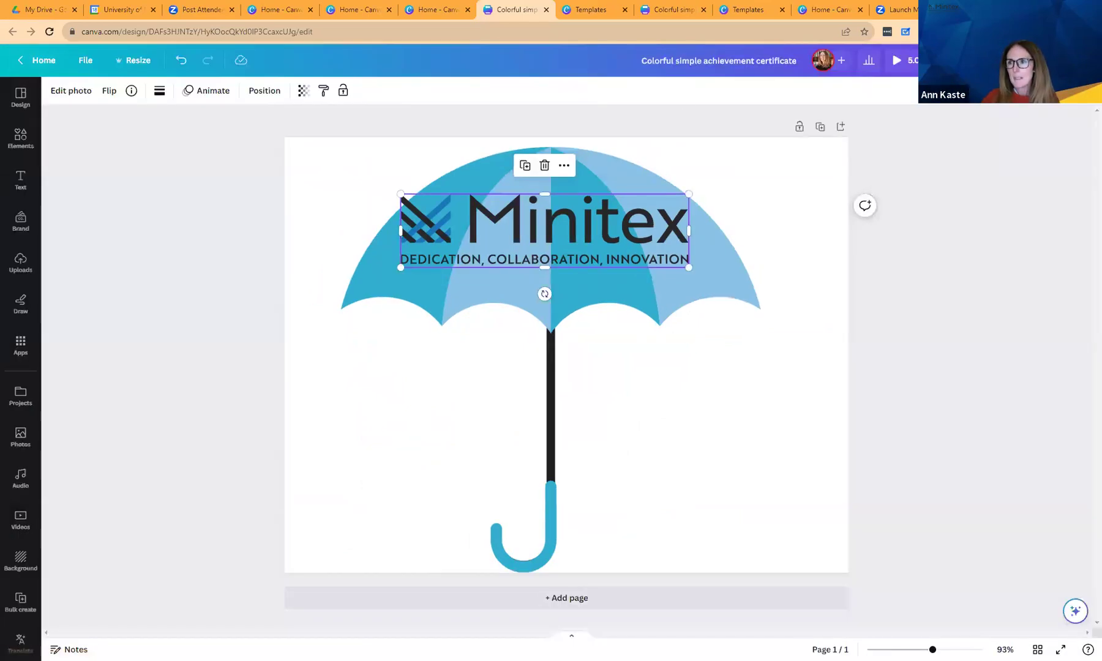
left_click(954, 60)
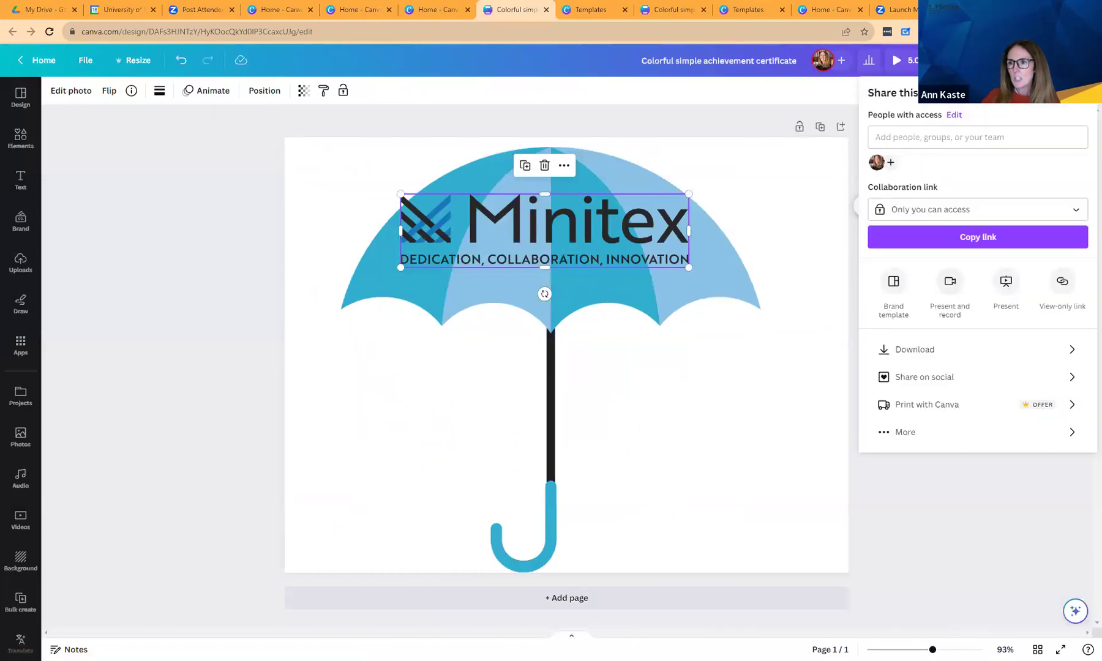
left_click(1029, 354)
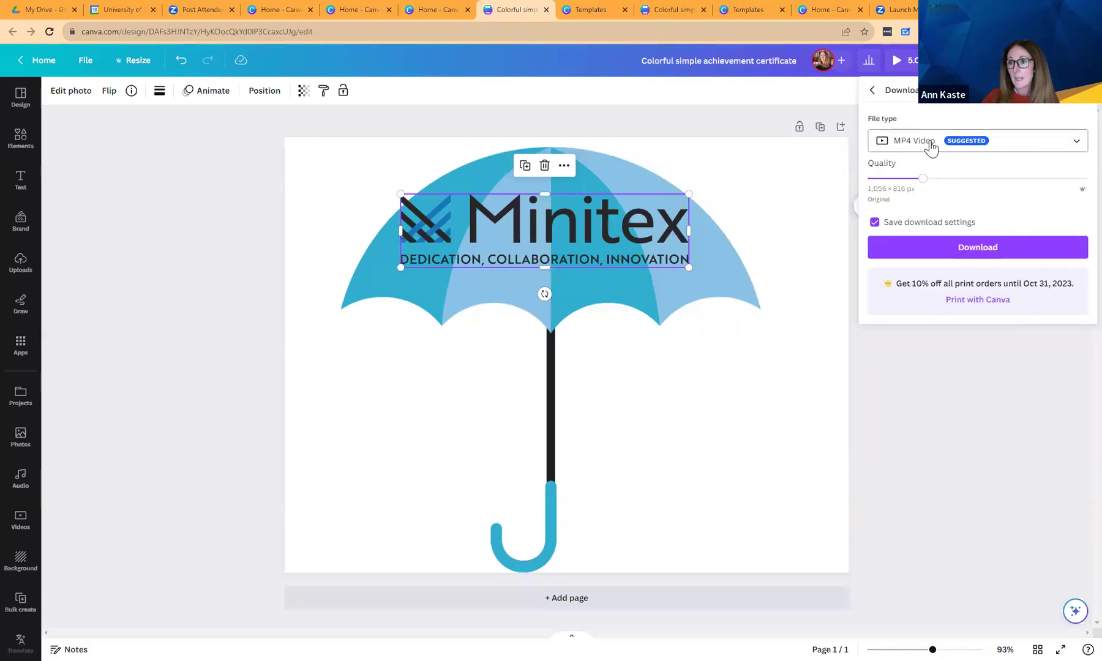
left_click(1075, 145)
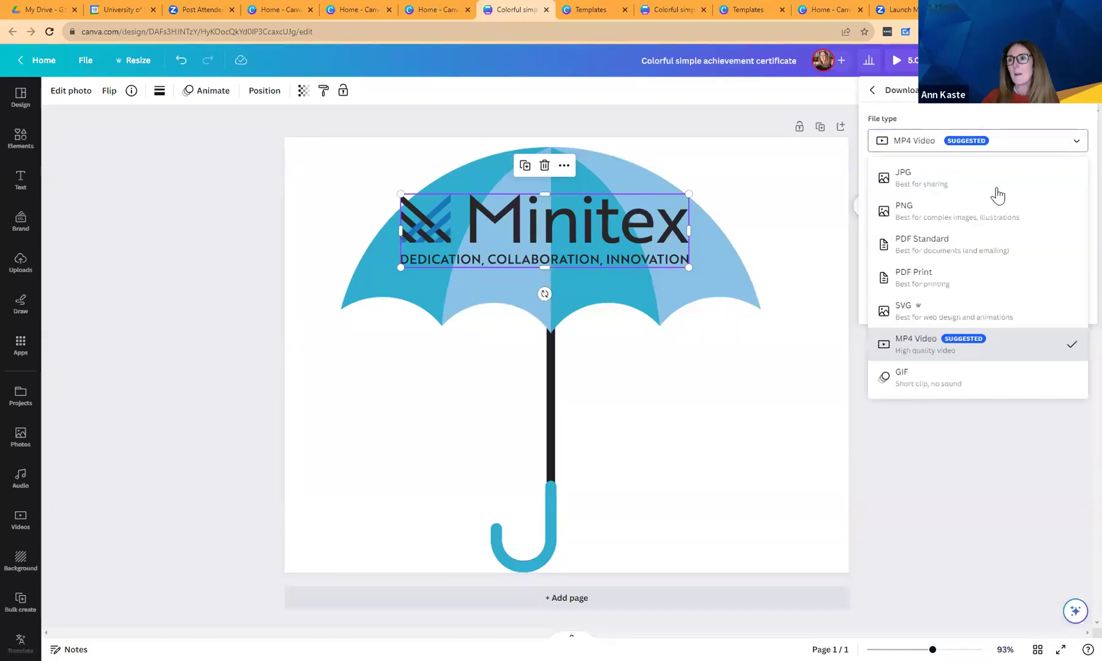
left_click(933, 393)
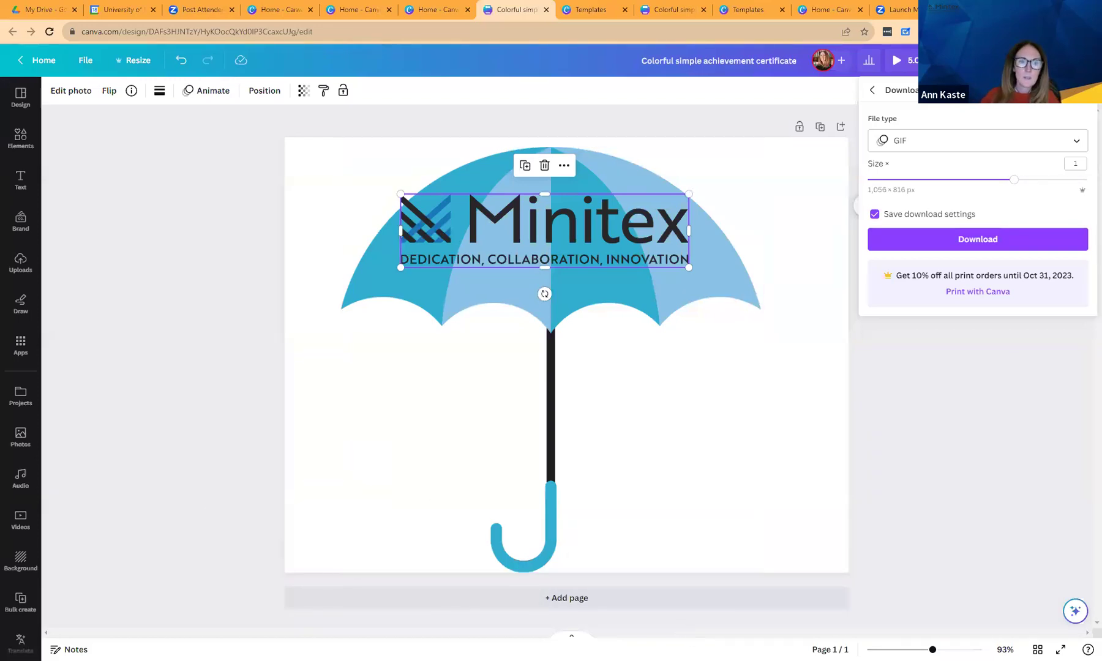
left_click(20, 520)
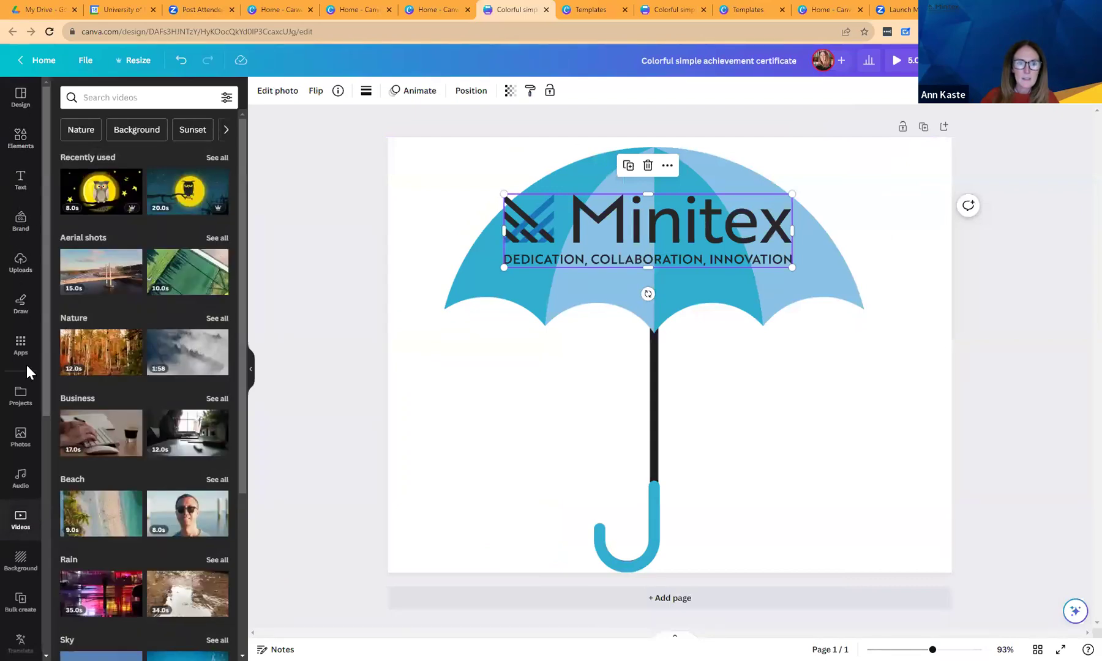
Add page 2 holding the uploaded screen-recording GIF from Uploads > Videos, then reopen Share.
left_click(38, 274)
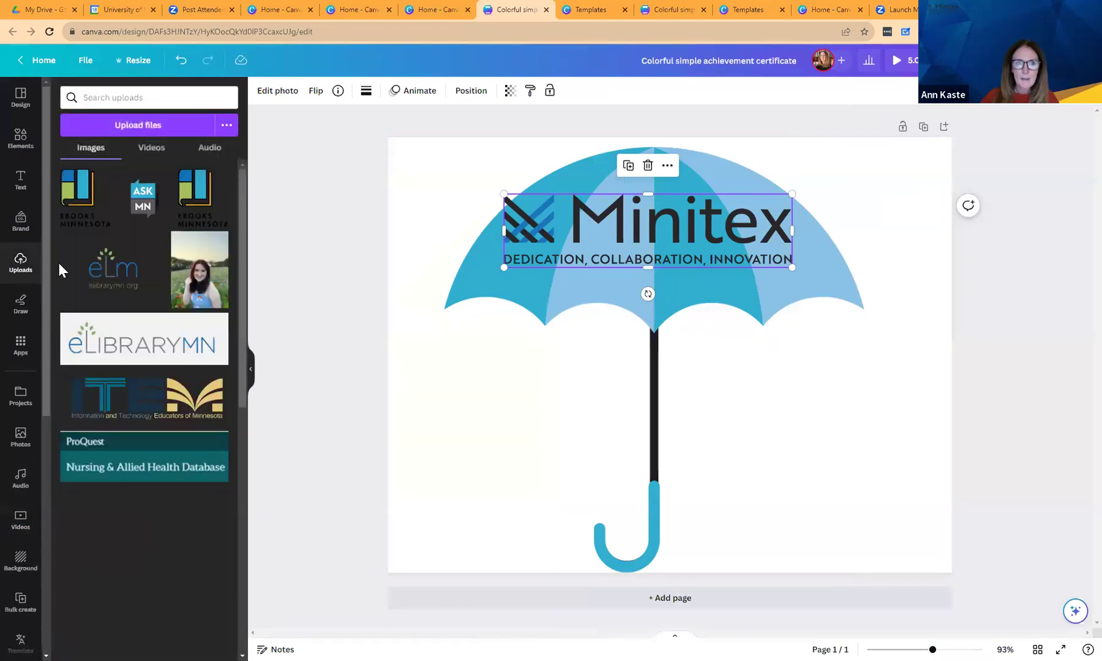
left_click(149, 156)
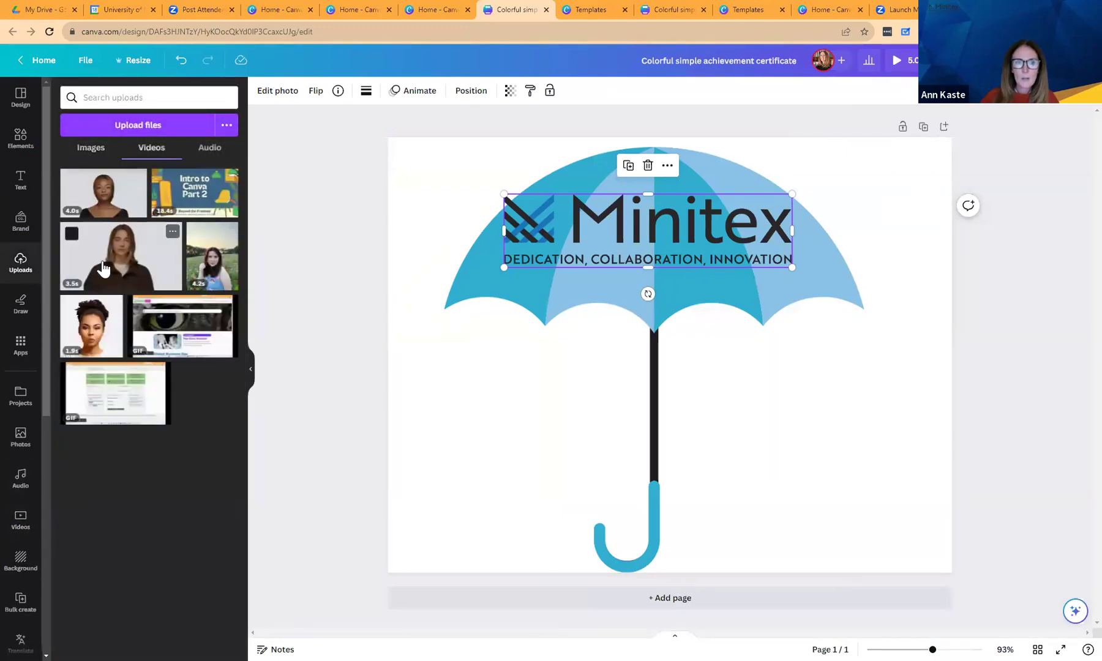
mouse_move(172, 333)
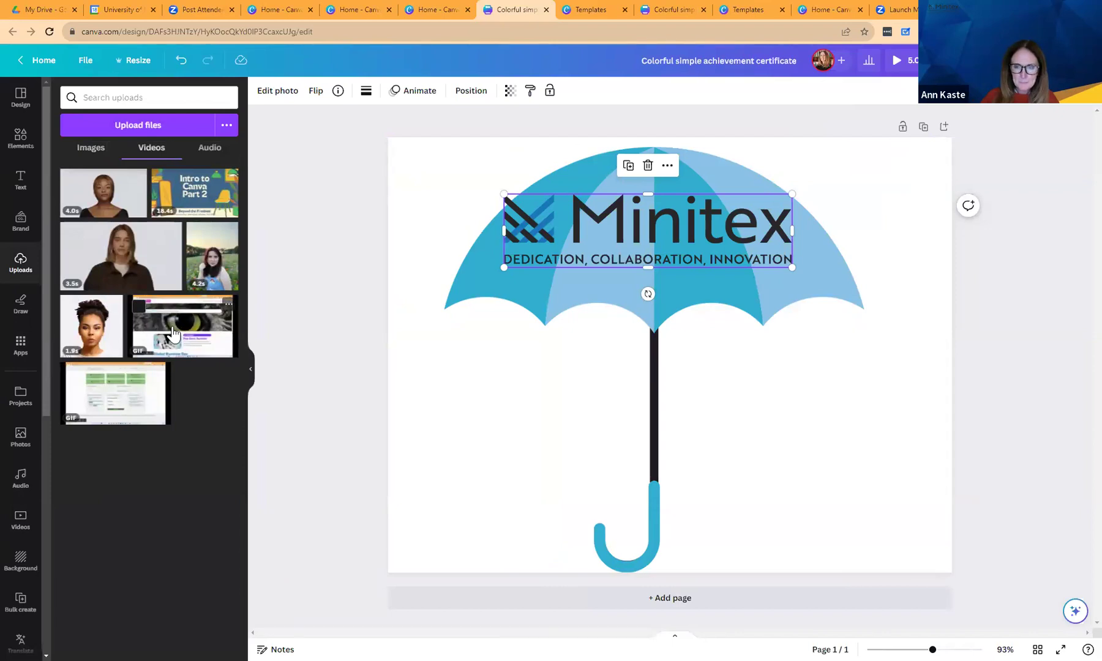
left_click(576, 604)
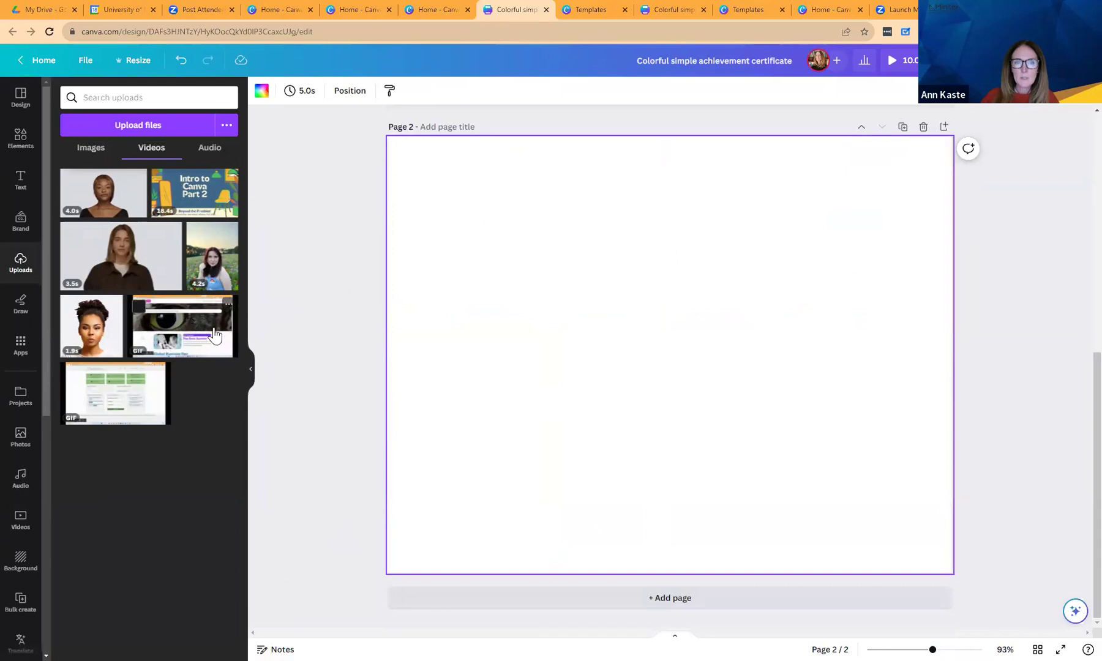
left_click(228, 333)
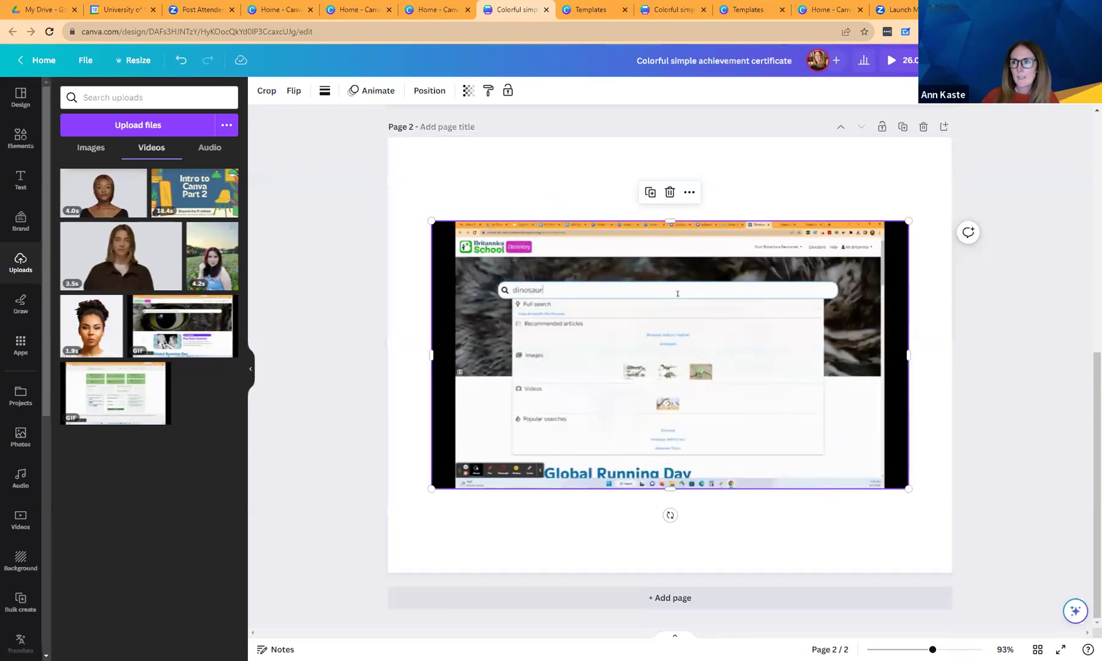
left_click(1065, 60)
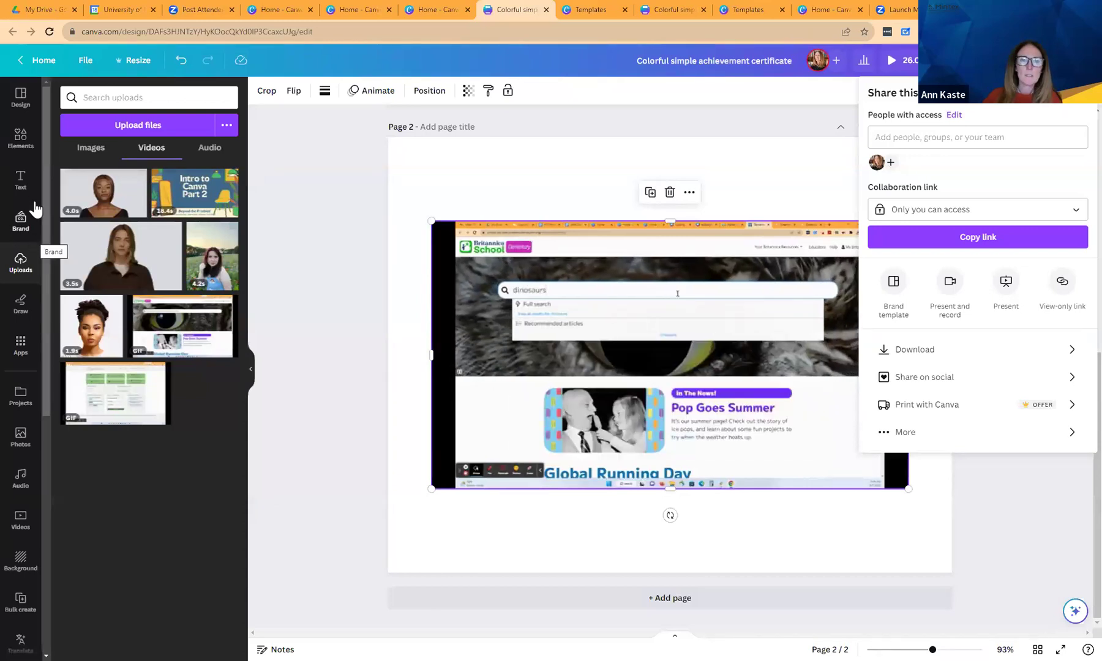
Show the Design templates panel, then switch to the Home - Canva browser tab.
left_click(22, 99)
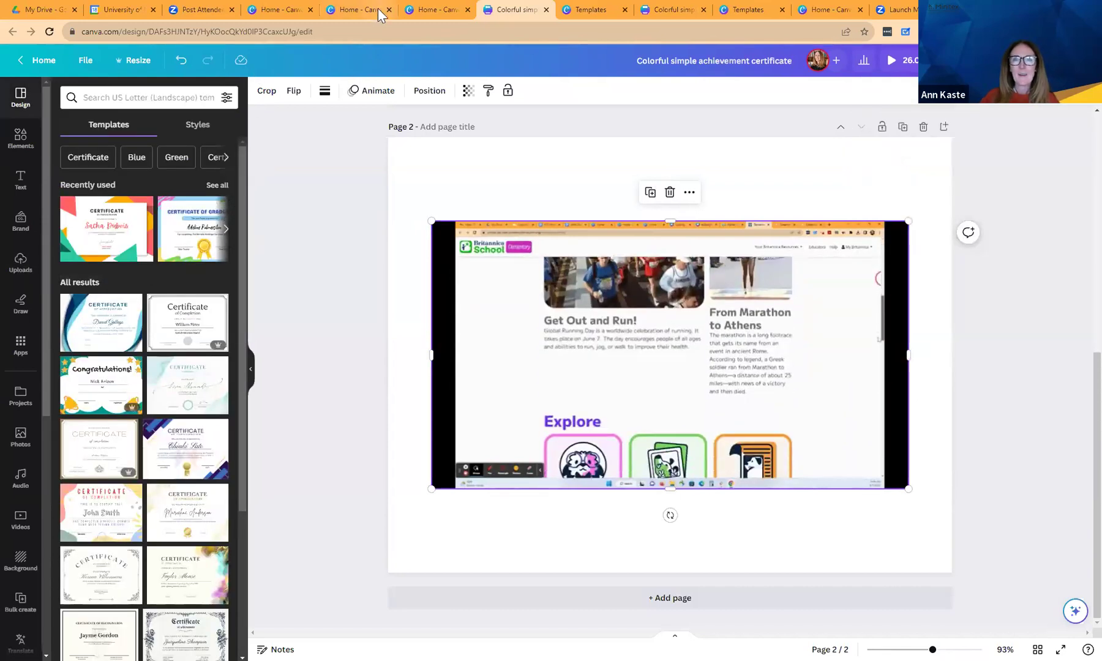
left_click(287, 10)
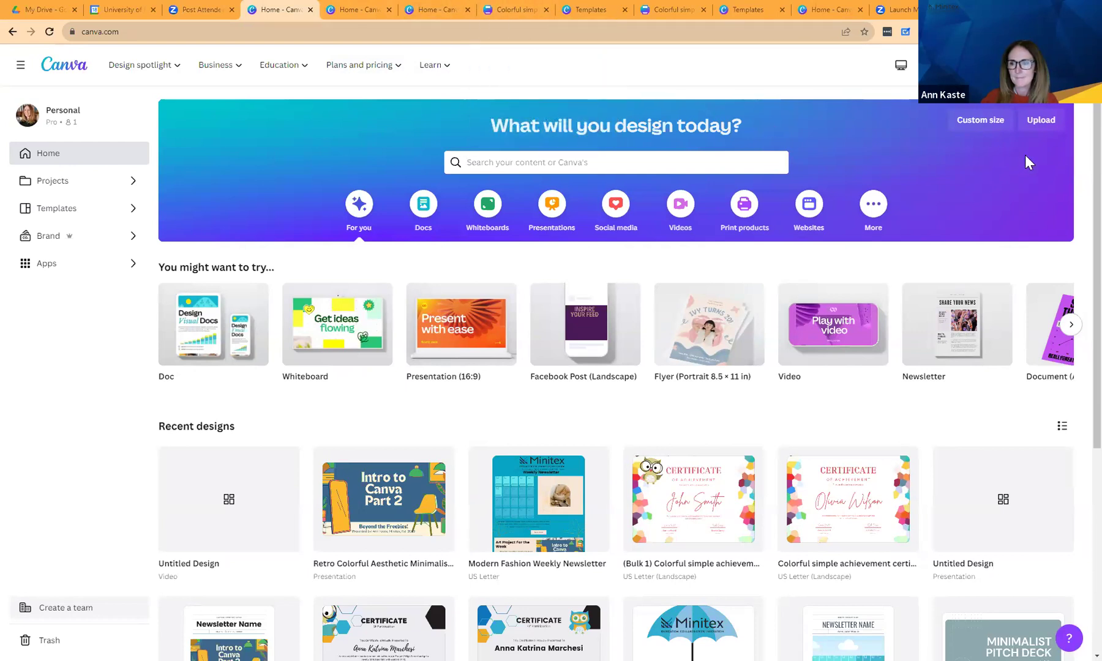
scroll(1074, 153, "down", 1)
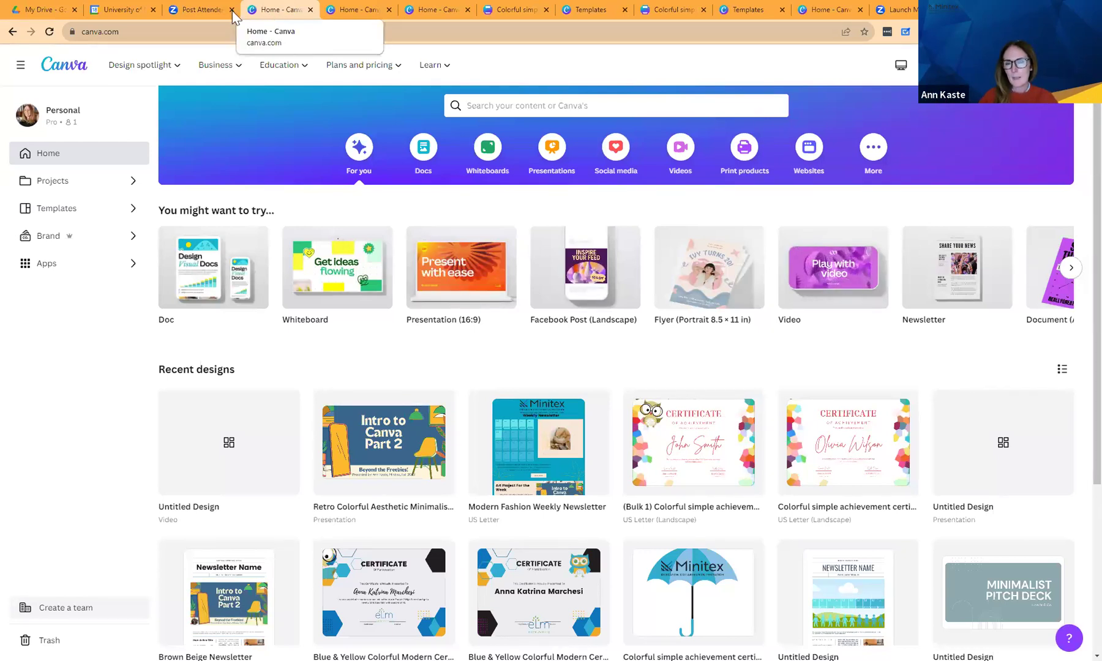
mouse_move(221, 248)
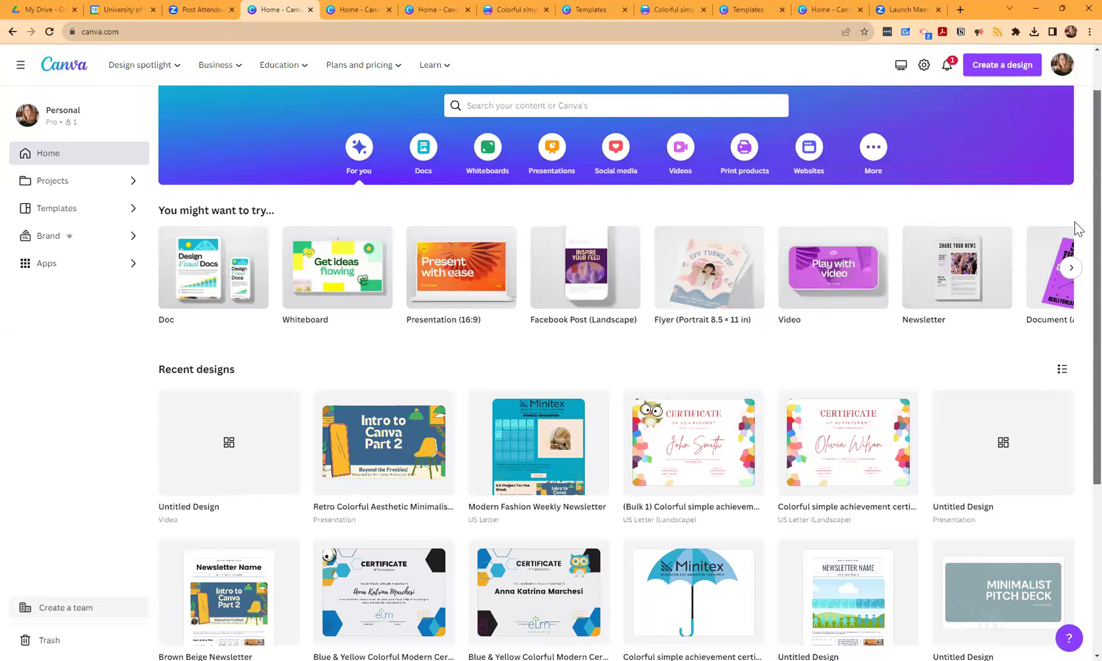
Scroll Recent designs and open the 24-page "let's check in!" design.
scroll(1078, 229, "down", 3)
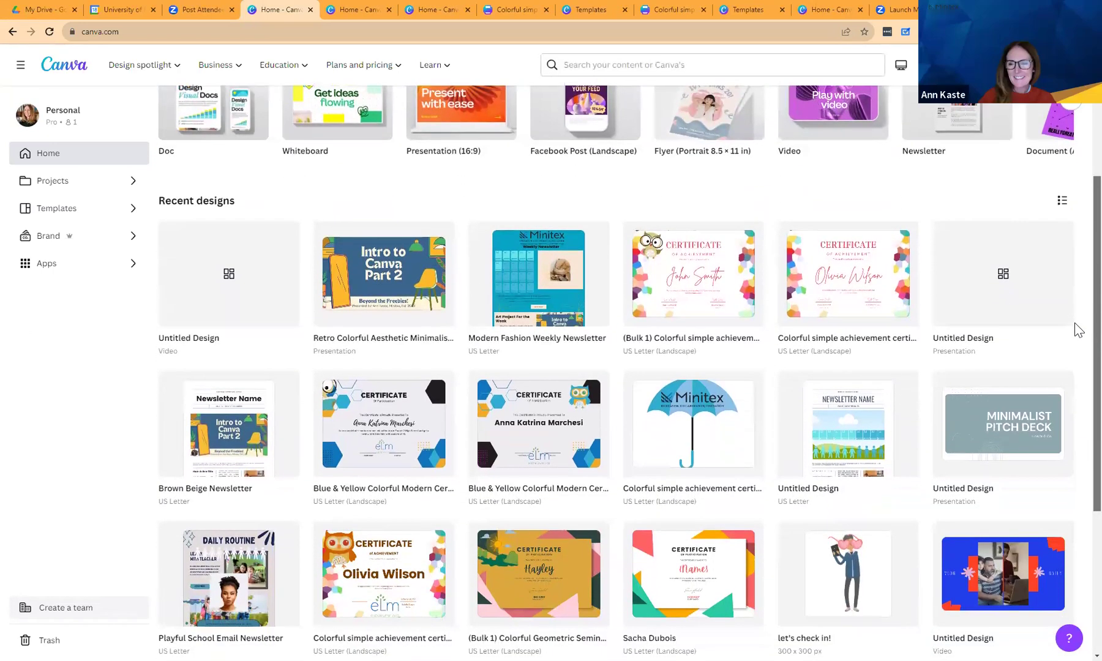
scroll(1078, 331, "down", 1)
scroll(1077, 367, "down", 1)
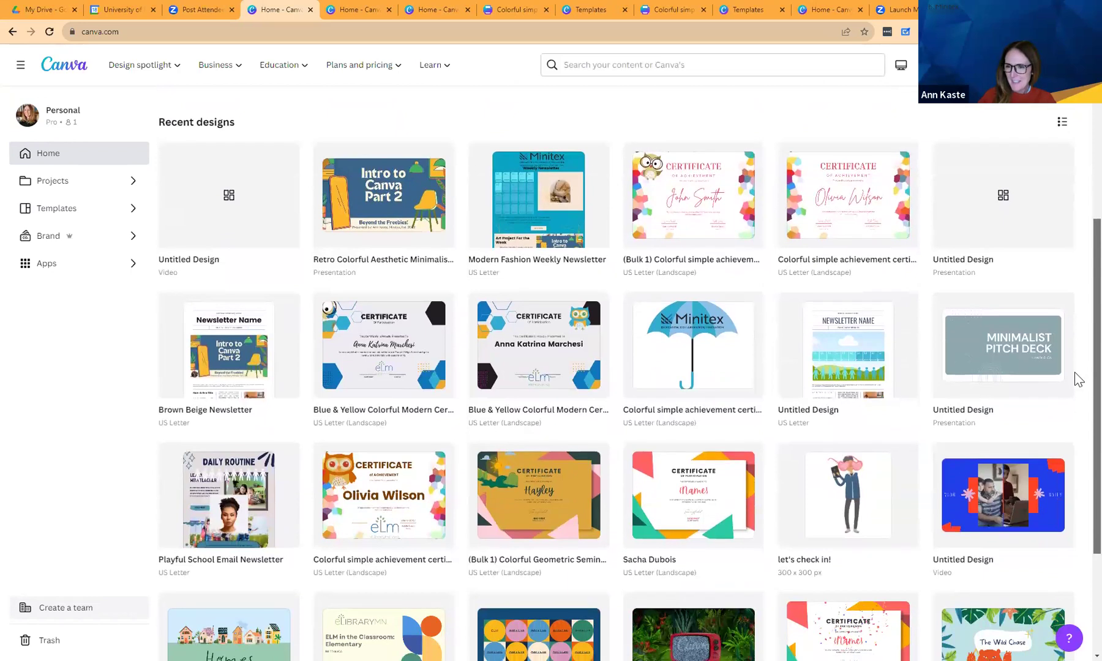
mouse_move(829, 510)
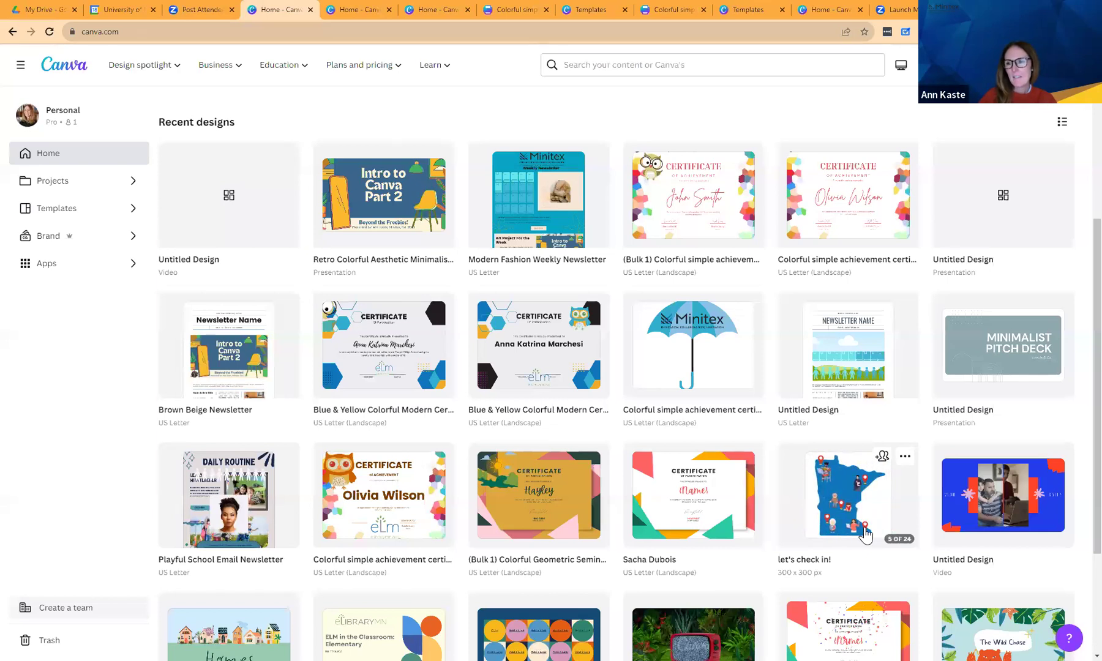
left_click(838, 529)
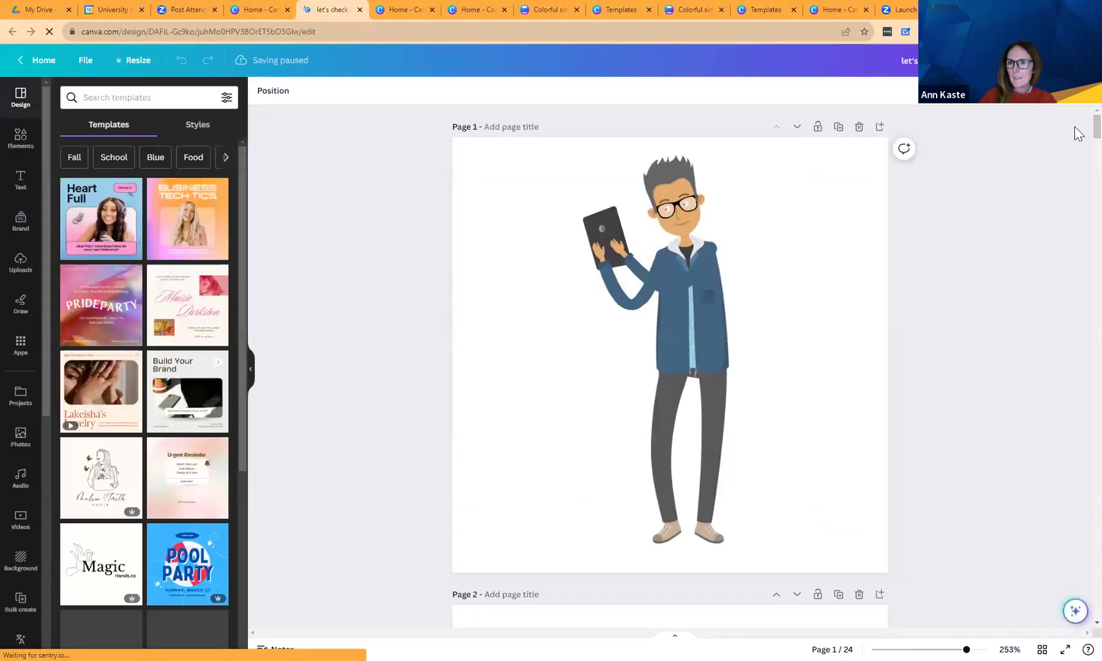
Scroll from page 1 past the page 5 map to page 6's "Let's Learn!" owl slide.
scroll(1077, 147, "down", 15)
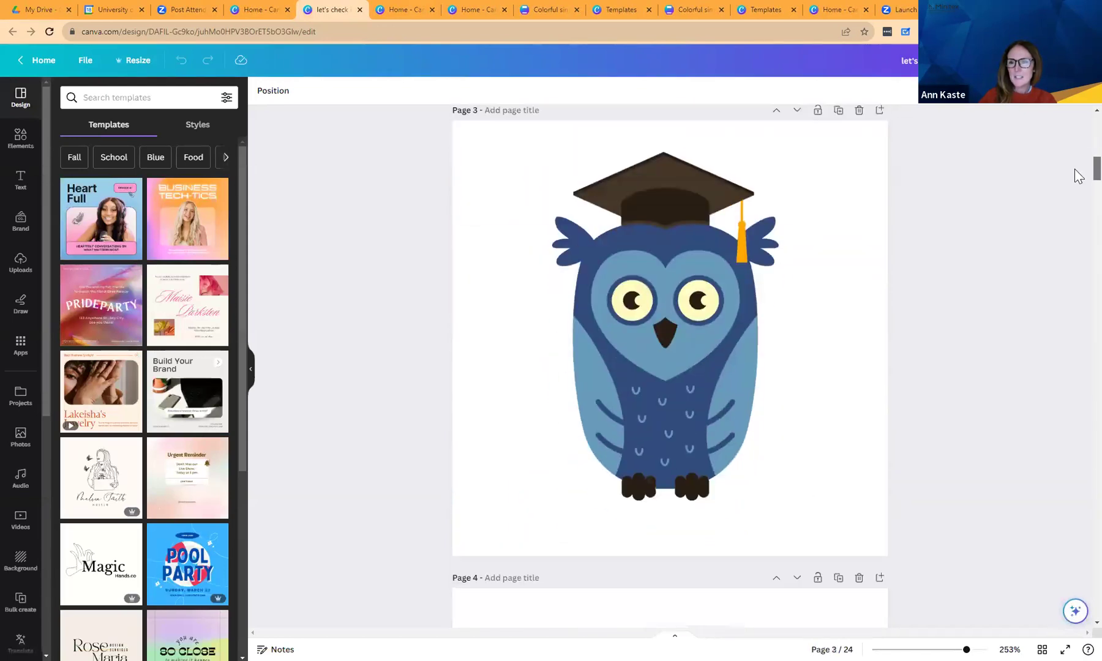
scroll(1075, 171, "down", 12)
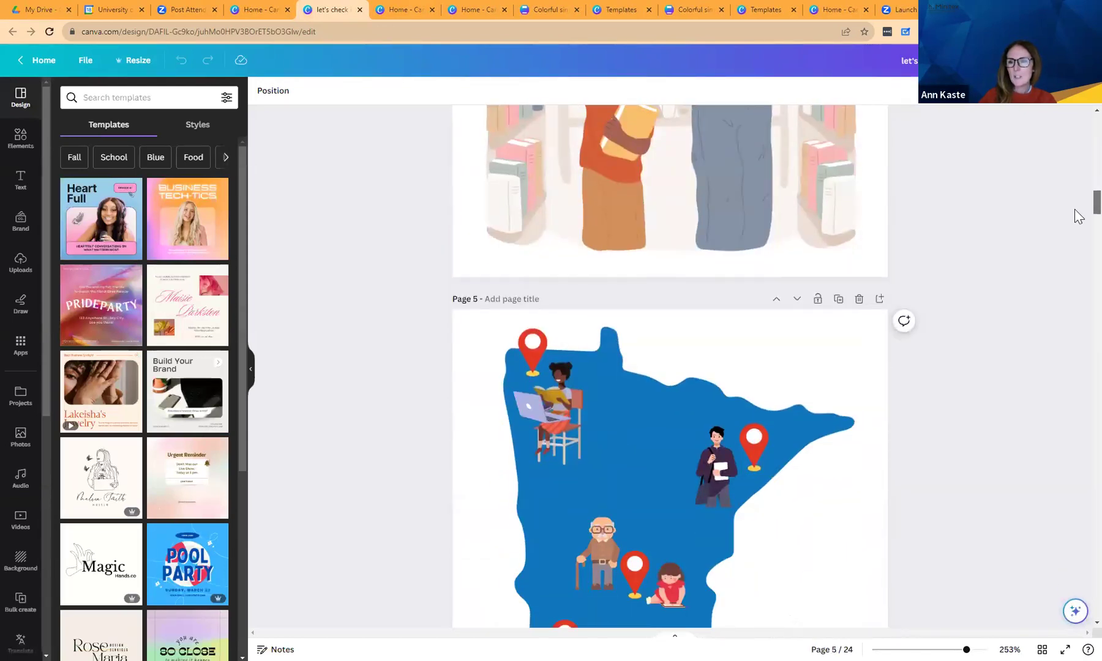
scroll(1078, 215, "down", 2)
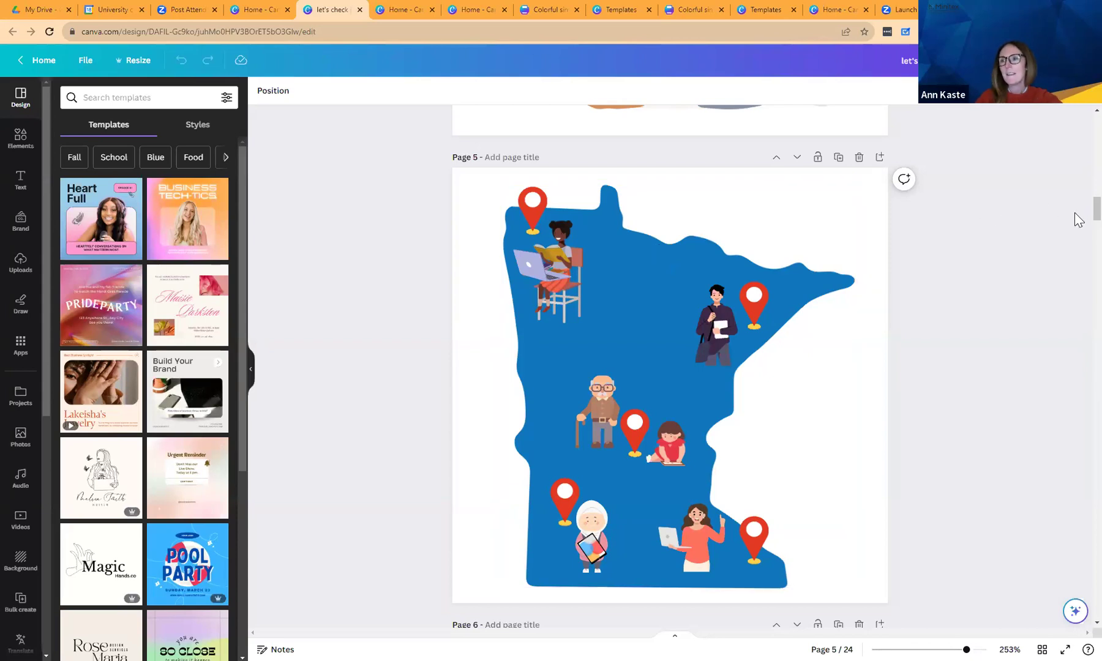
scroll(1074, 213, "down", 8)
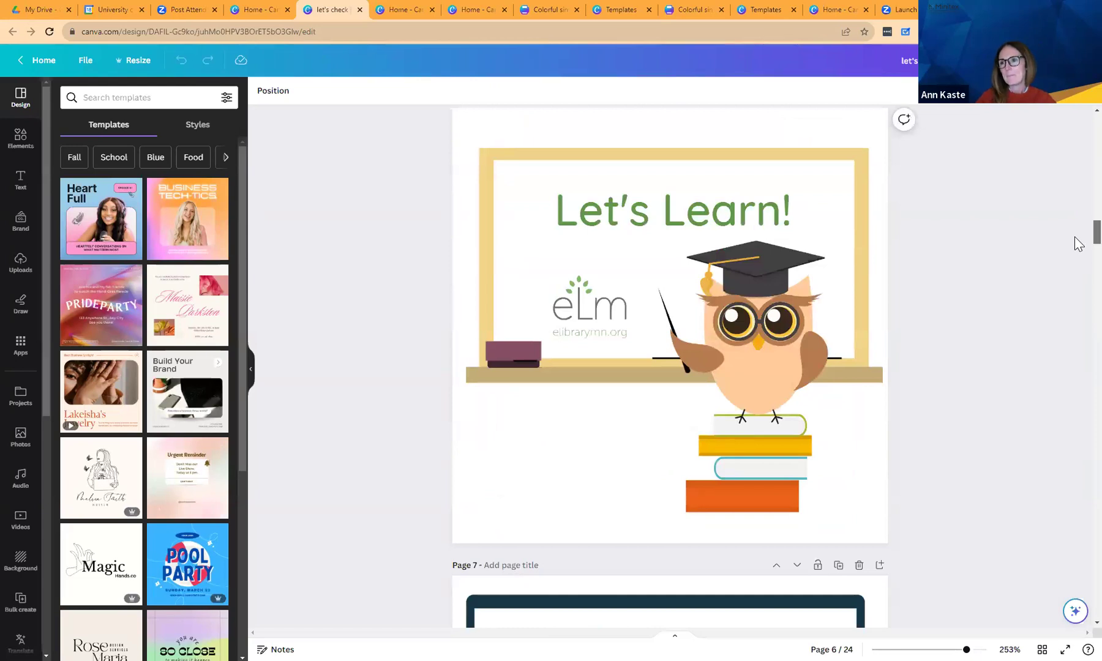
scroll(1078, 244, "up", 1)
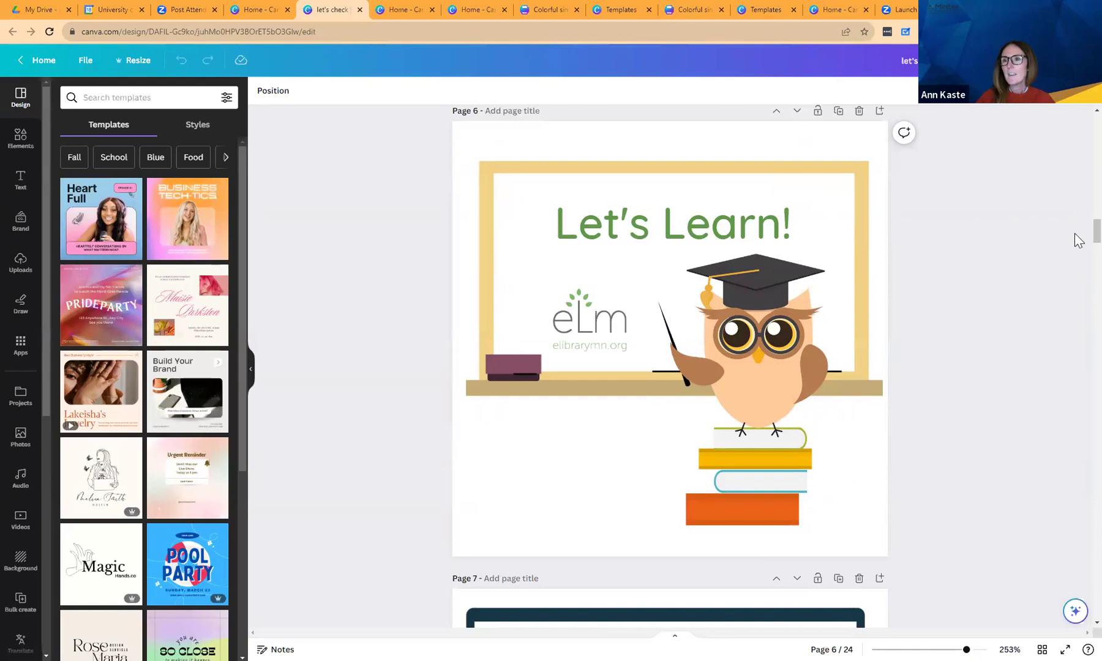
Scroll through pages 7 to 24, ending on the two people climbing books.
scroll(1078, 242, "down", 10)
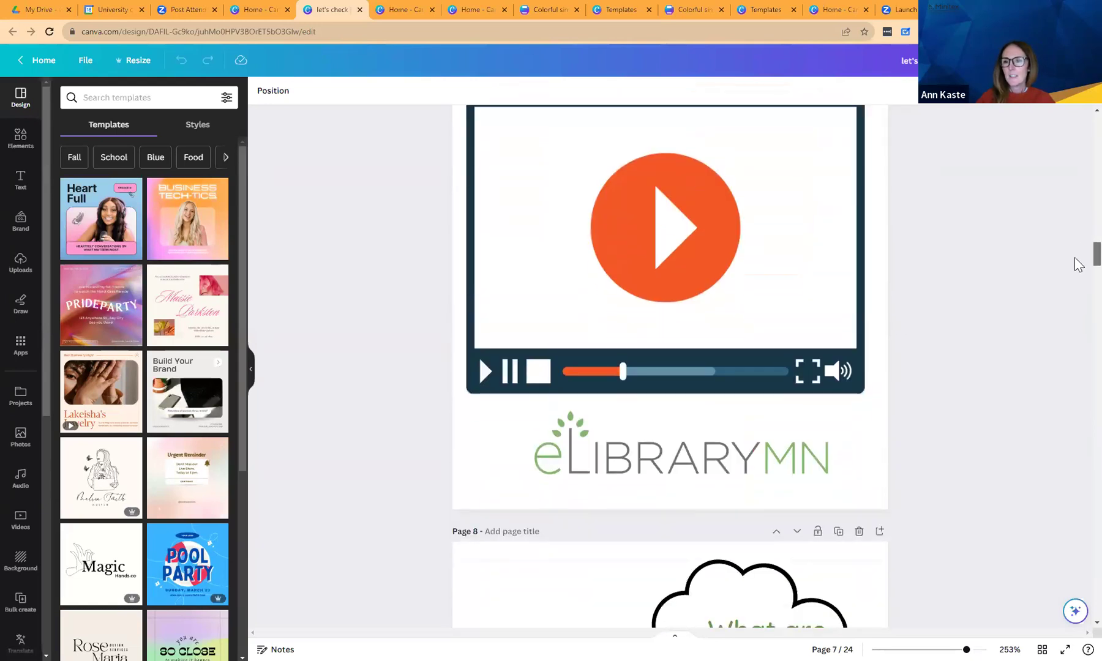
scroll(1076, 264, "up", 2)
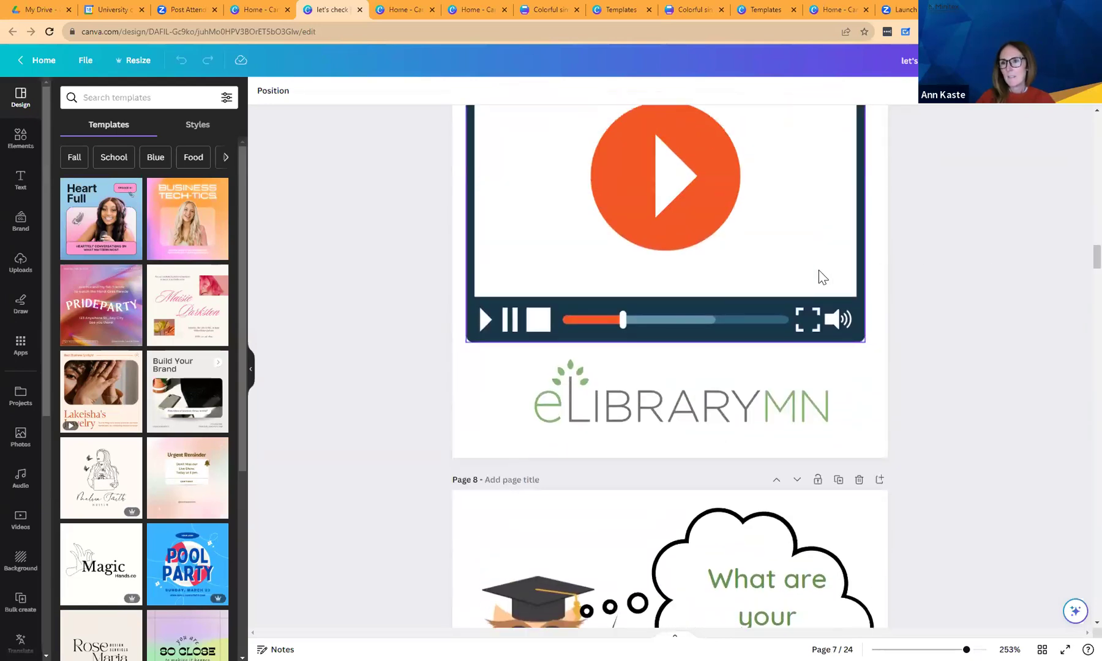
scroll(1077, 269, "down", 2)
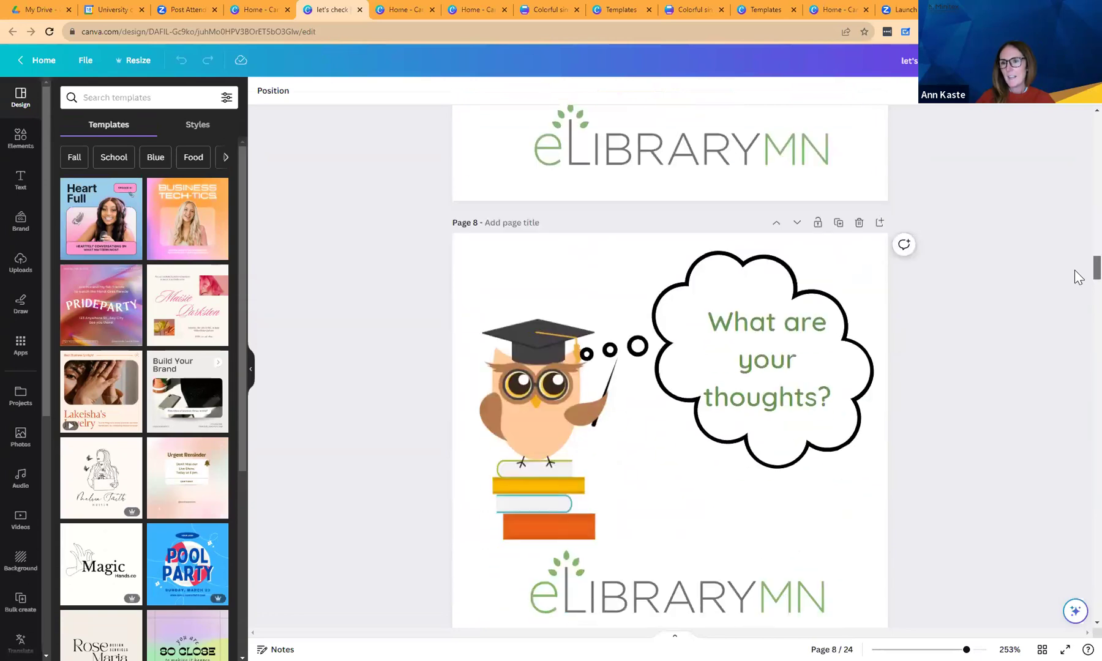
scroll(1075, 275, "down", 7)
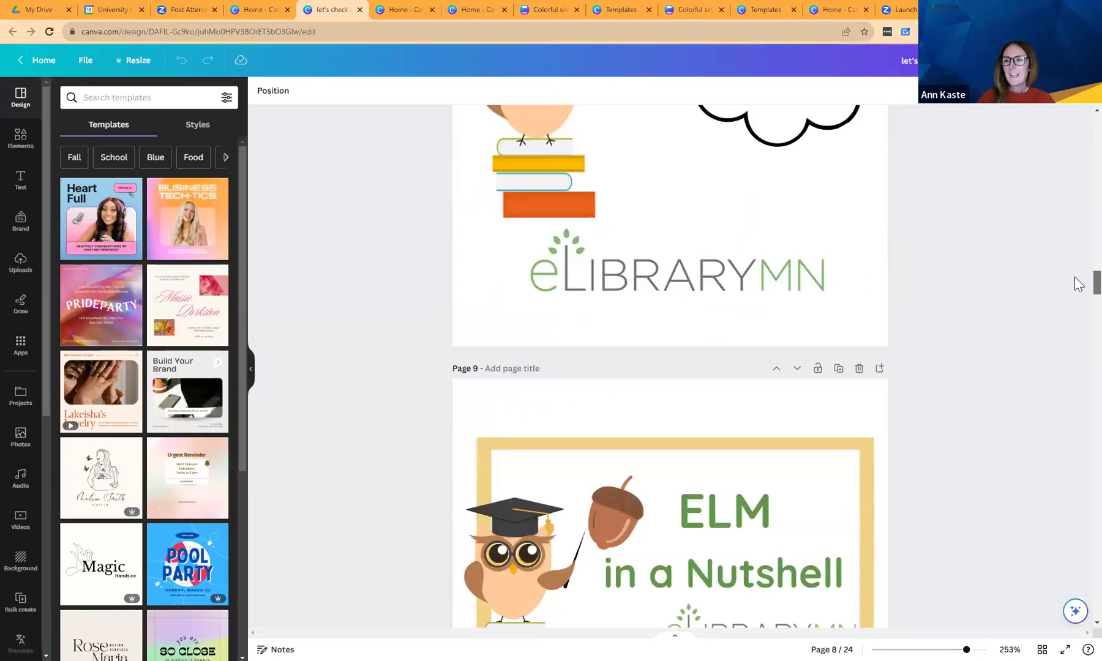
scroll(1078, 290, "down", 10)
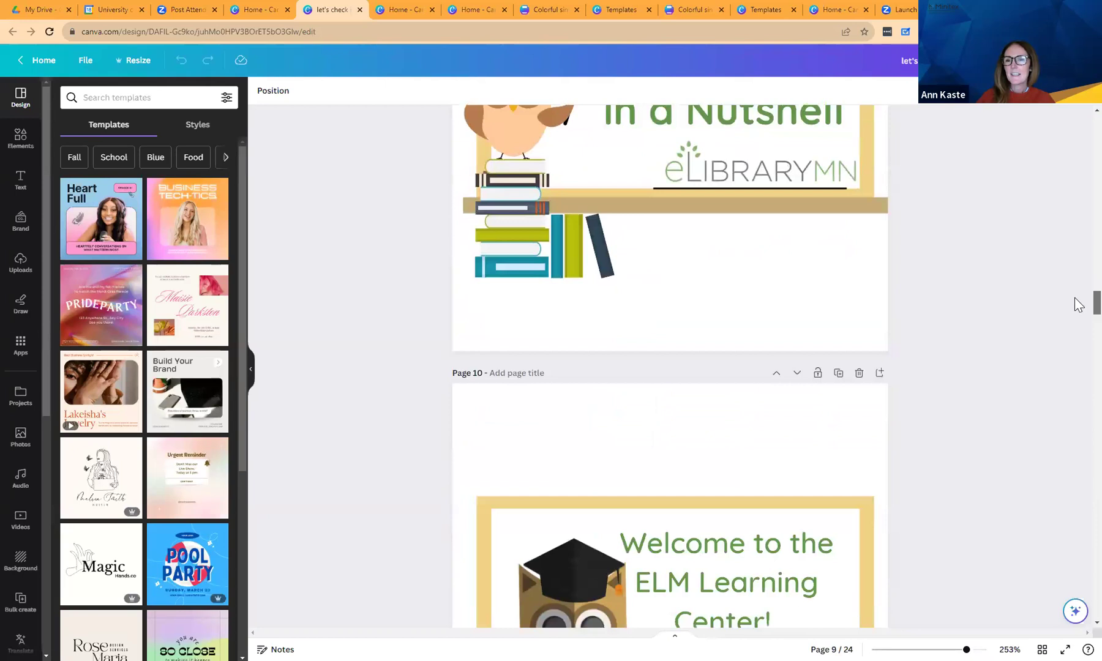
scroll(1078, 317, "down", 15)
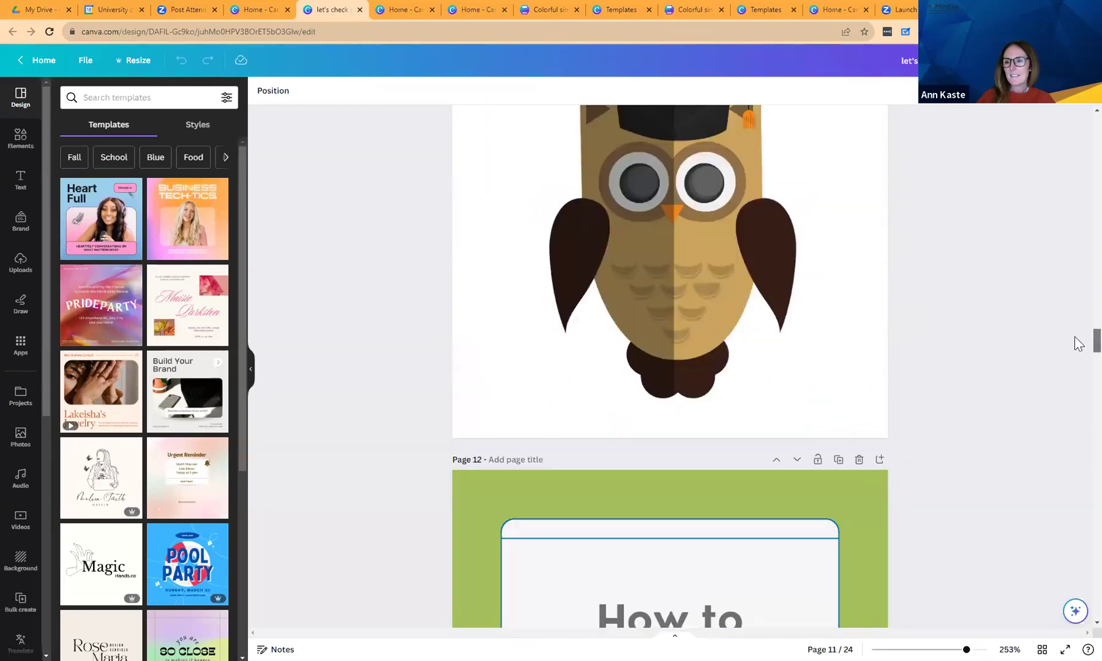
scroll(1074, 353, "down", 7)
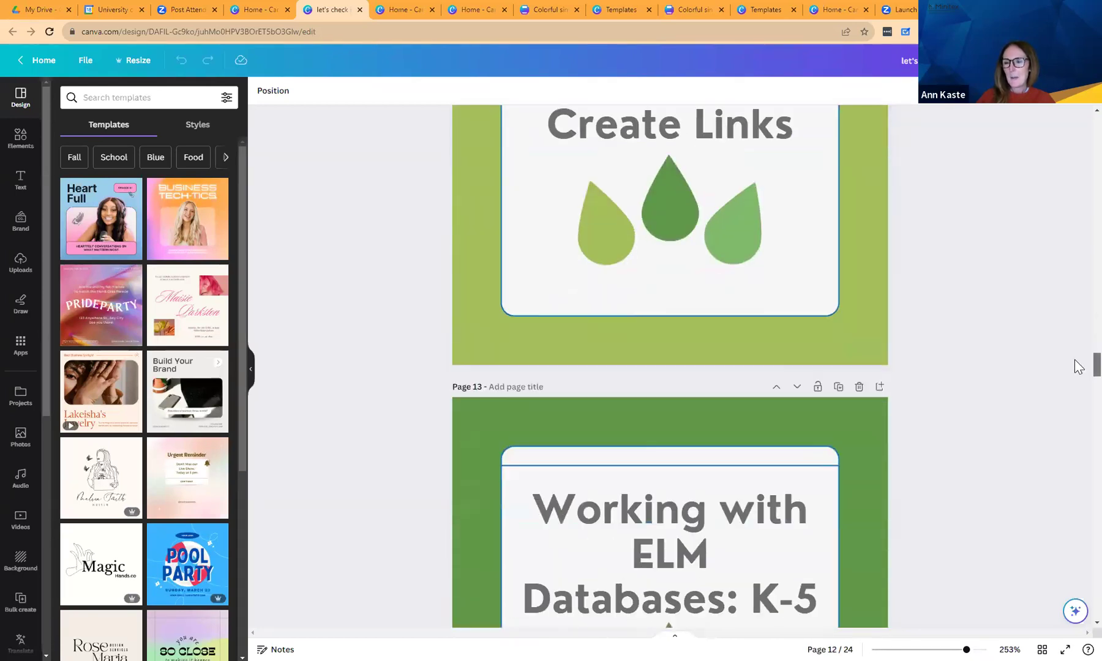
scroll(1078, 380, "down", 20)
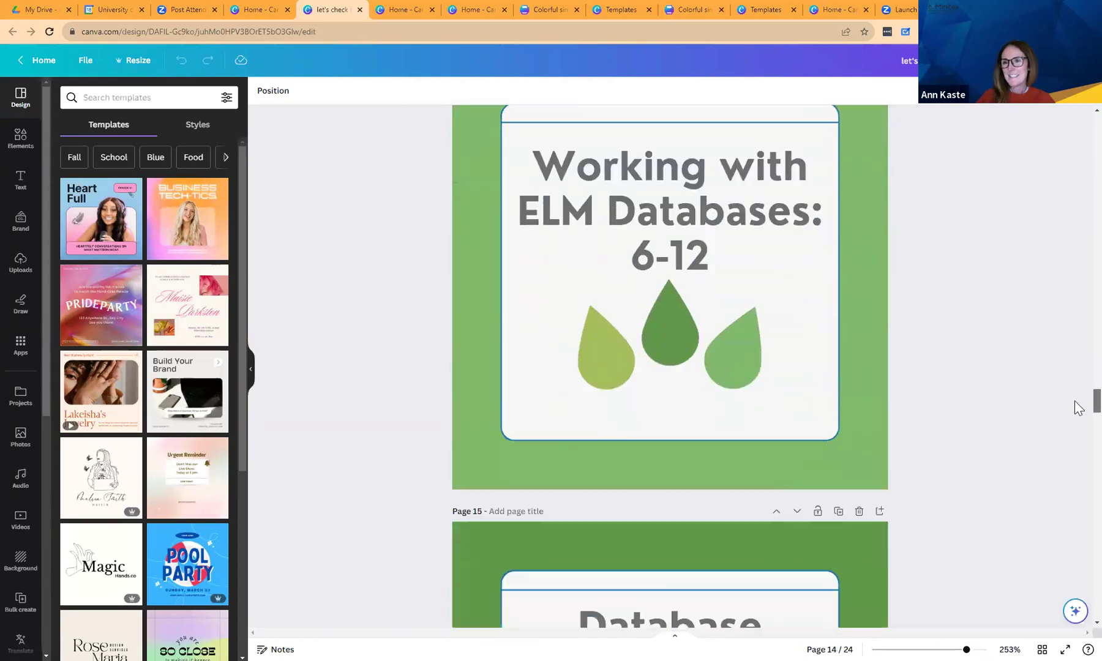
scroll(1079, 441, "down", 20)
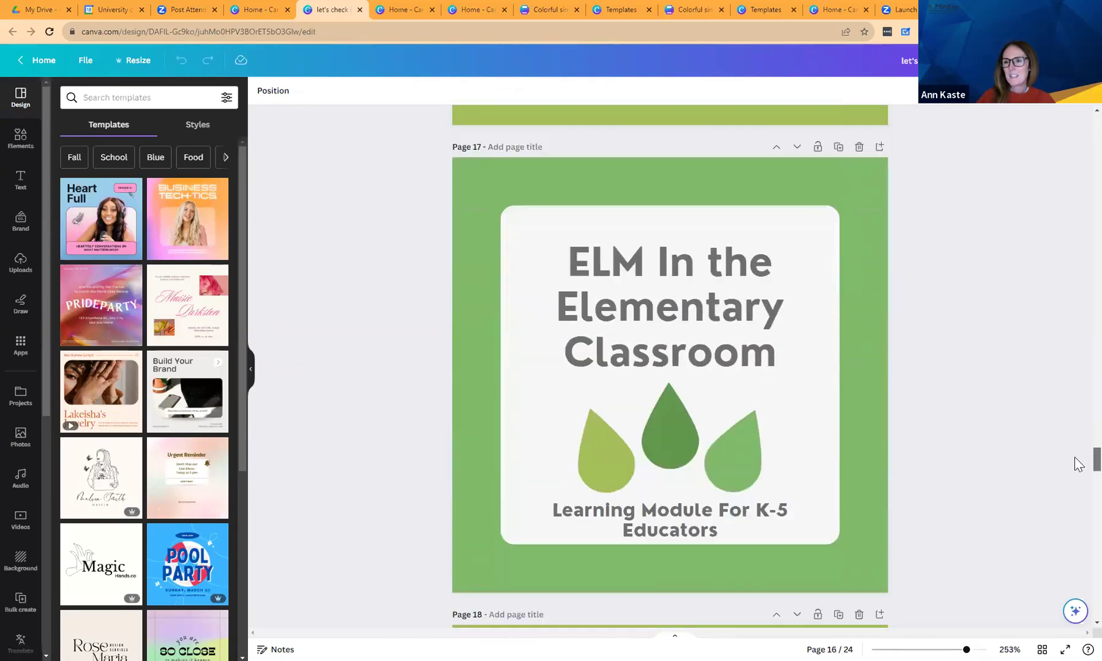
scroll(1074, 502, "down", 20)
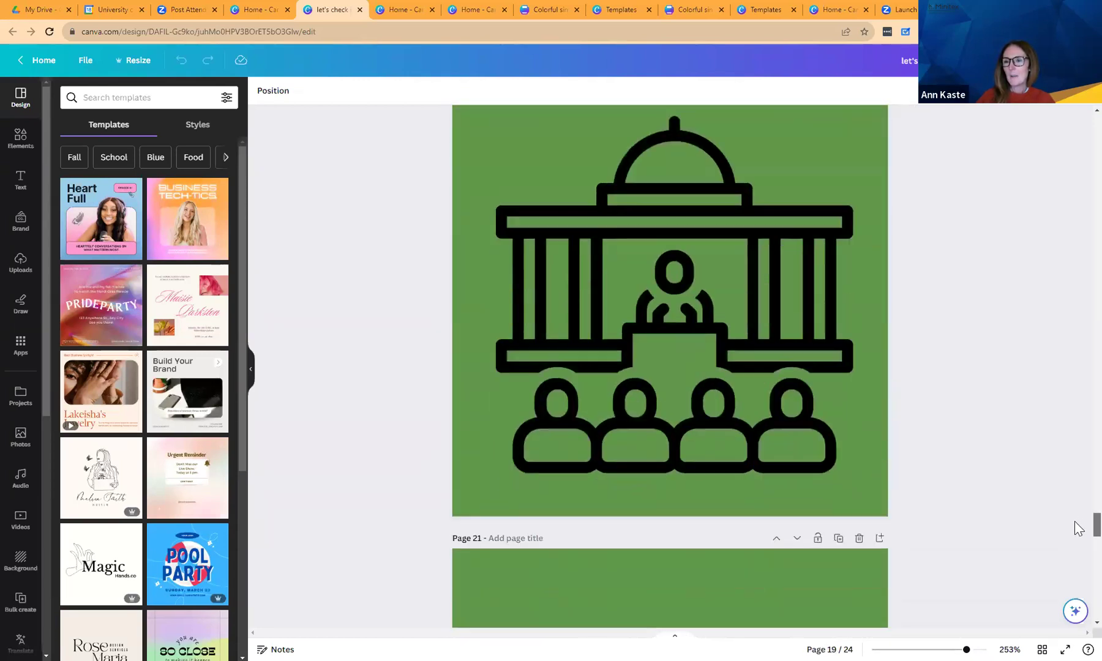
scroll(1079, 574, "down", 13)
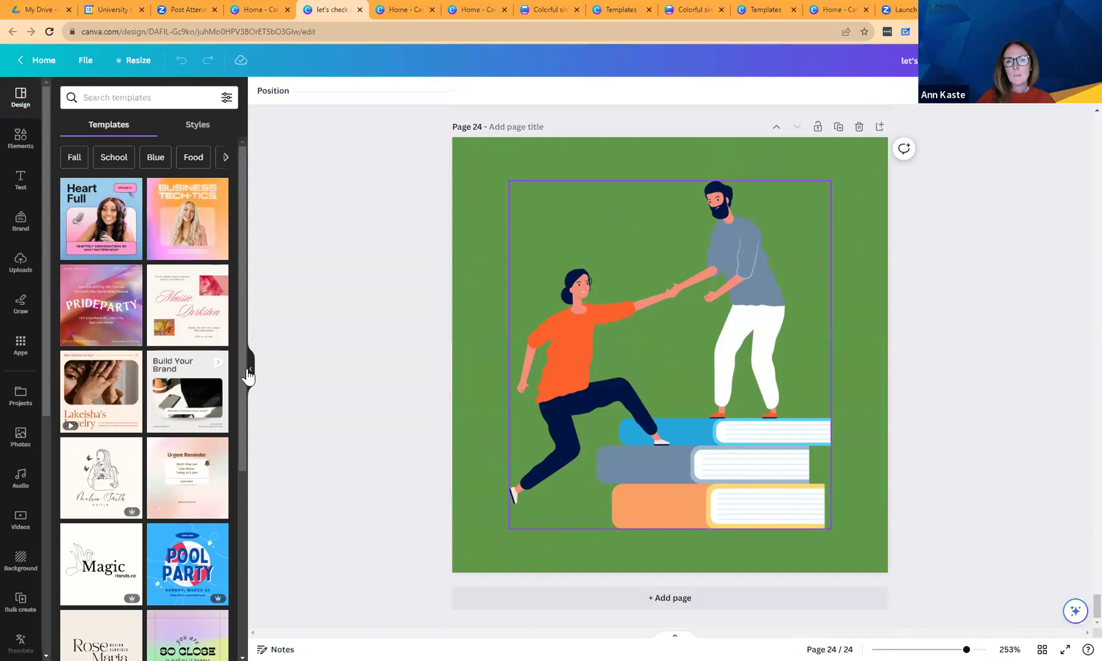
scroll(240, 367, "down", 1)
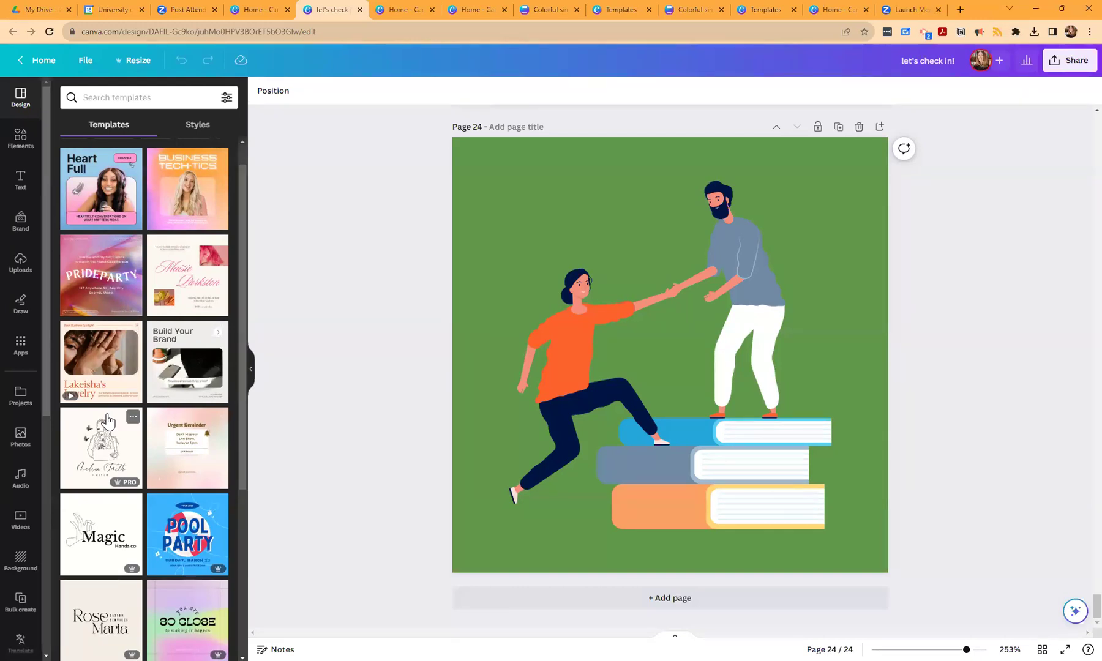
Open the Elements panel and scroll it down to collections like Folksy Christmas Elements.
left_click(20, 136)
scroll(244, 147, "down", 10)
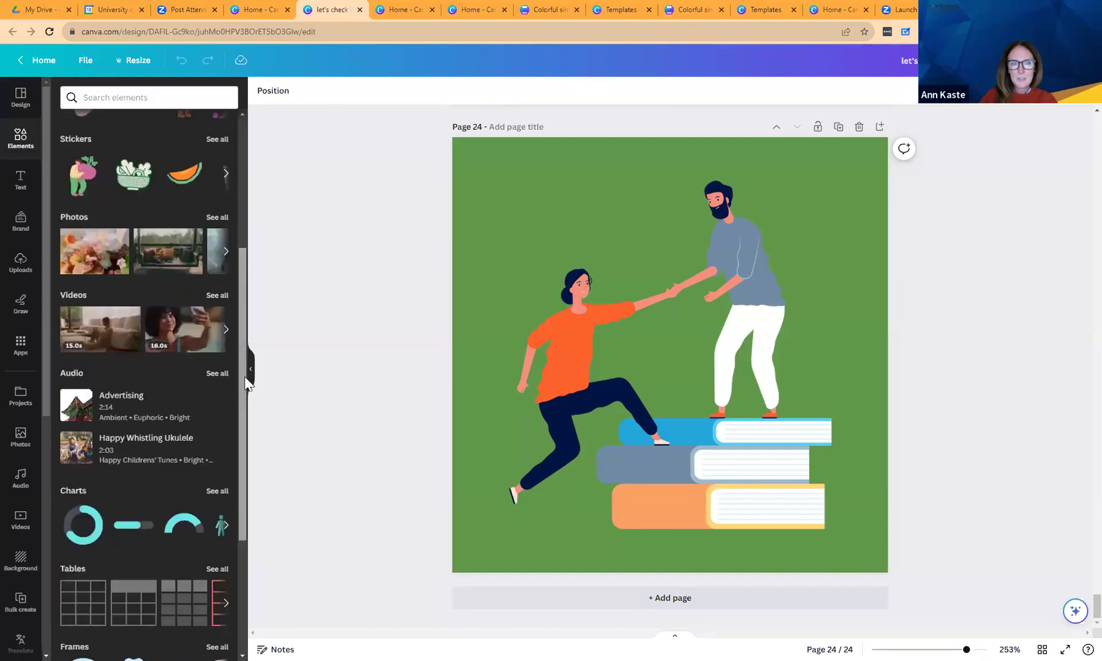
left_click_drag(238, 345, 254, 480)
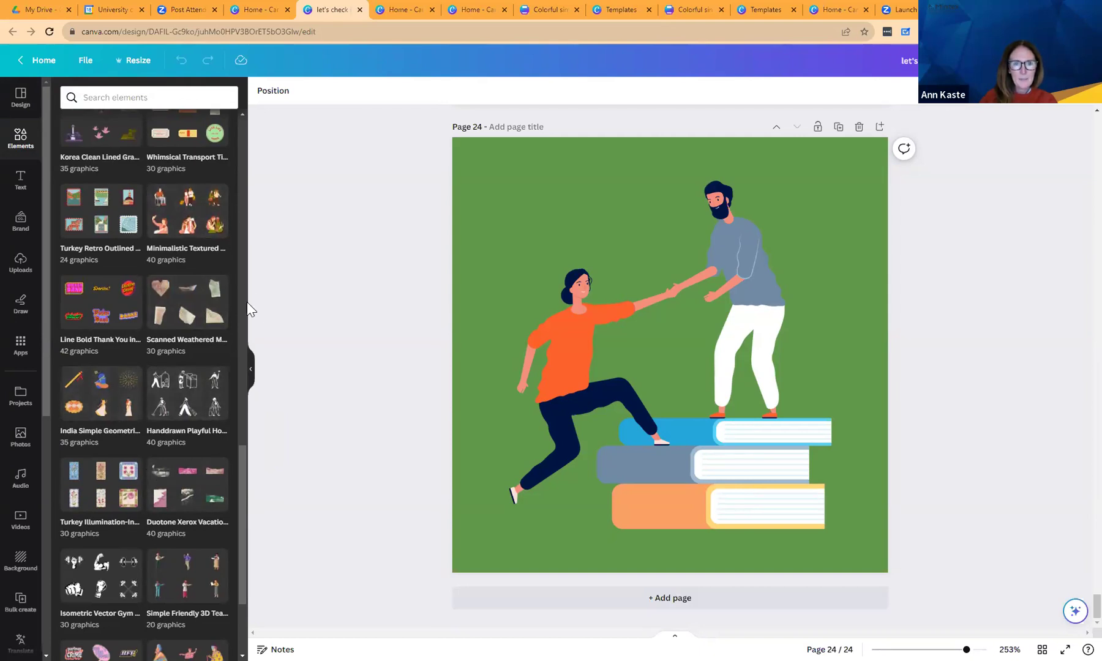
left_click_drag(243, 462, 245, 540)
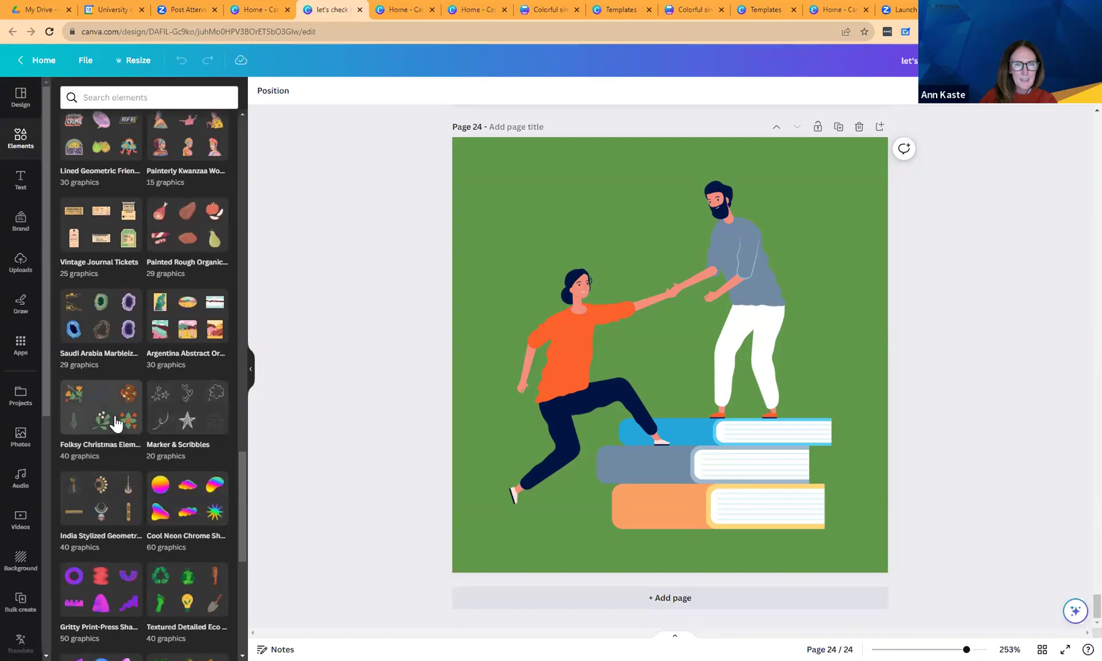
Browse the Folksy Christmas Elements graphics, then return to the main Elements listing and scroll it.
left_click(112, 422)
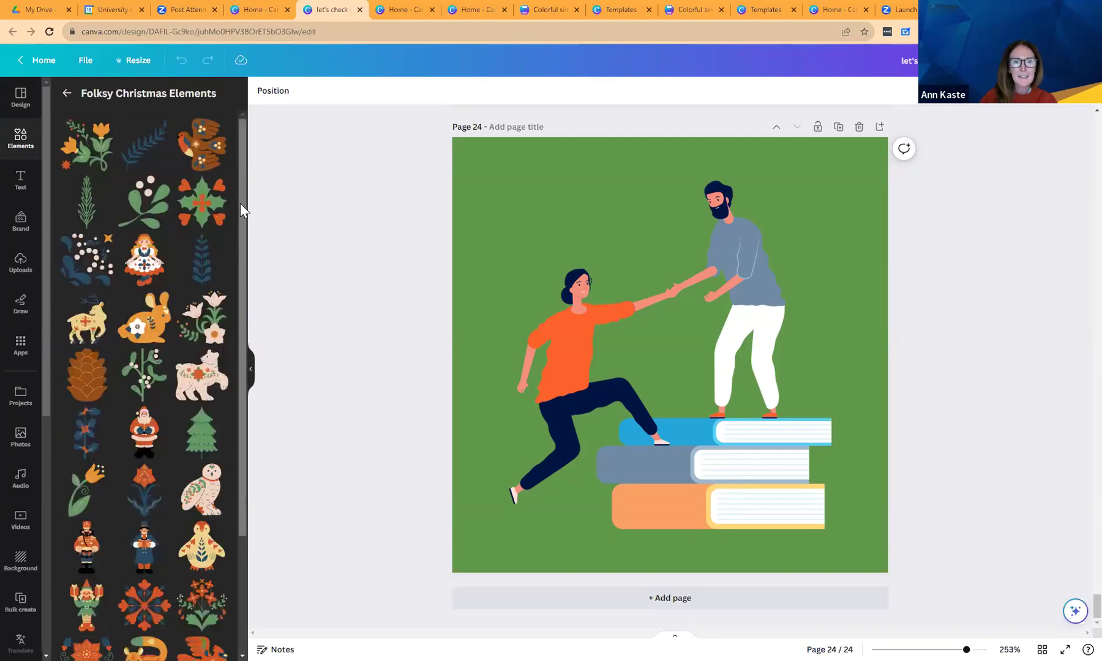
left_click_drag(240, 203, 263, 396)
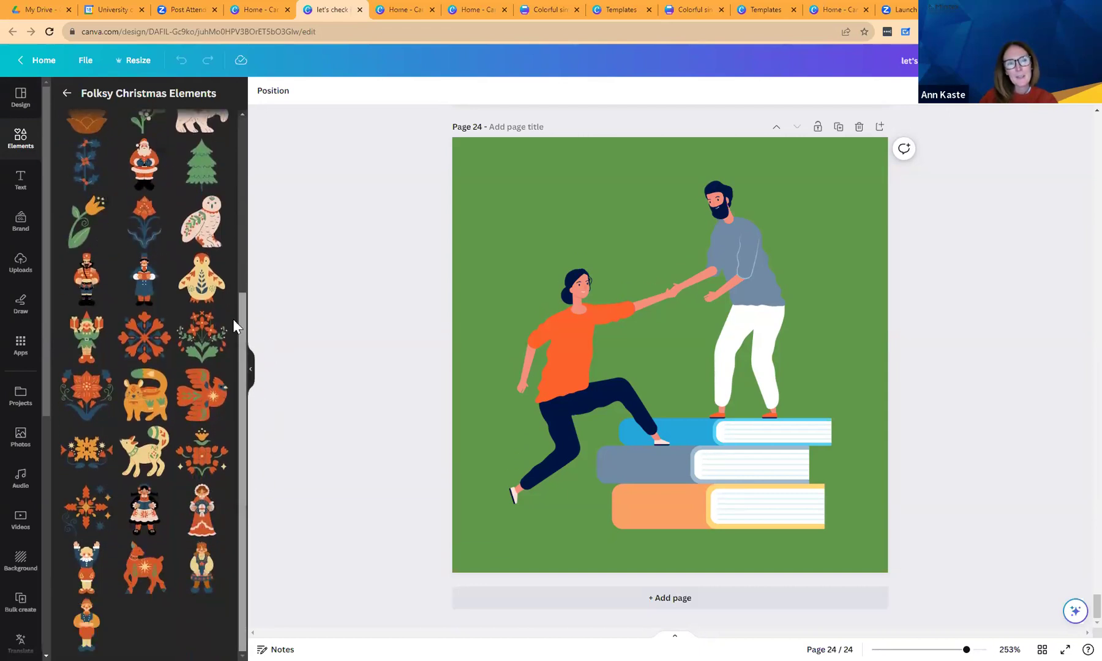
scroll(234, 320, "up", 5)
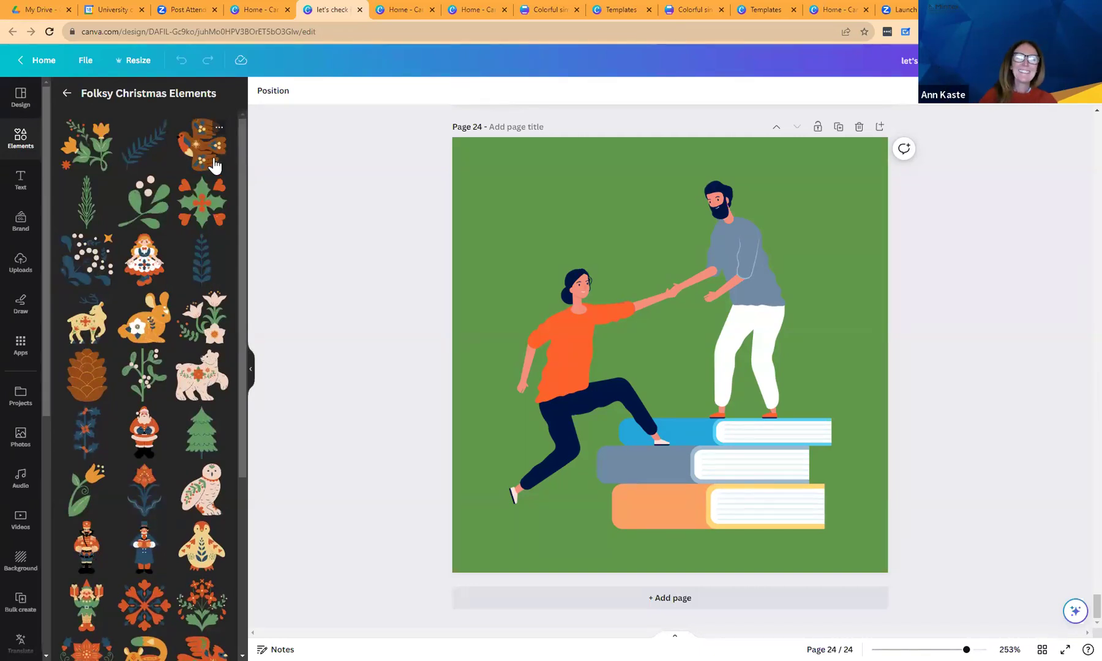
mouse_move(264, 8)
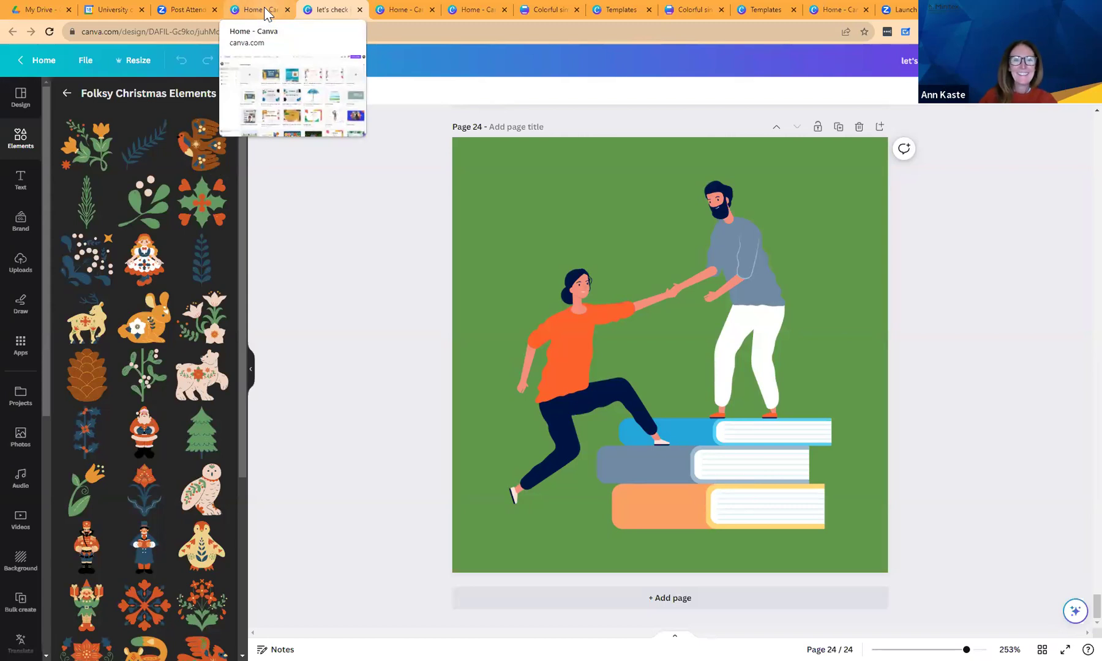
left_click(67, 93)
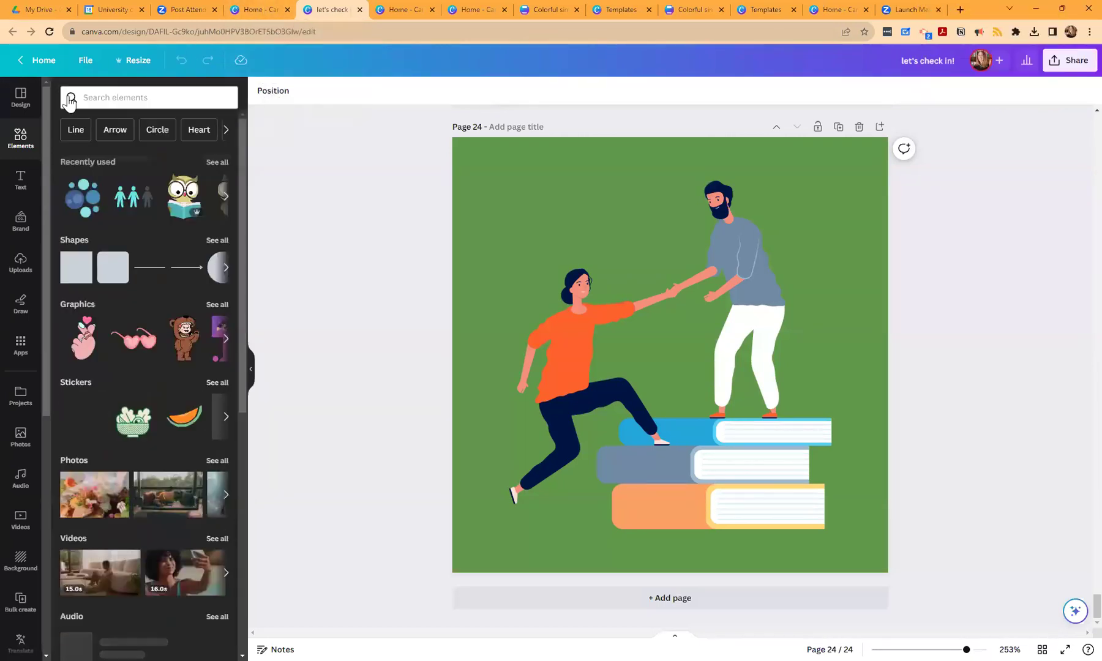
left_click_drag(245, 179, 290, 392)
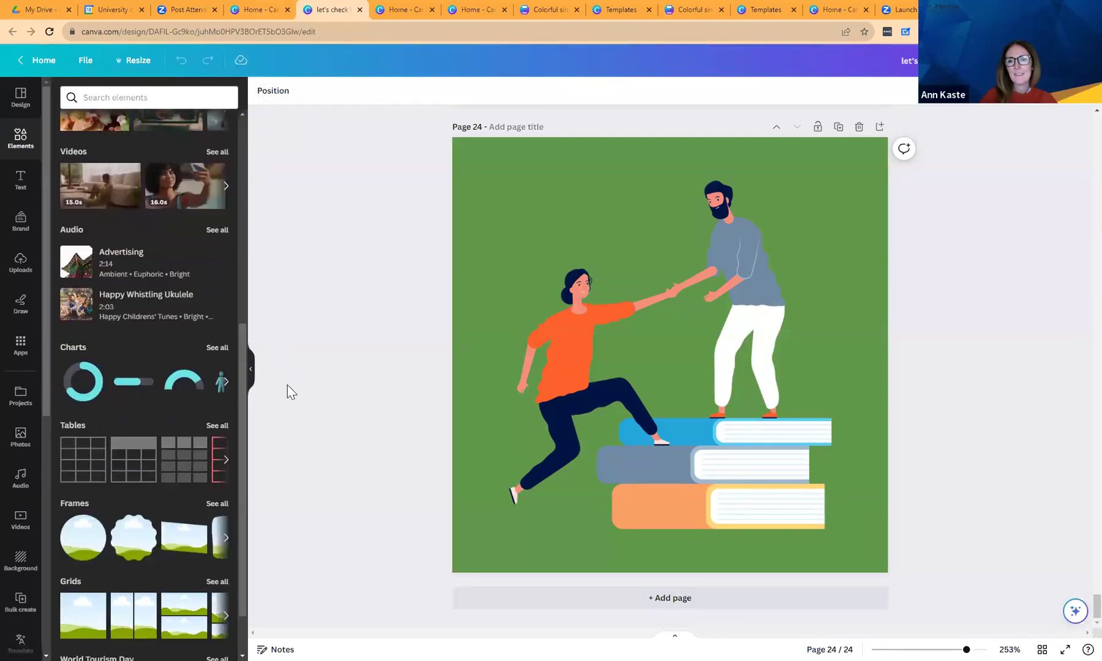